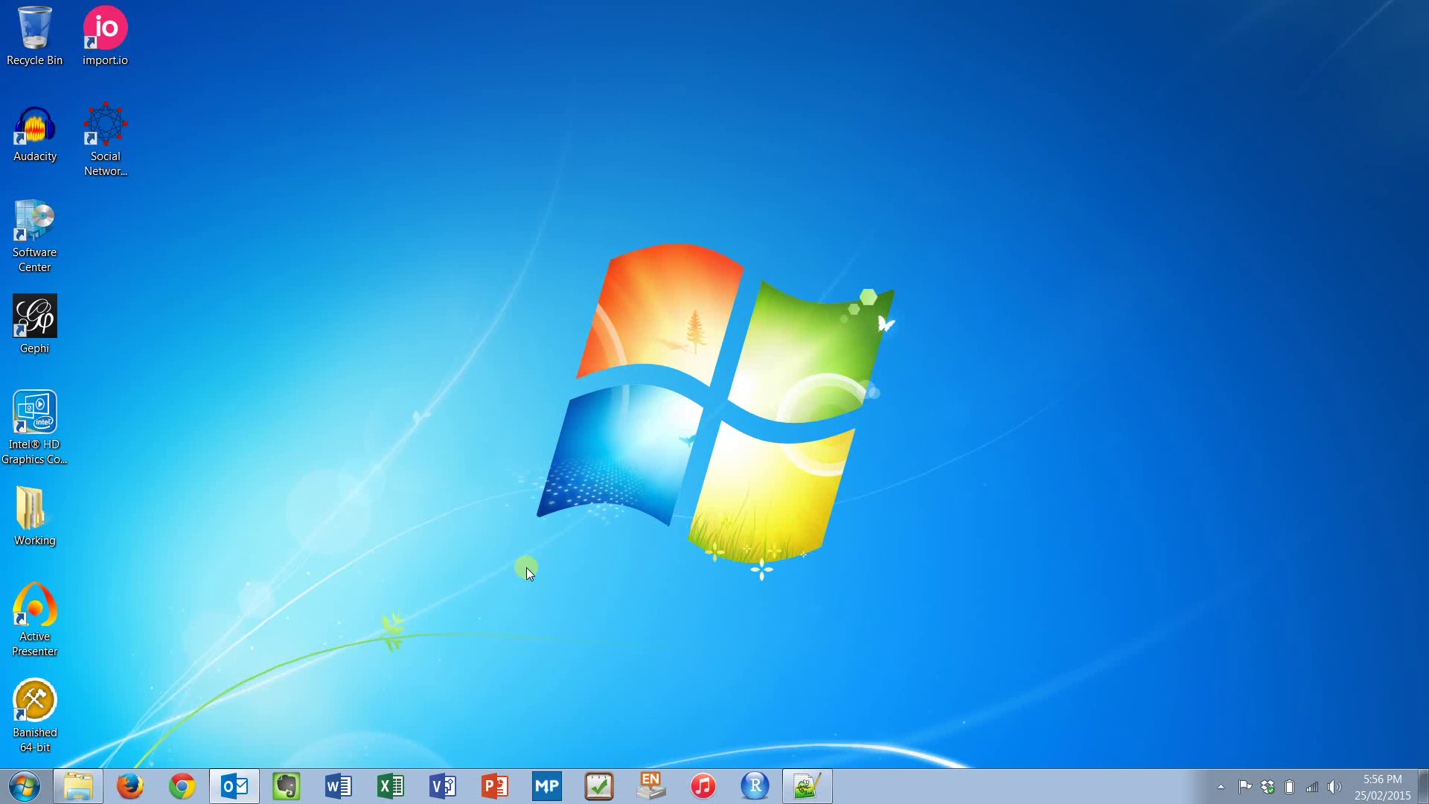
- Launch Firefox from the Windows taskbar
click(129, 786)
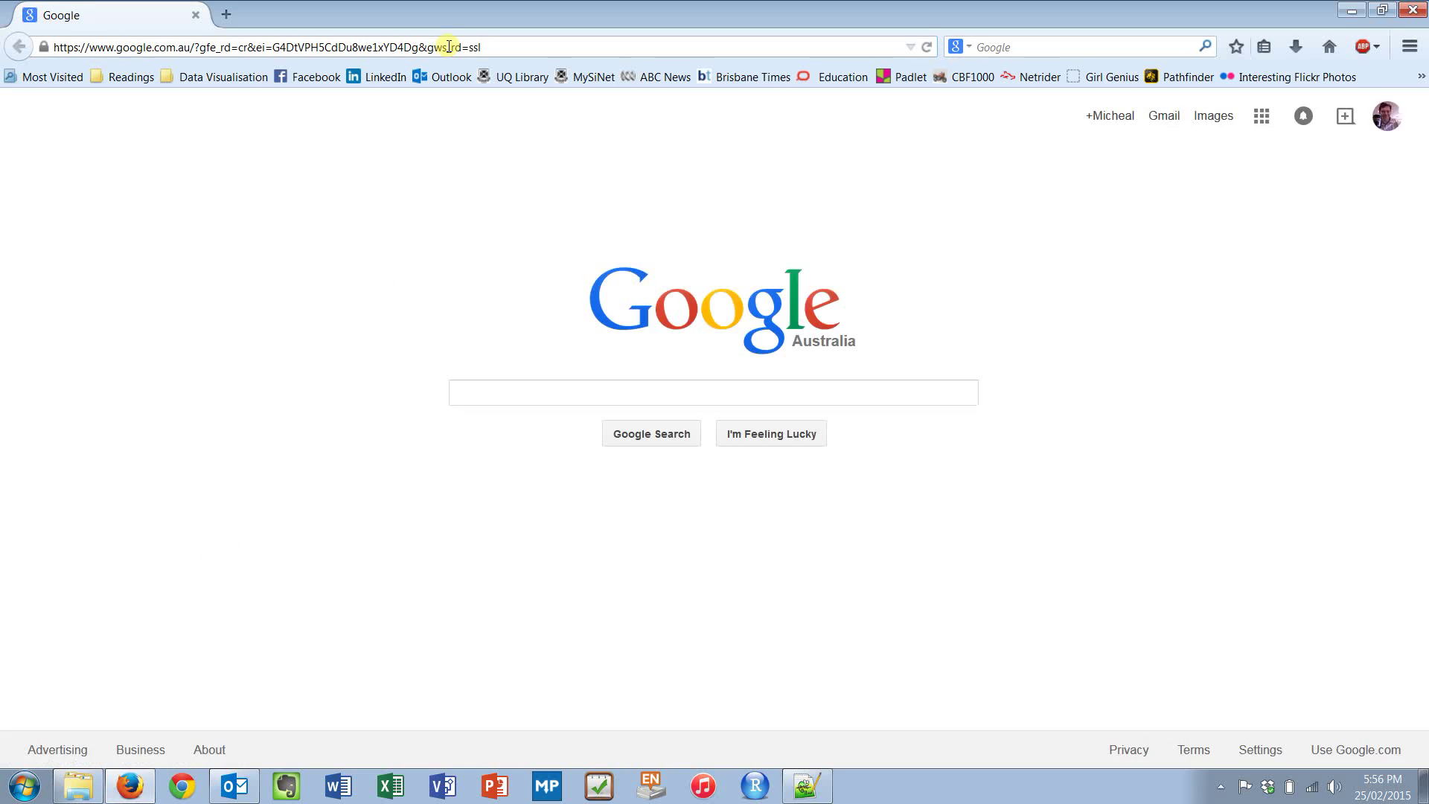
- Go to Google Images and search for 'social network analysis'
click(448, 46)
text(images.google.com/)
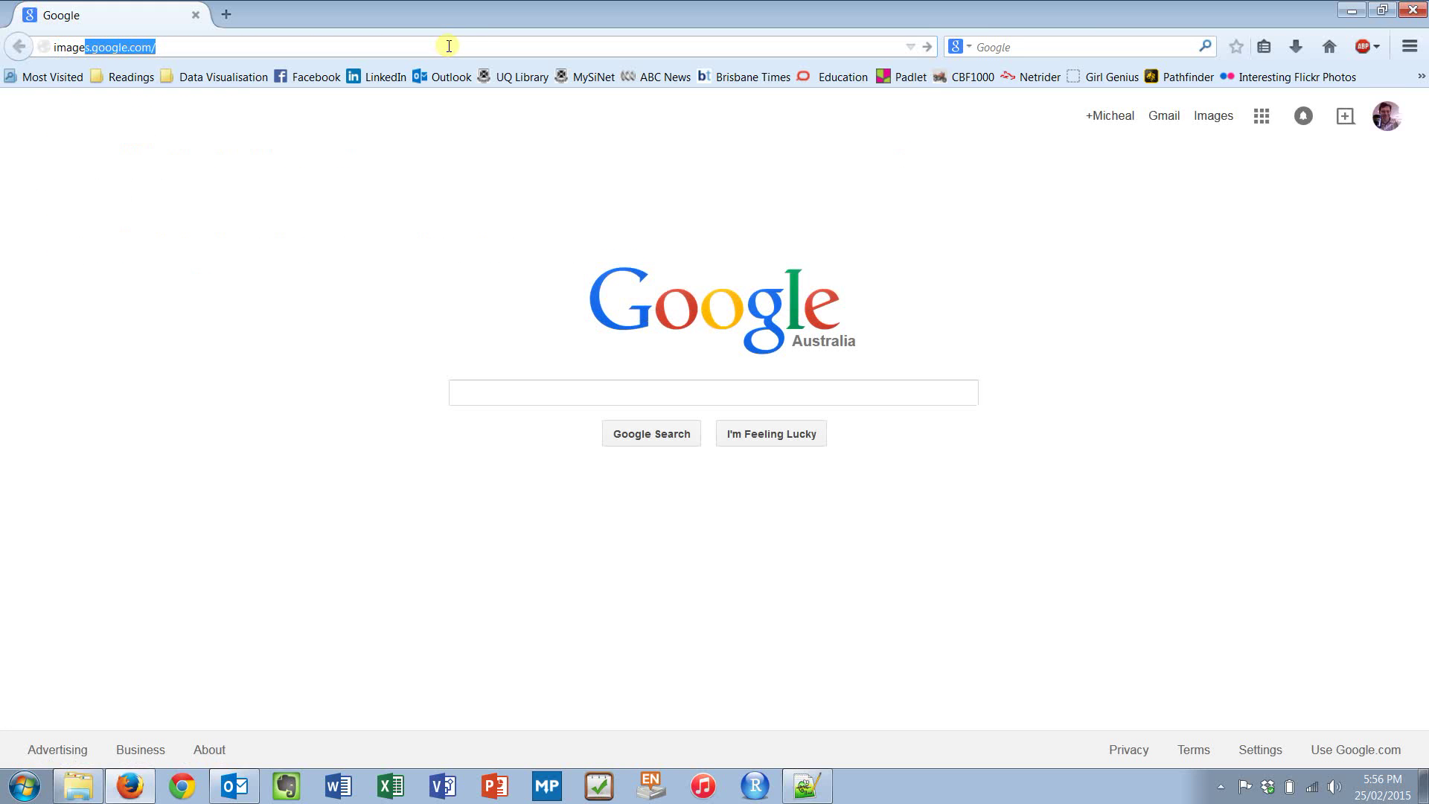
key(Return)
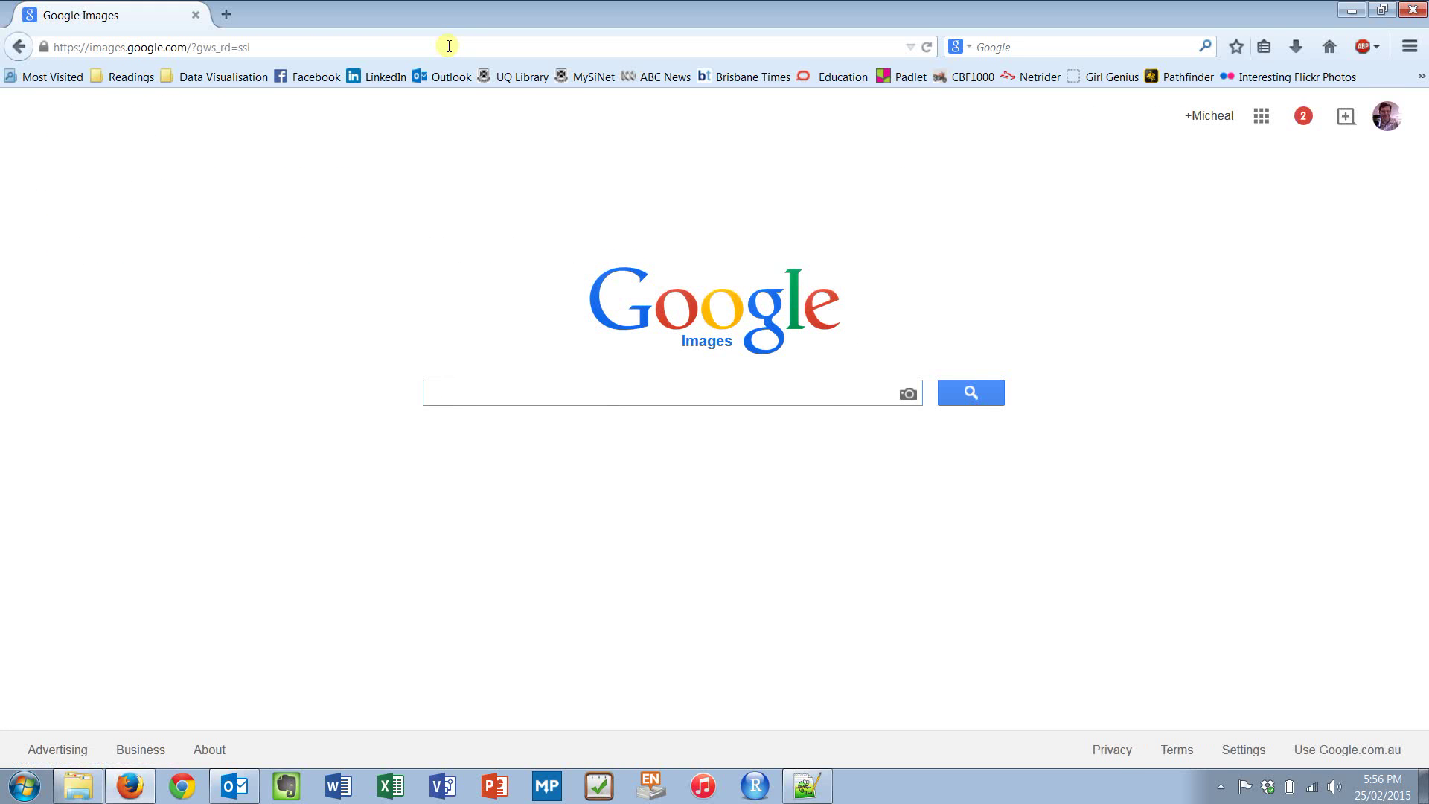
text(social network analysis)
key(Return)
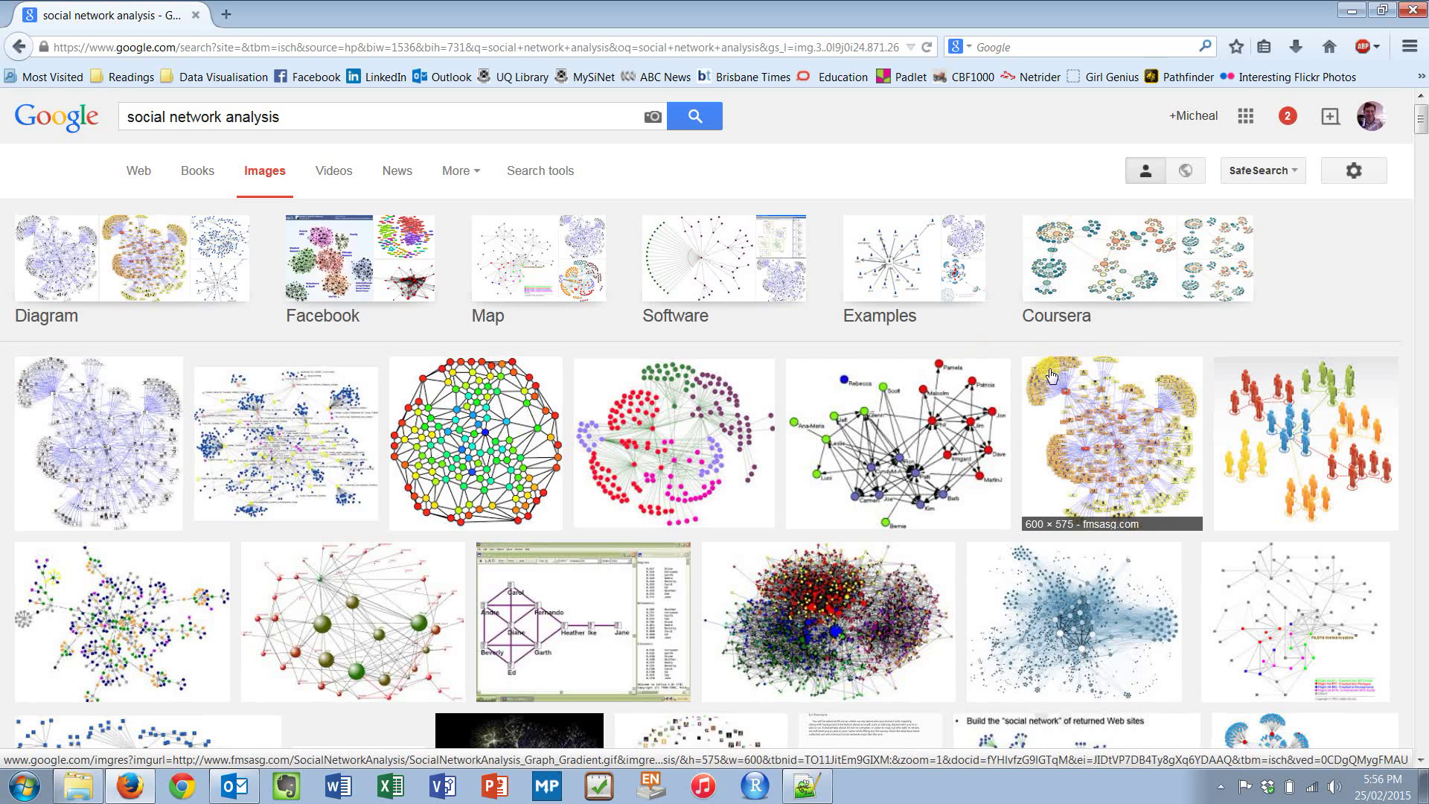
- Preview the SNA software, core-and-periphery and 9/11 hijacker network images, then return to the top
click(1141, 433)
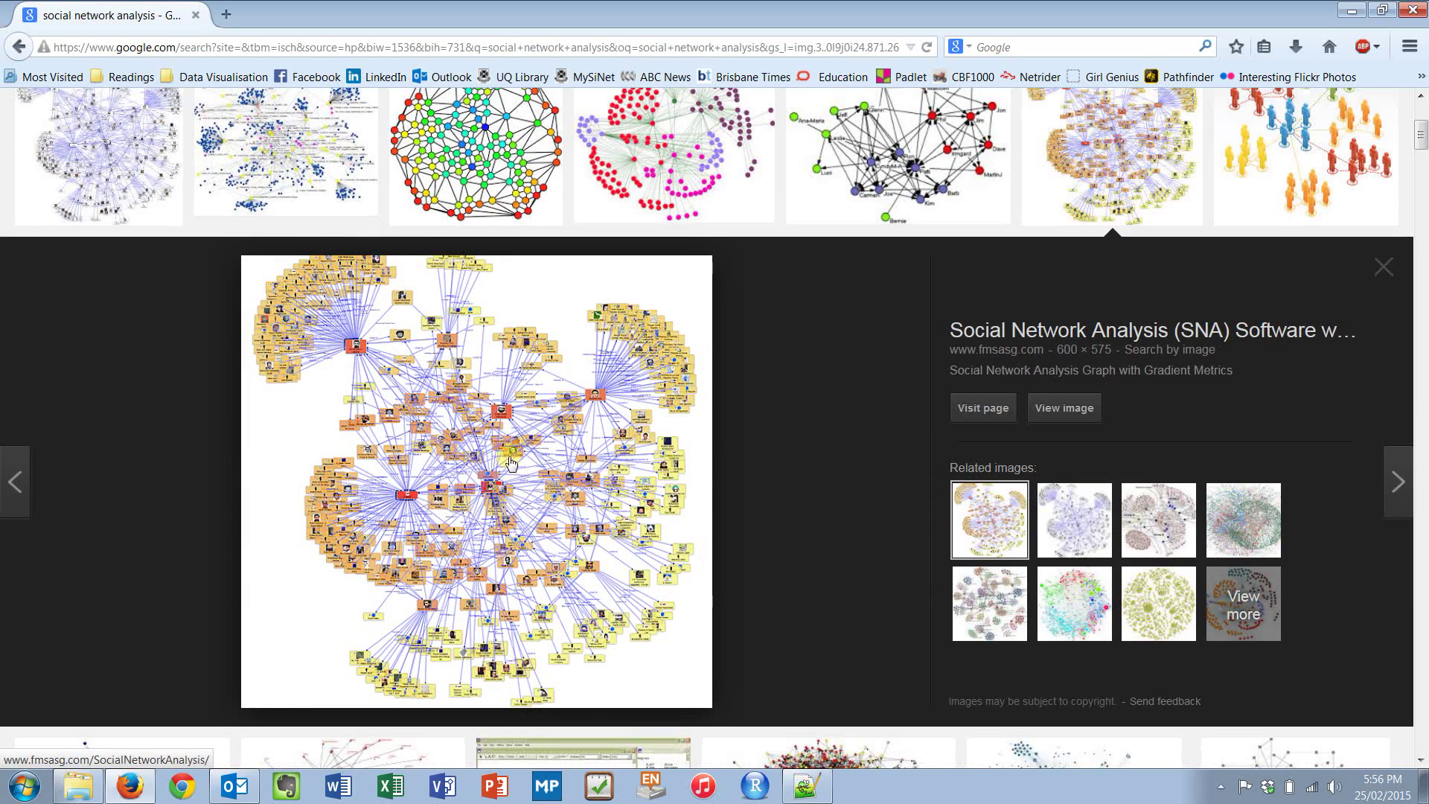
scroll(511, 463, down, 10)
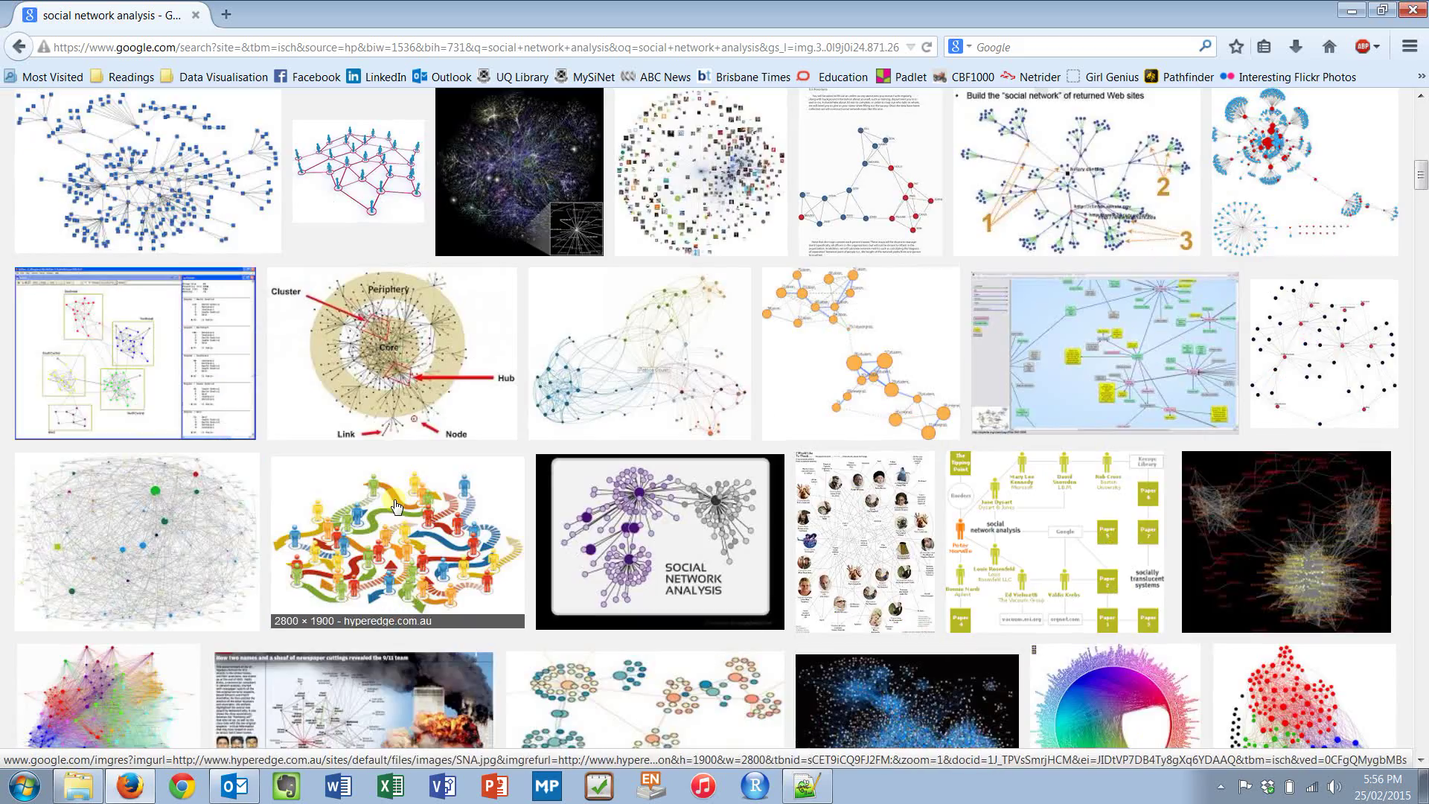
click(352, 306)
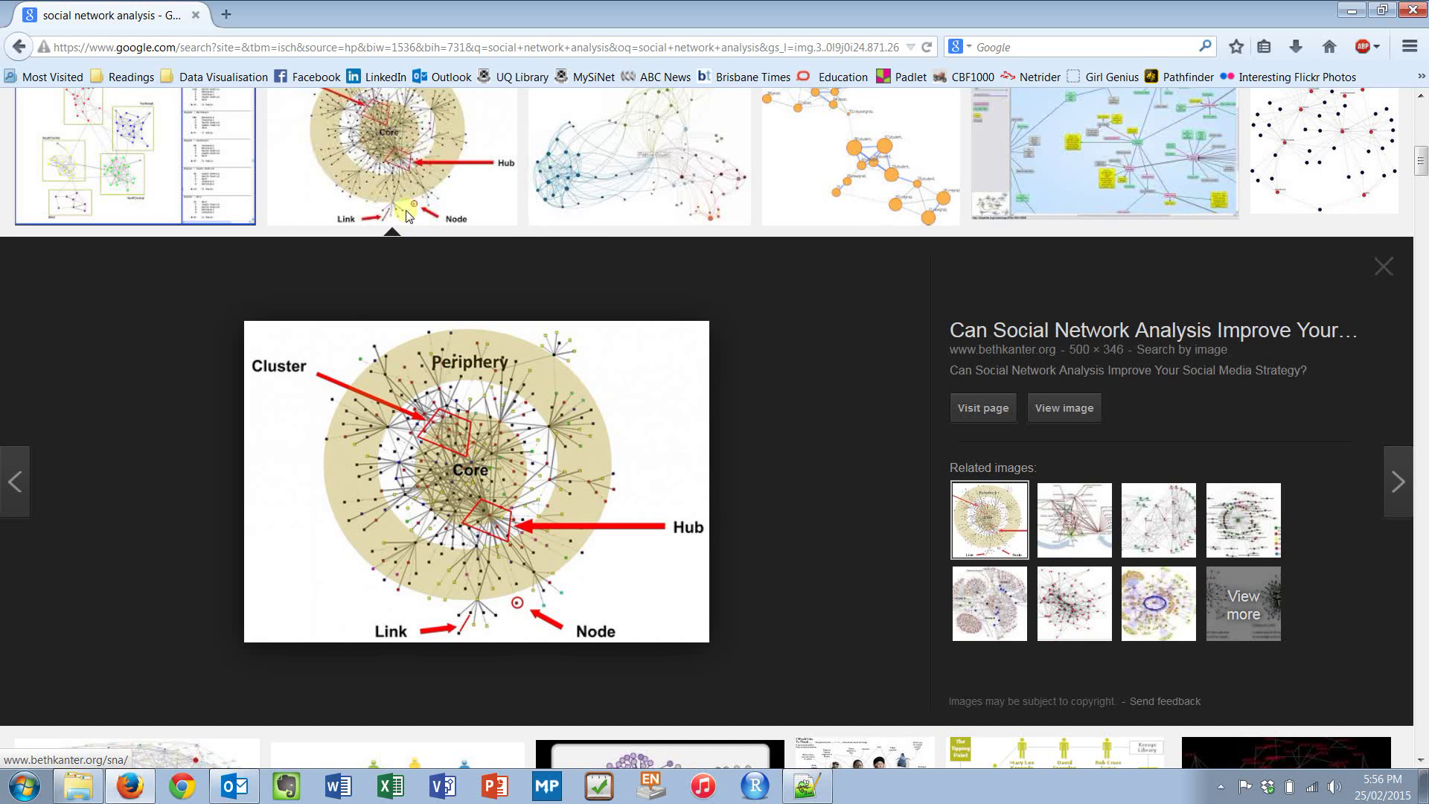
click(417, 171)
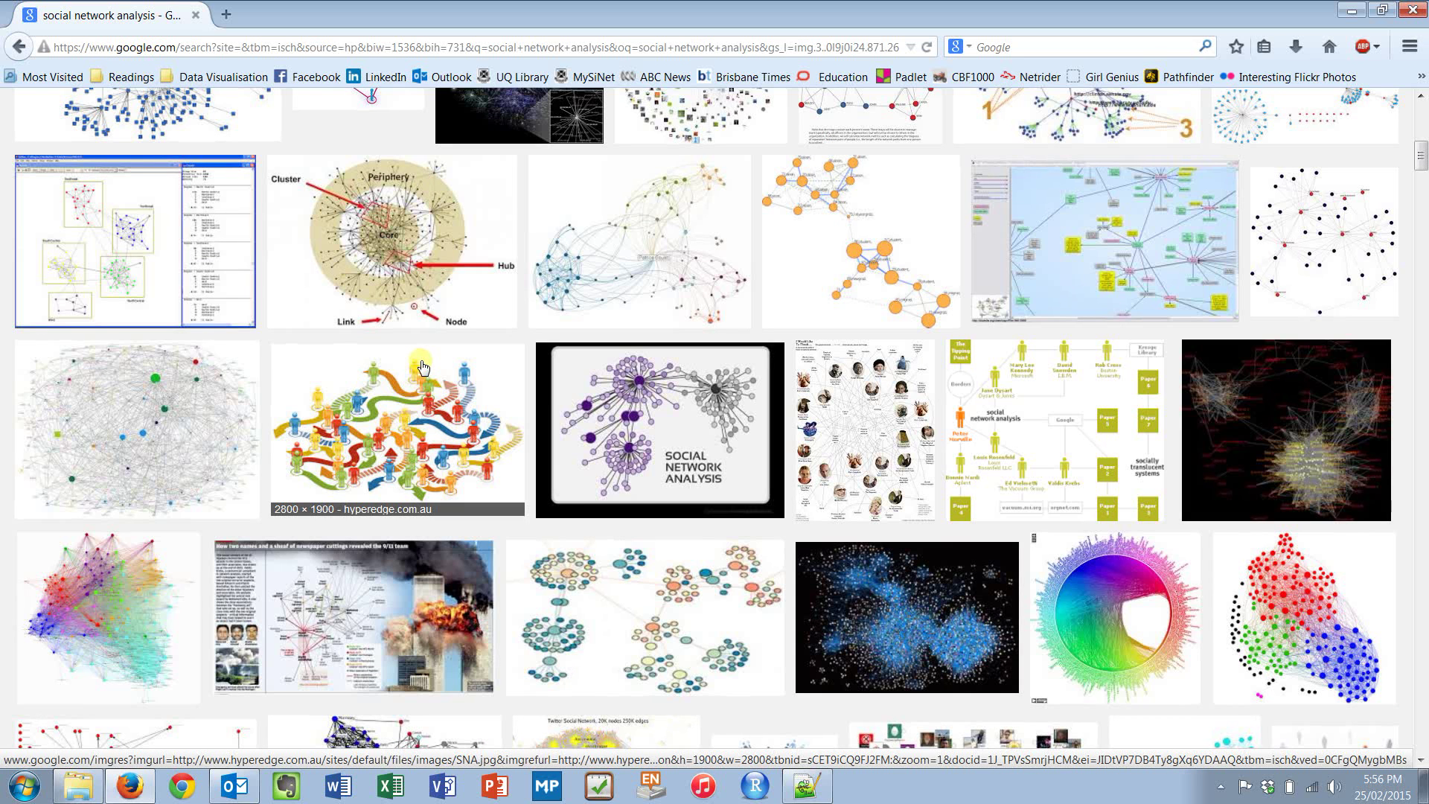
click(311, 633)
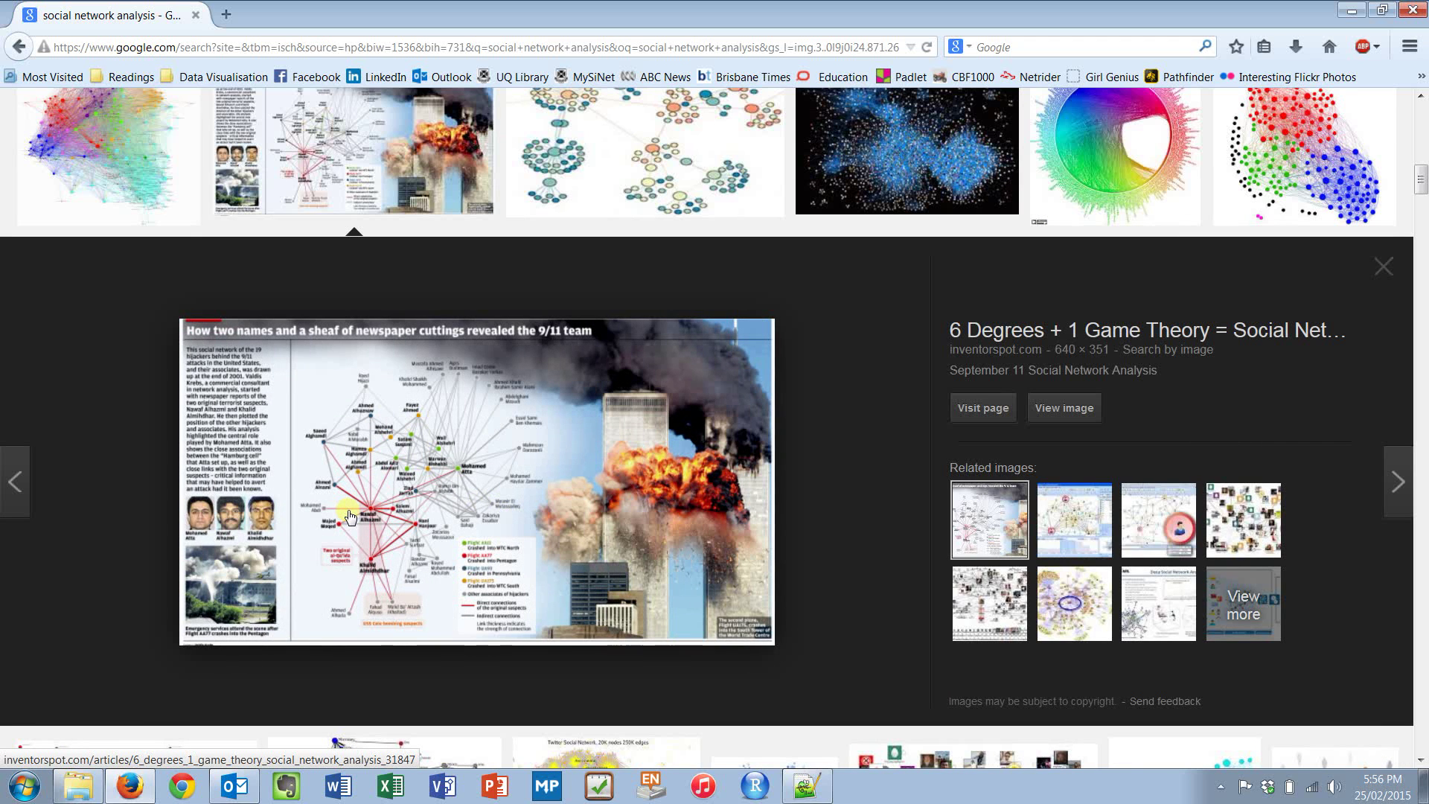
click(357, 160)
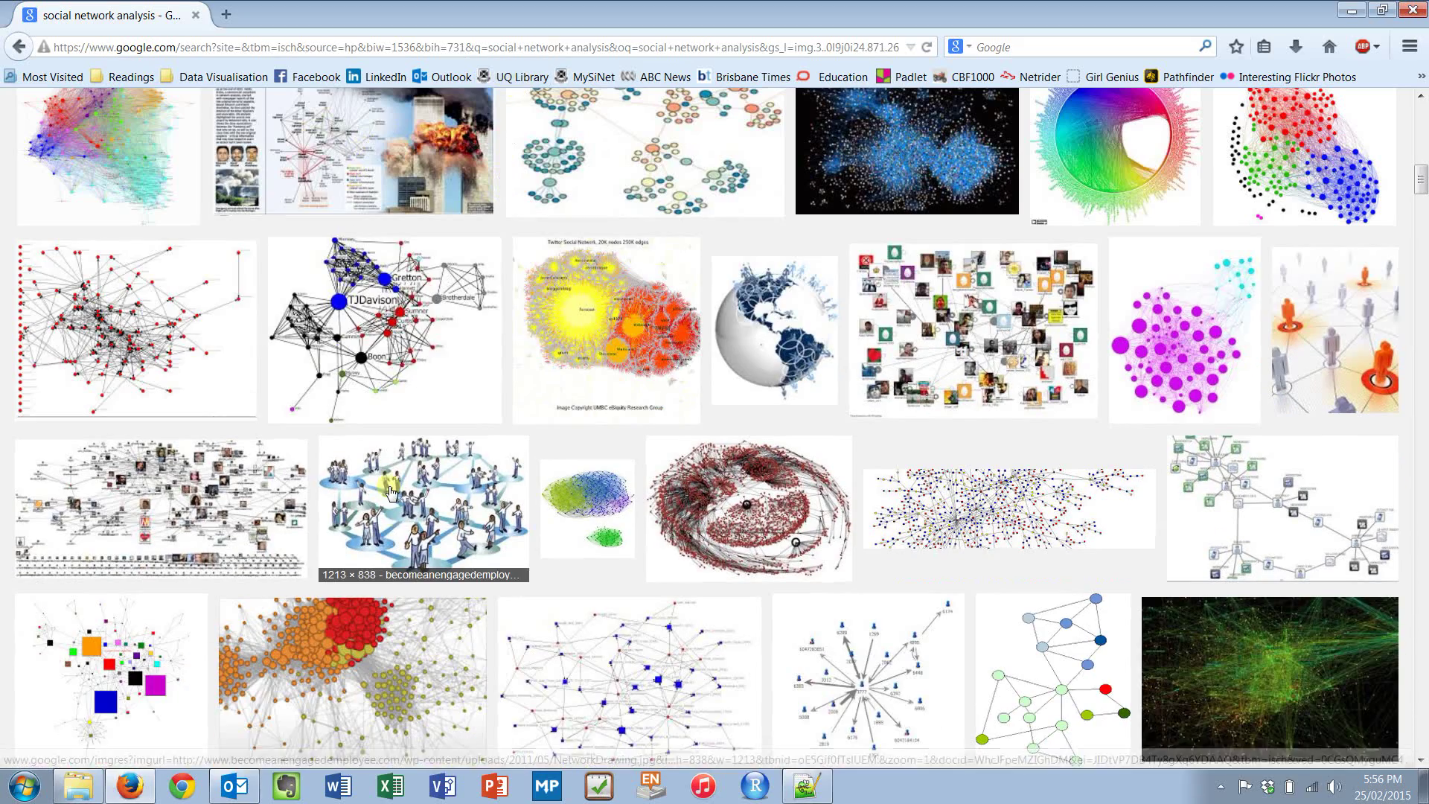
scroll(394, 674, up, 15)
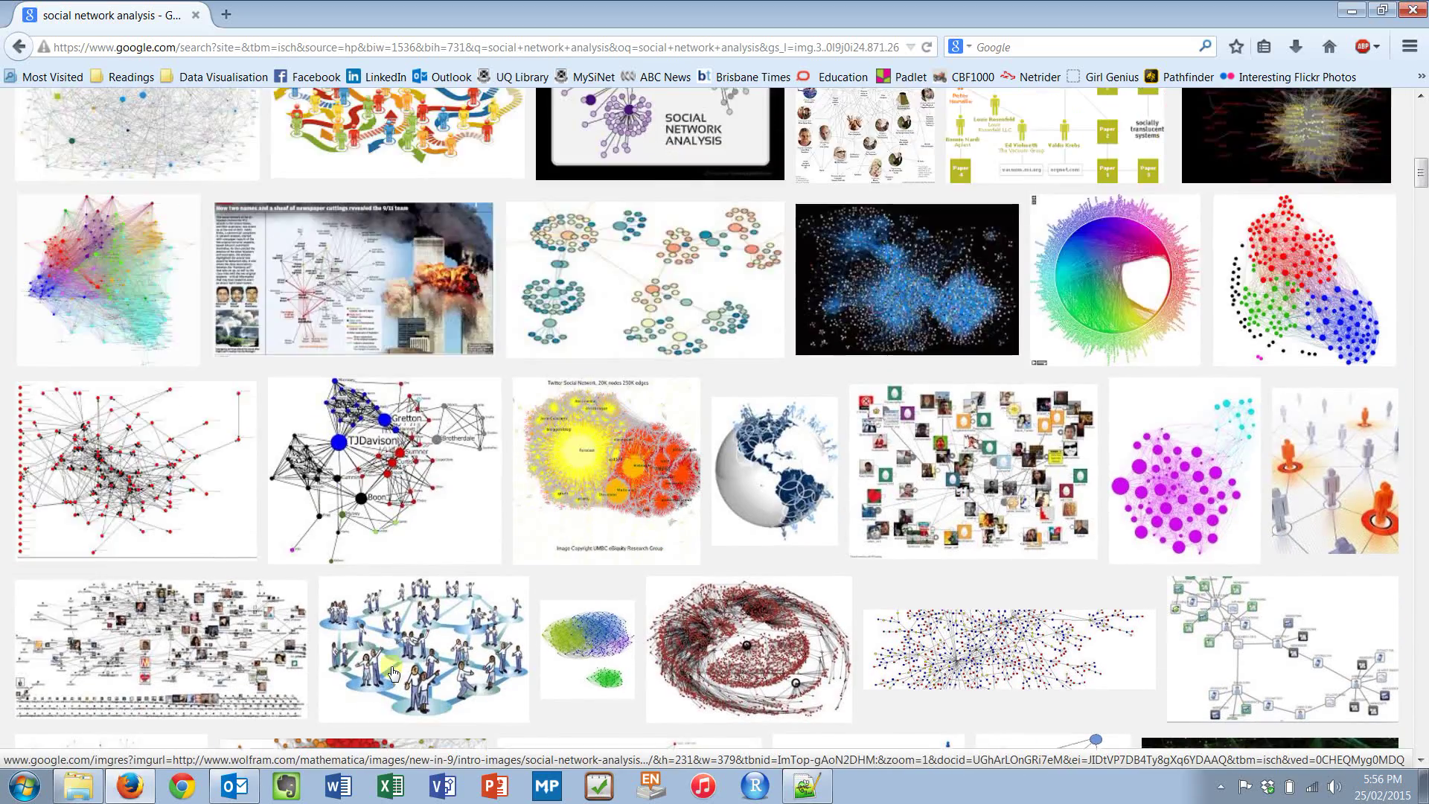
scroll(462, 504, up, 5)
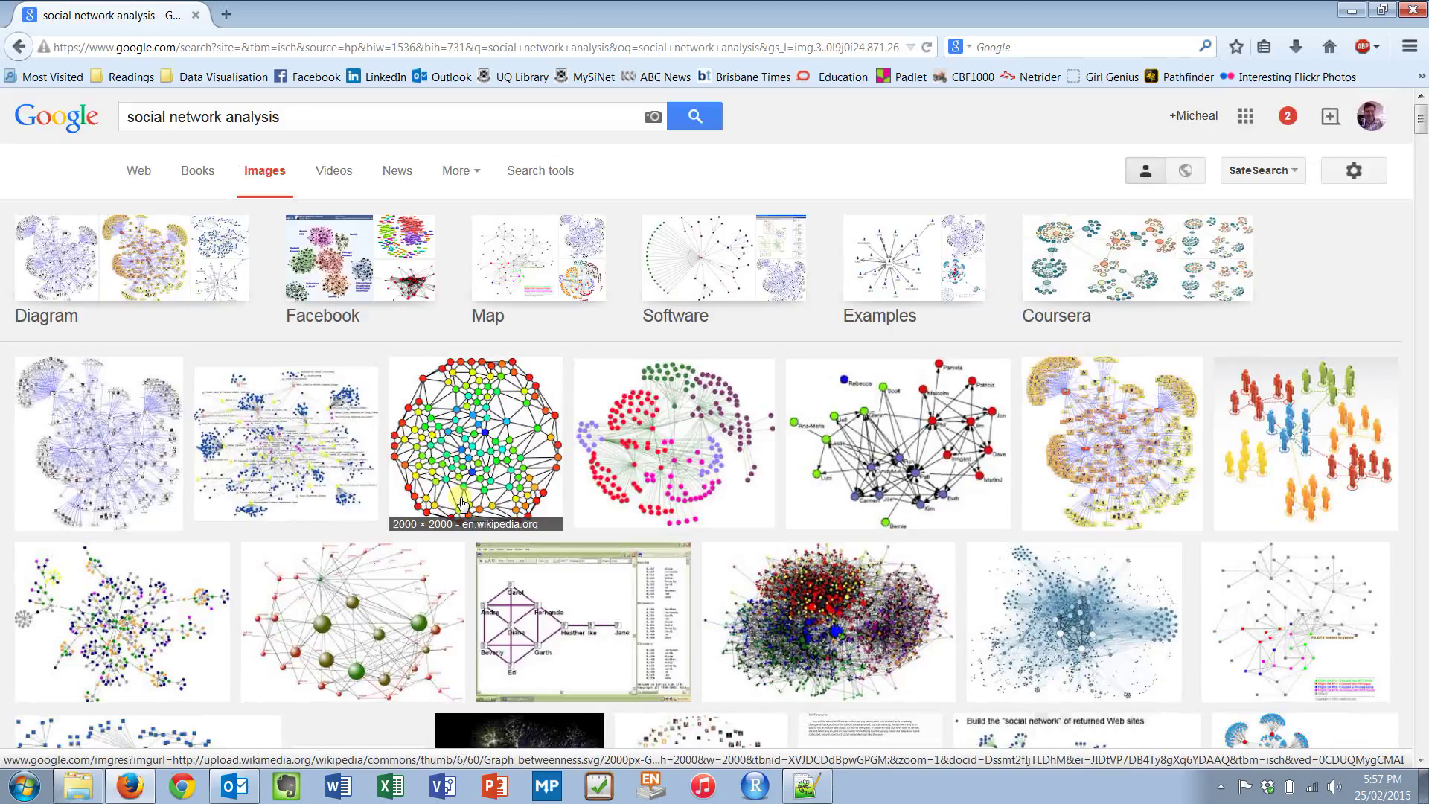
click(324, 118)
key(ctrl+a)
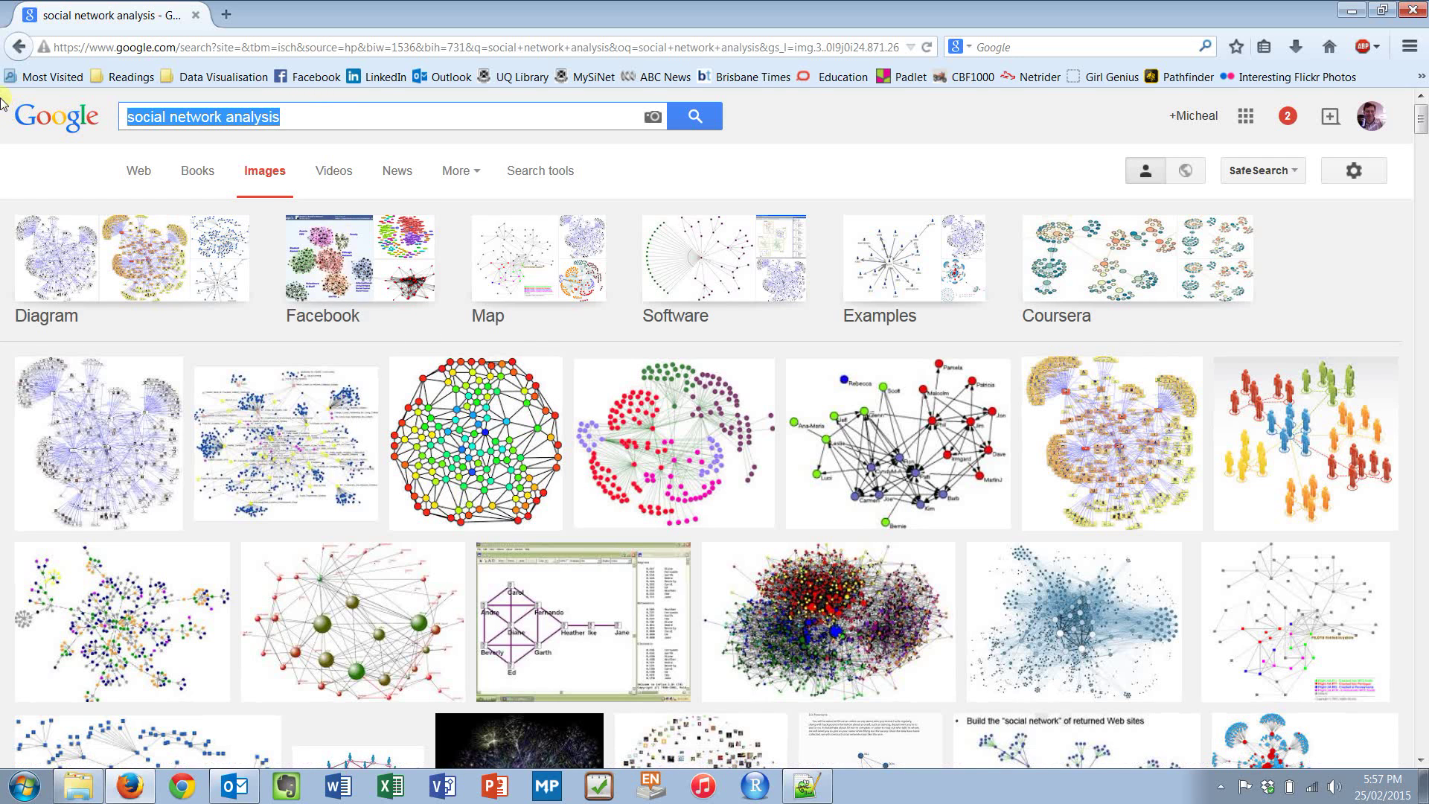
- Replace the image search with 'gephi screenshot'
key(BackSpace)
text(;gephi)
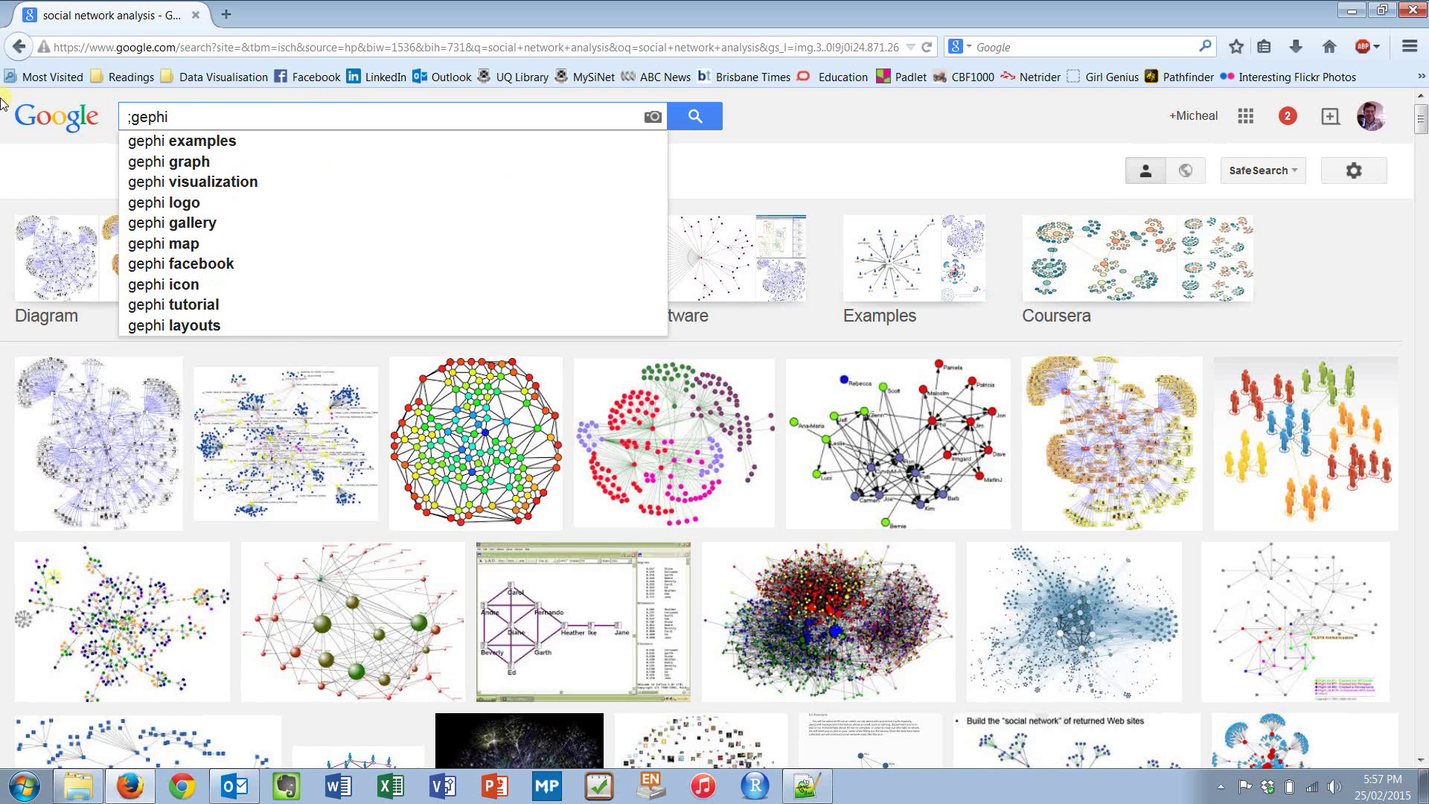
key(ctrl+a)
text(gephi)
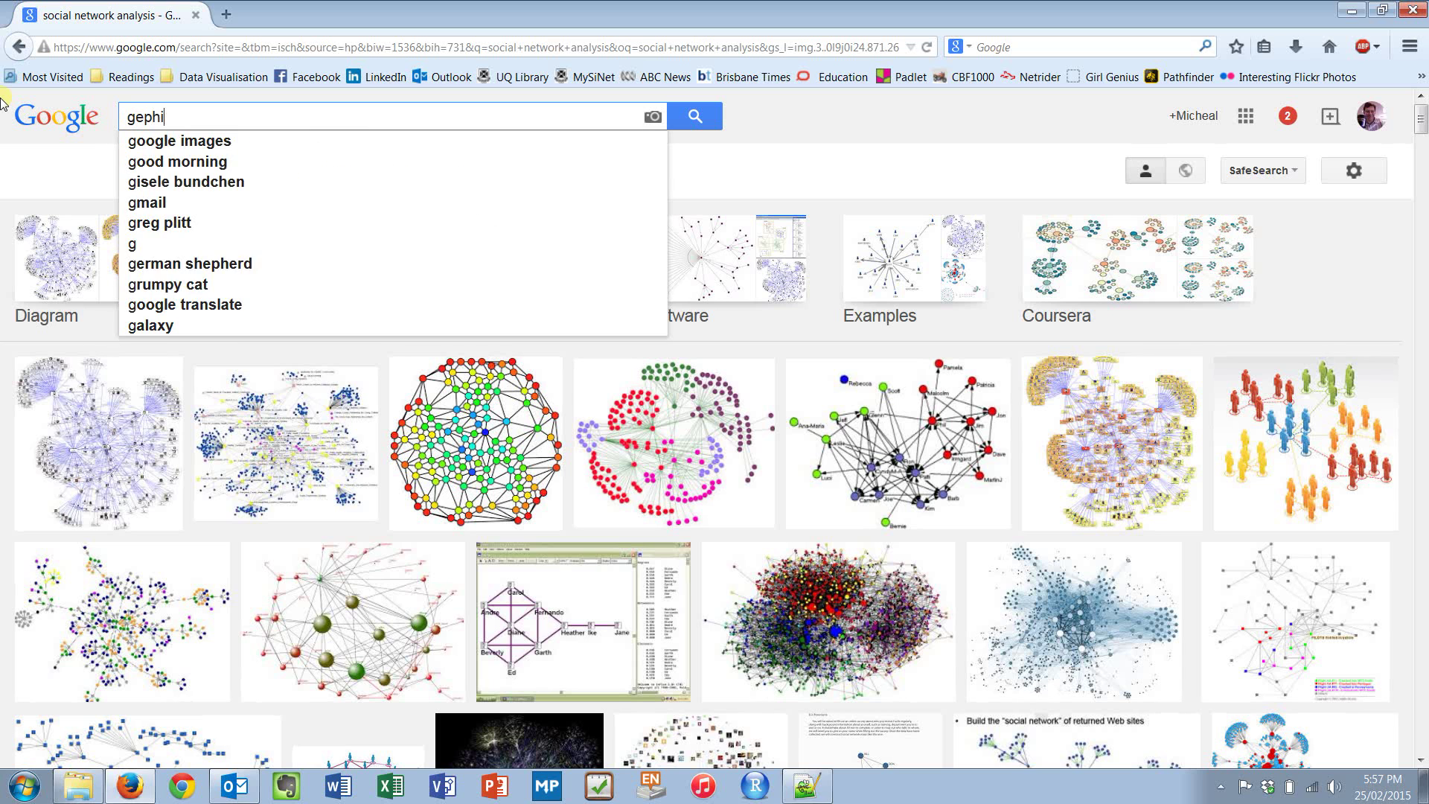
text( screenshot)
key(Return)
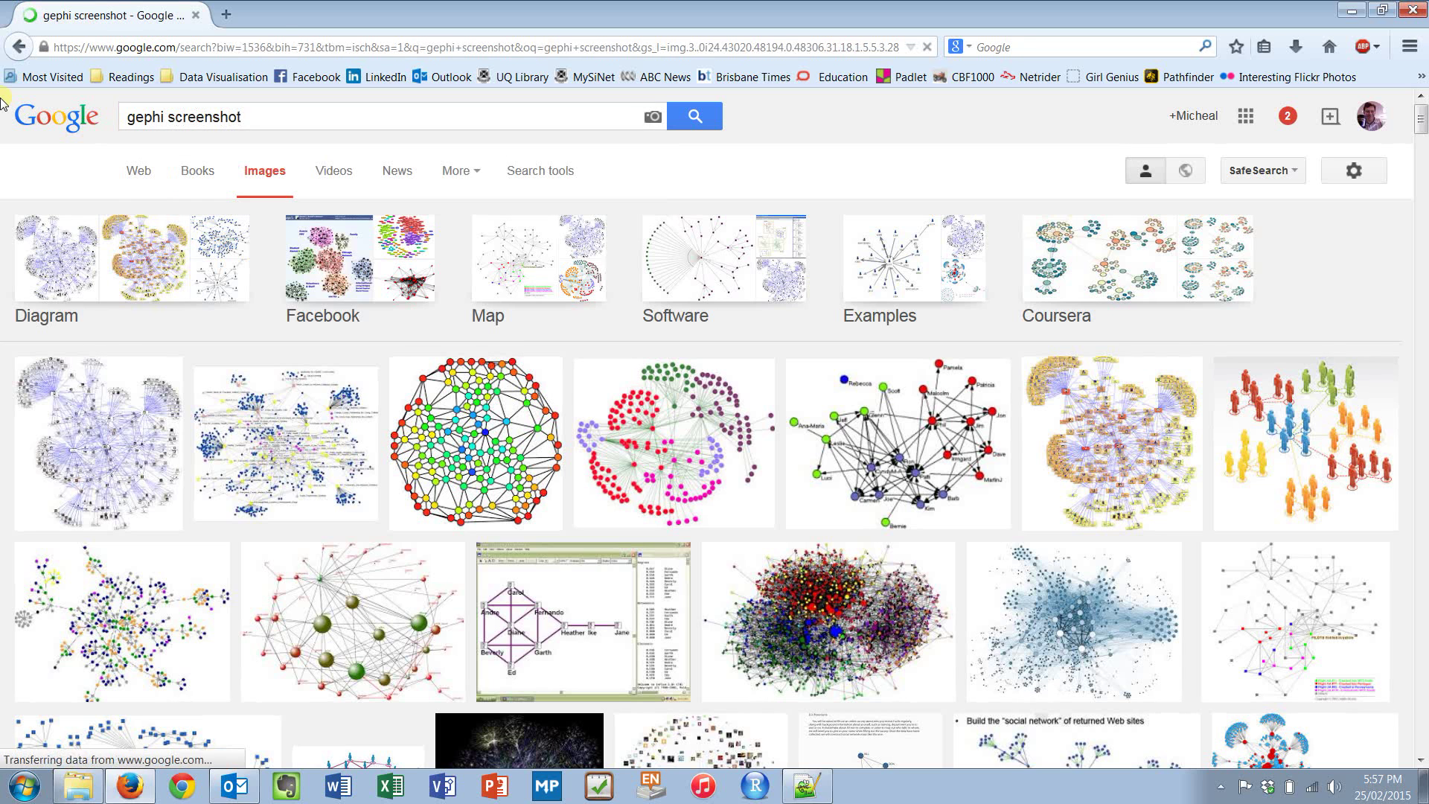
- Preview the Gephi Wikipedia, GUI Description and Flickr 'Gephi Screenshot' images
click(422, 346)
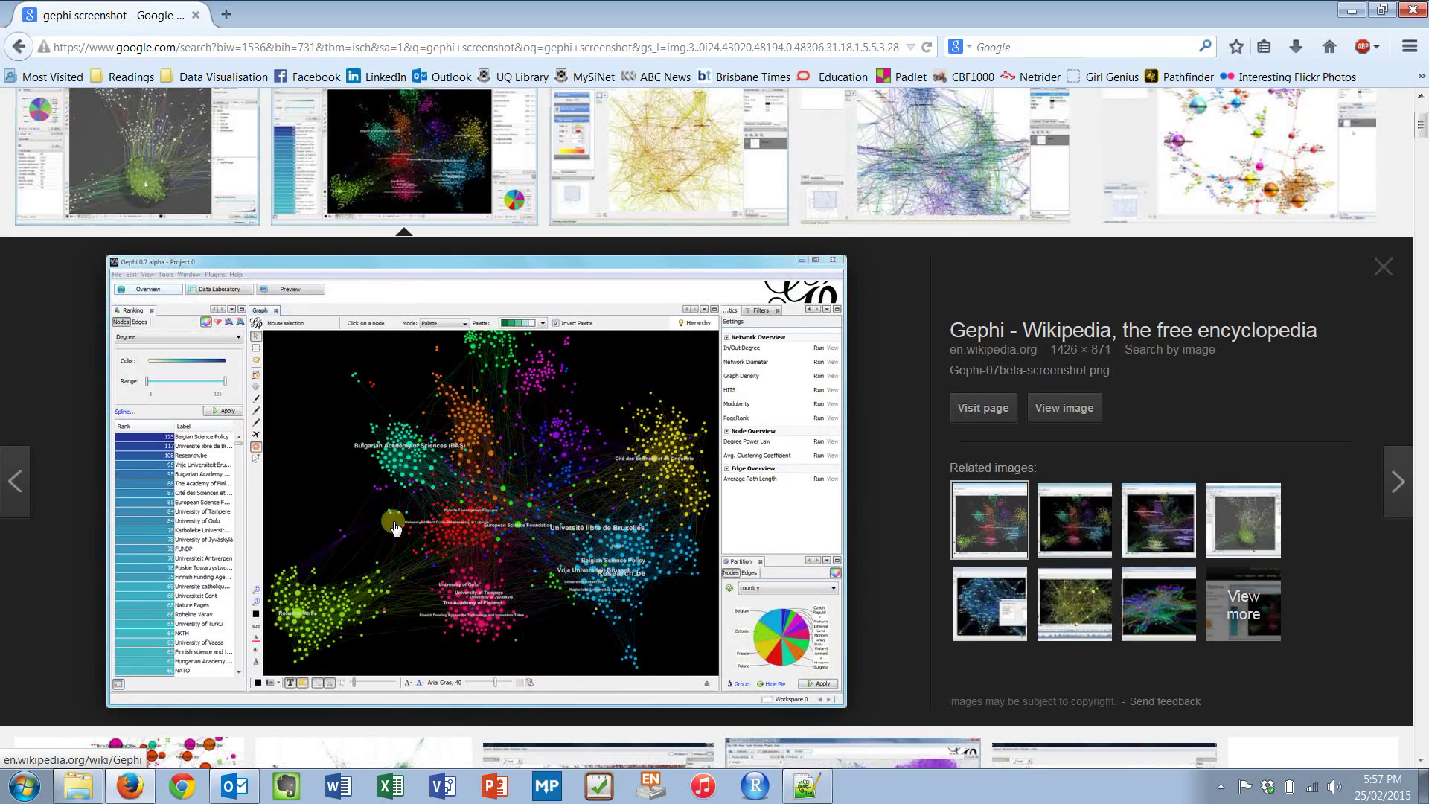
scroll(395, 527, down, 10)
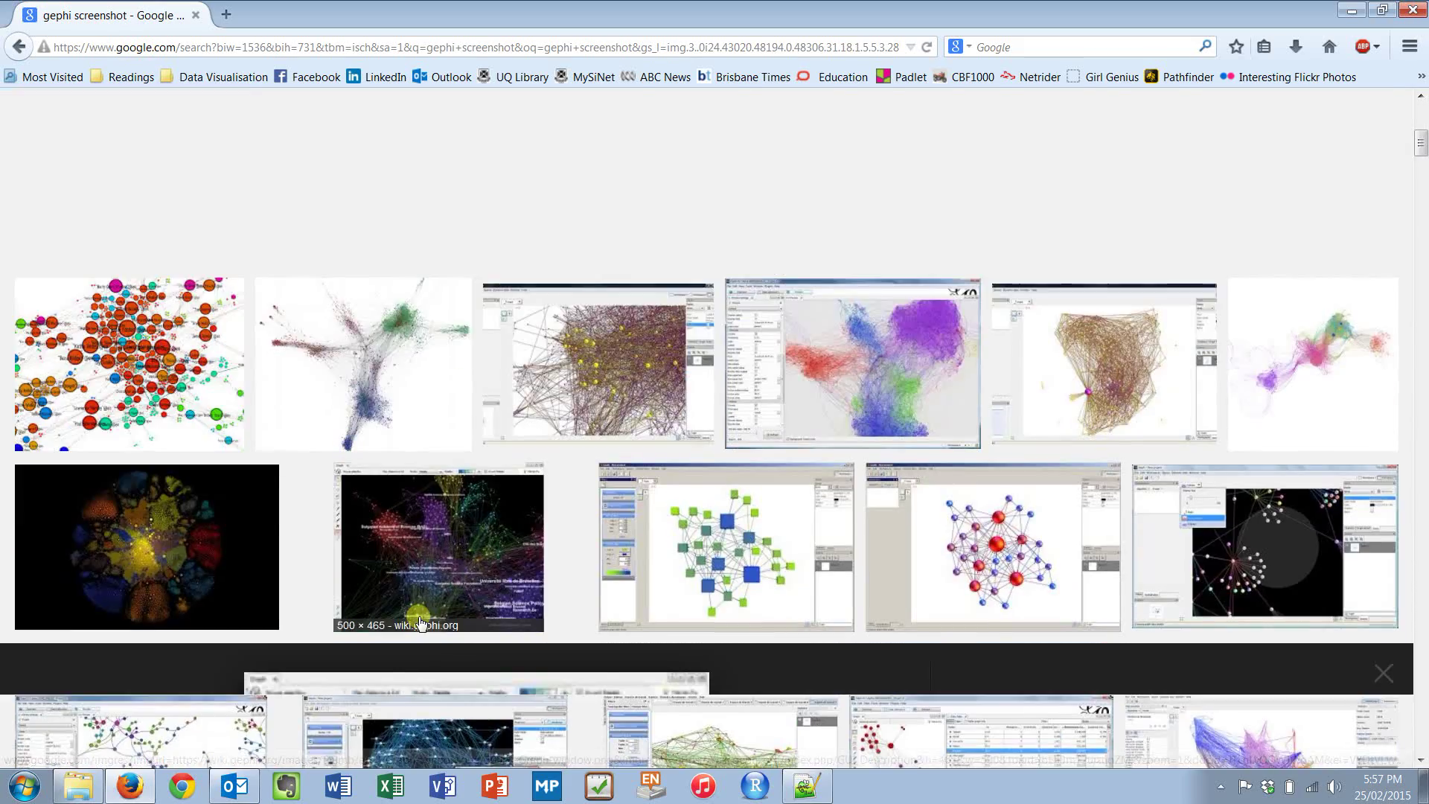
click(387, 582)
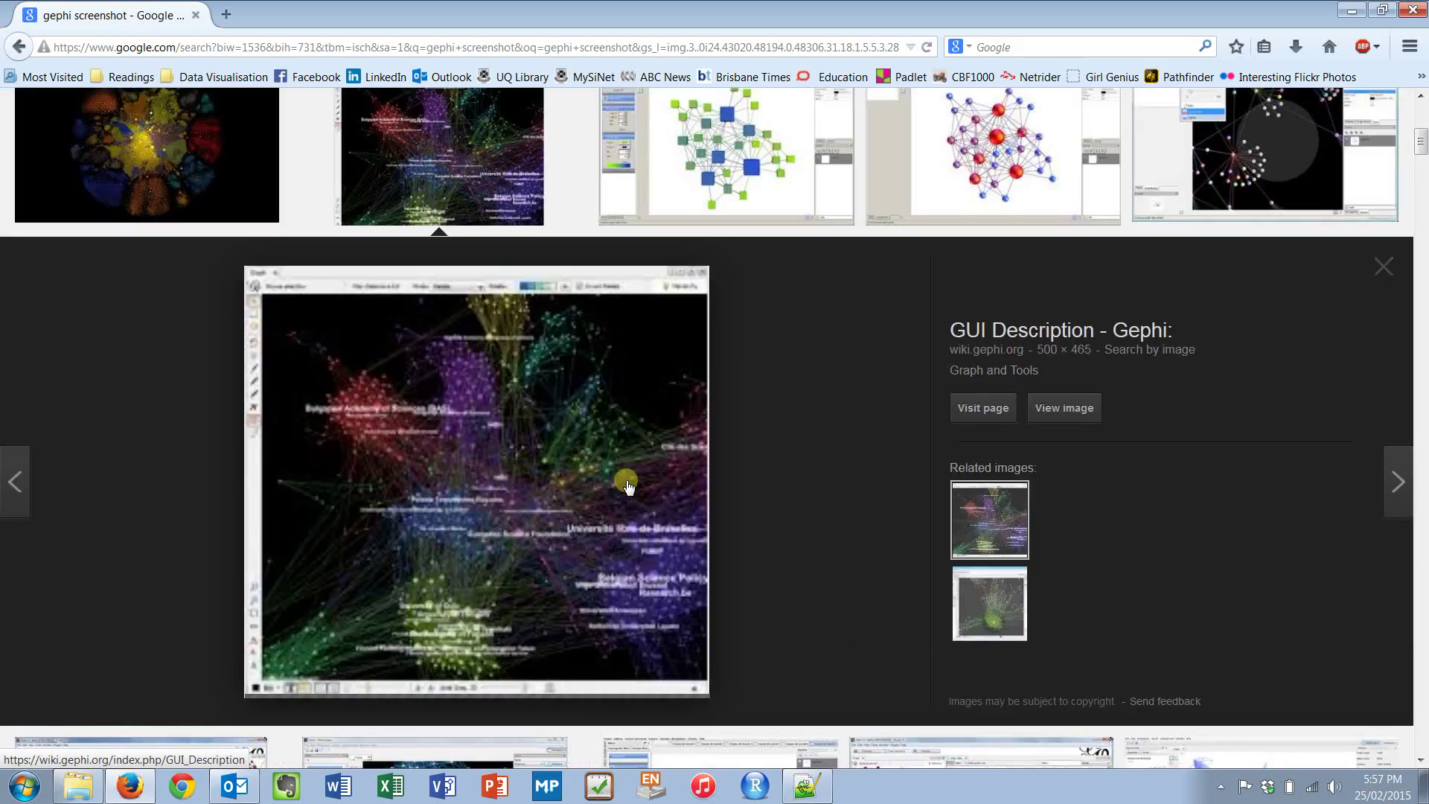
scroll(628, 486, down, 10)
click(521, 328)
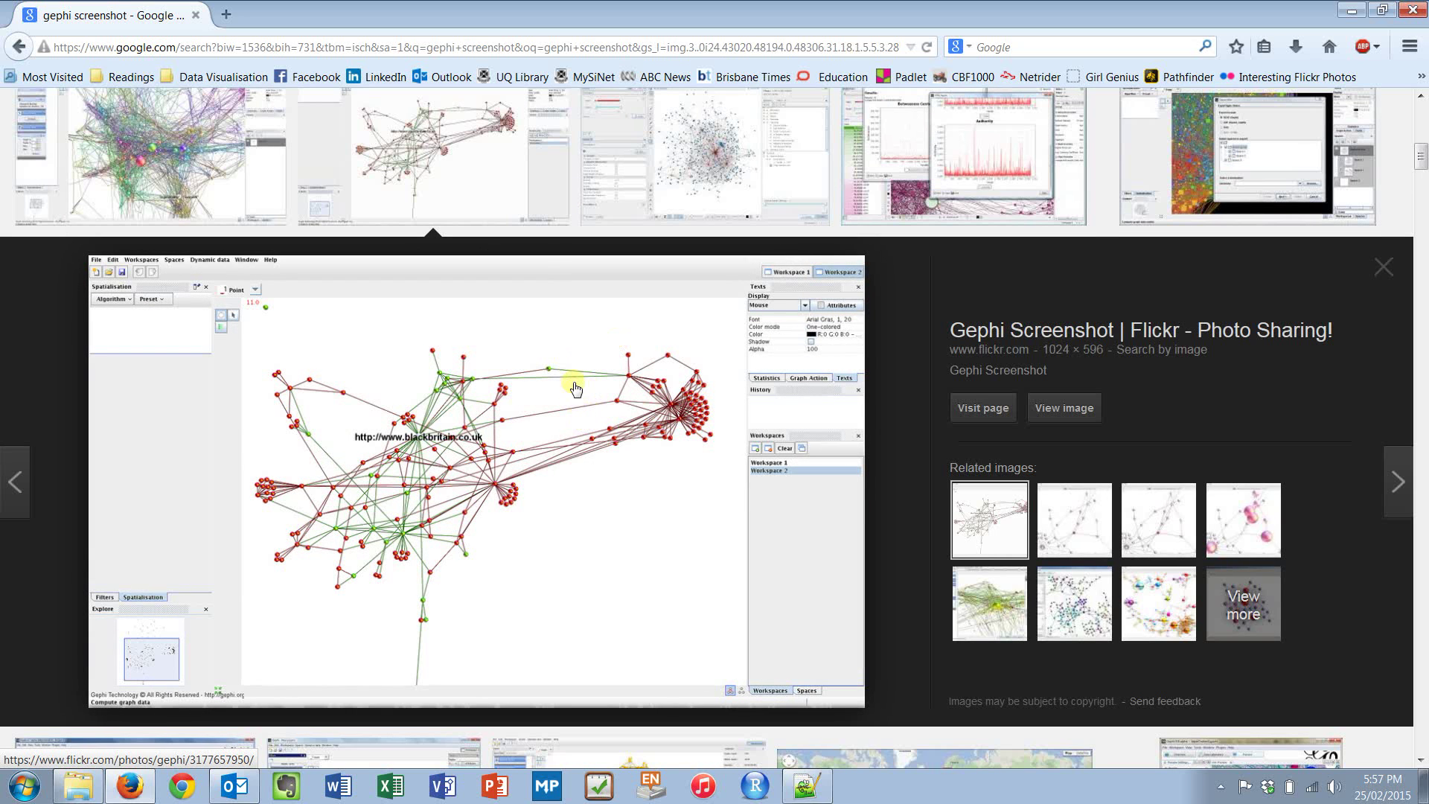
click(309, 47)
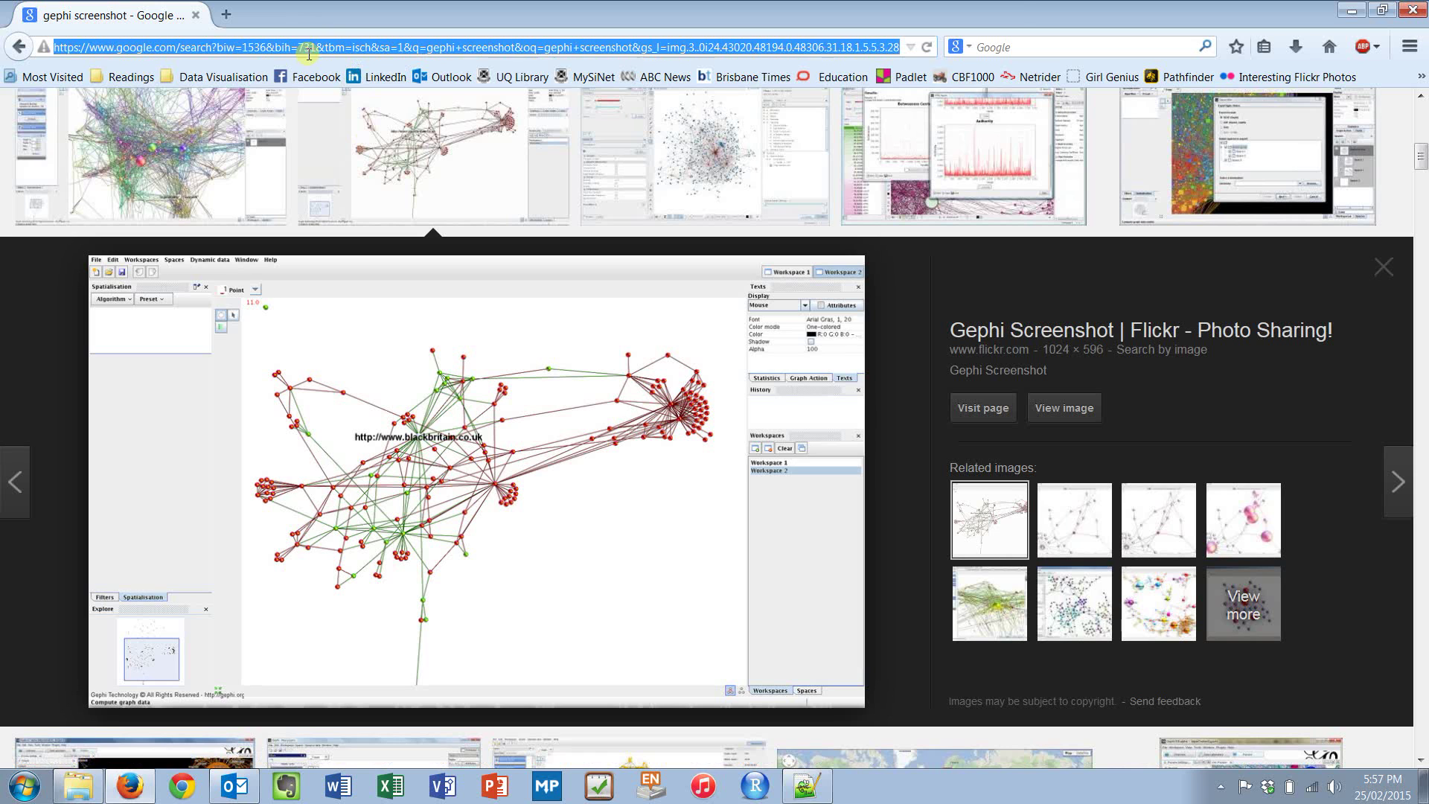
- Search Google for 'social network visualiser', open the SocNetV homepage, then close Firefox
text(www.google.com/)
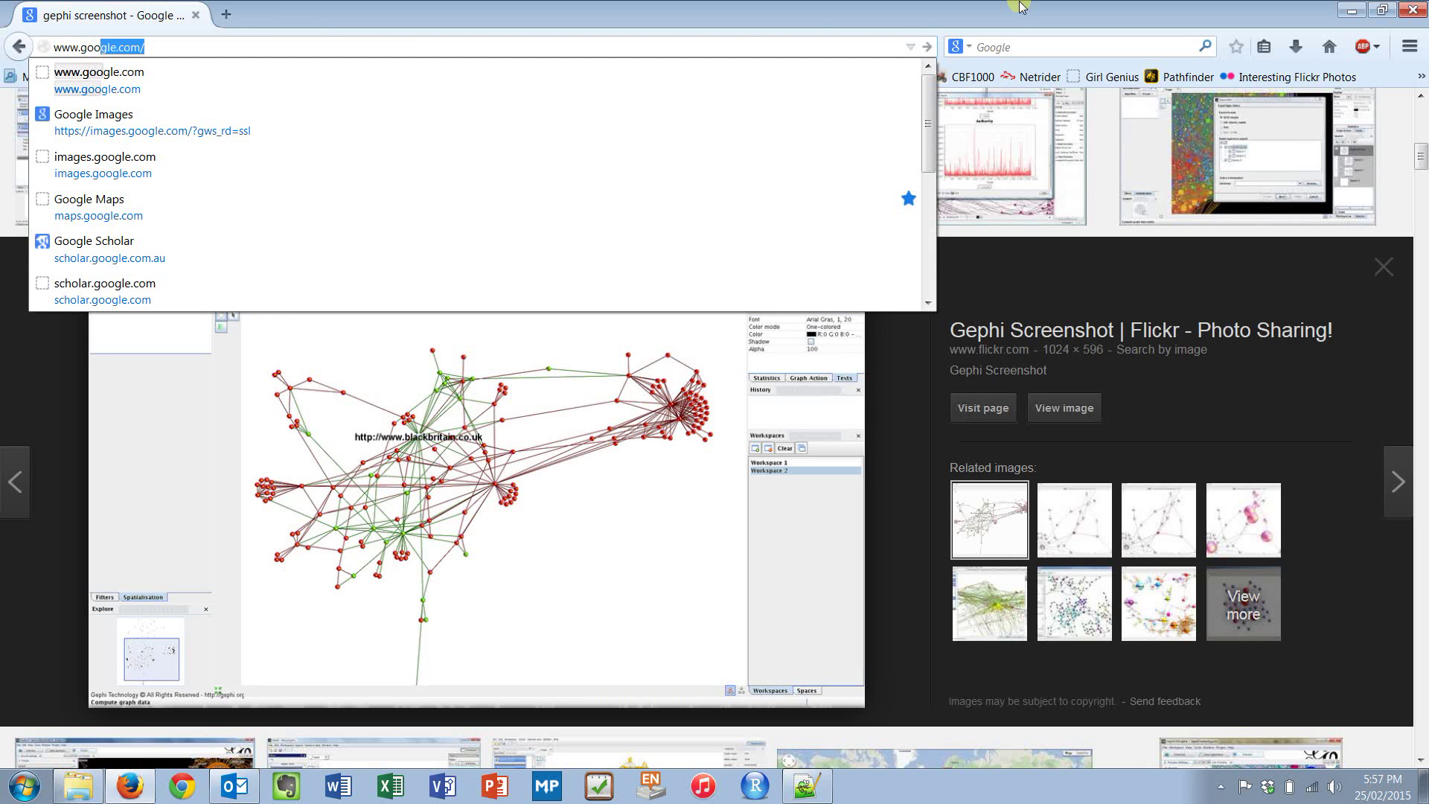
key(Return)
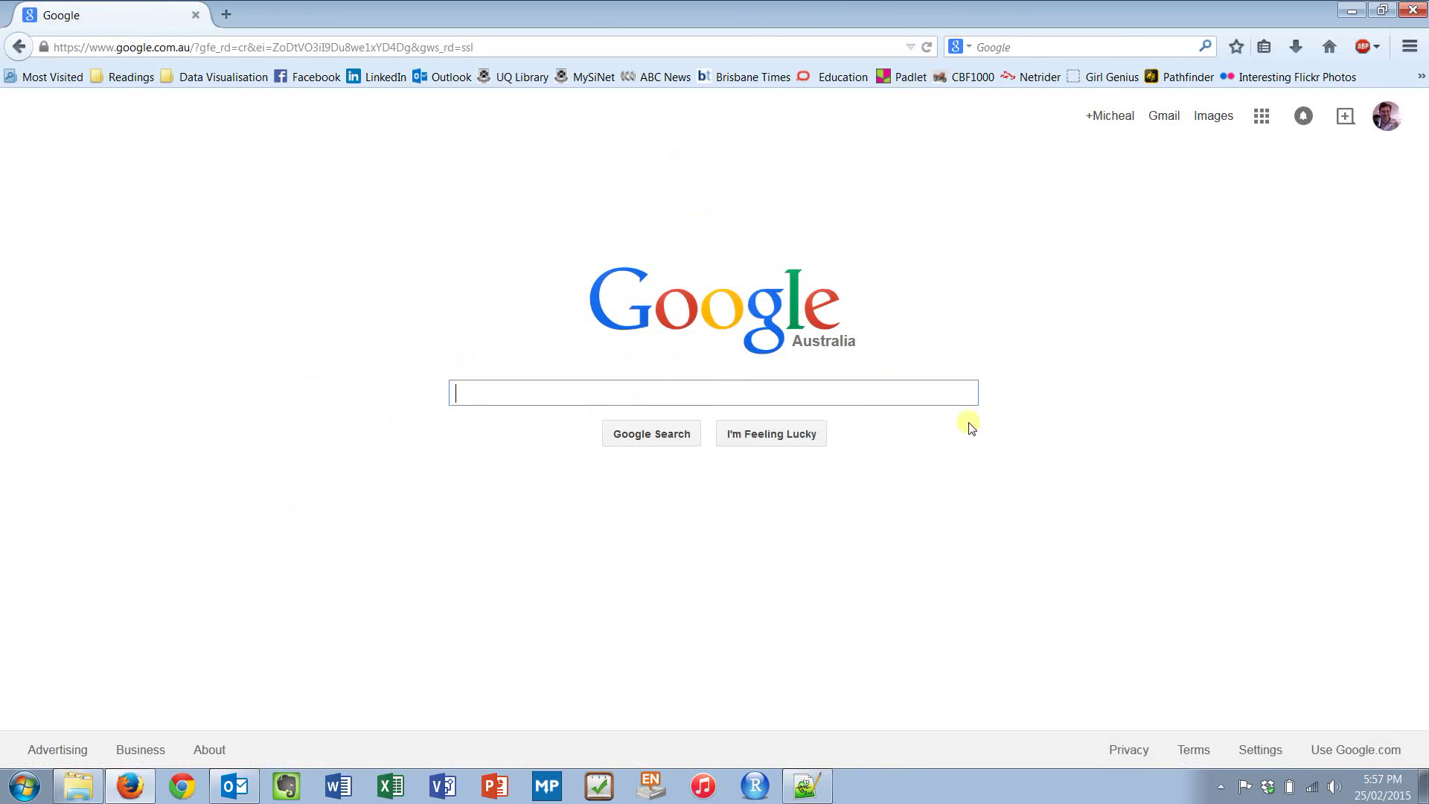
text(social network visualiser)
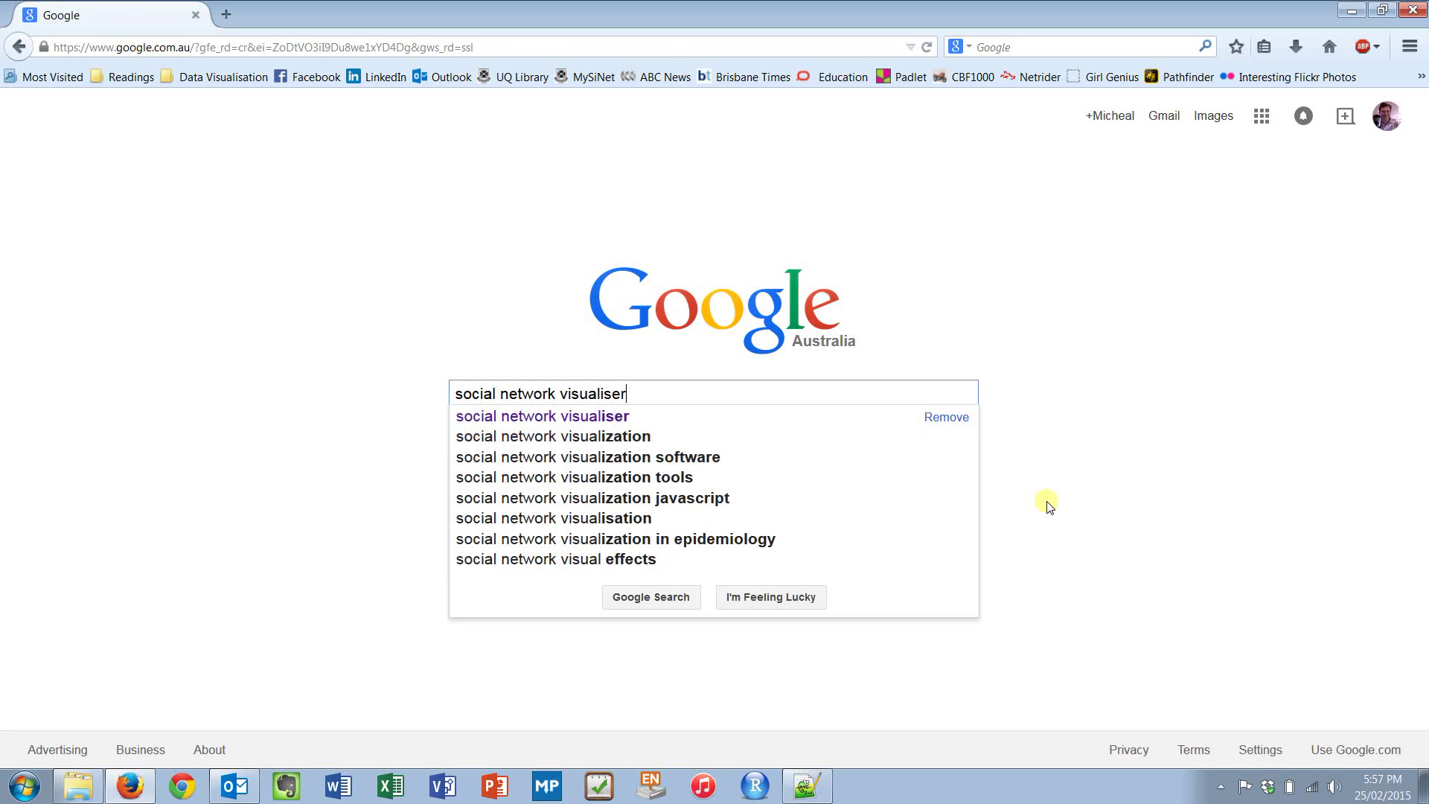
key(Return)
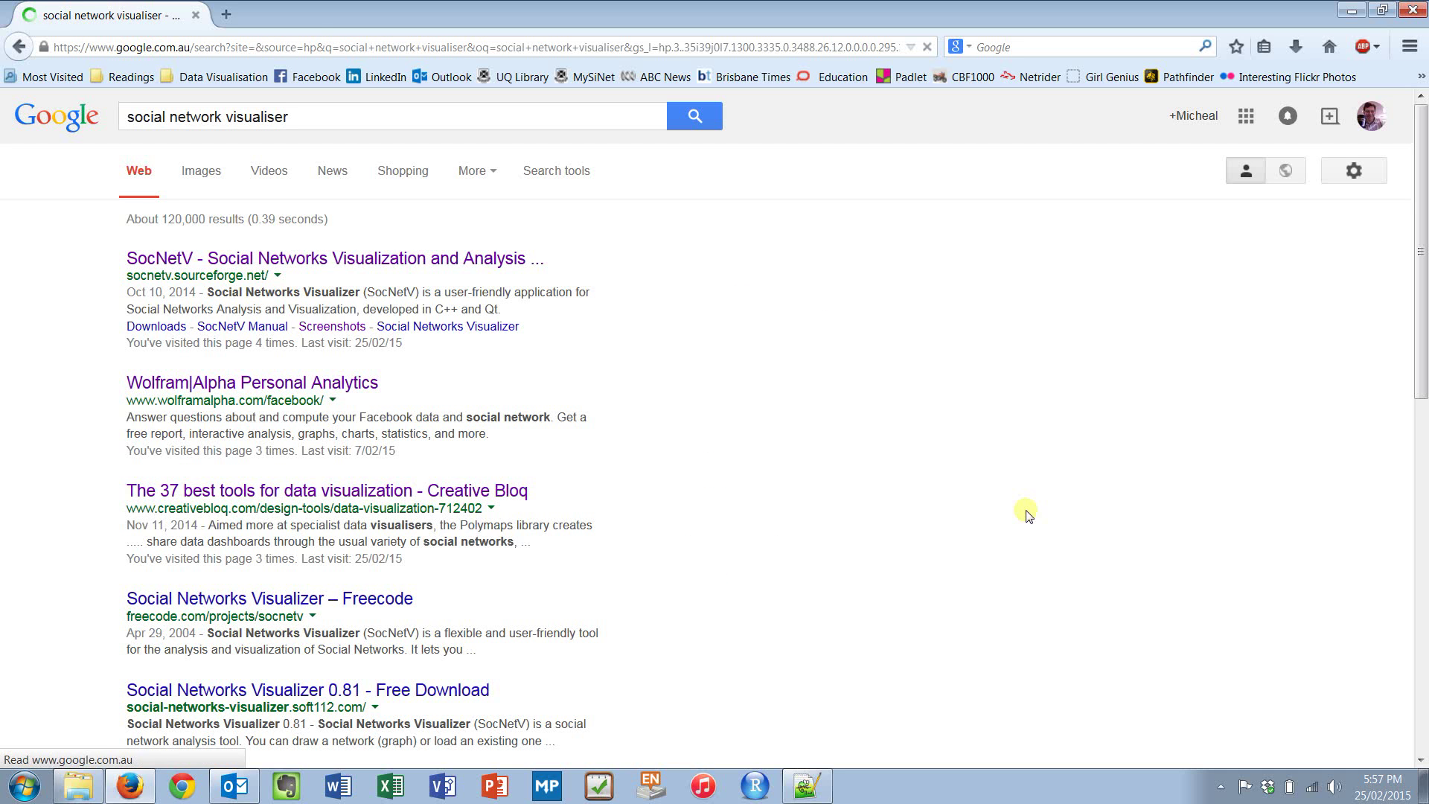
click(310, 260)
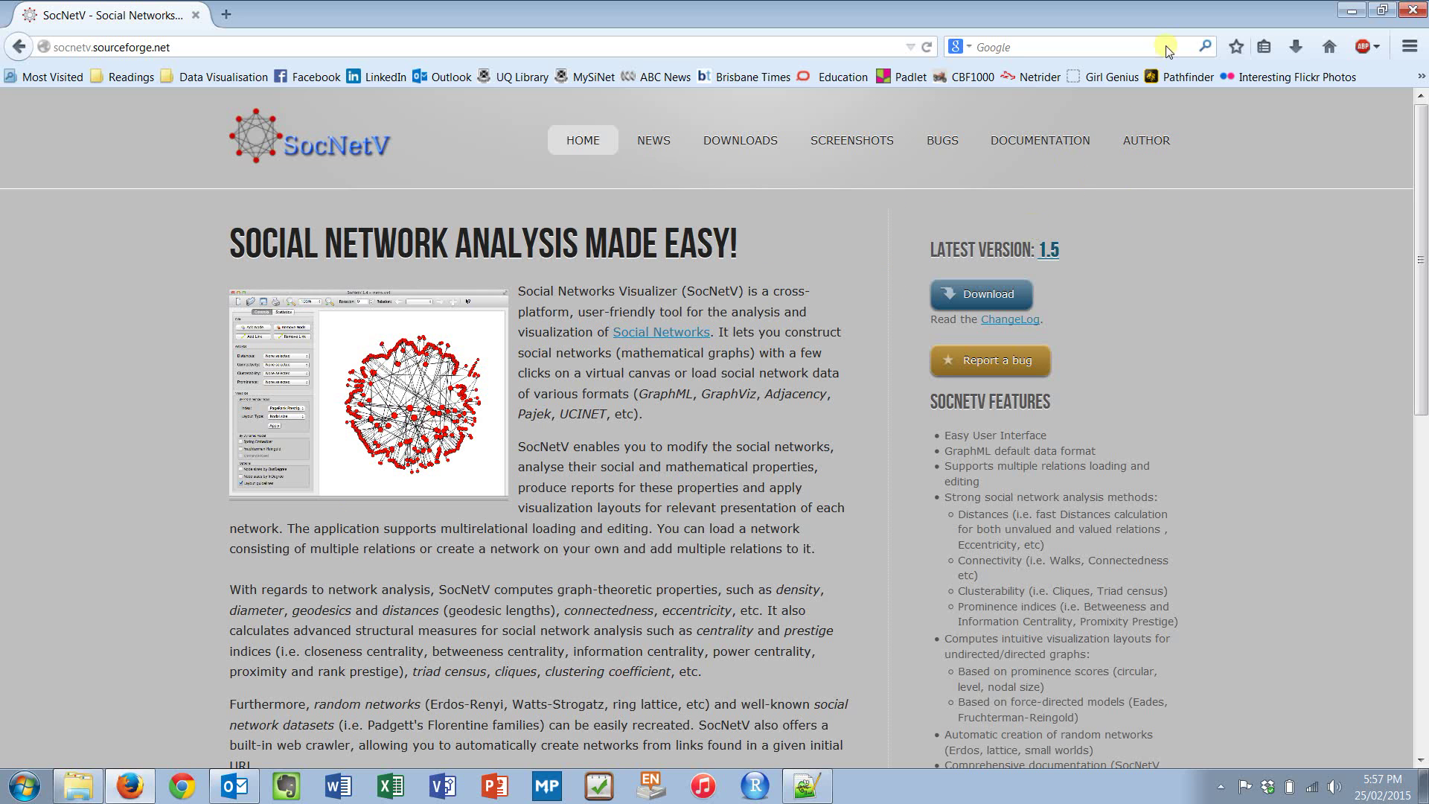
click(1412, 9)
- Launch Social Network Visualizer 1.5 from its desktop icon and maximise the window
click(105, 138)
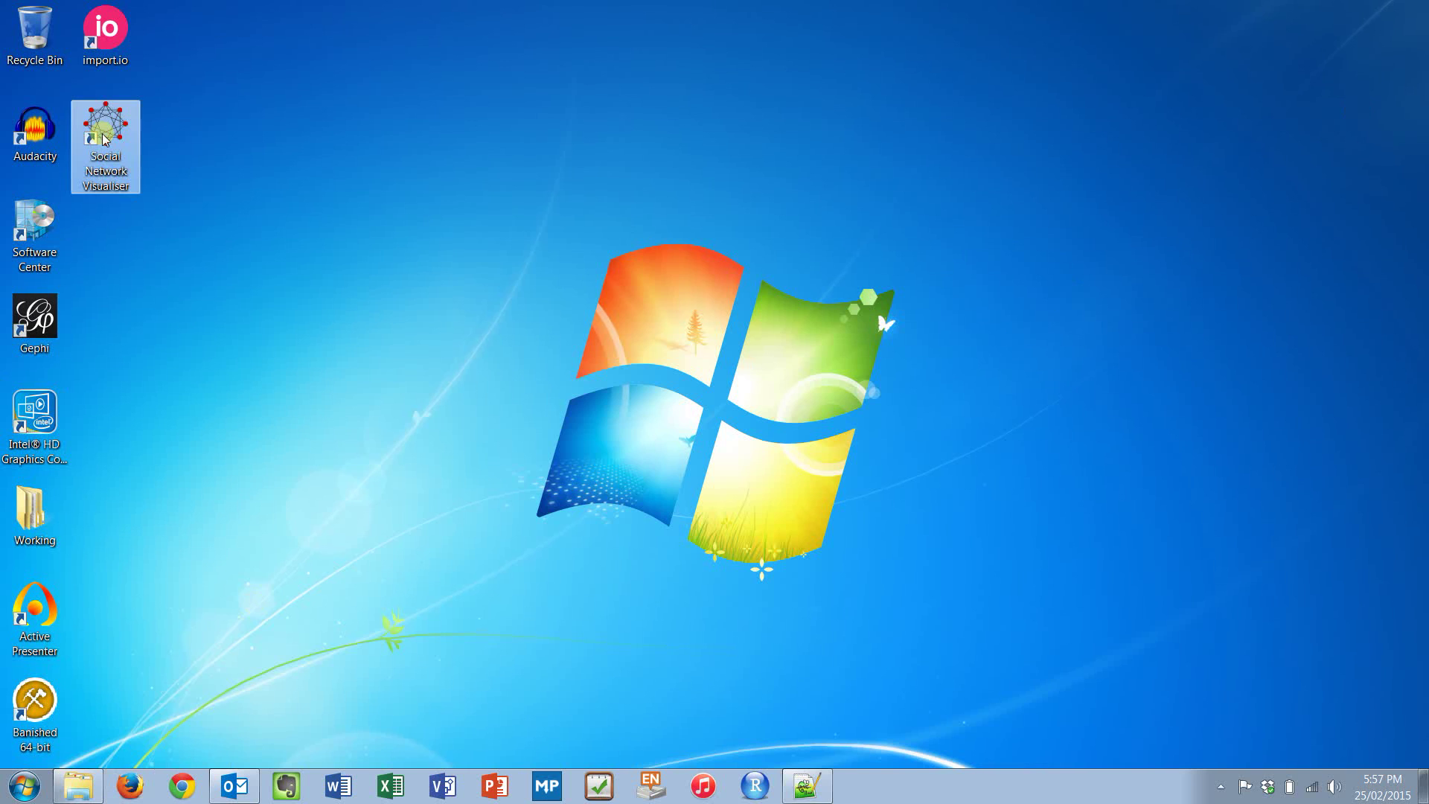
double_click(105, 138)
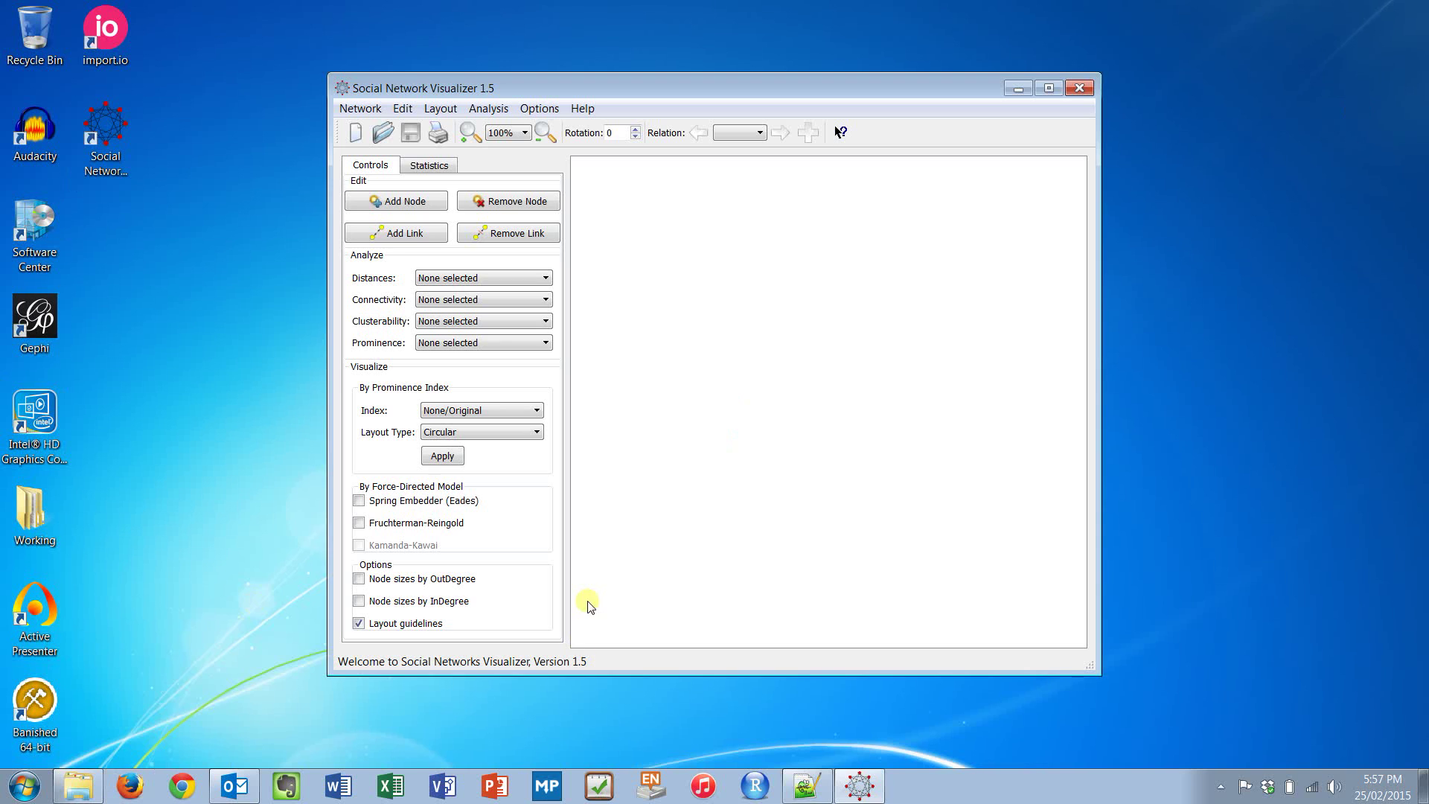
click(1041, 91)
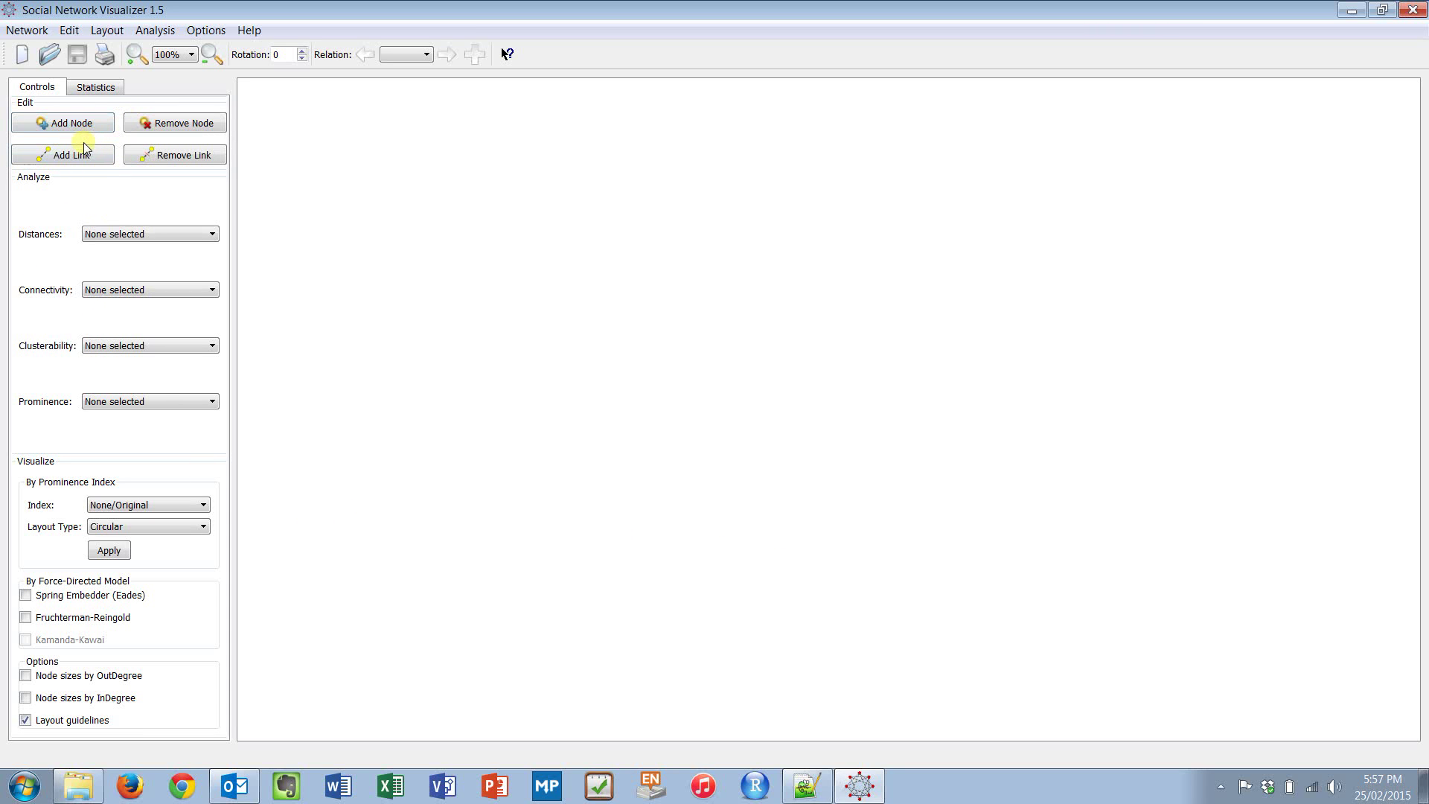
- Add nodes 1 and 2 and drag them side by side in the canvas's left-middle
click(83, 122)
click(83, 123)
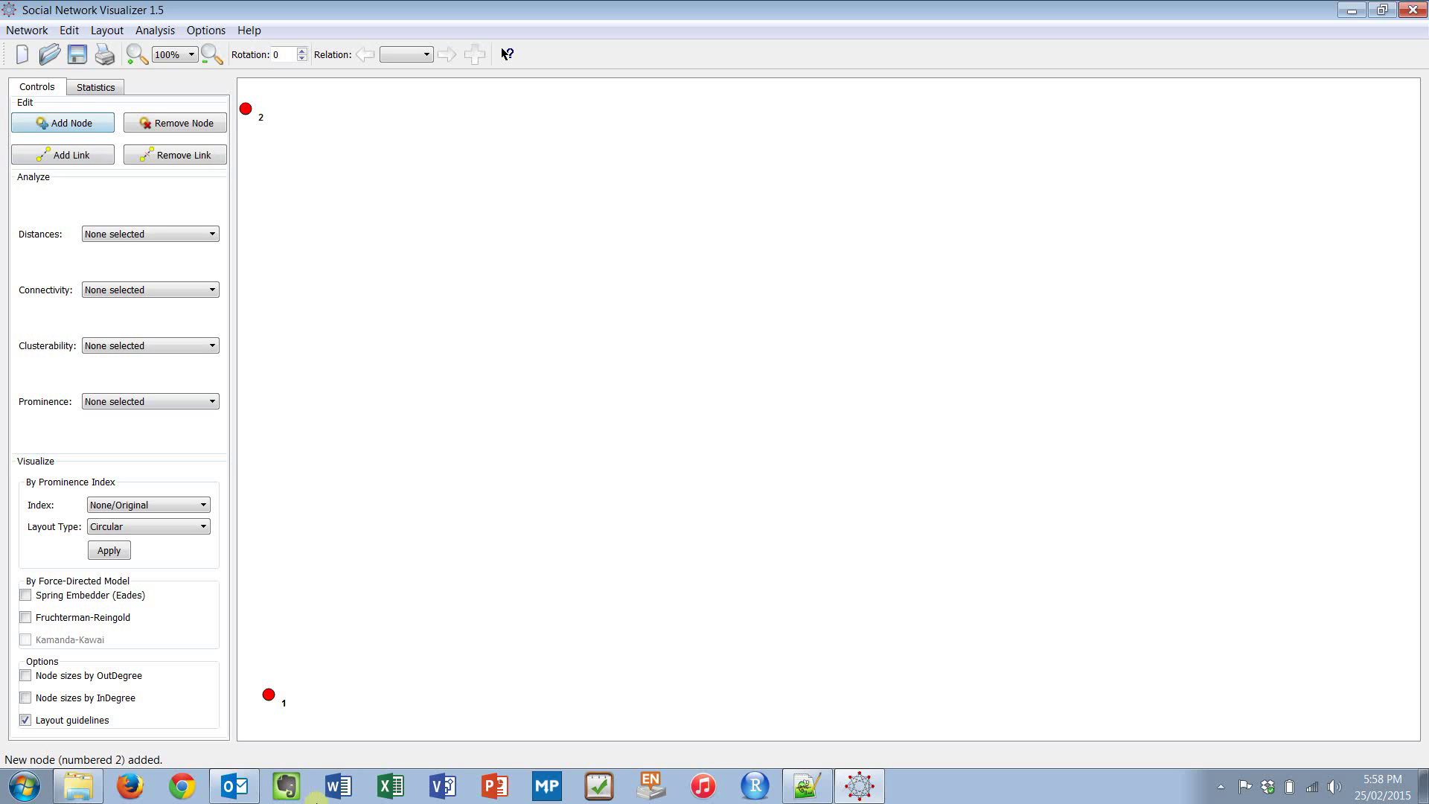
drag(267, 696, 476, 426)
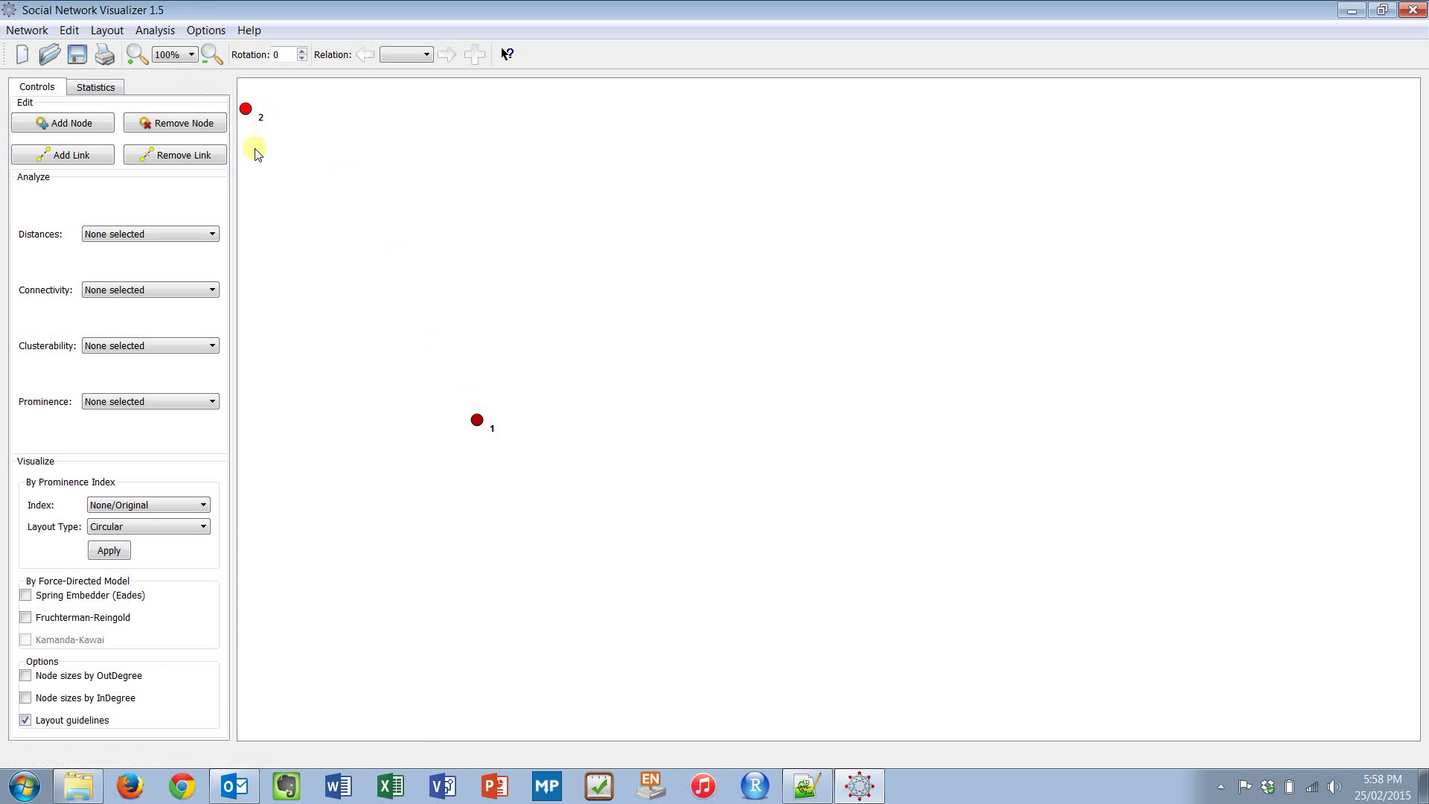
drag(249, 120, 580, 378)
drag(251, 119, 584, 428)
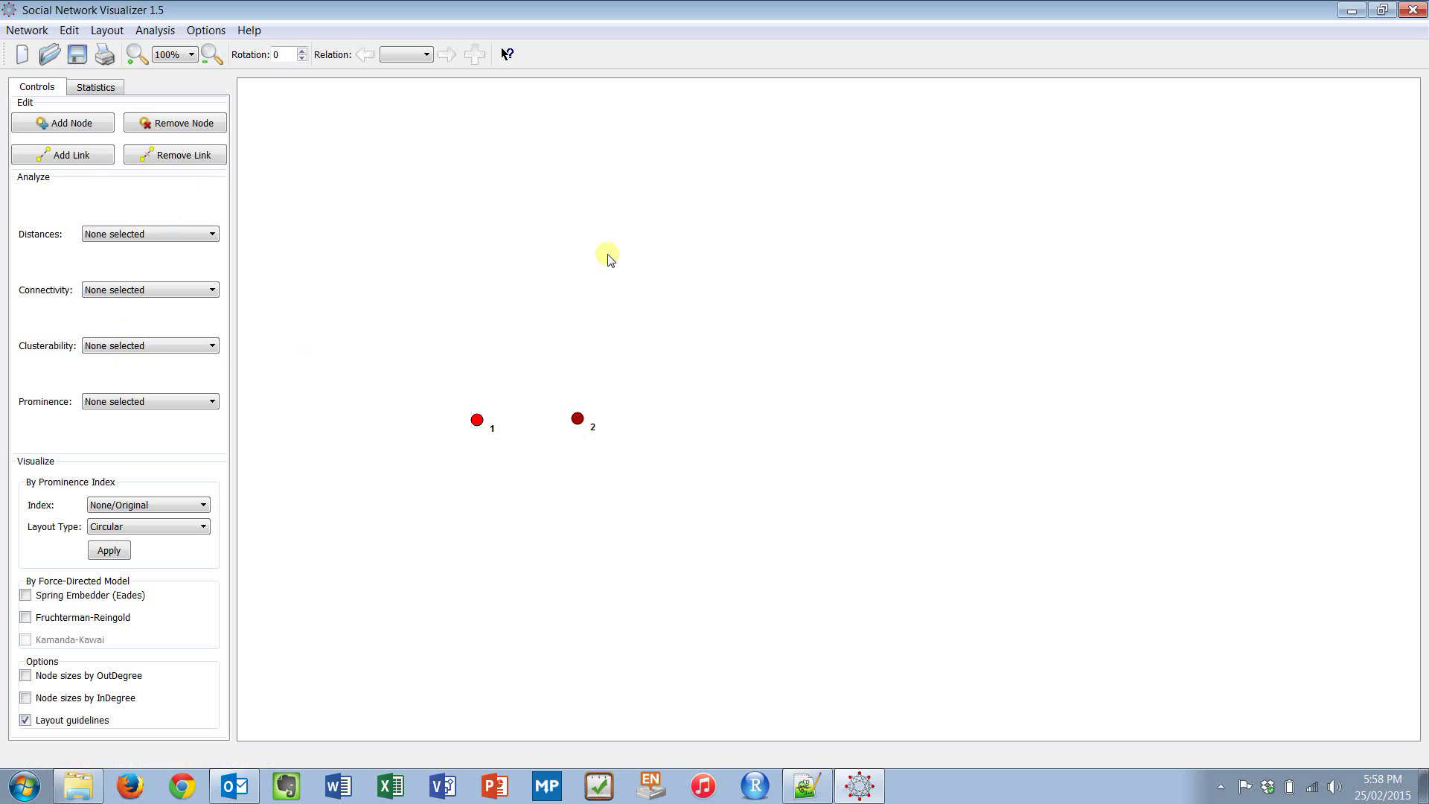
- Link node 1 to node 2 with weight 1.0 under new relation 'Knows', then delete node 2
right_click(477, 420)
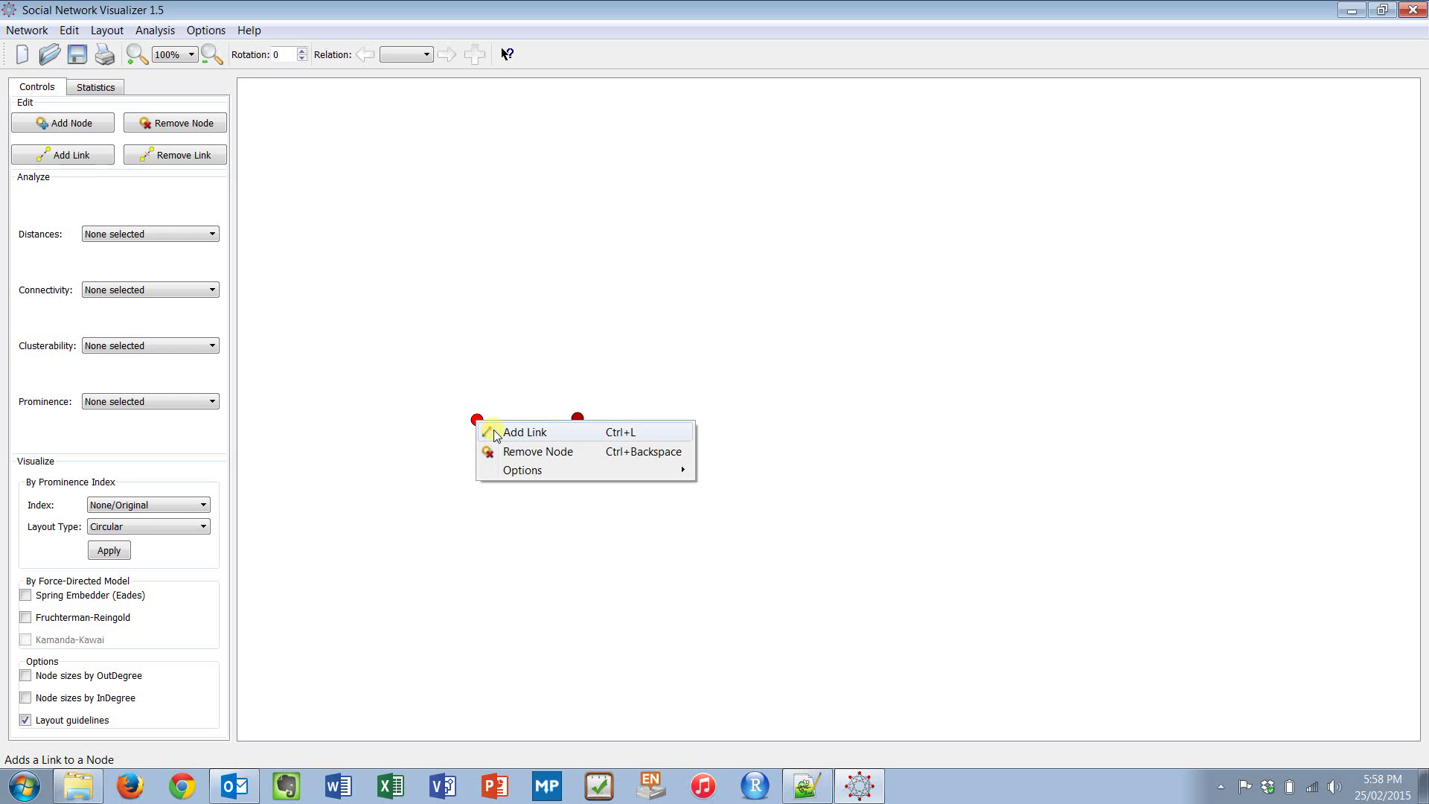
click(497, 432)
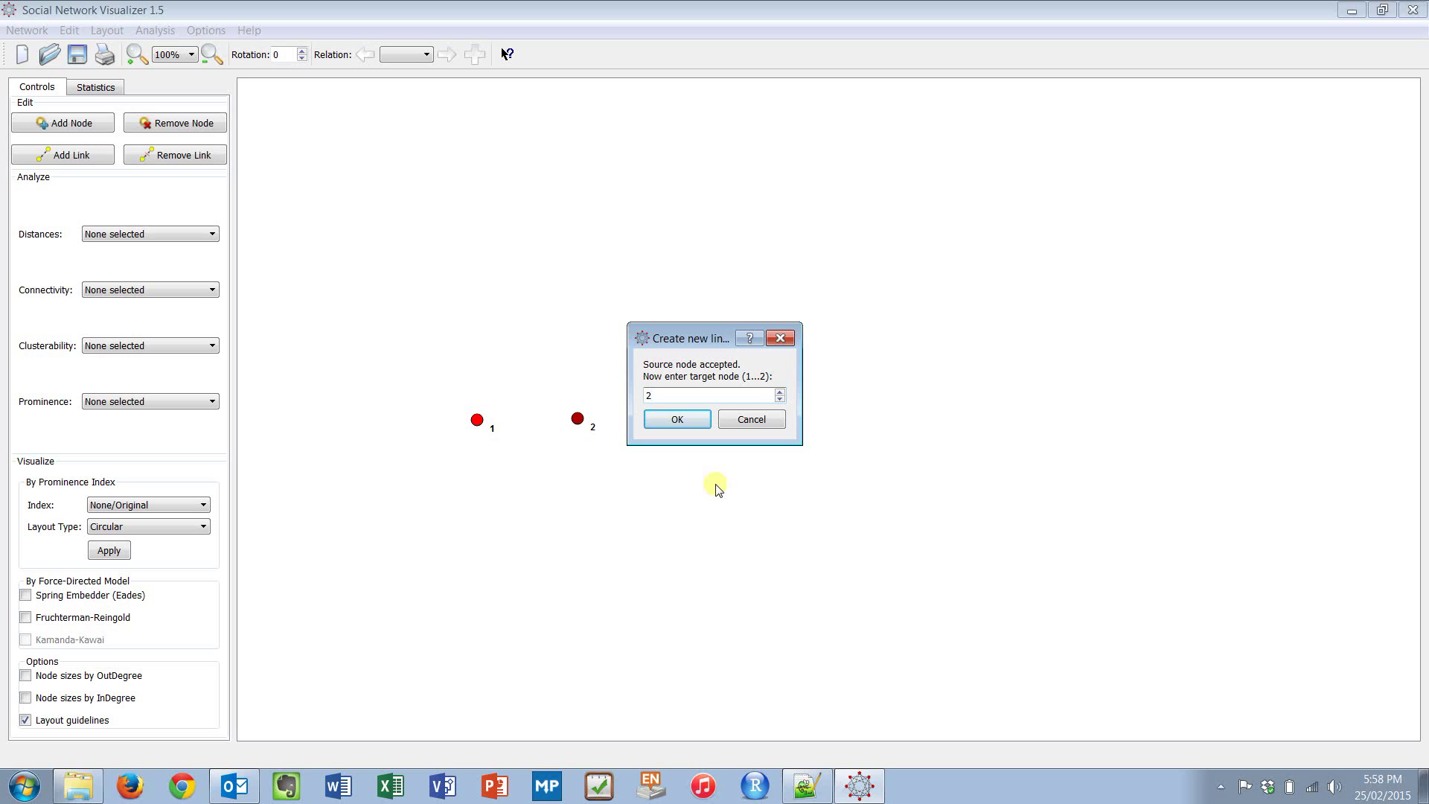
key(Return)
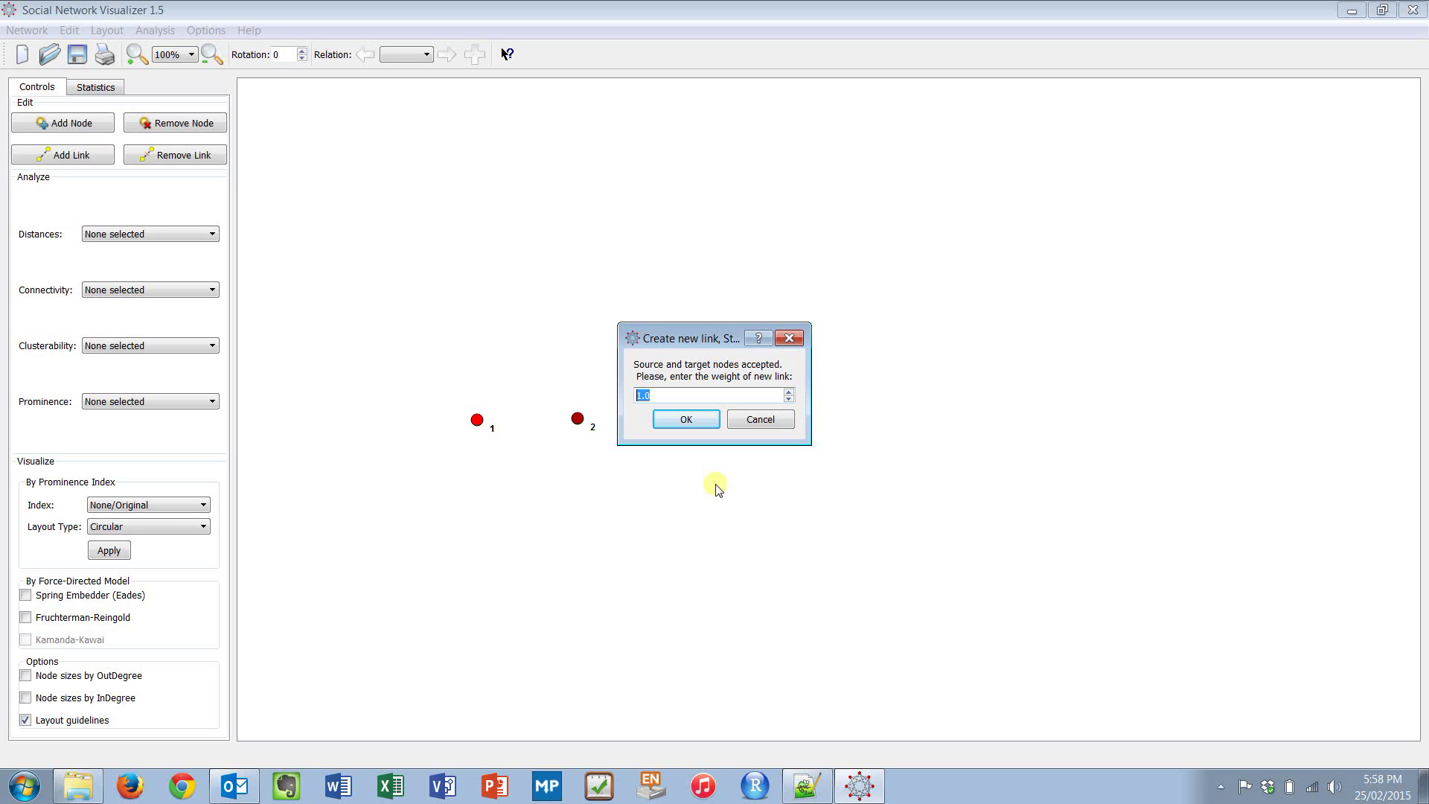
click(690, 421)
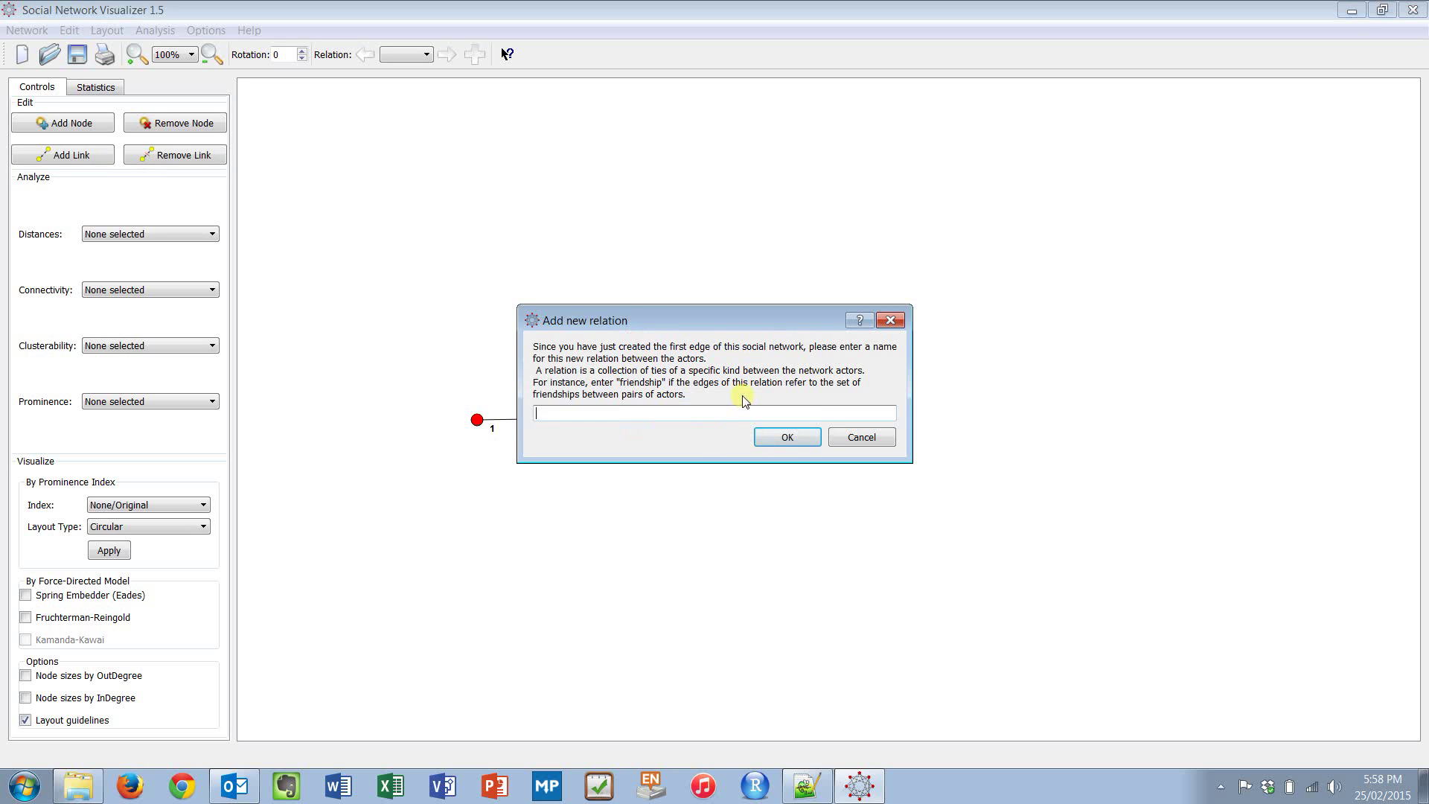
text(Knows)
key(Return)
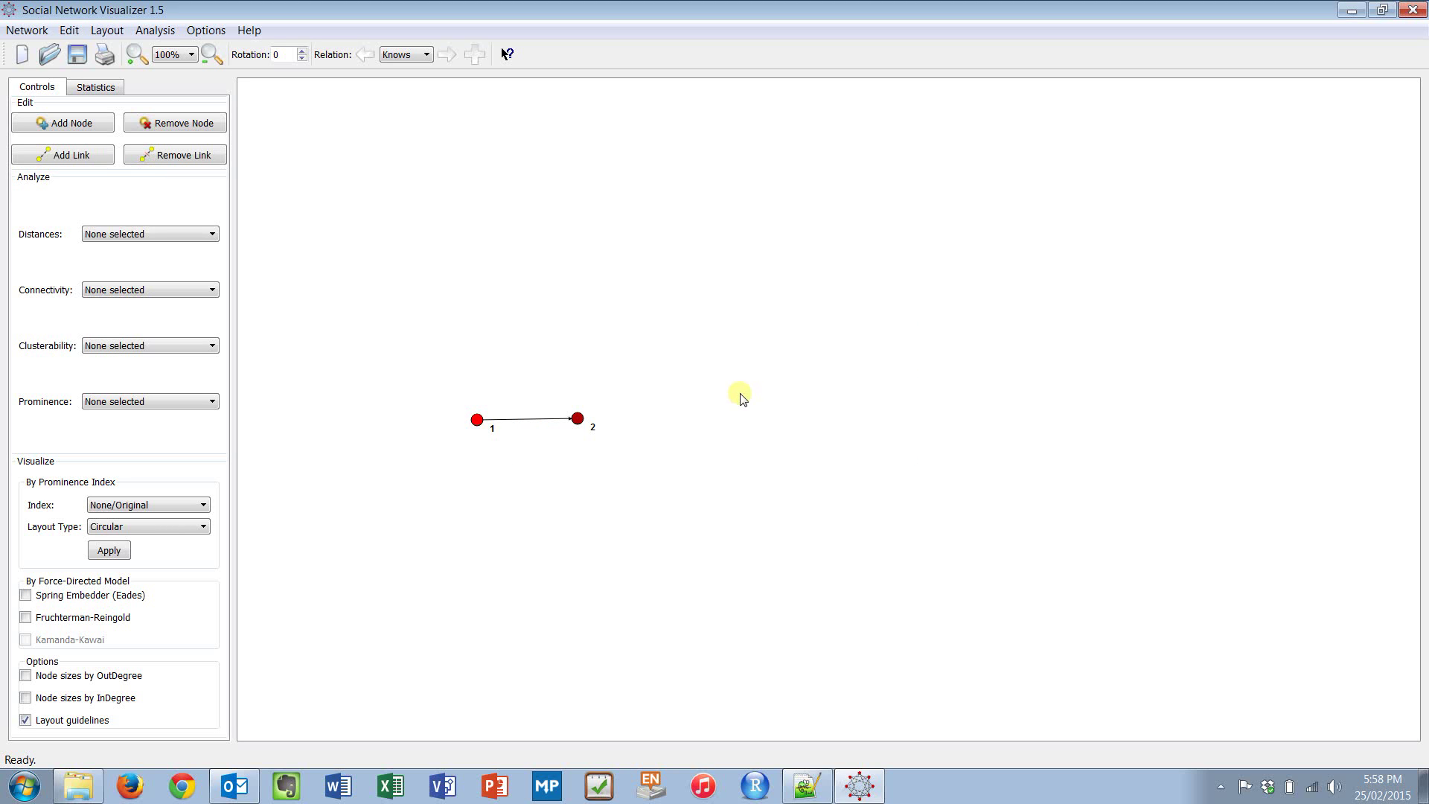
right_click(578, 419)
click(604, 451)
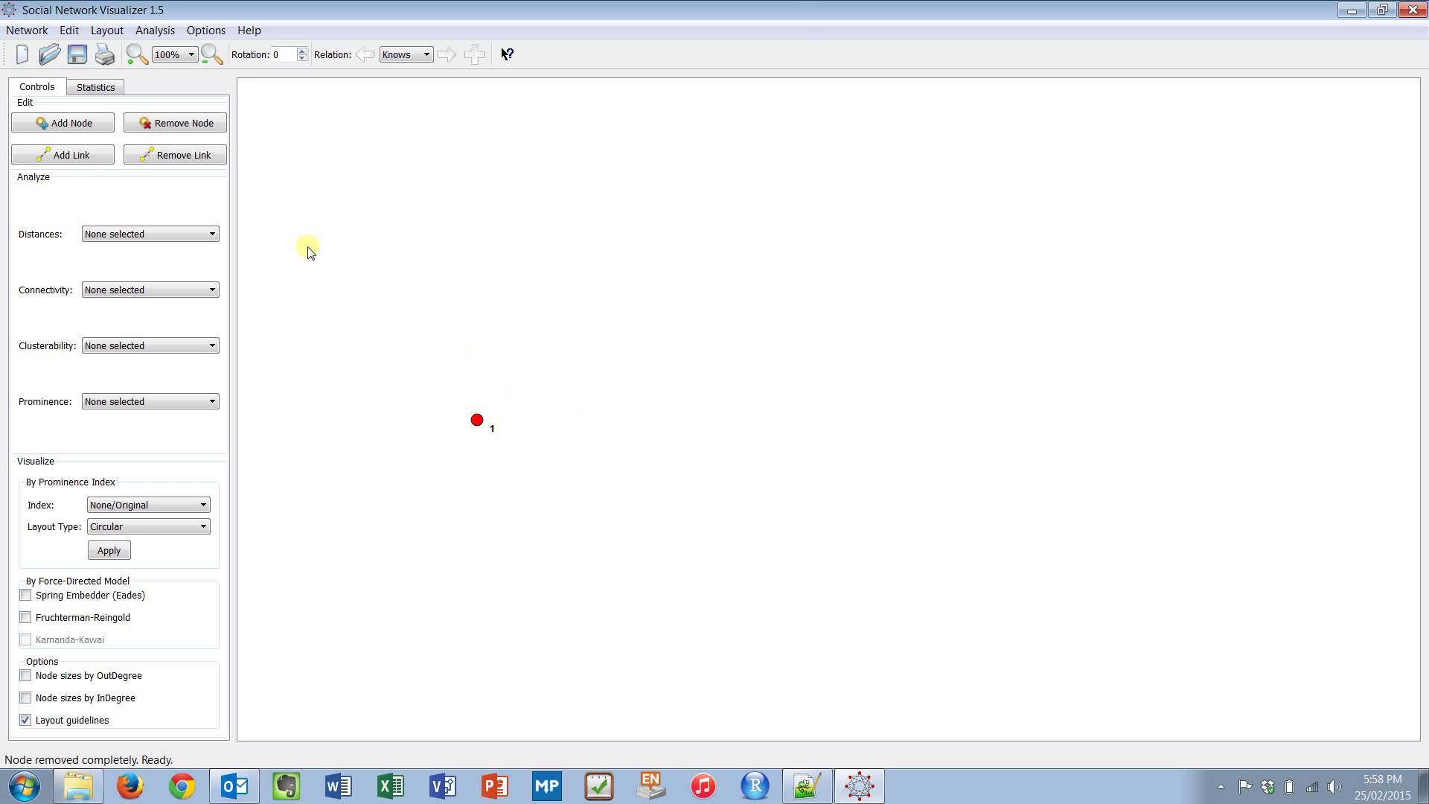
- Add a new node 2 and drag it beside node 1
click(64, 123)
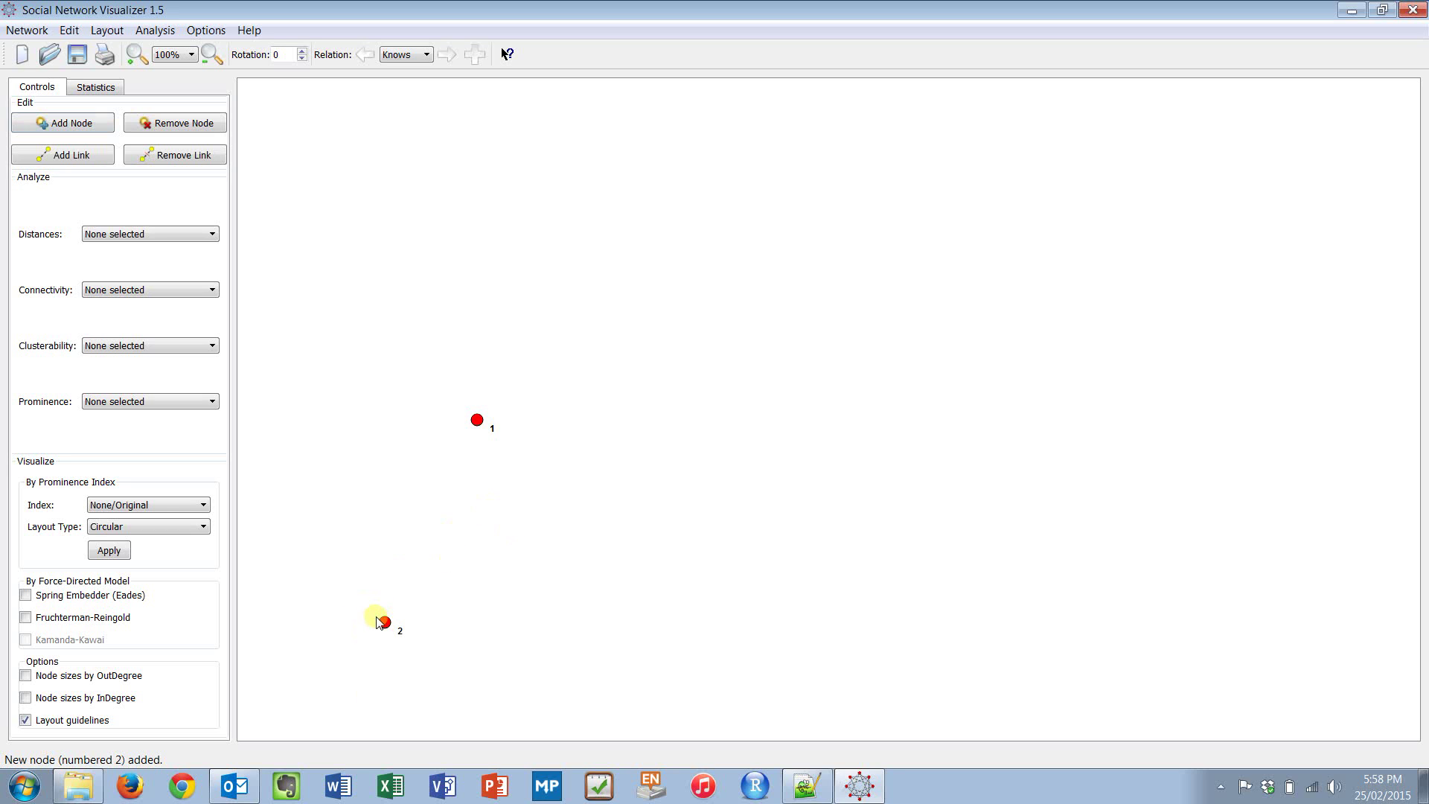
drag(377, 619, 600, 423)
drag(389, 631, 558, 428)
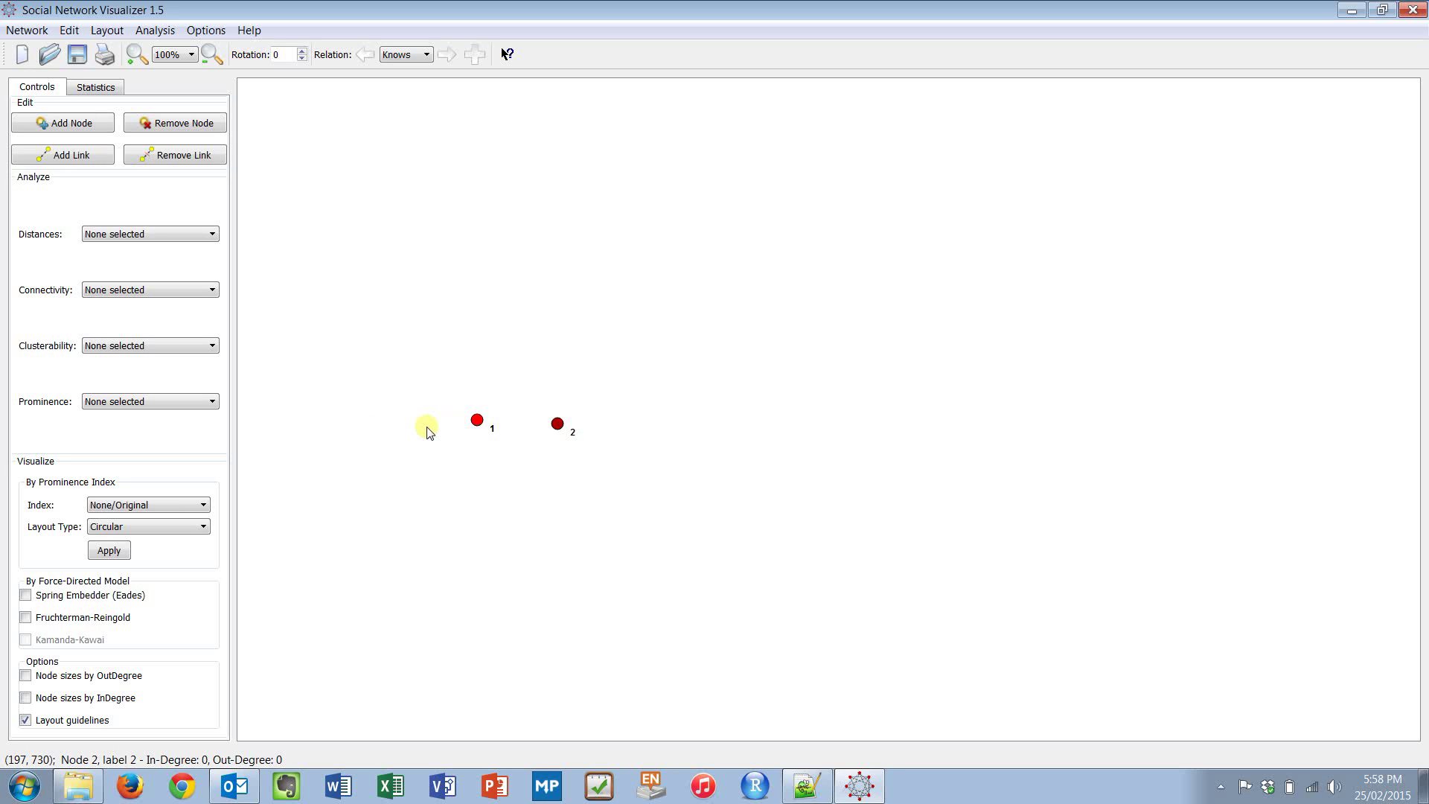
- Give node 1 a self-loop link with the default weight 1.0 using Ctrl+L
click(477, 421)
key(ctrl+l)
key(Return)
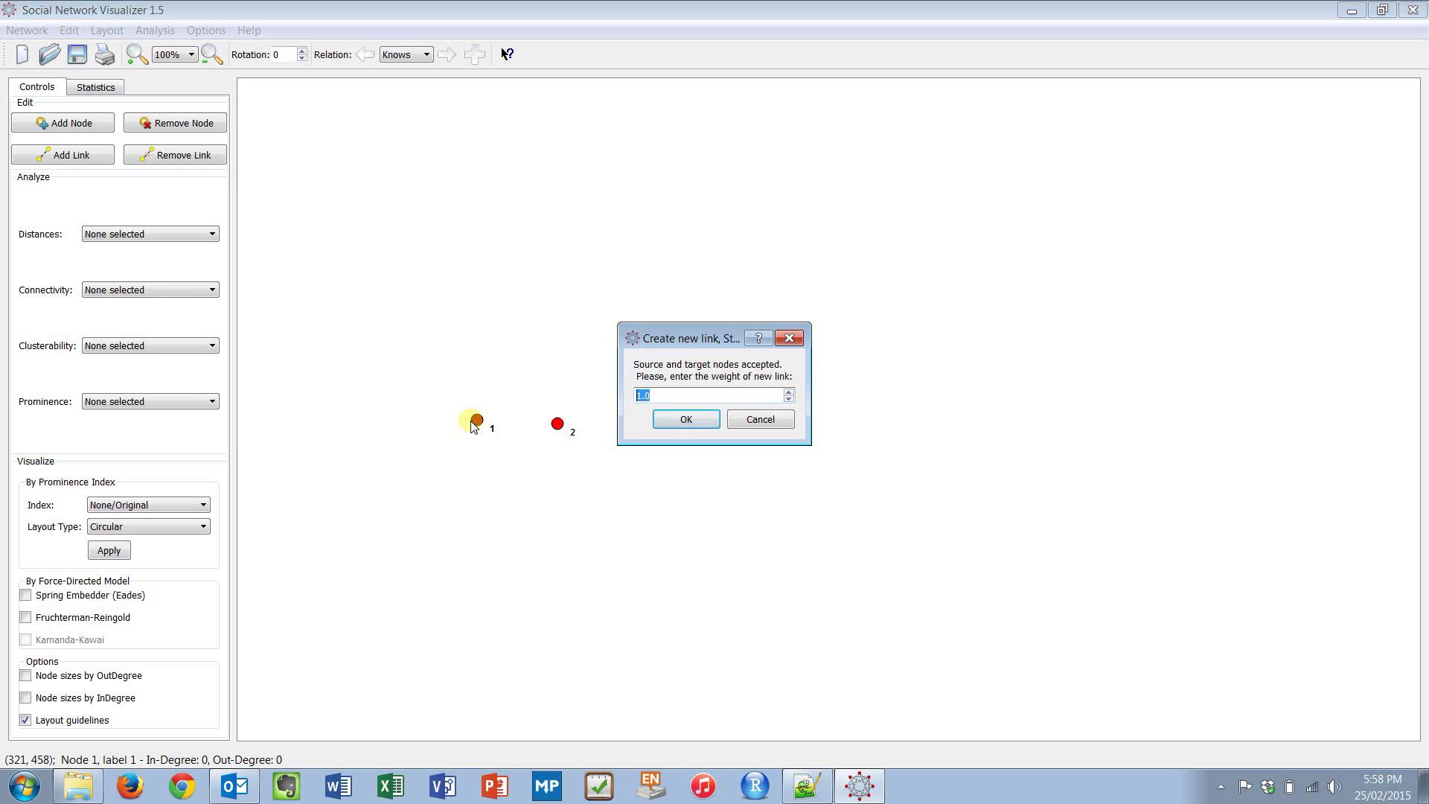
key(Return)
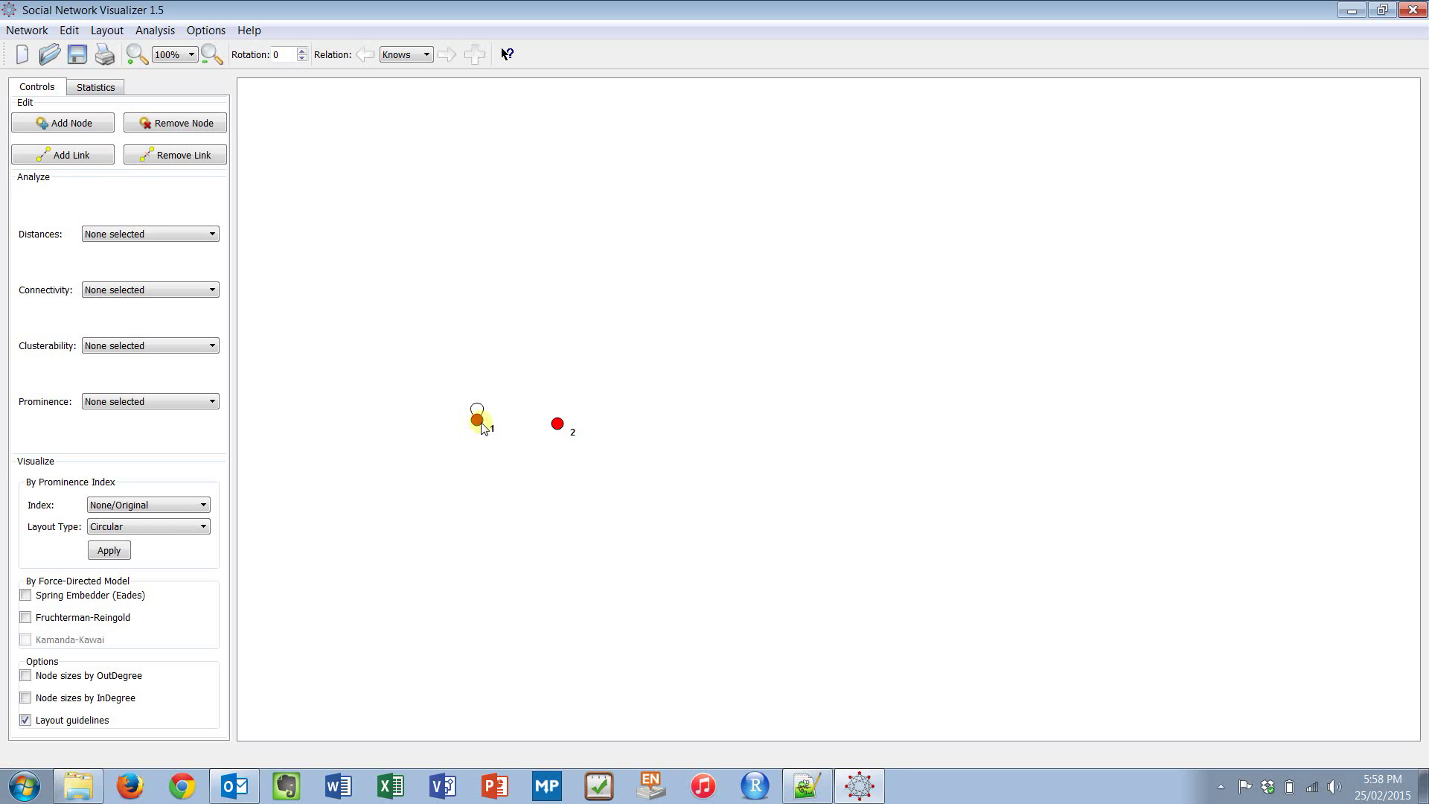
right_click(478, 420)
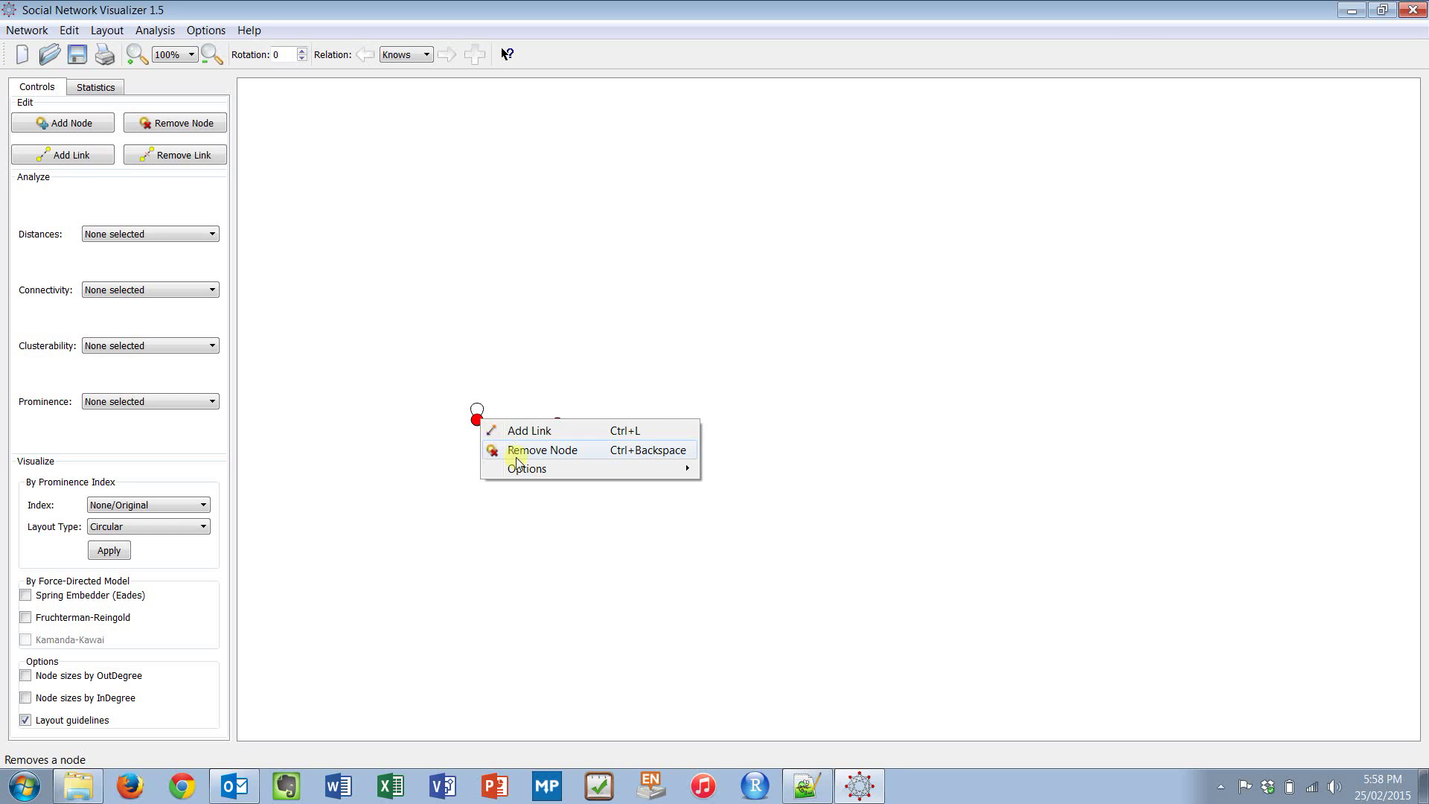
mouse_move(521, 469)
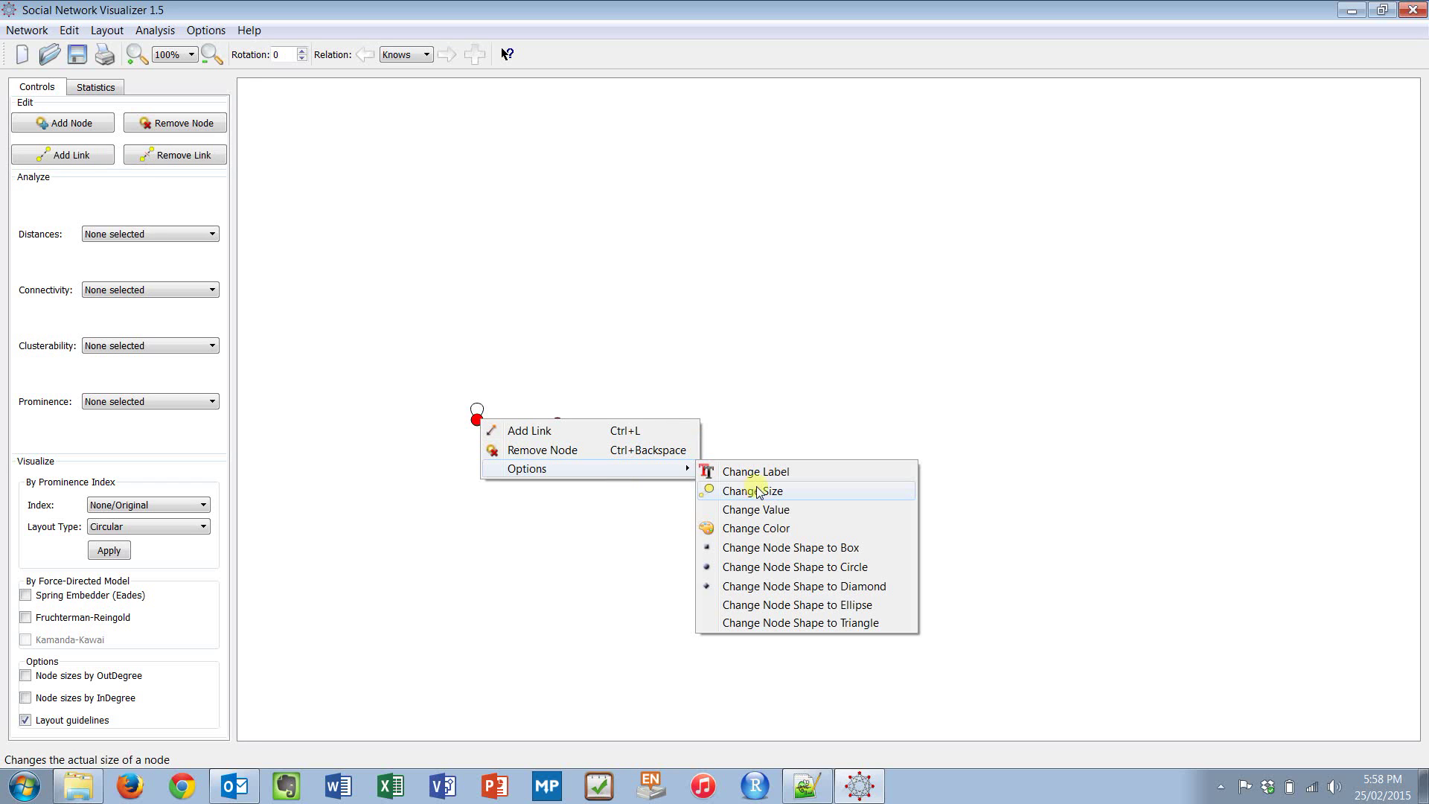
click(435, 375)
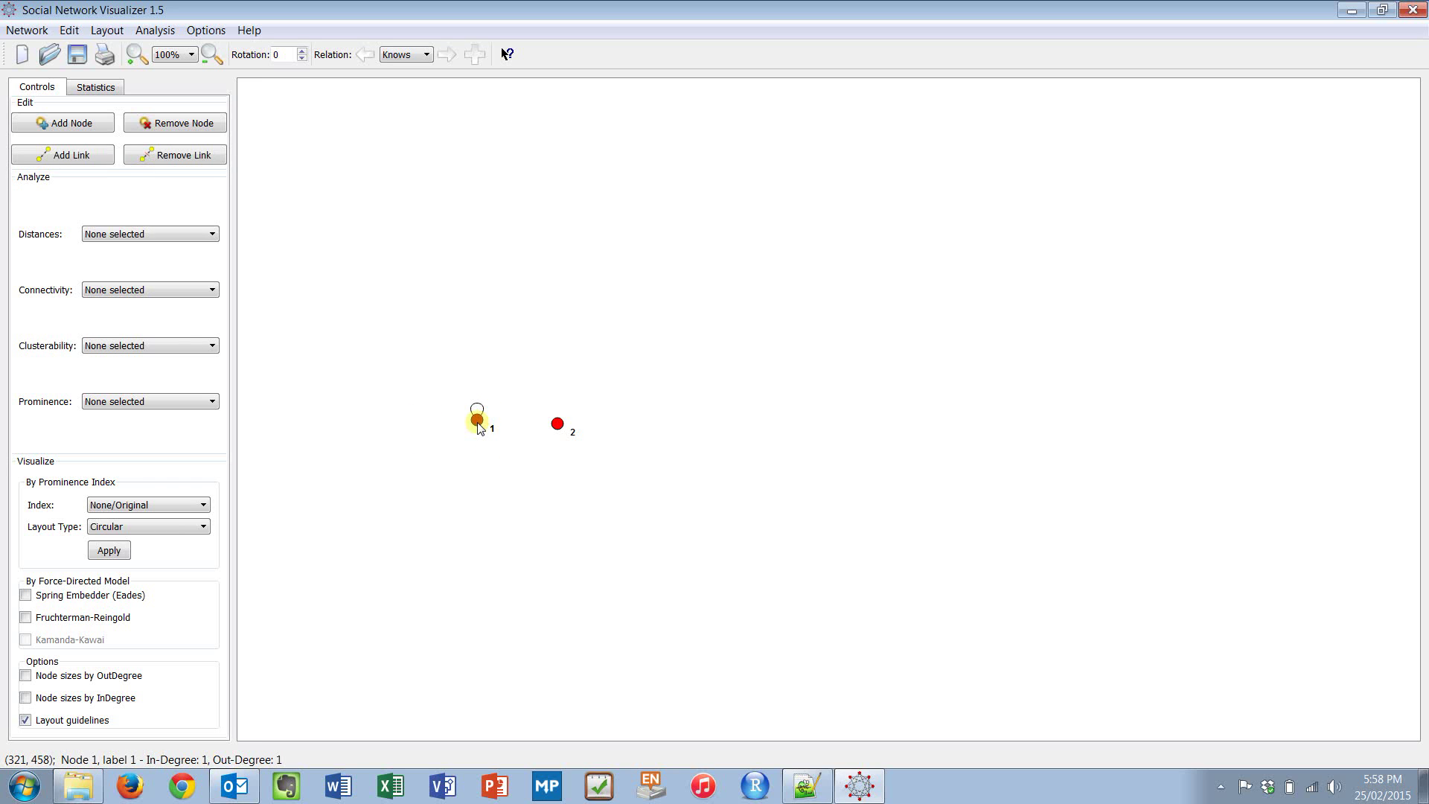
key(ctrl+alt+slash)
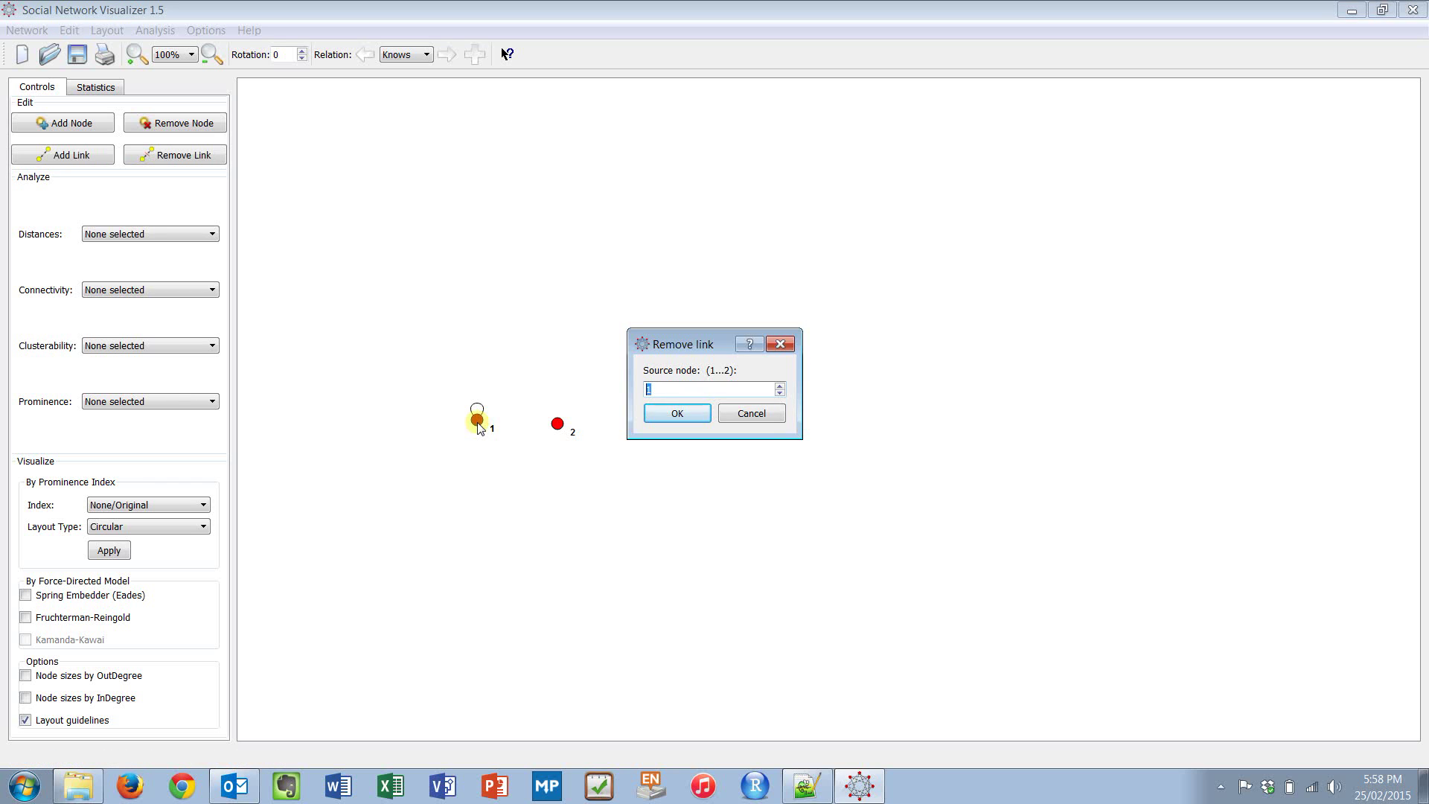
- Remove node 1's self-loop and add a link from node 1 to node 2 with weight 1.0
key(Return)
key(Return)
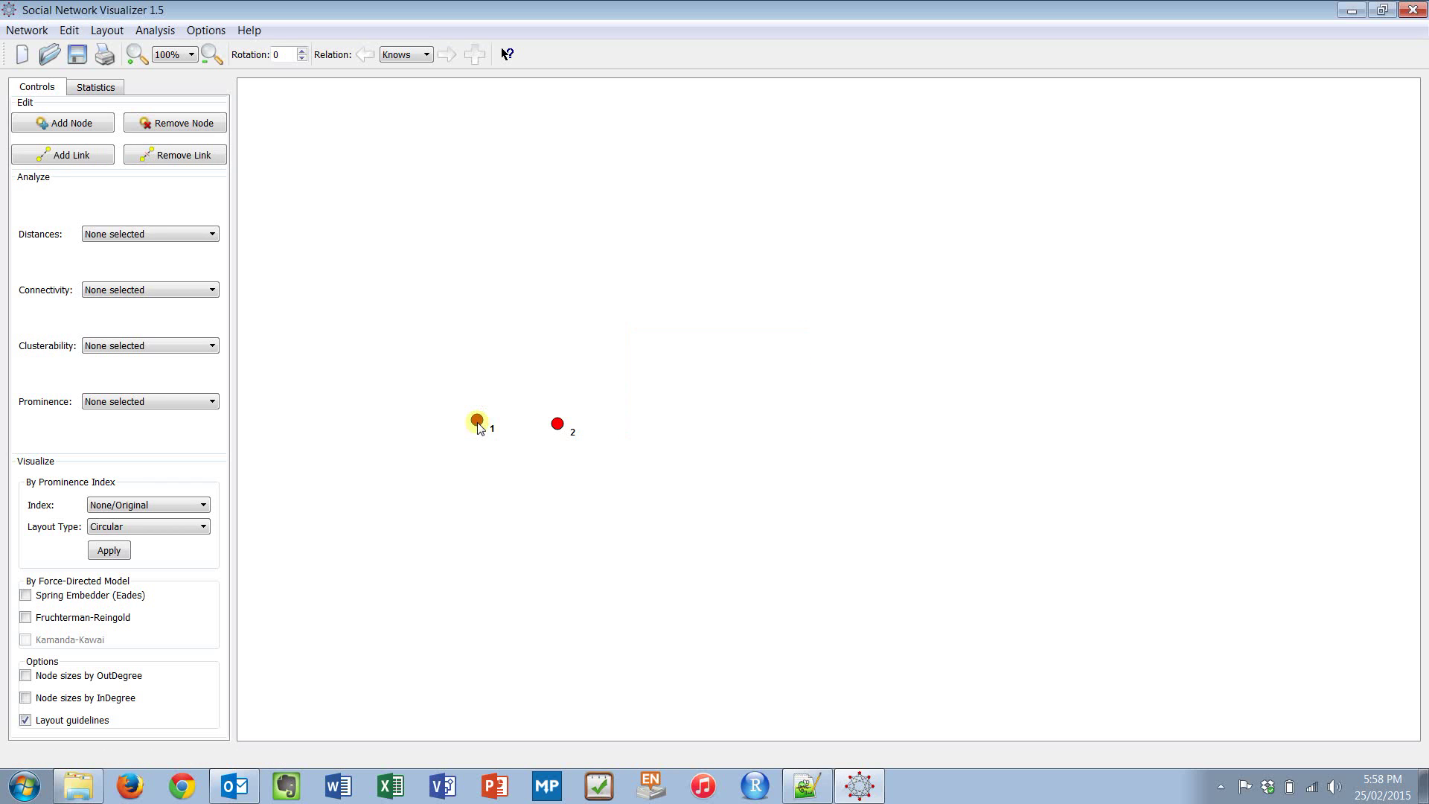
right_click(478, 423)
click(505, 438)
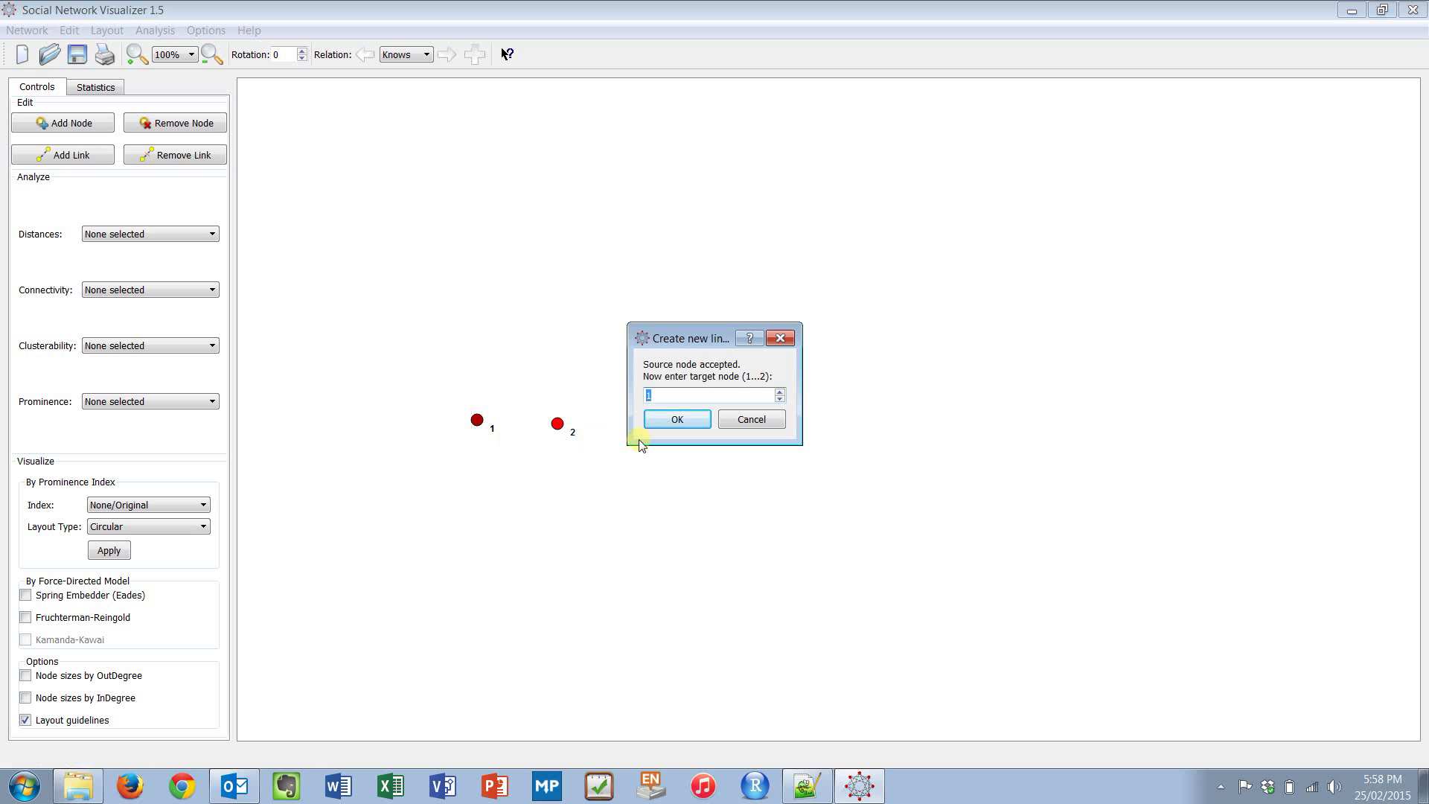
click(681, 421)
click(685, 420)
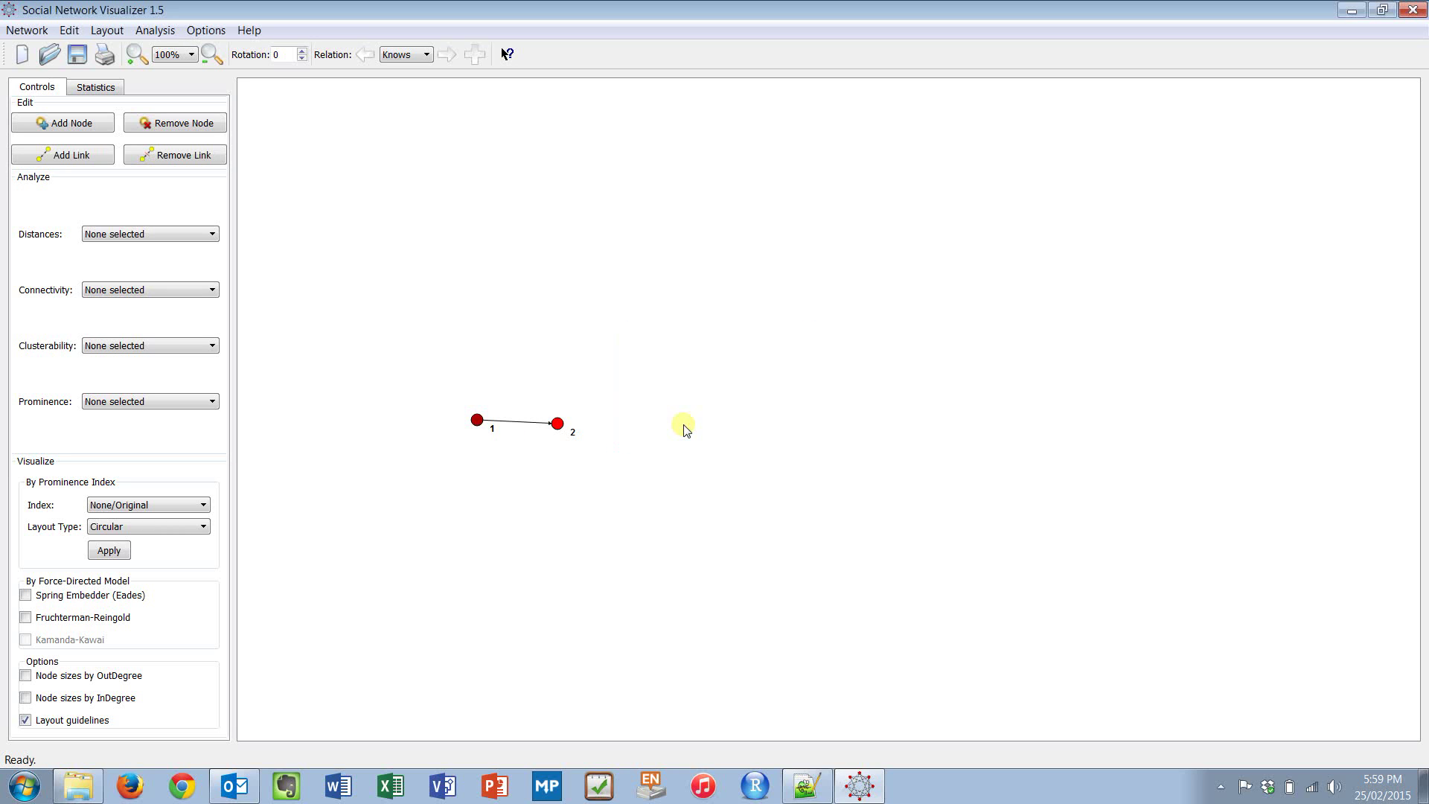
right_click(551, 424)
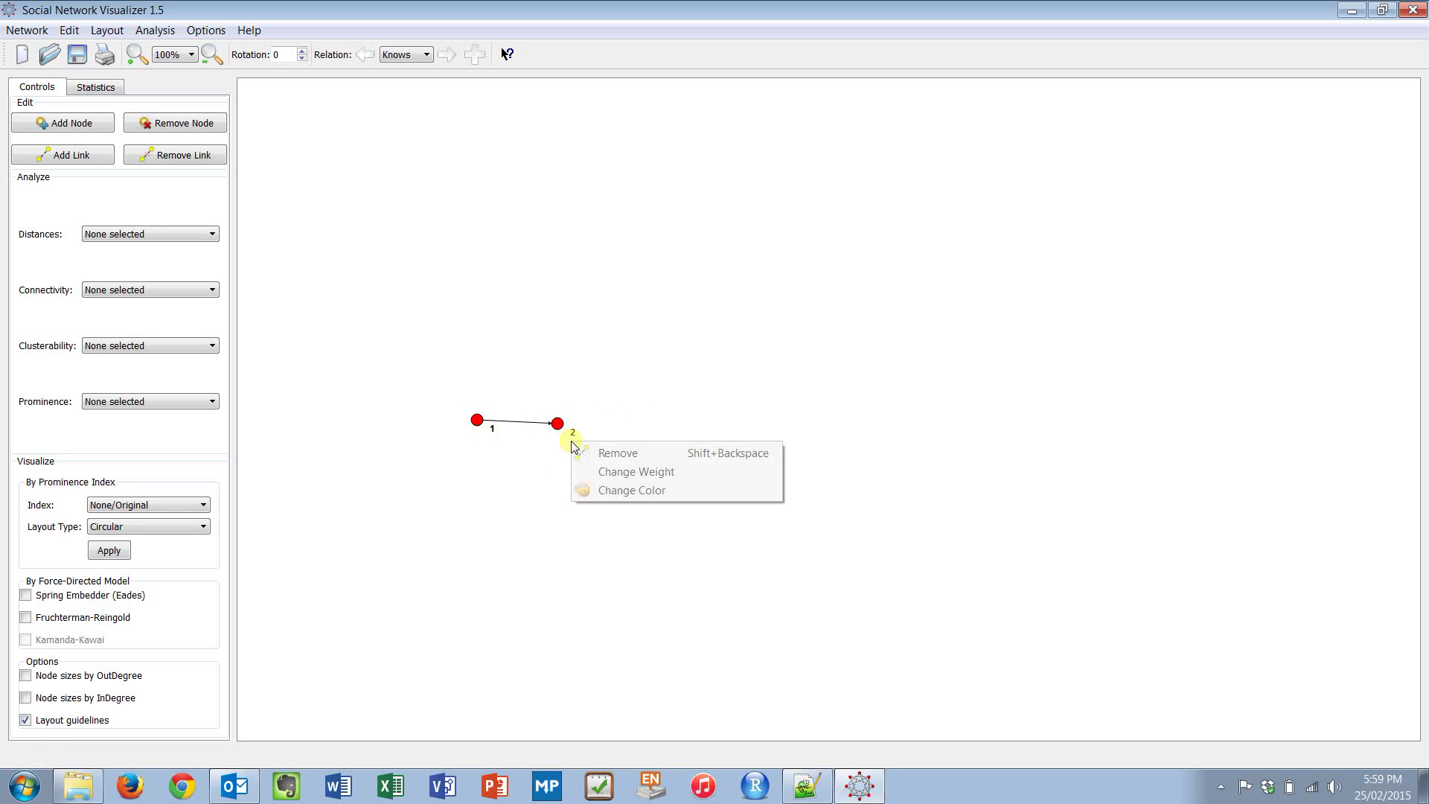
click(558, 422)
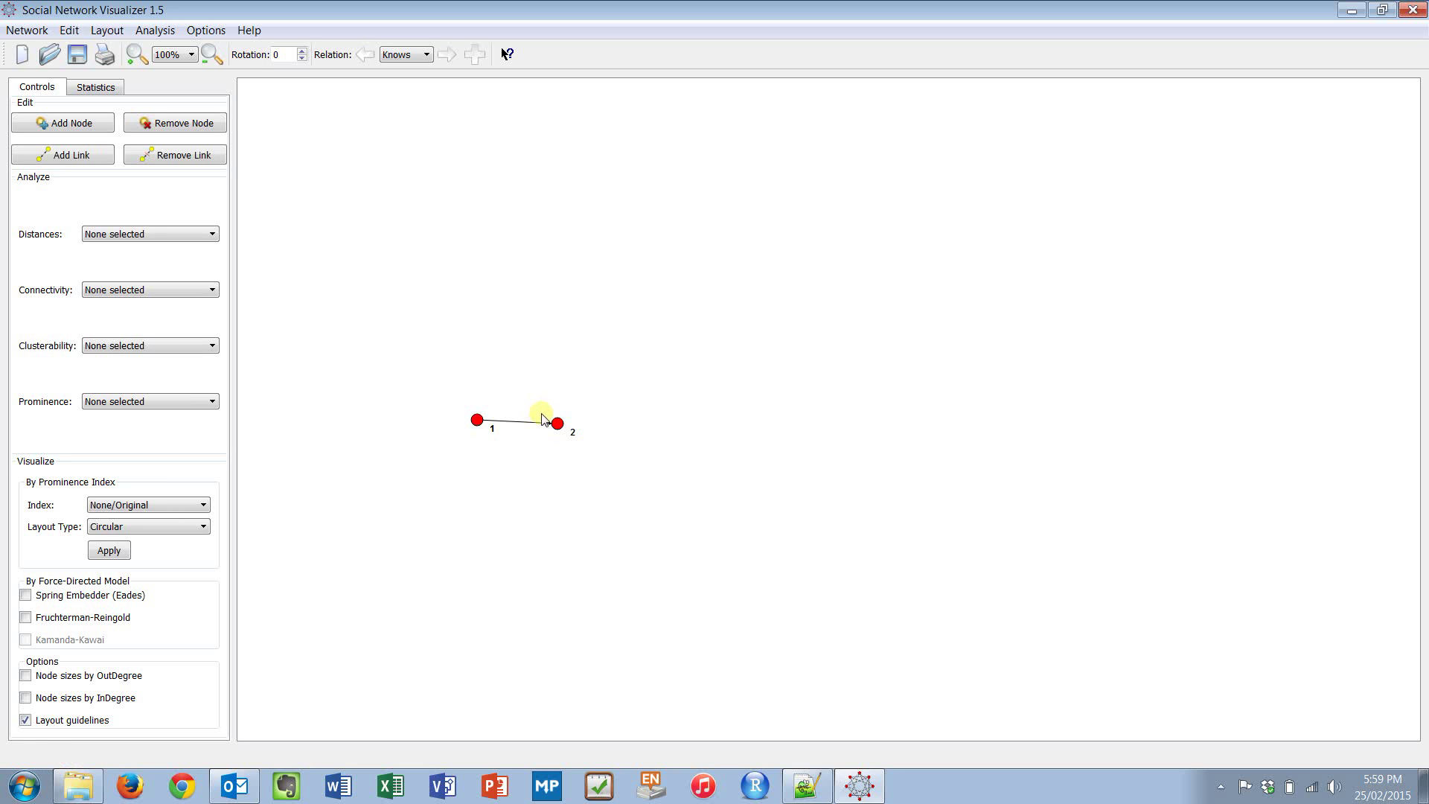
- Add a link from node 2 back to node 1
right_click(560, 433)
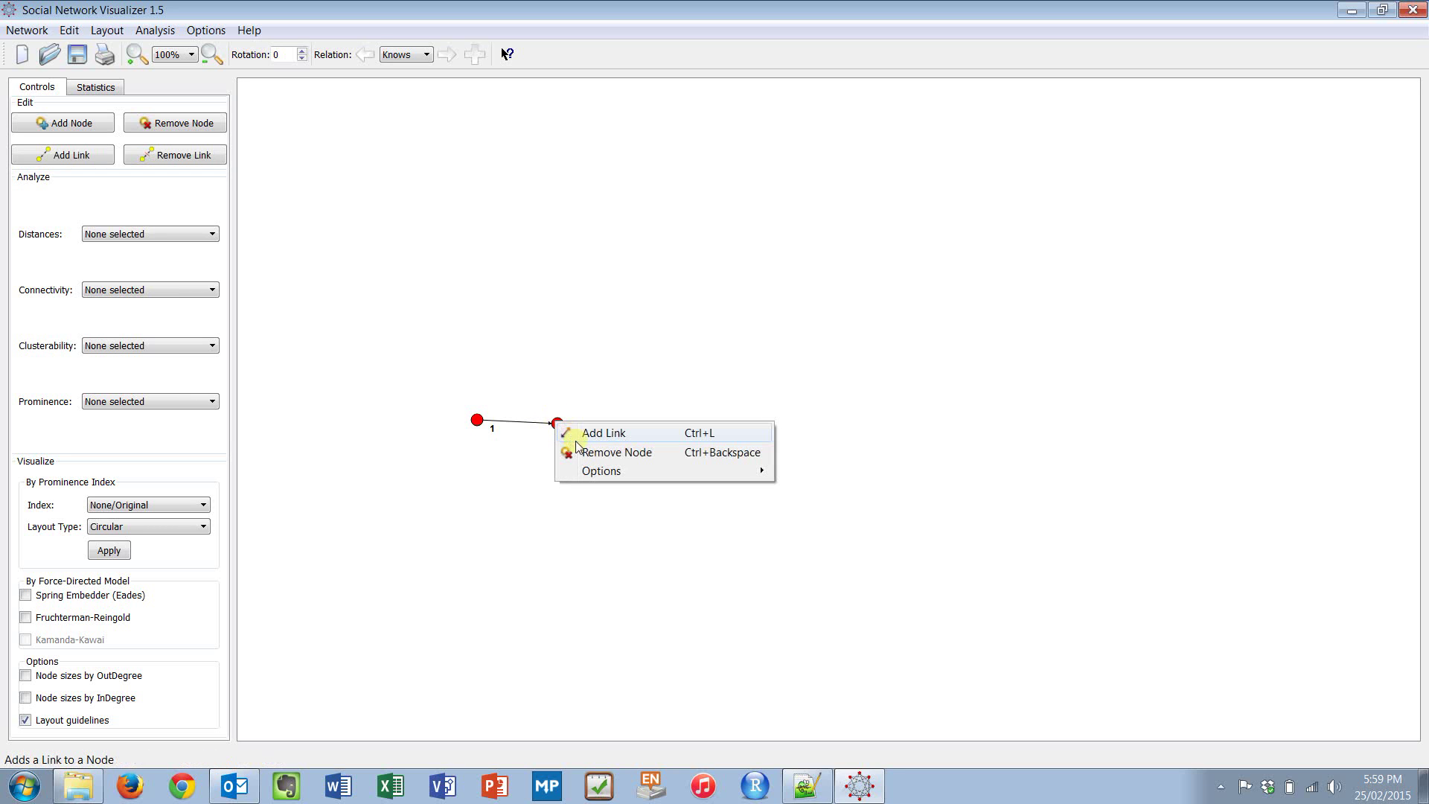
click(581, 439)
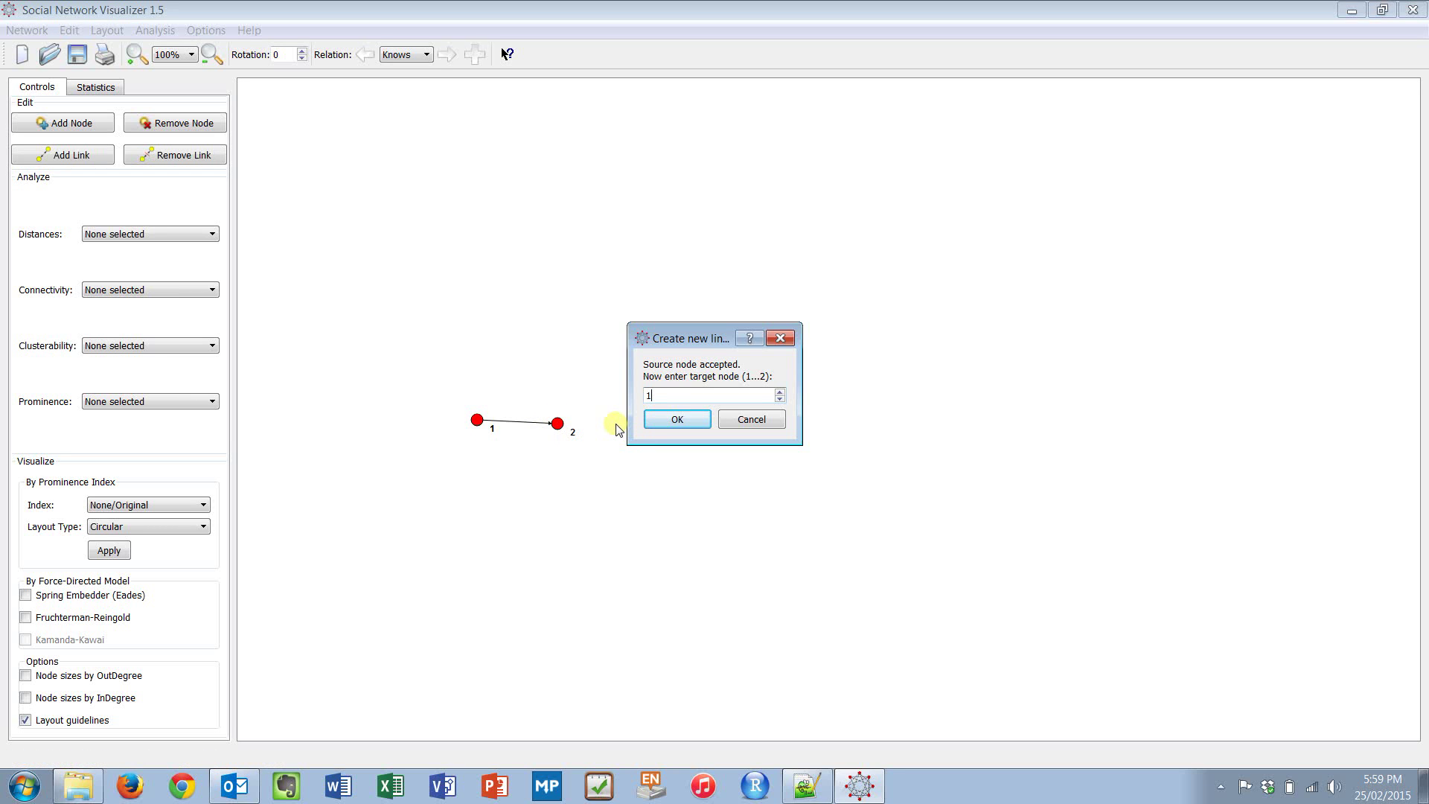
key(Return)
key(Return)
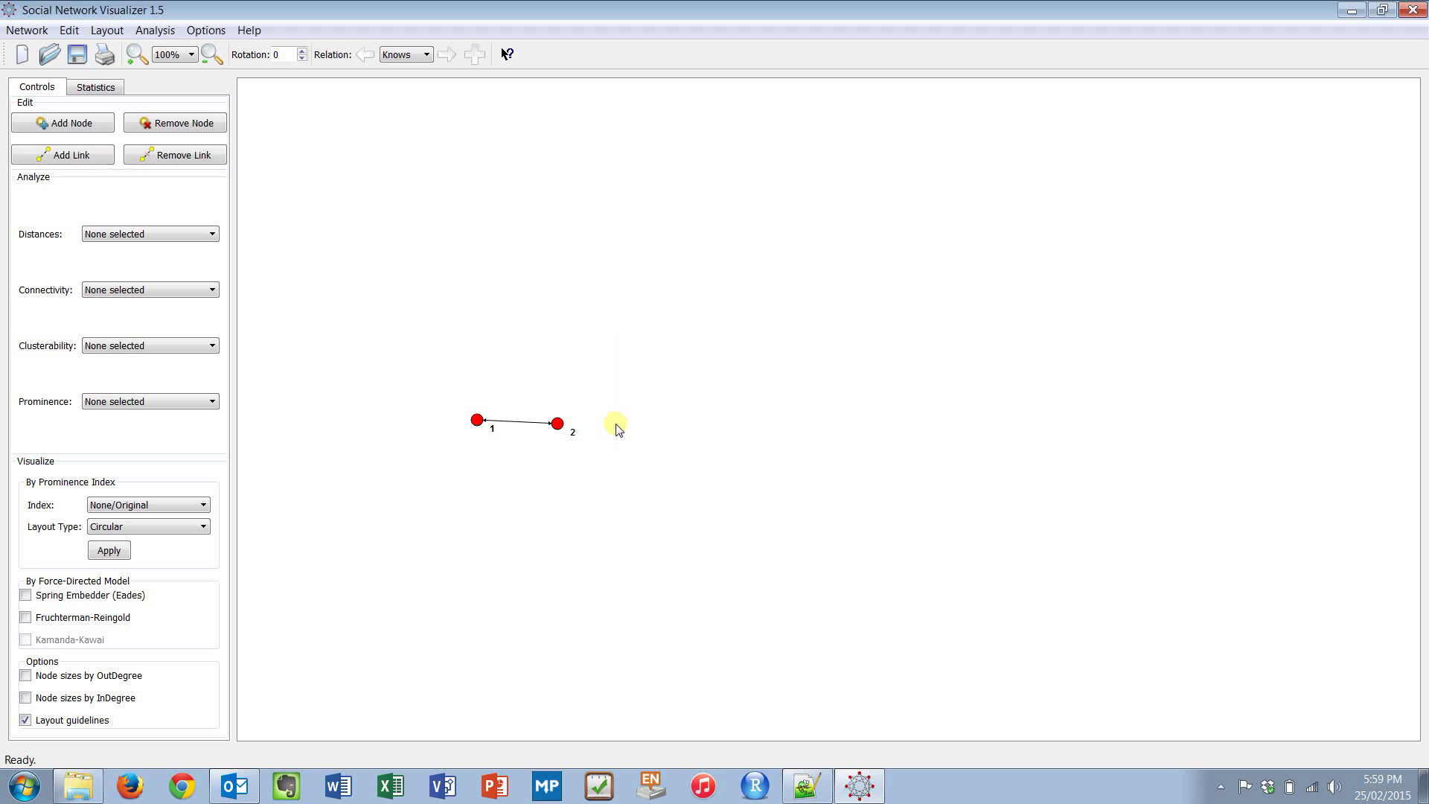
scroll(376, 453, up, 3)
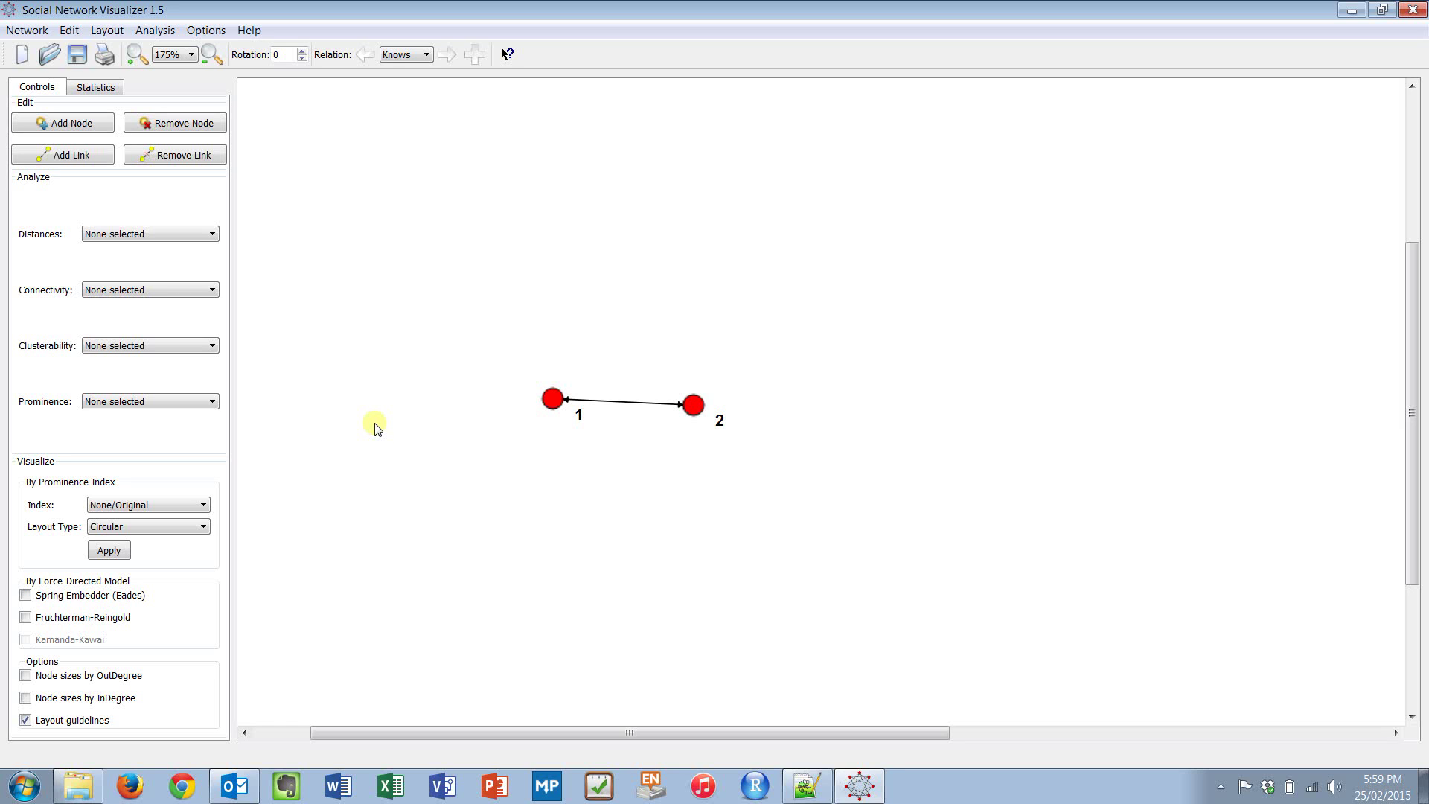
- Add node 3 and drag it down to sit above the gap between nodes 1 and 2
click(86, 124)
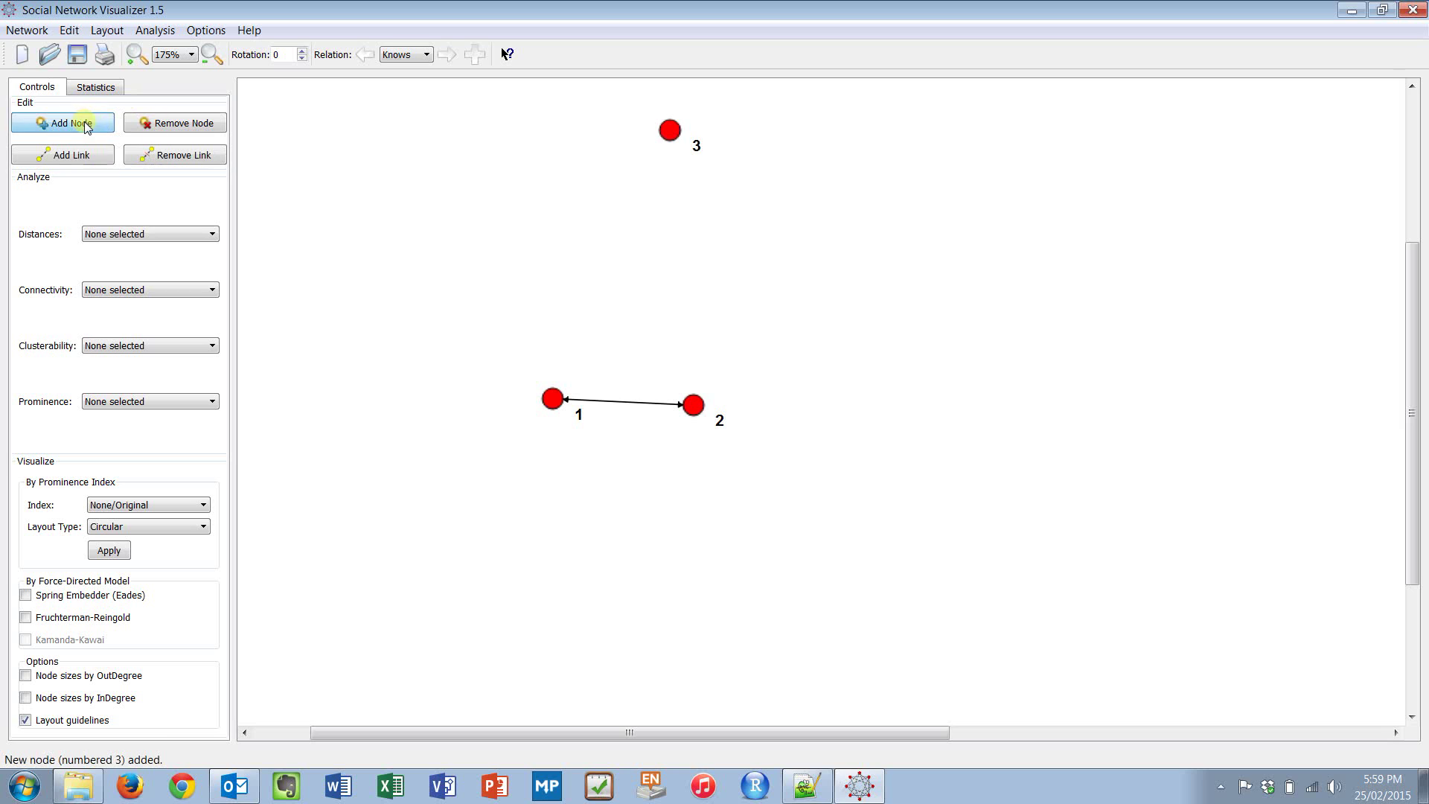
click(669, 132)
drag(669, 132, 643, 308)
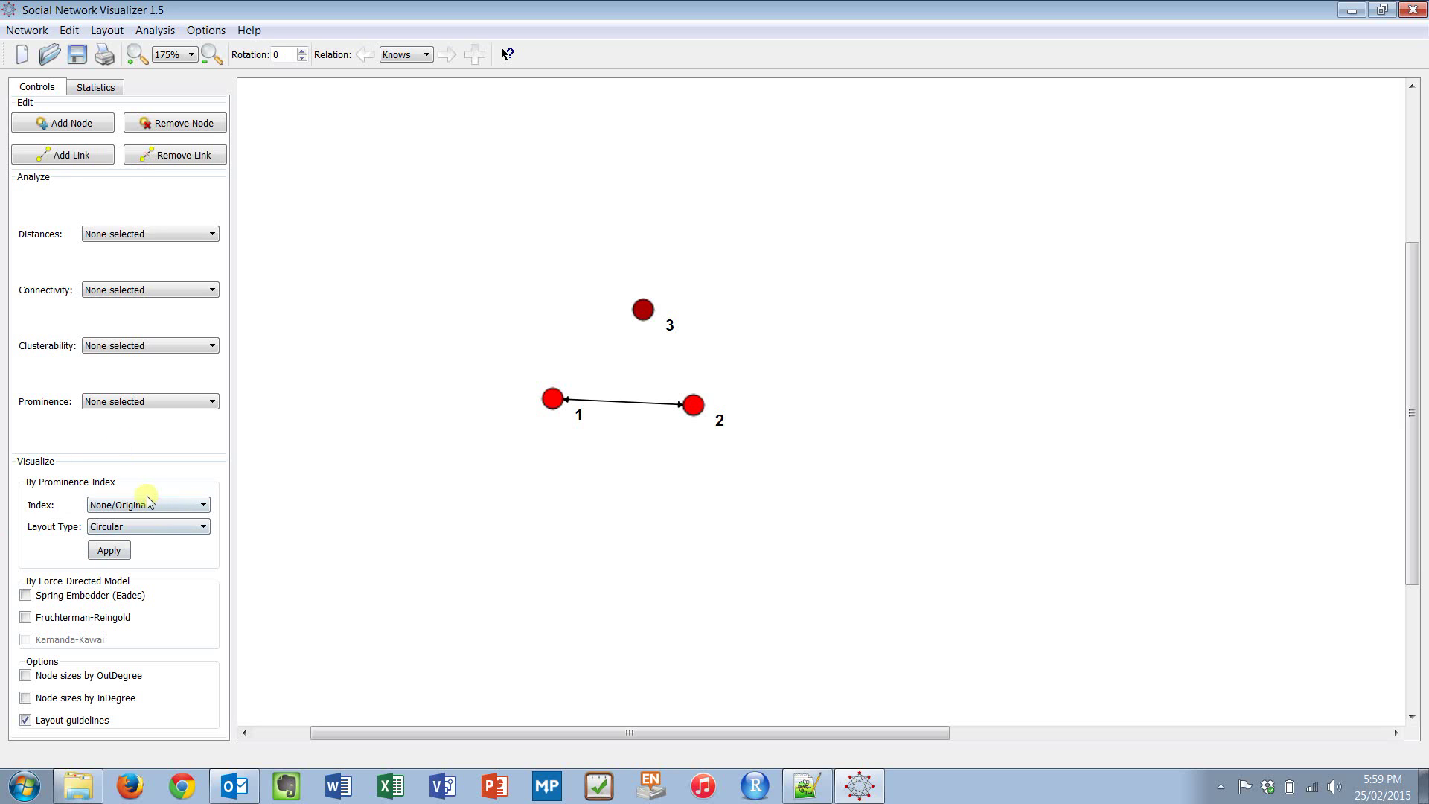
- Apply a prominence layout with Information Centrality as the index and Circular as the layout type
click(111, 506)
click(111, 505)
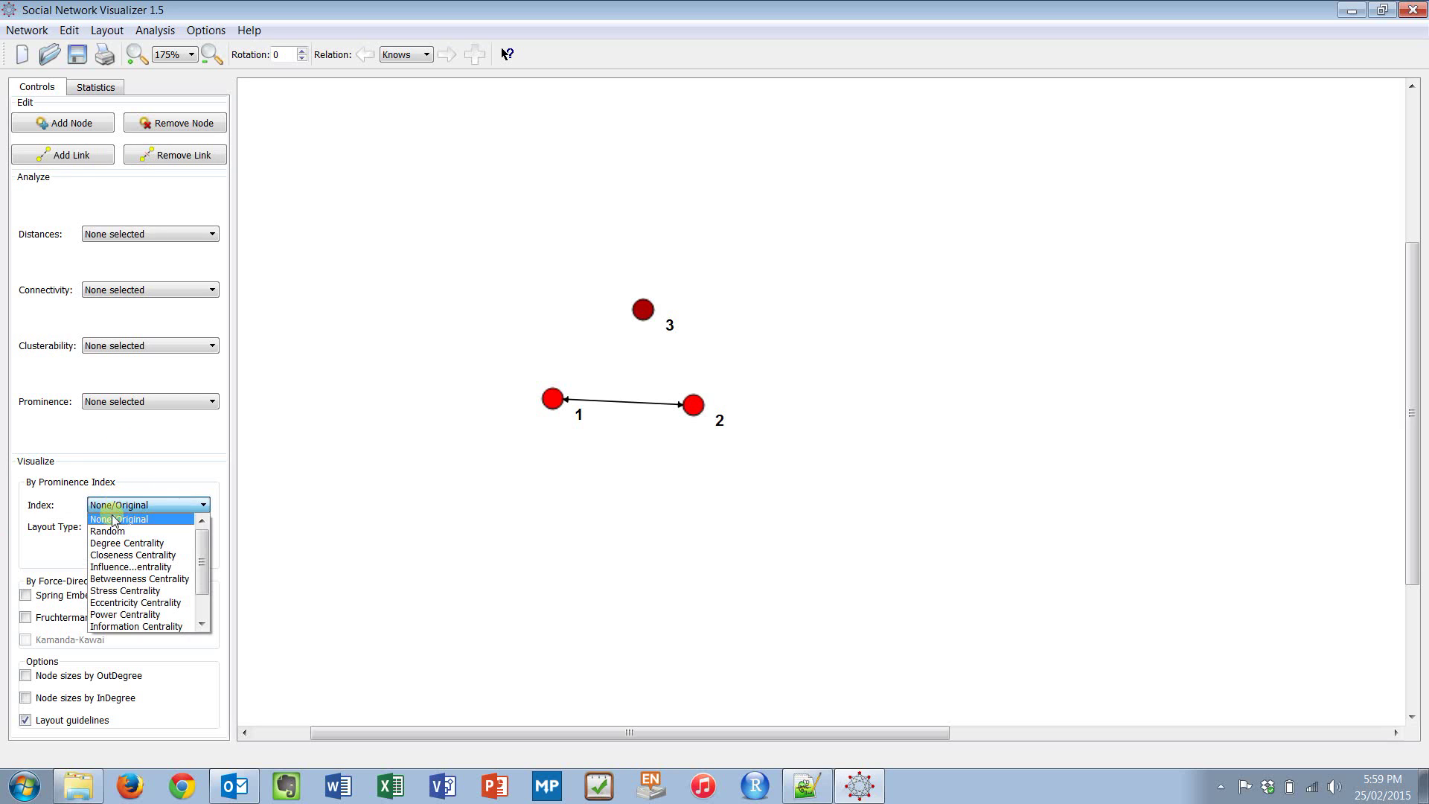
click(110, 556)
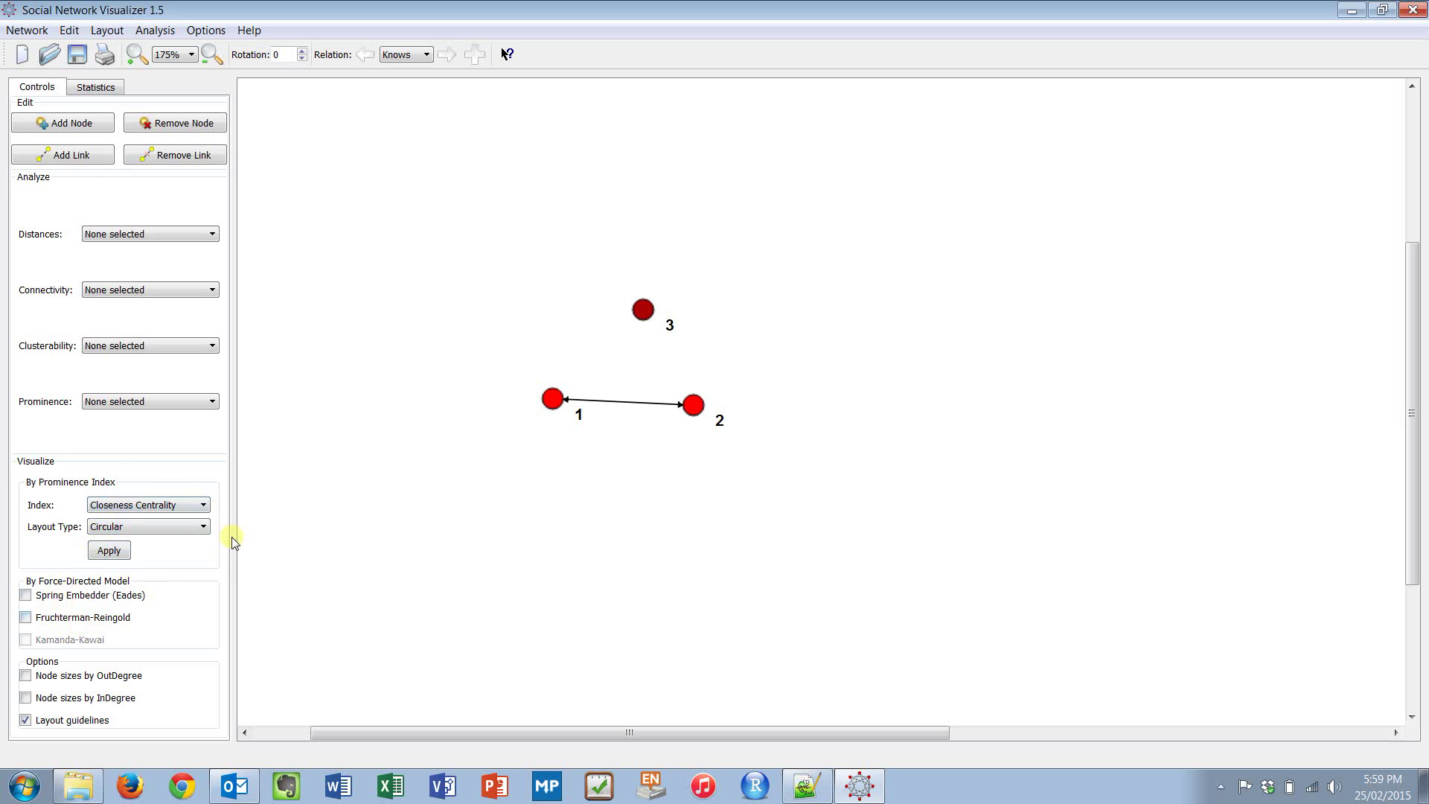
click(112, 527)
click(113, 533)
click(130, 509)
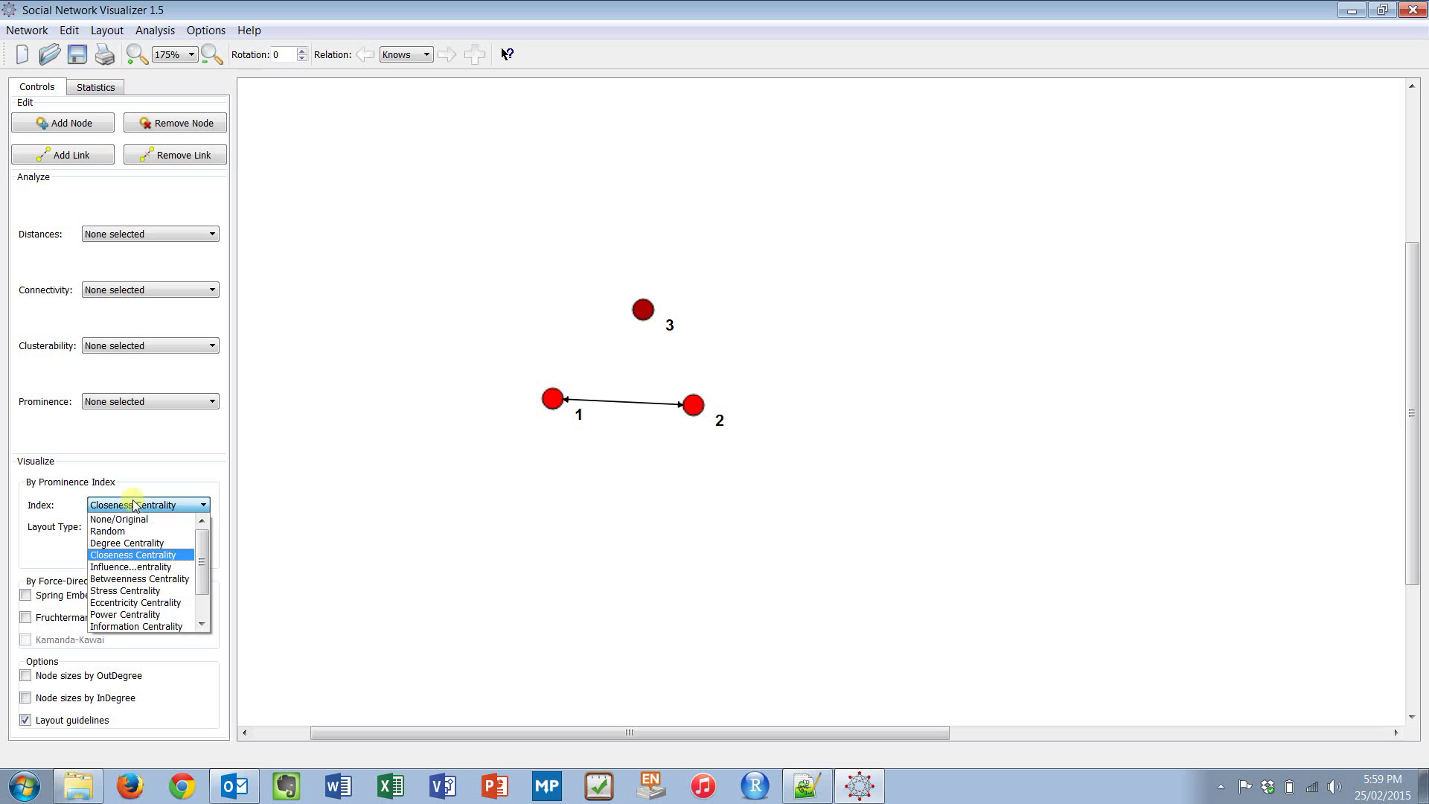
scroll(111, 595, down, 1)
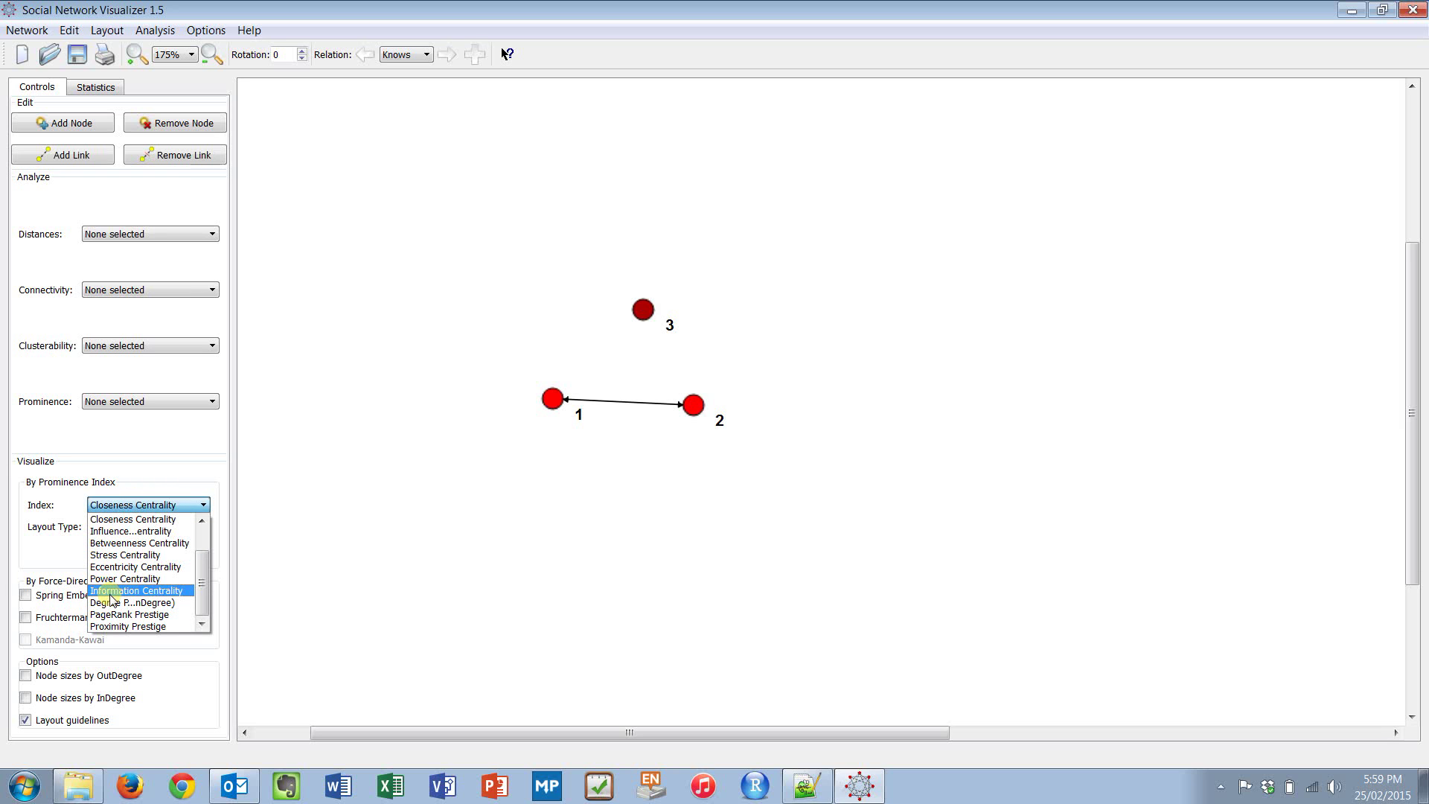
click(111, 594)
click(108, 550)
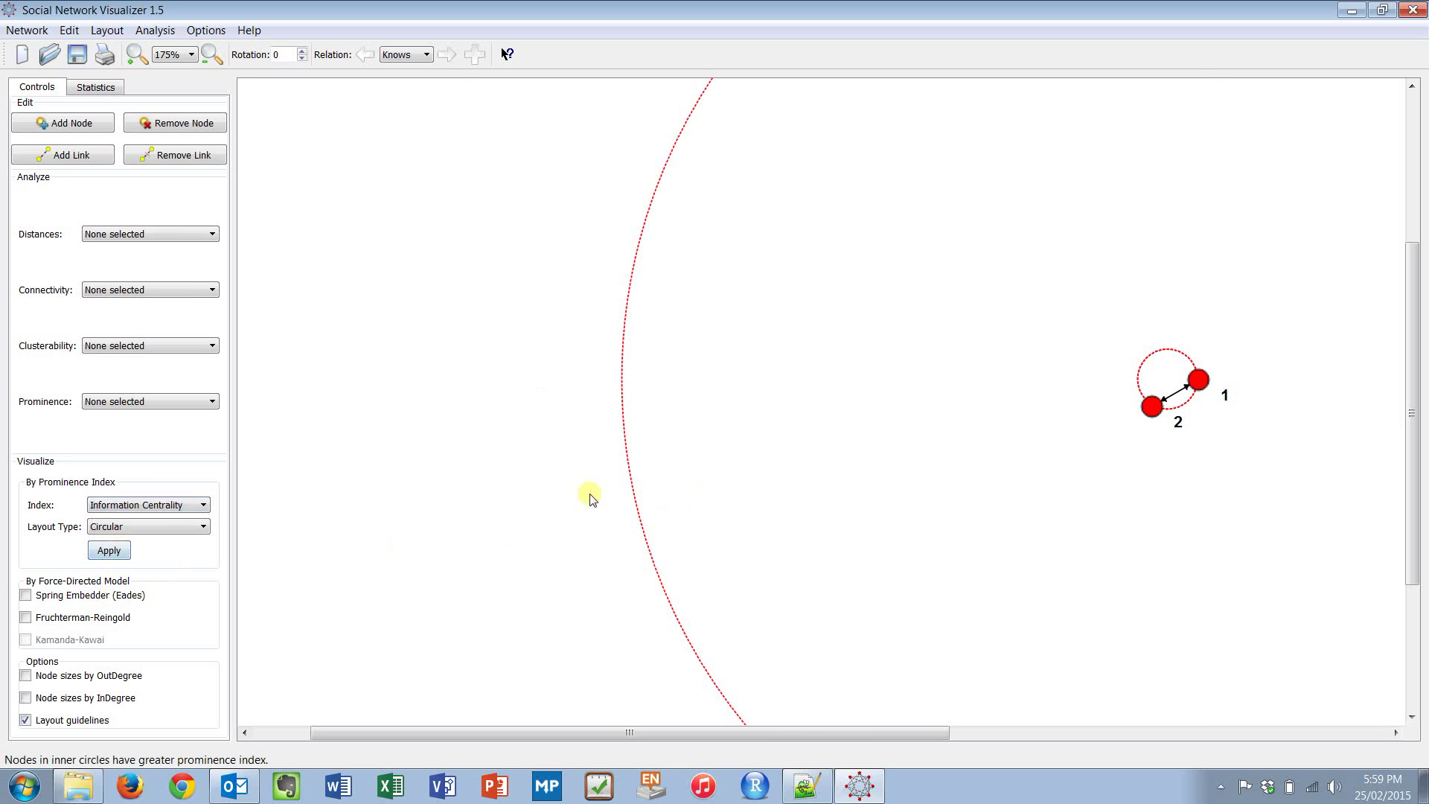
scroll(814, 512, down, 3)
scroll(831, 433, down, 1)
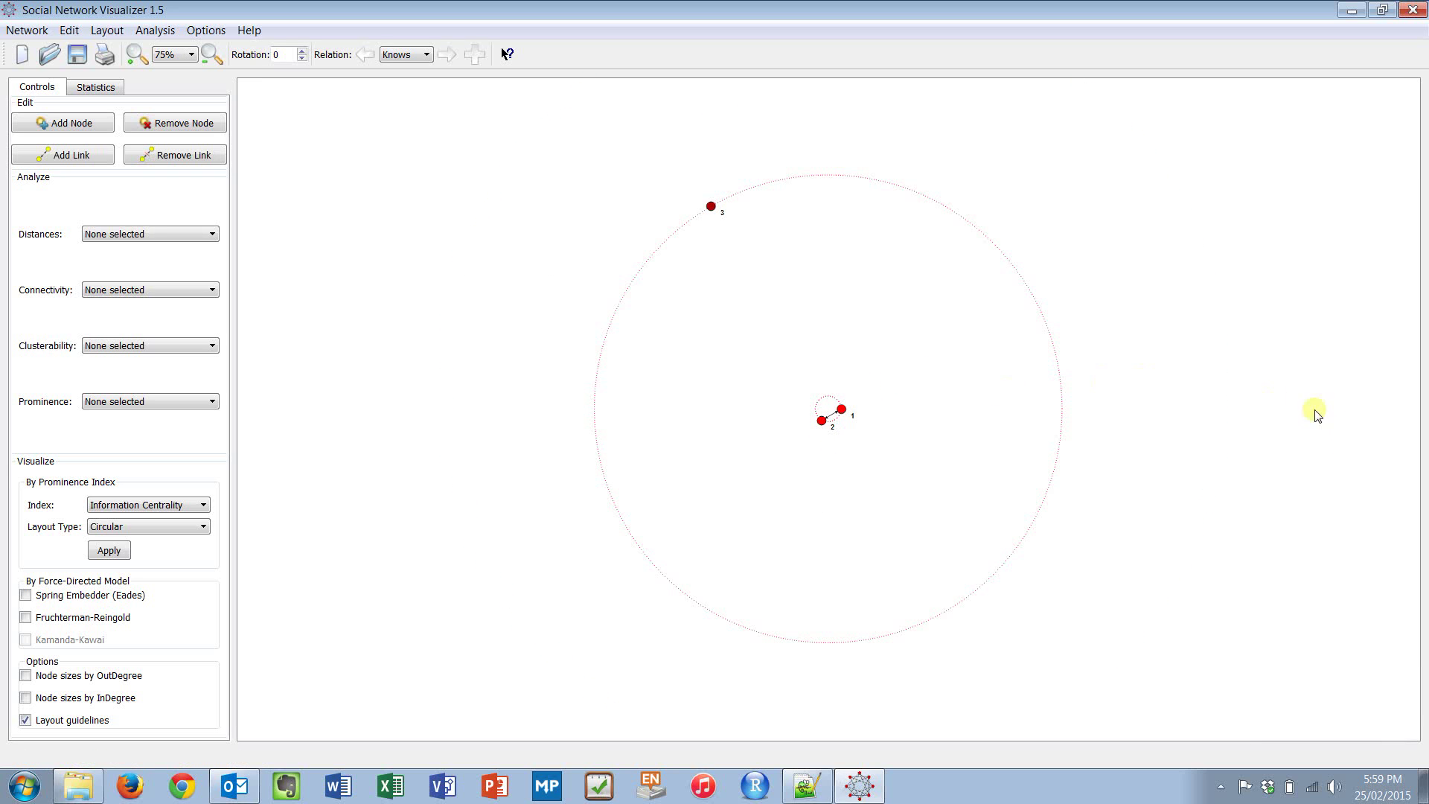
scroll(719, 162, up, 4)
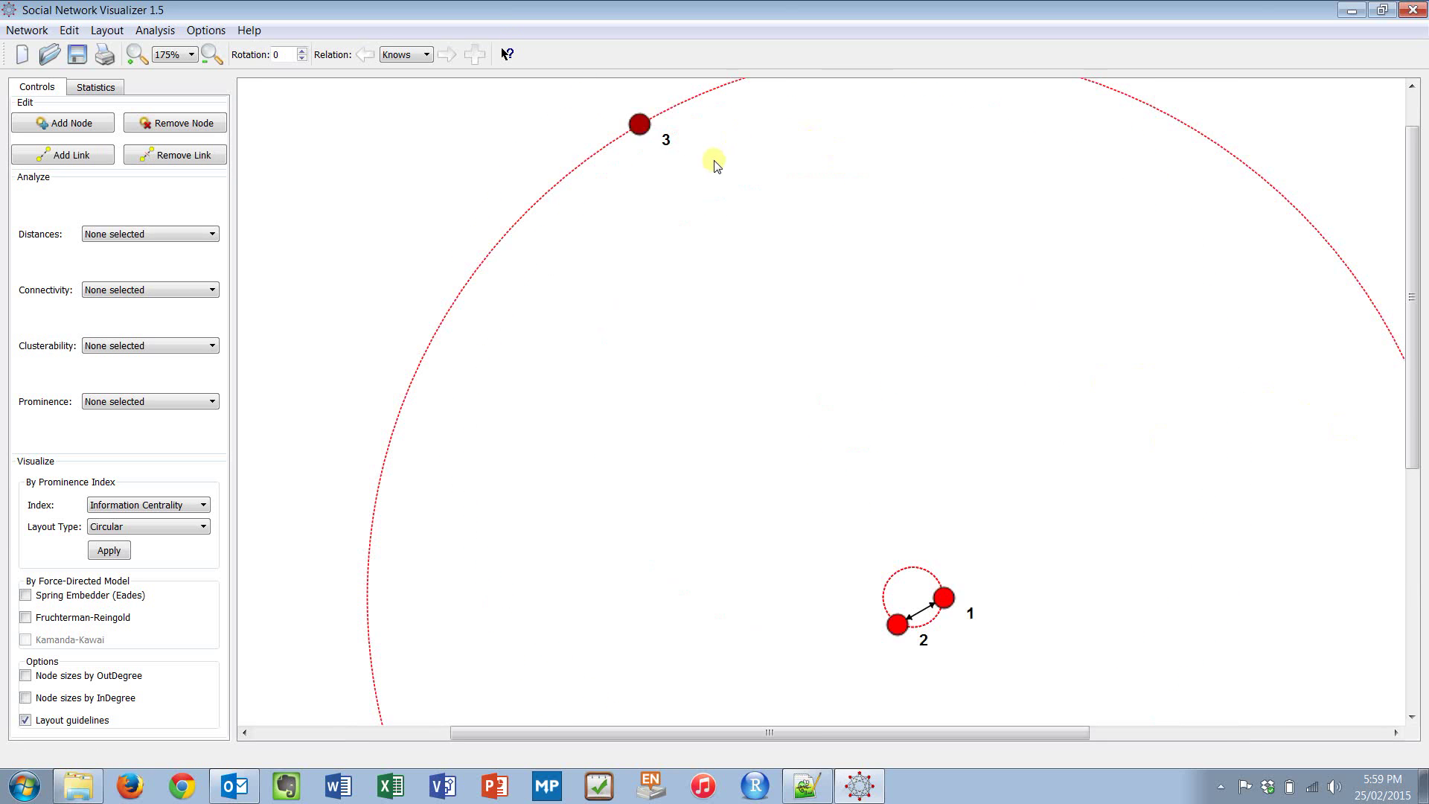
- Add a weight-1.0 link from node 3 to node 2, then reapply the Information Centrality circles
right_click(639, 126)
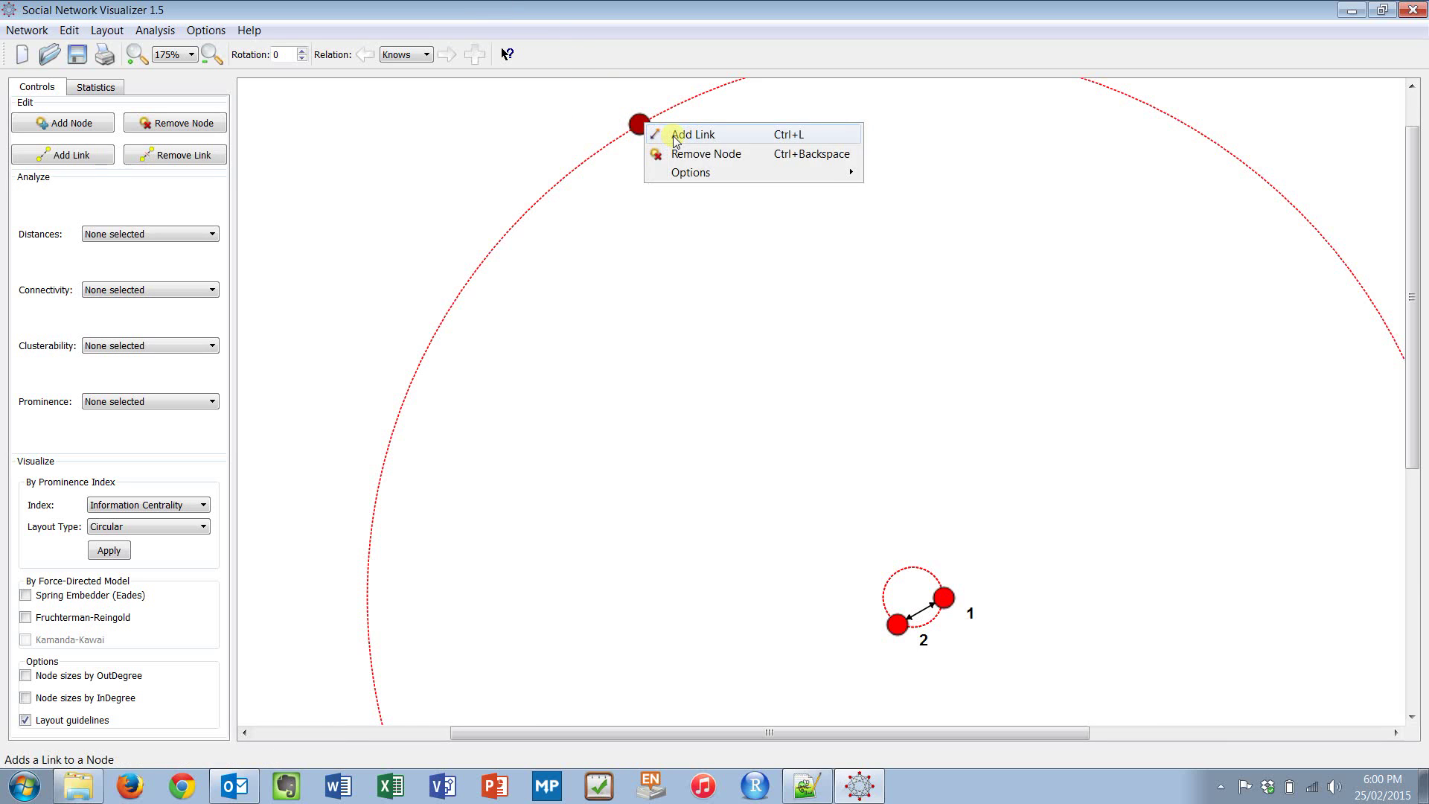
click(678, 130)
text(2)
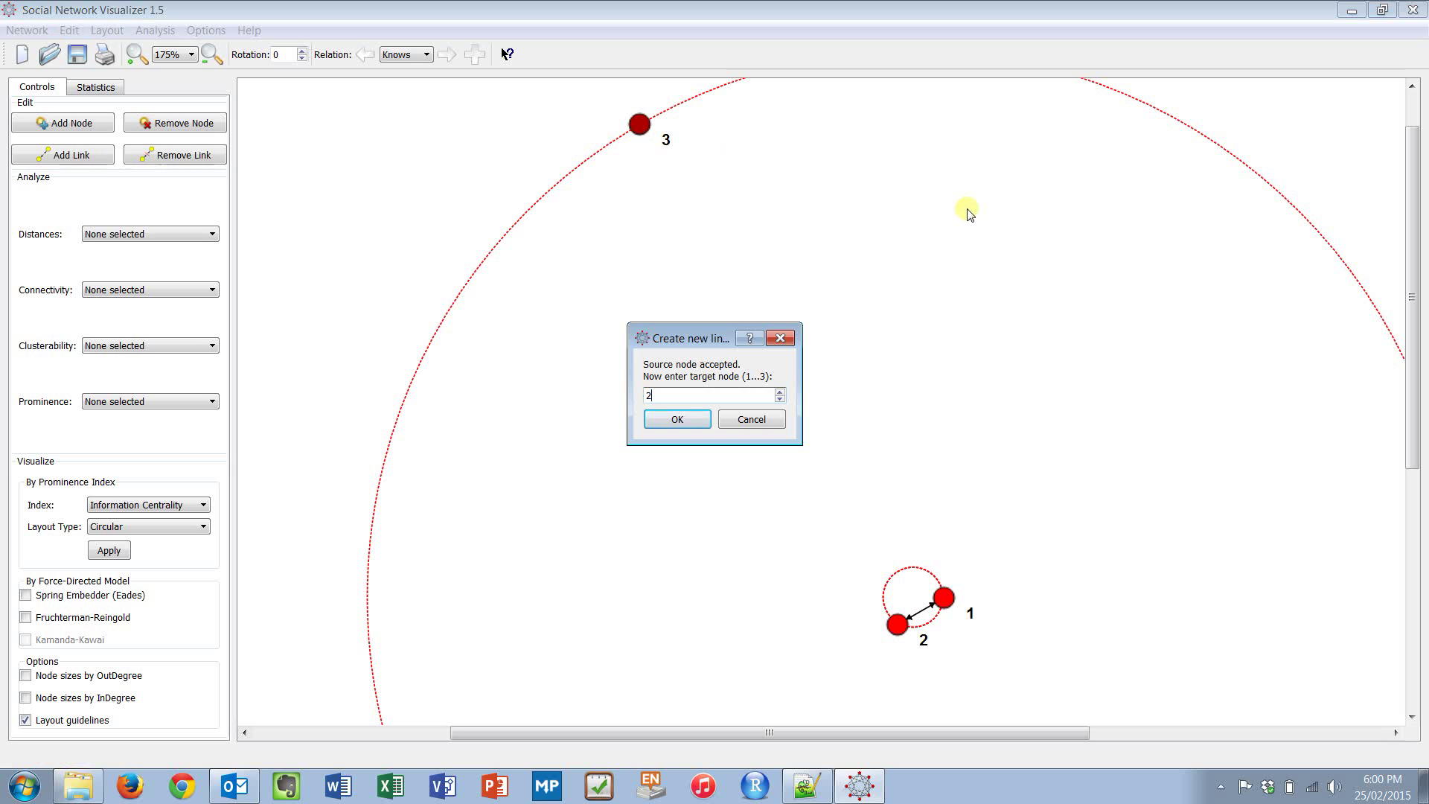
key(Return)
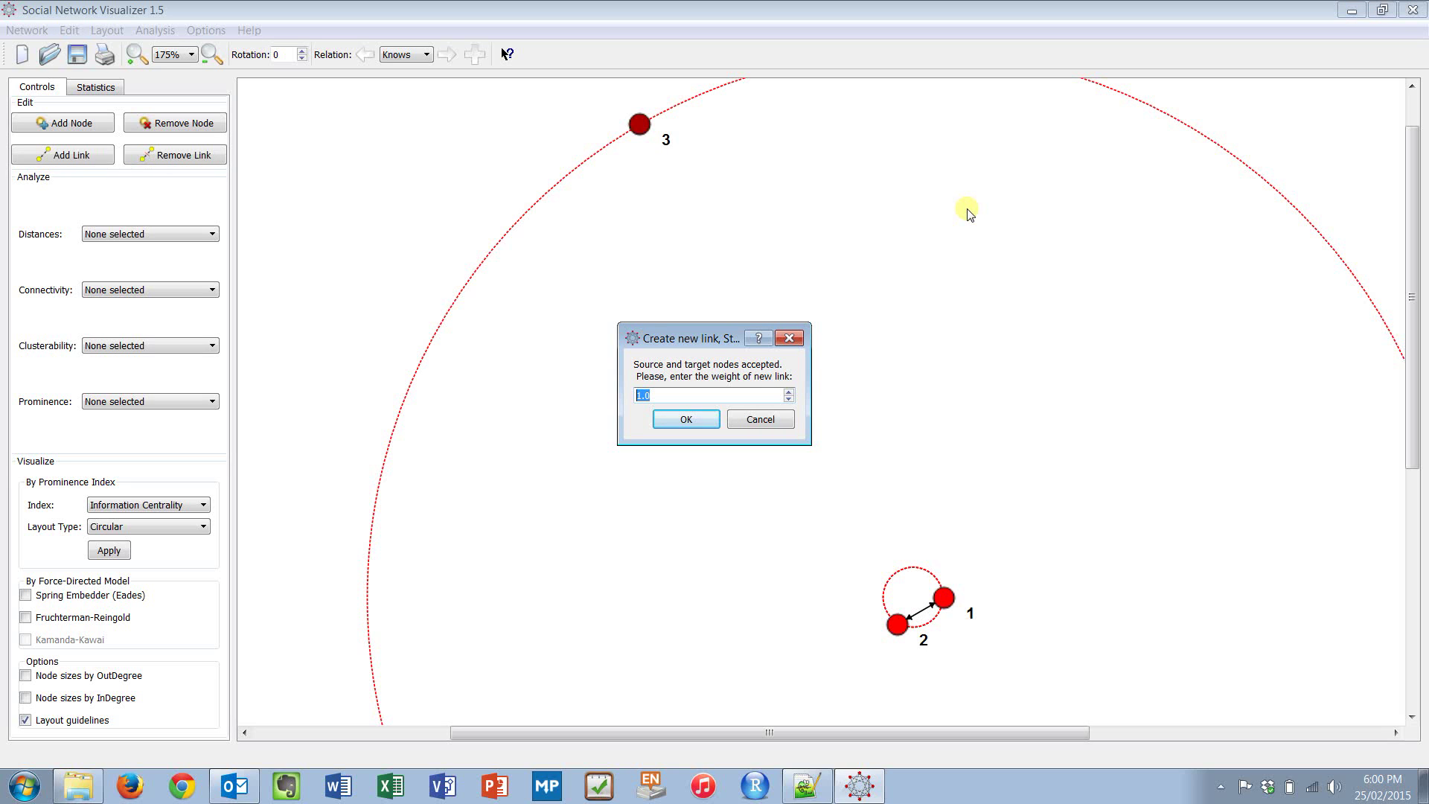
key(Return)
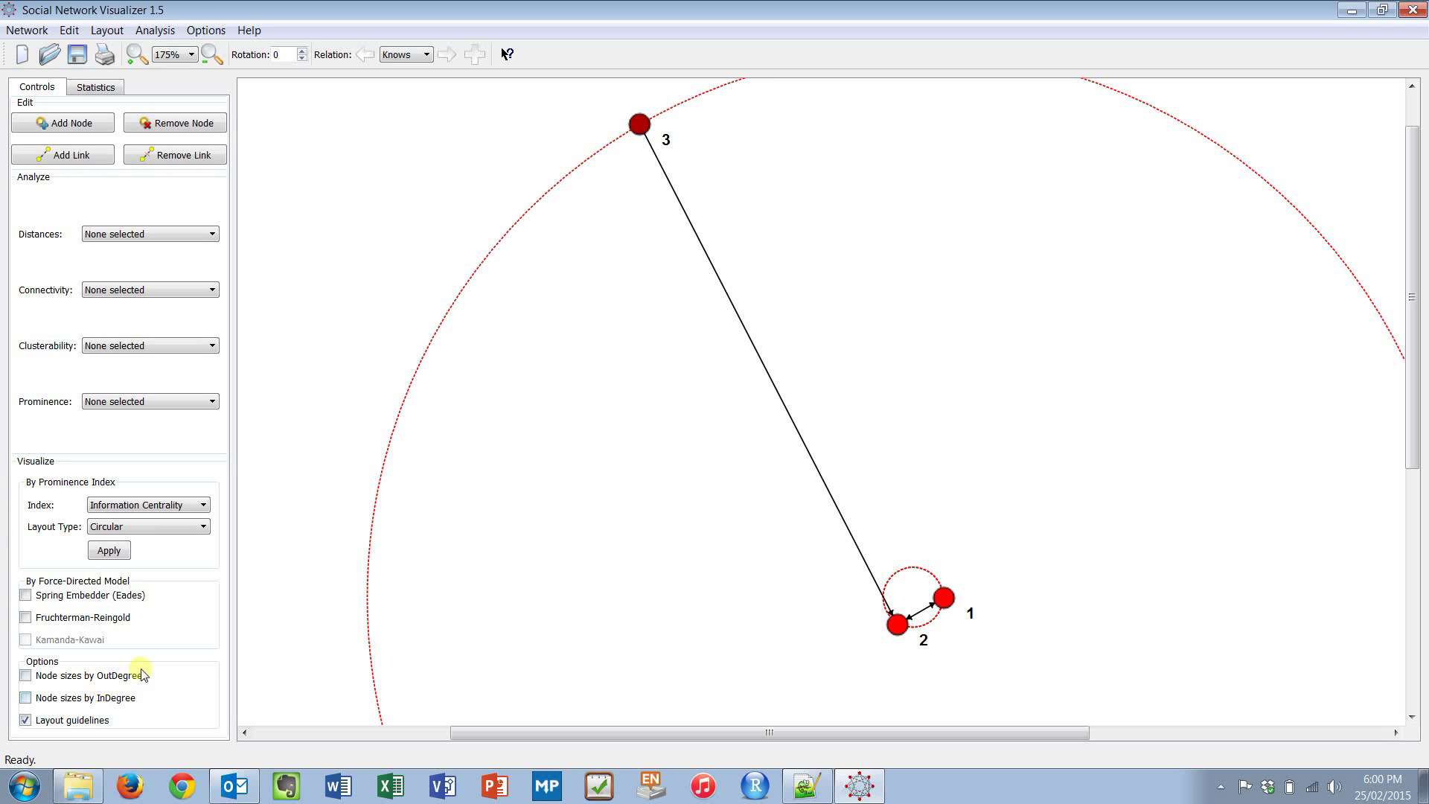
click(125, 551)
scroll(1127, 558, down, 1)
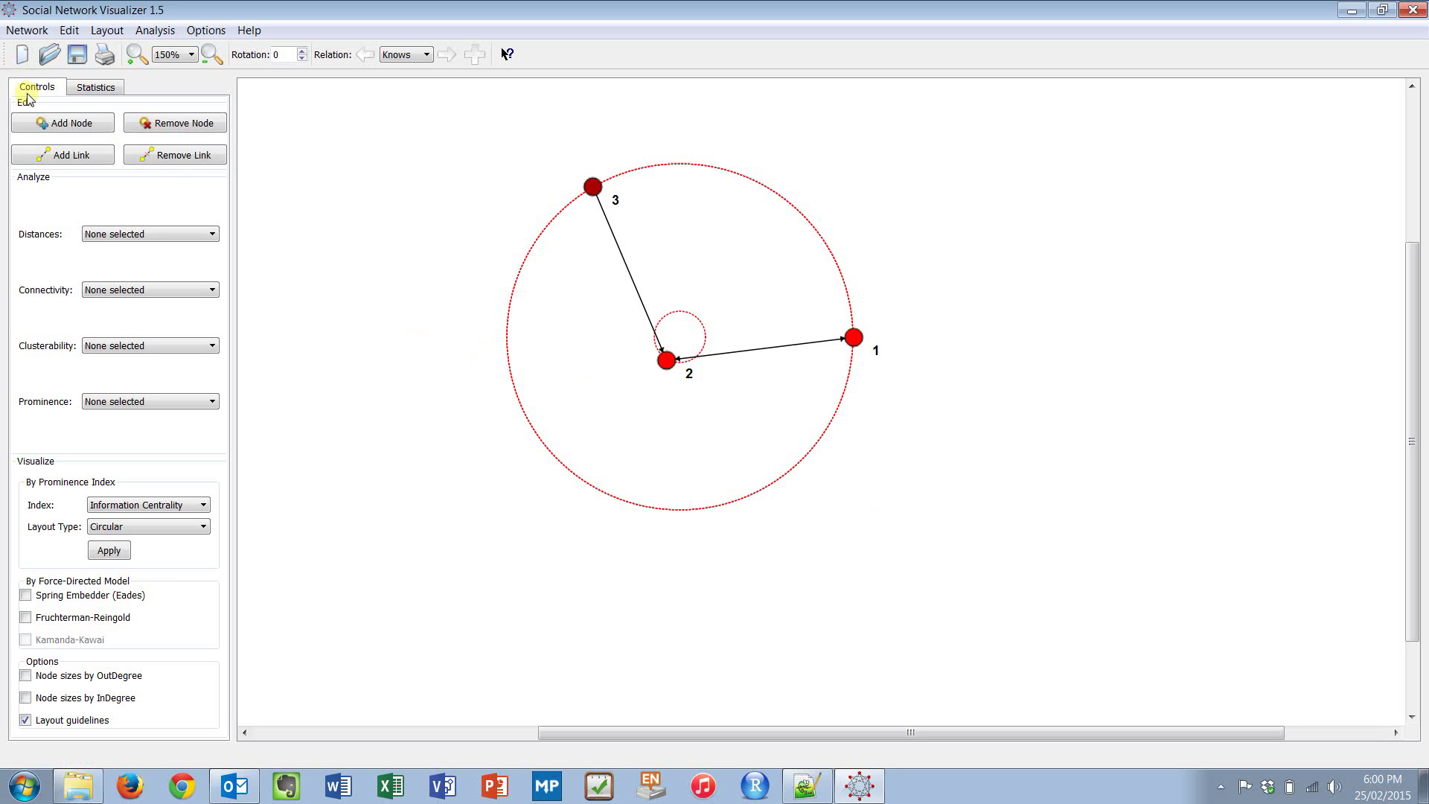
- Add new nodes to the network until it reaches node 7
click(59, 124)
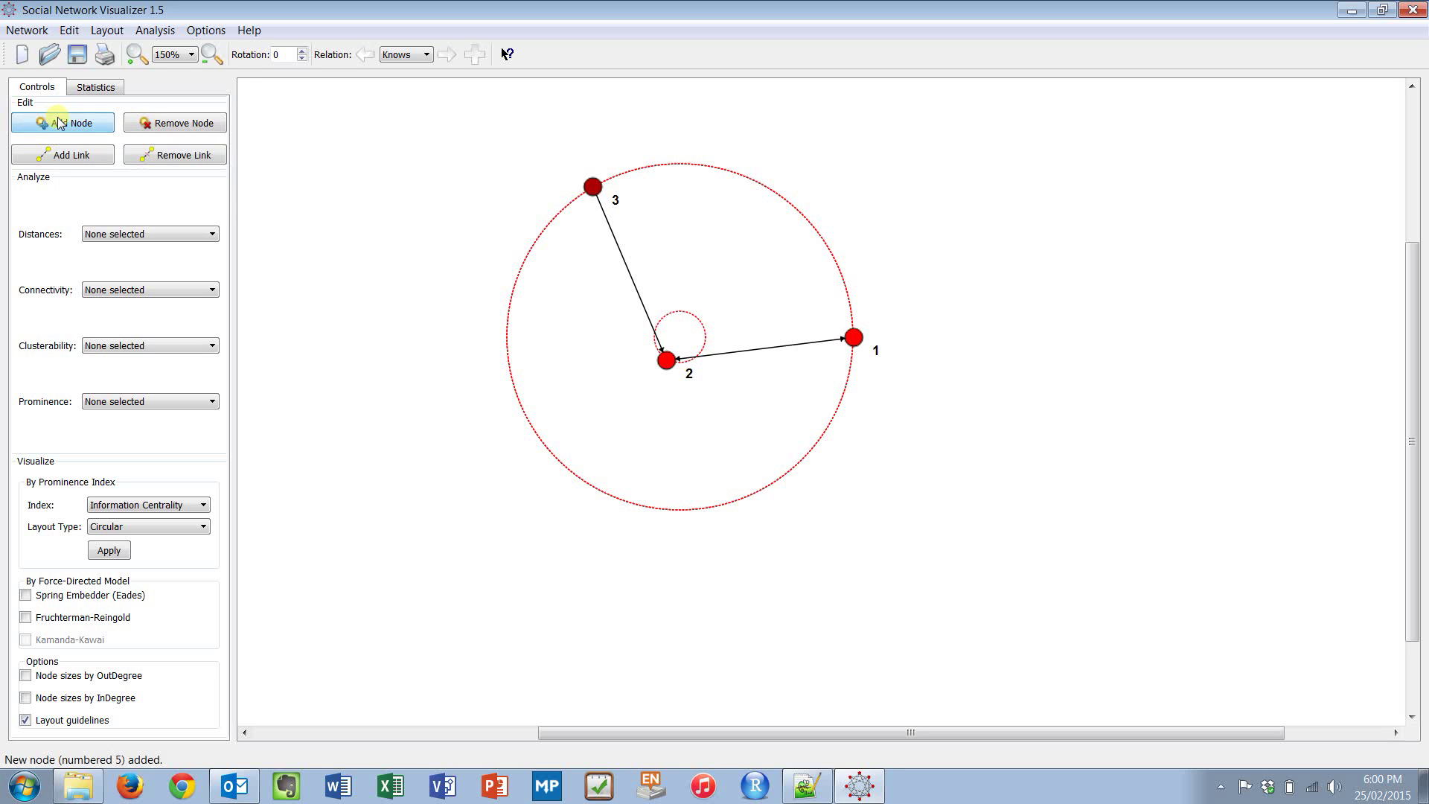
click(60, 123)
scroll(328, 367, down, 2)
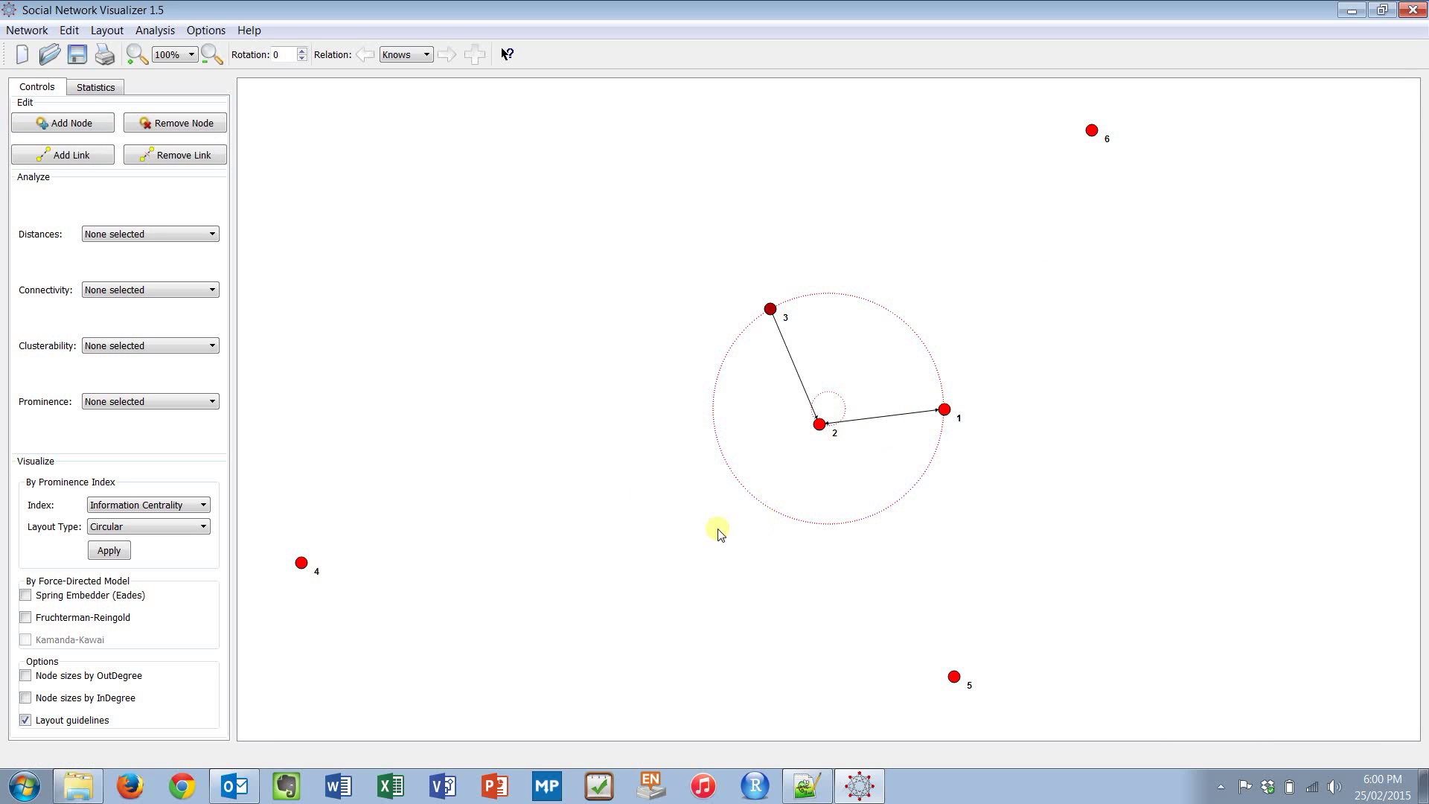
click(59, 121)
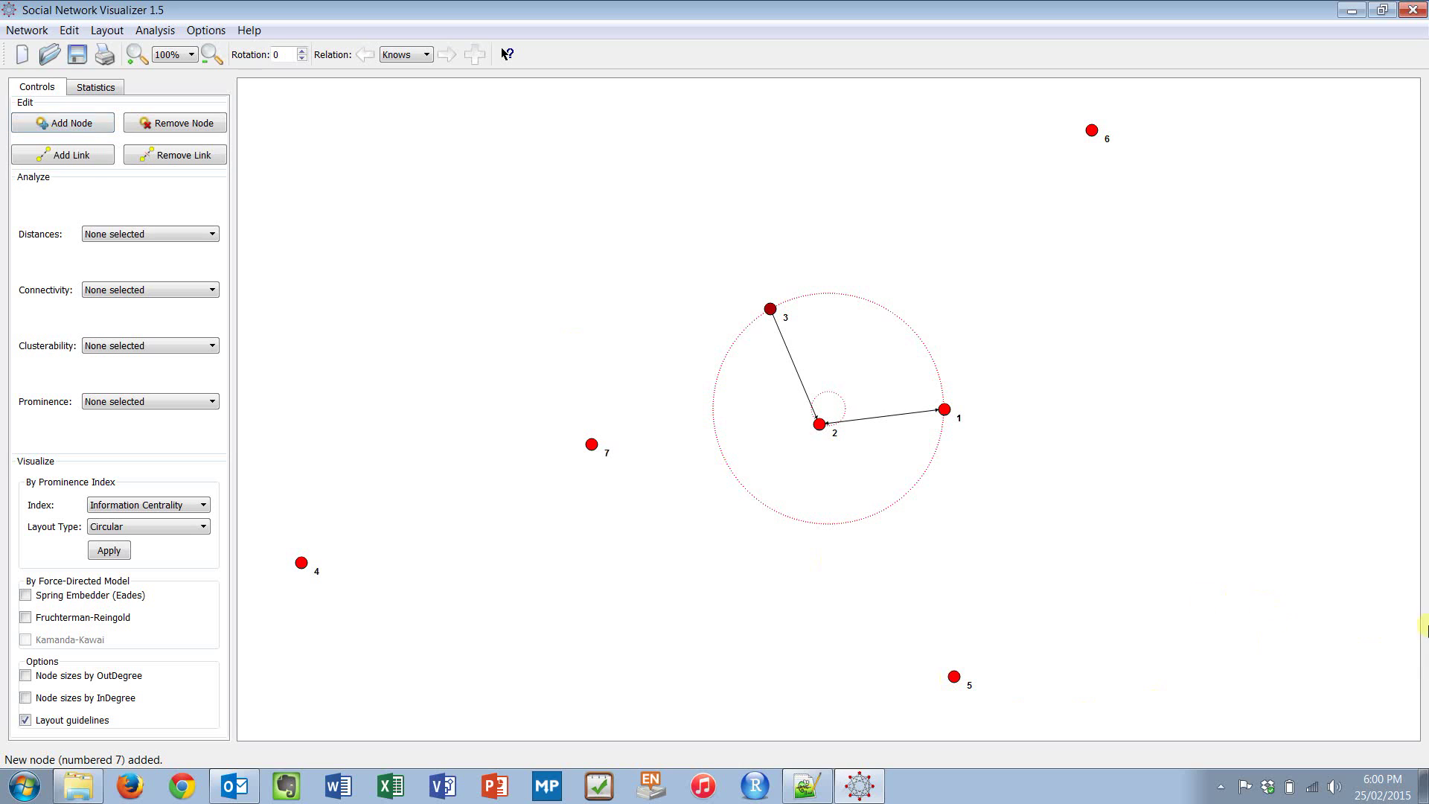
- Link node 3 to node 4 and node 4 to node 5
right_click(774, 314)
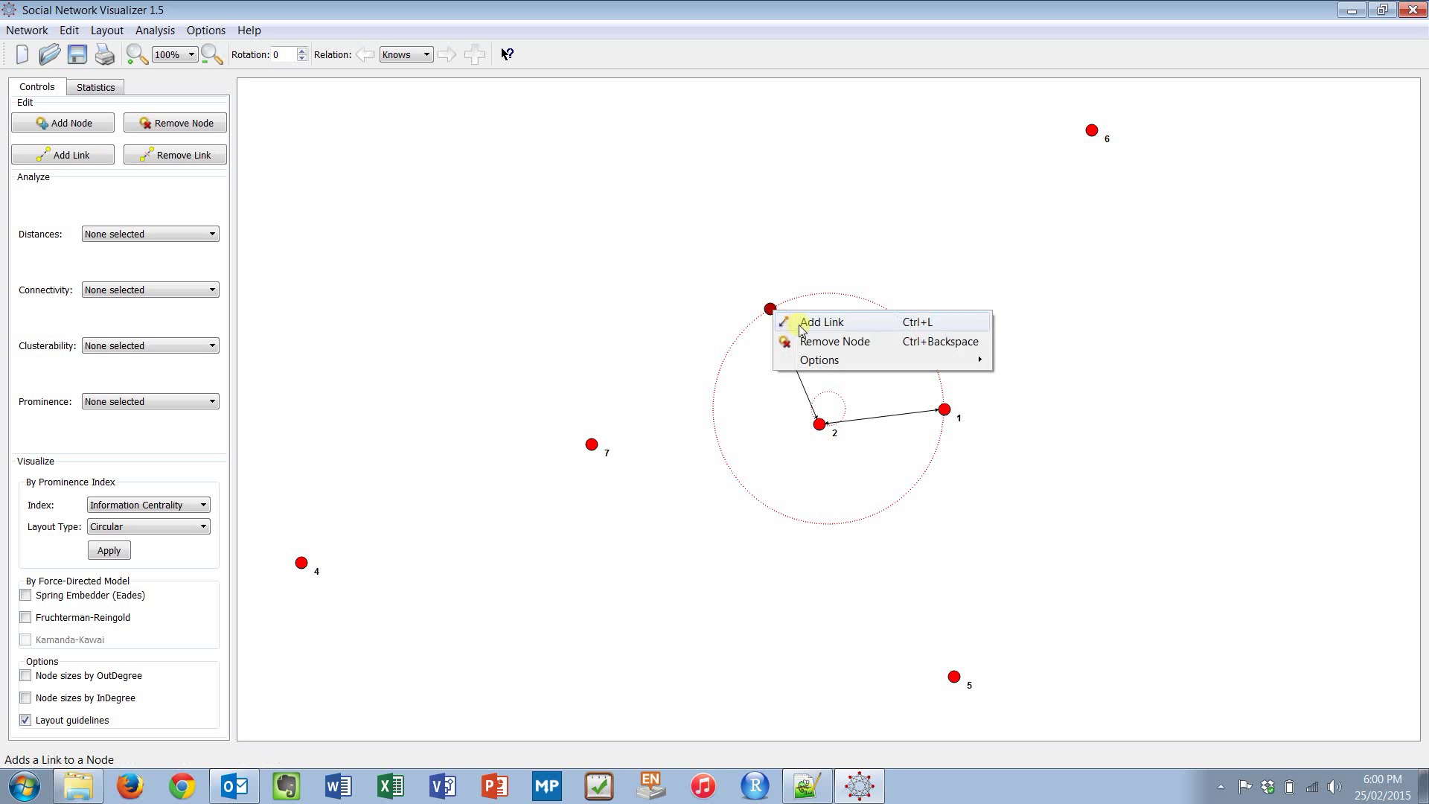
click(808, 321)
text(4)
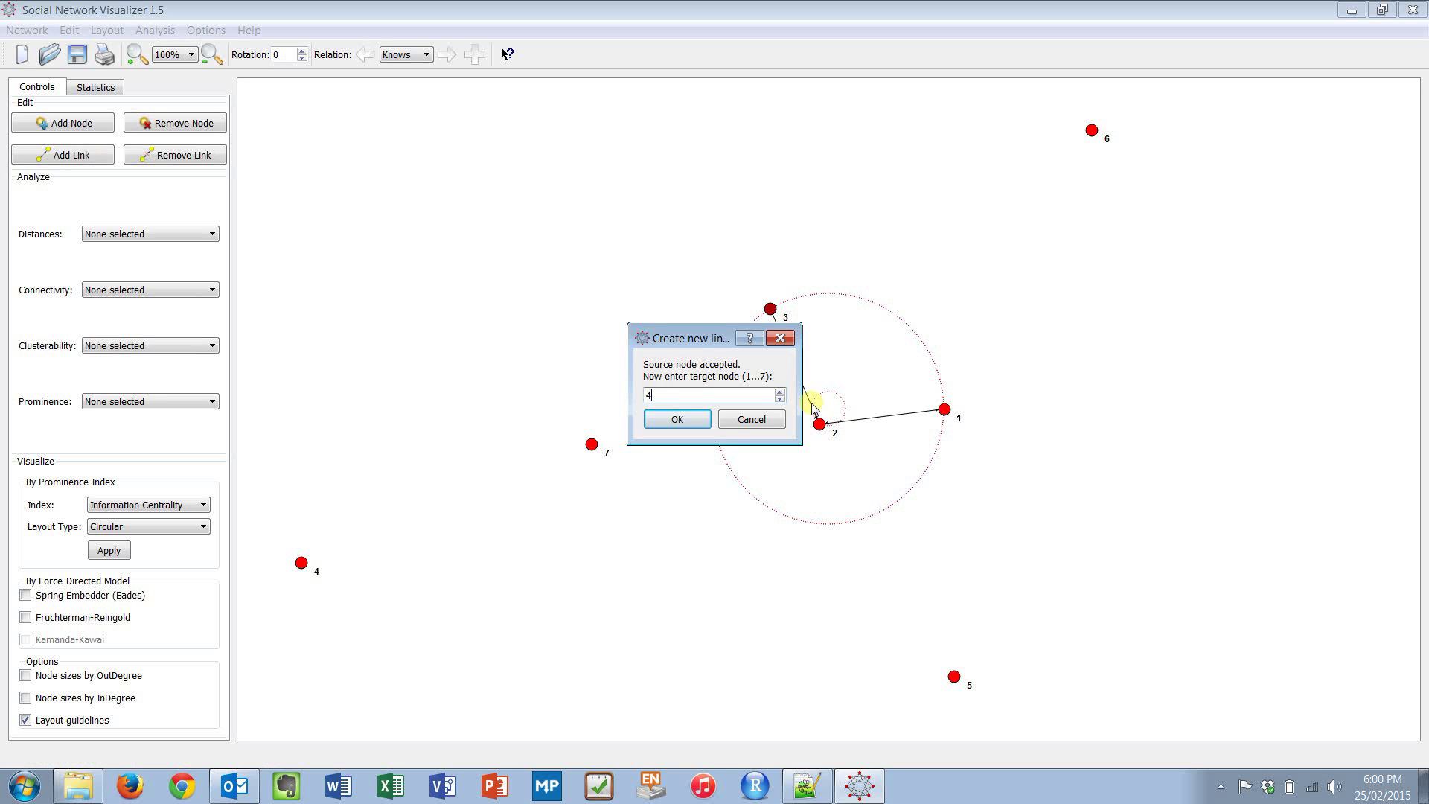
key(Return)
key(Return)
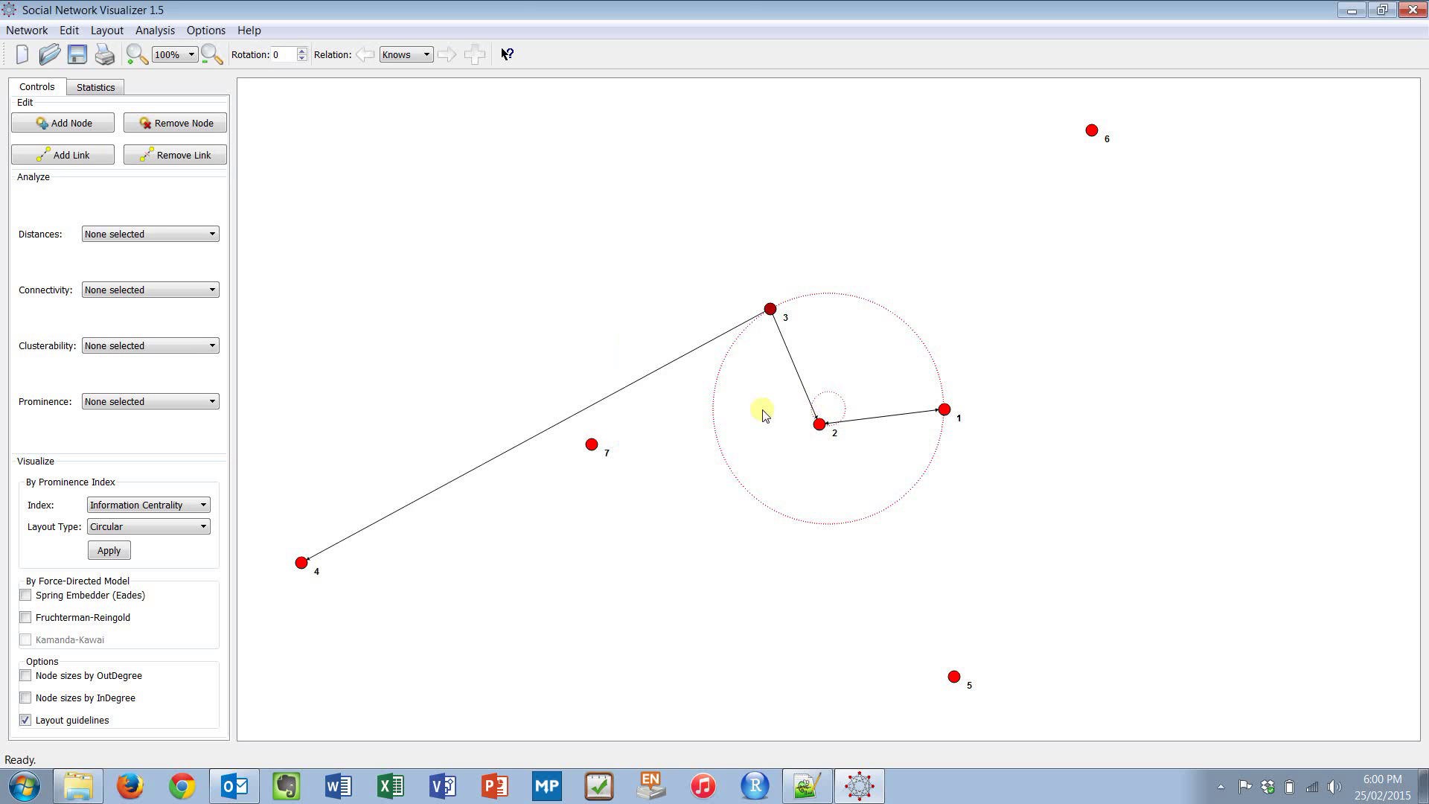
click(300, 561)
right_click(301, 561)
click(339, 570)
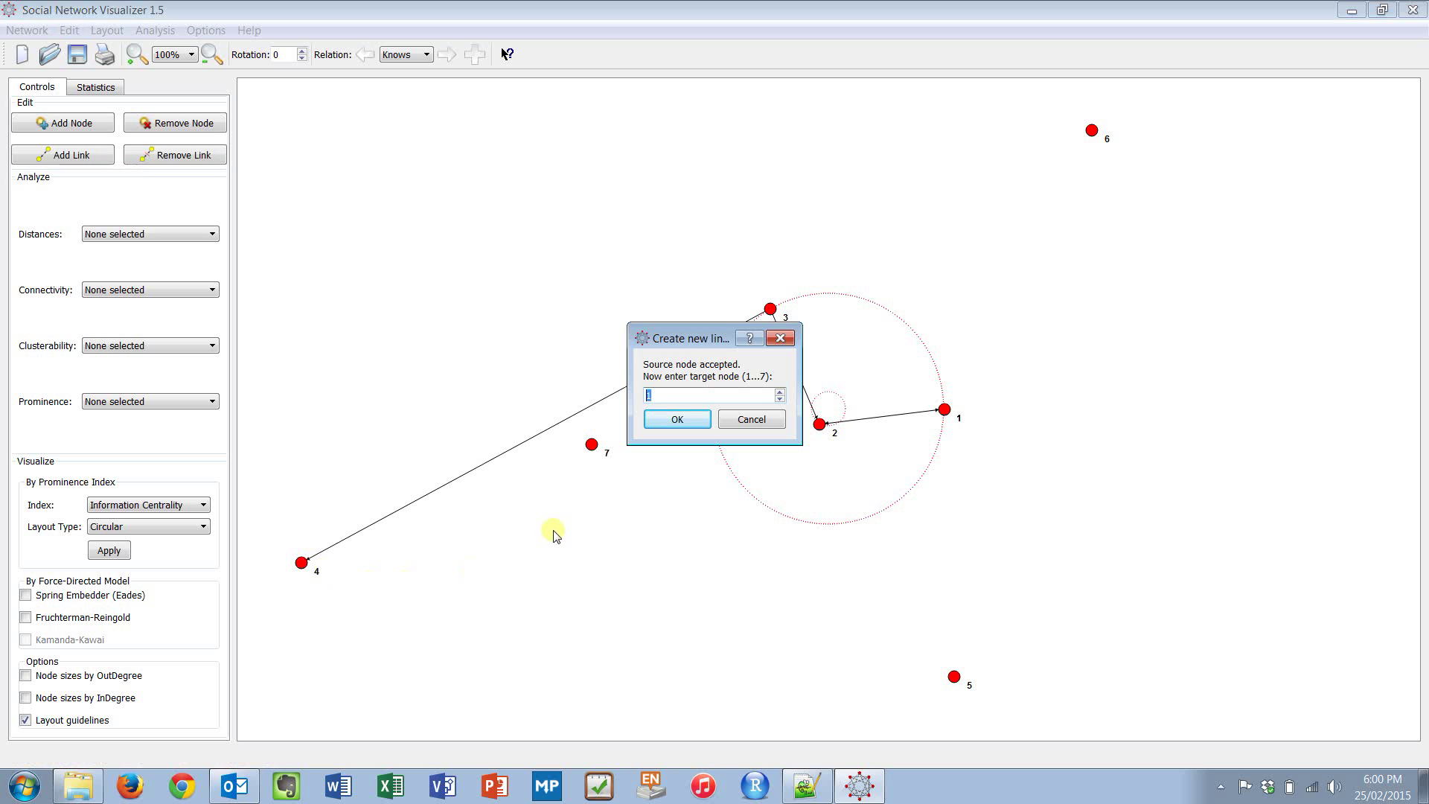
key(Return)
key(Return)
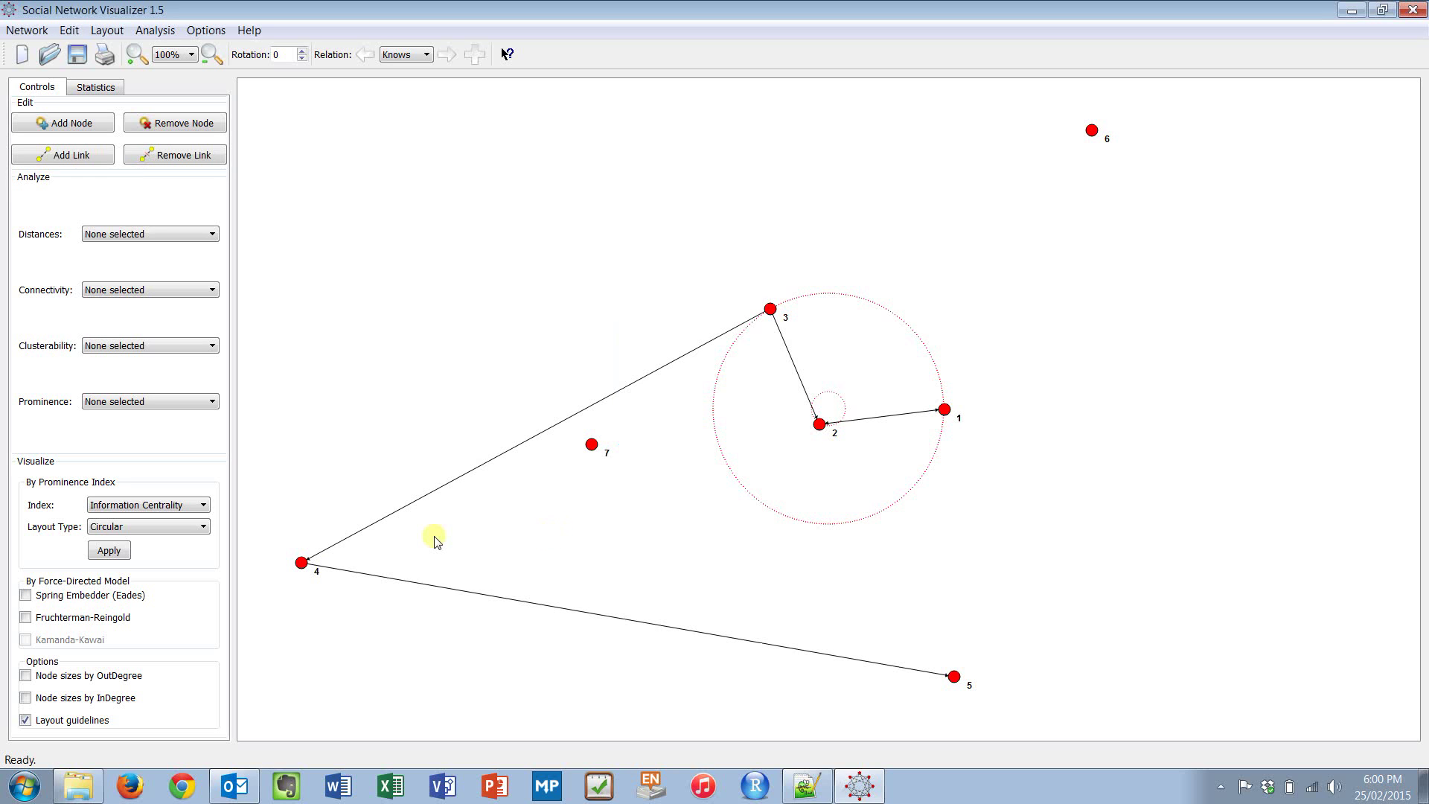
- Link node 5 to node 6 and node 6 to node 7
right_click(955, 676)
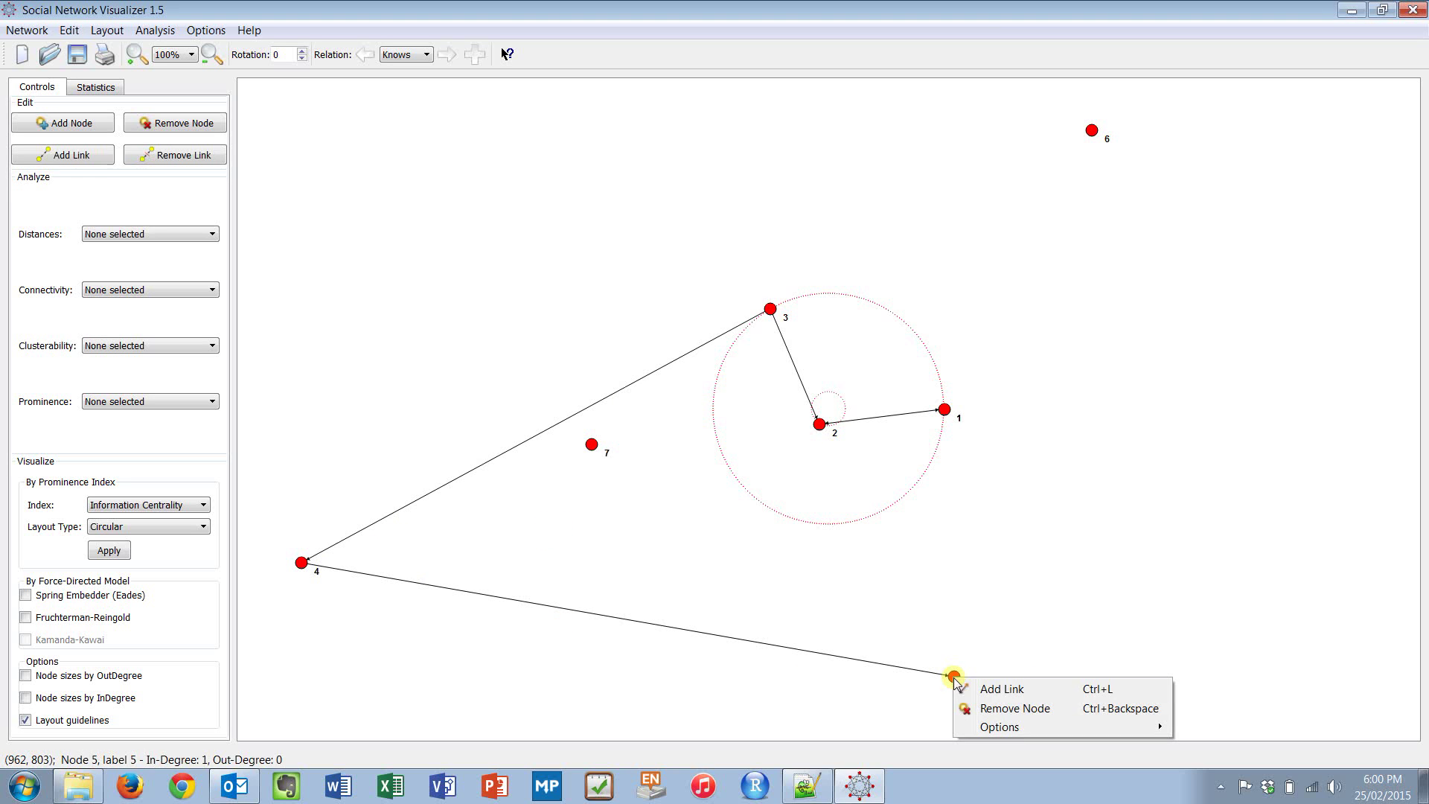
click(971, 686)
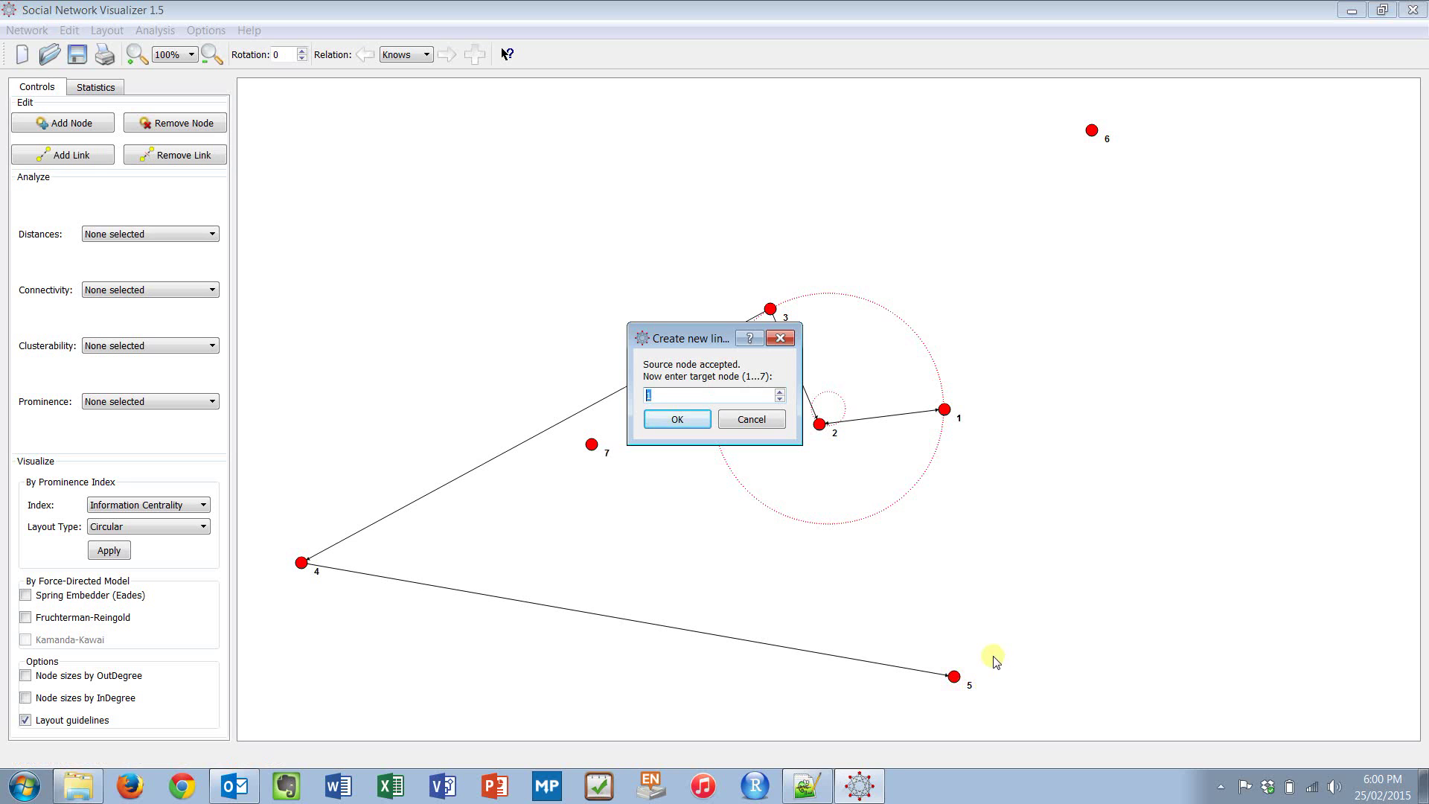
key(Return)
key(Return)
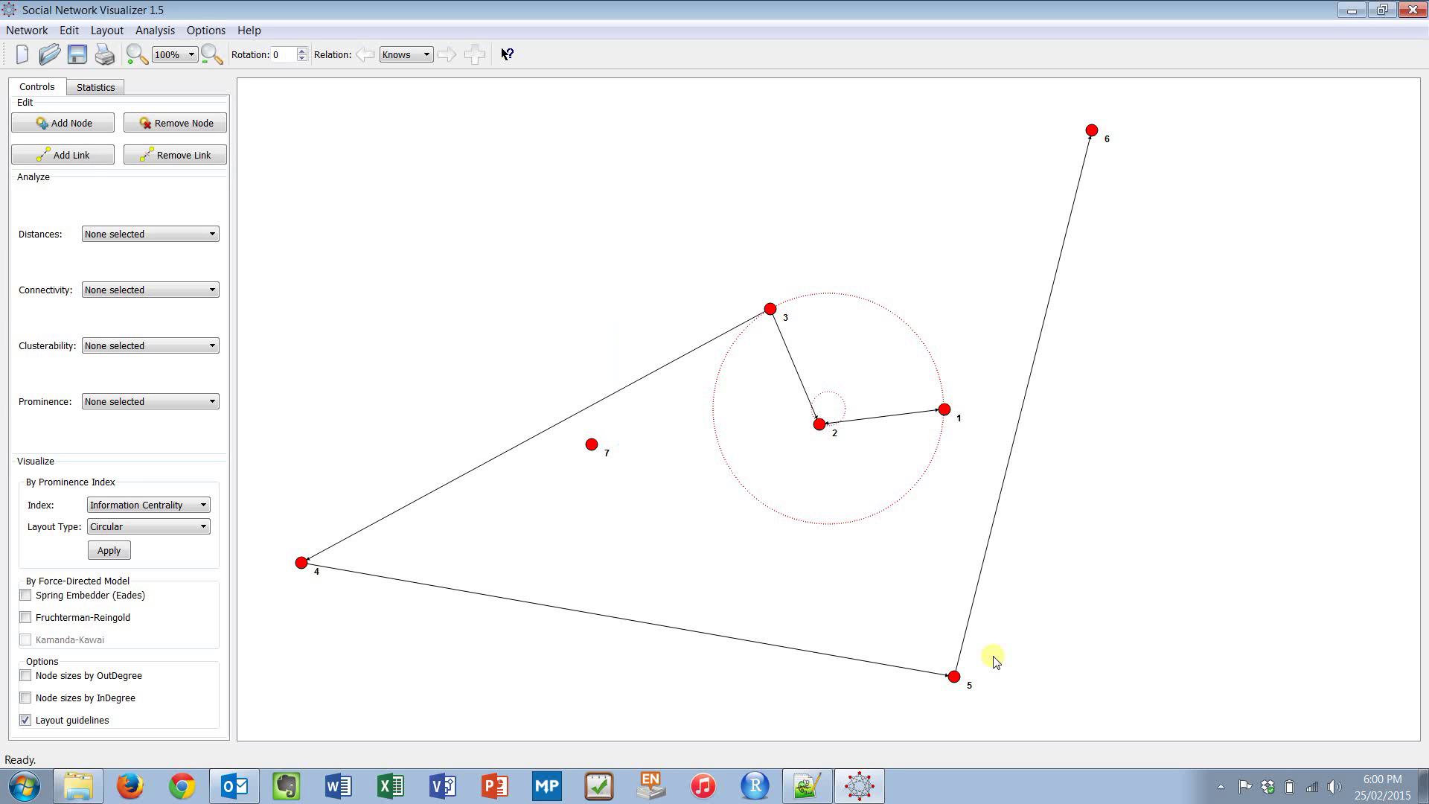
right_click(1091, 134)
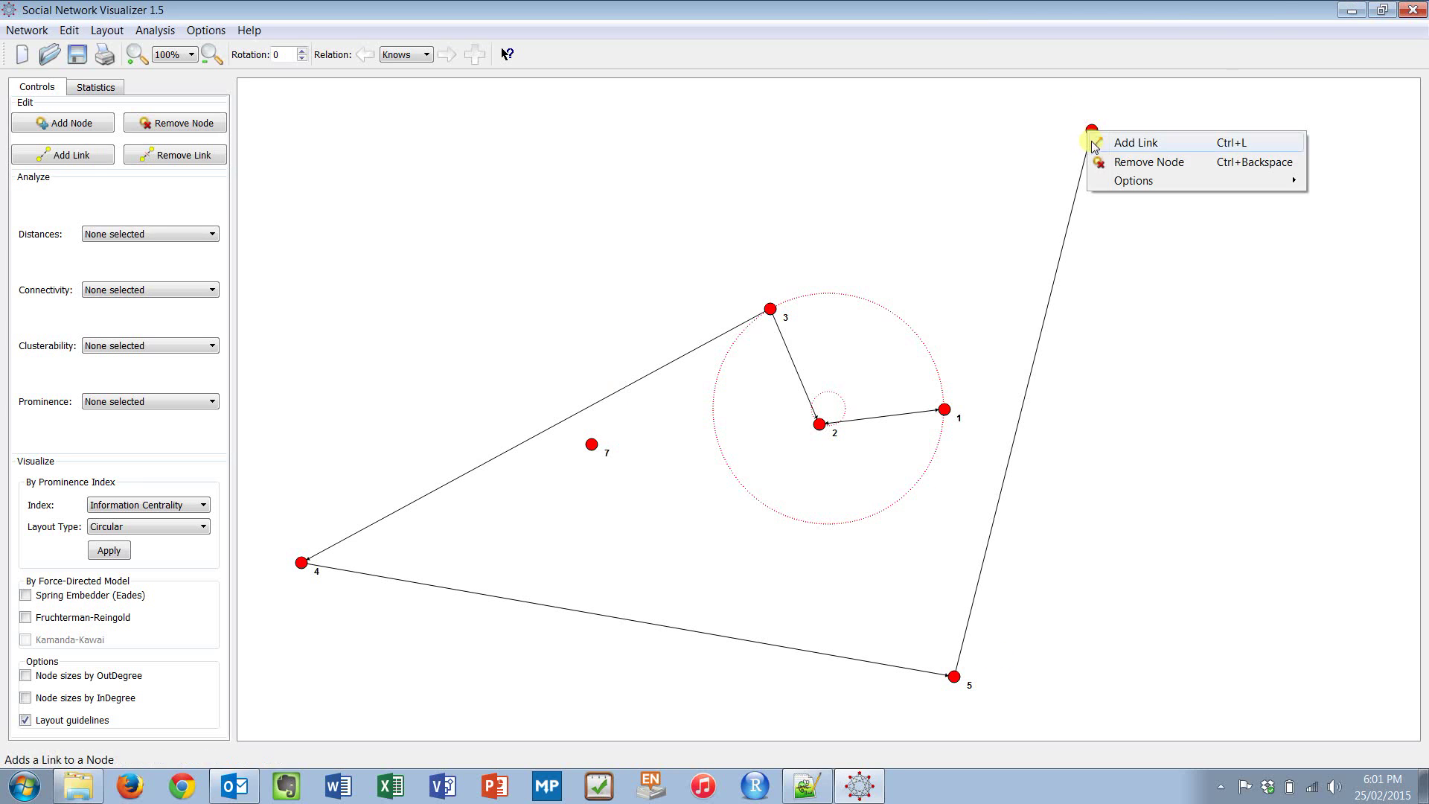
click(1094, 144)
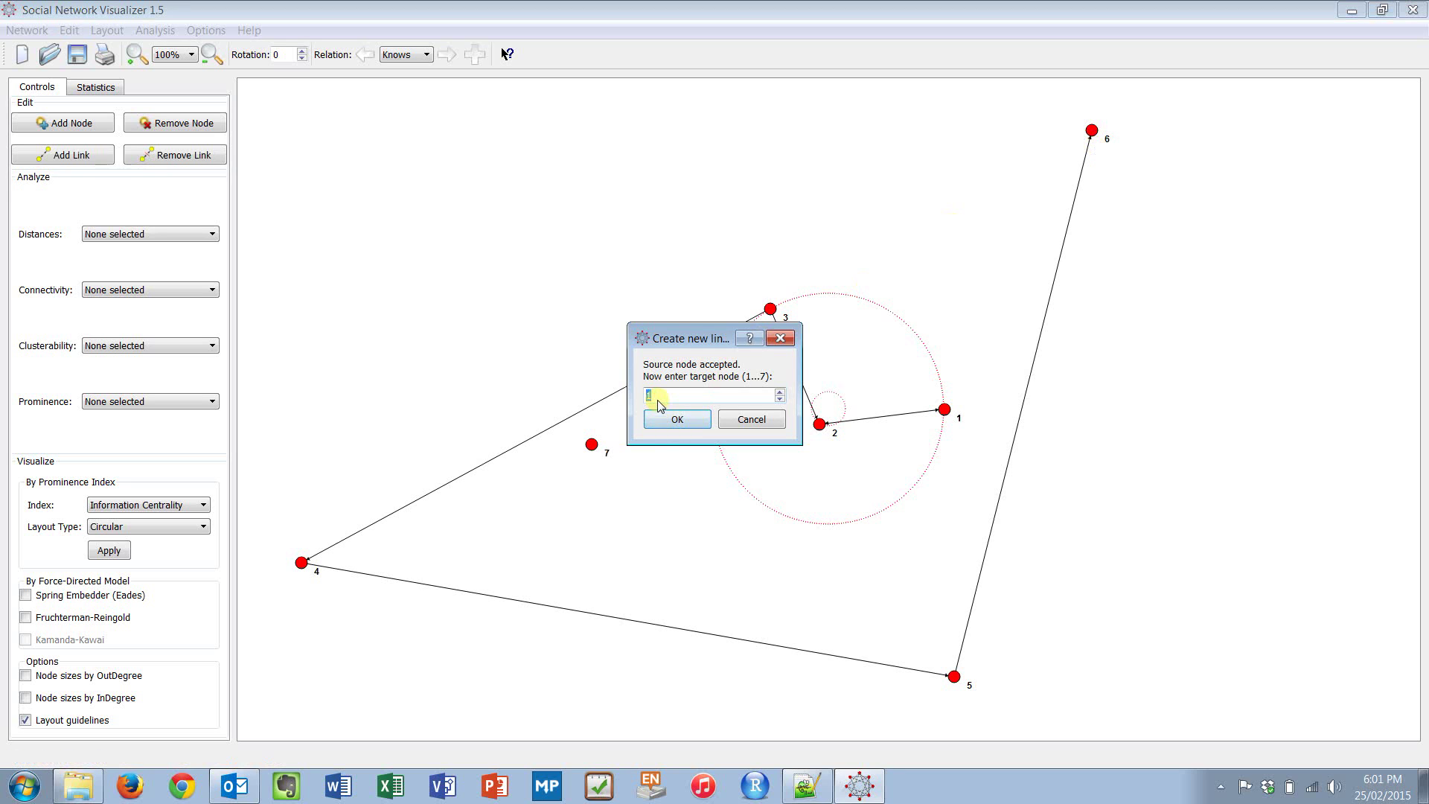
text(7)
key(Return)
key(Return)
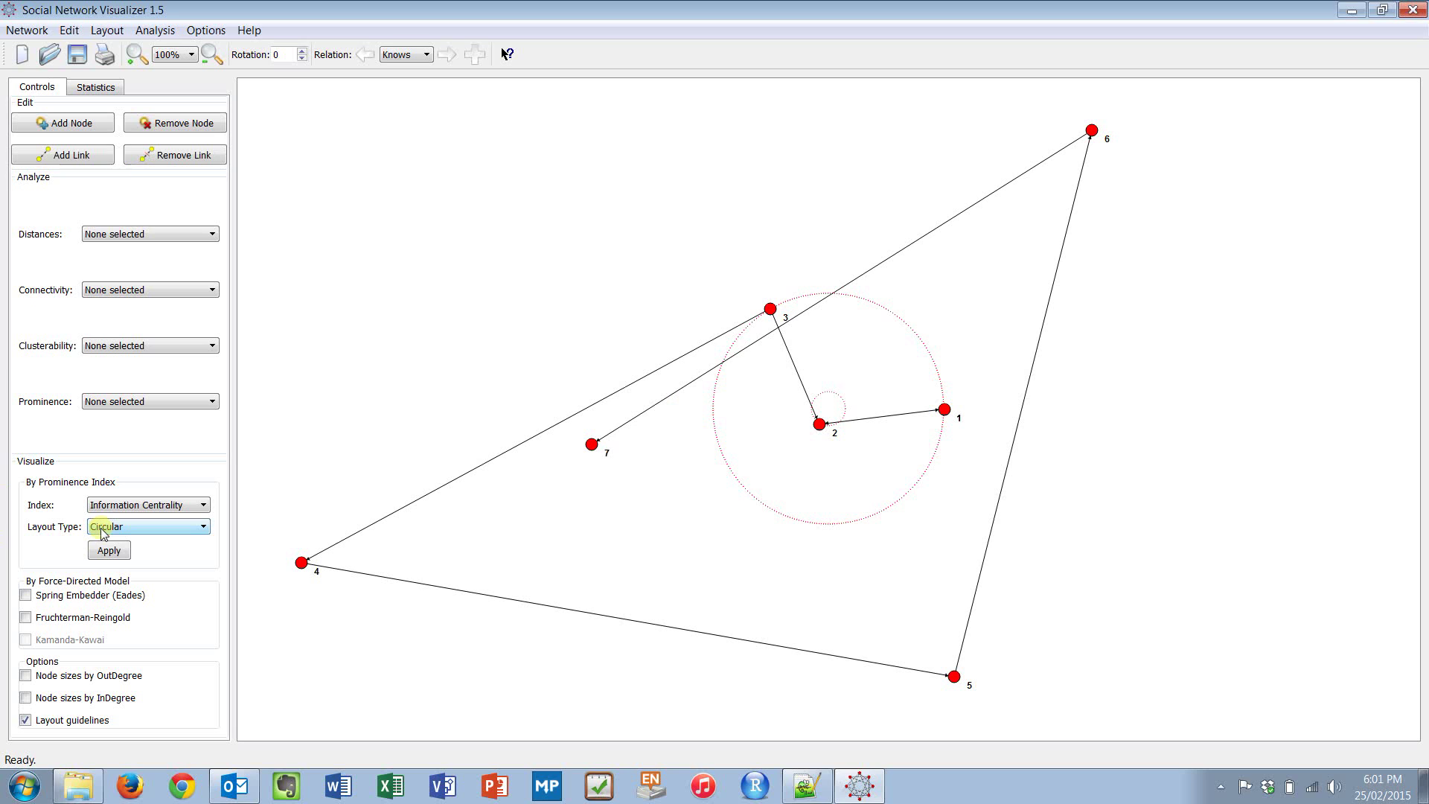
- Re-lay the network by Information Centrality, link node 7 to node 4, and re-lay it again
click(109, 550)
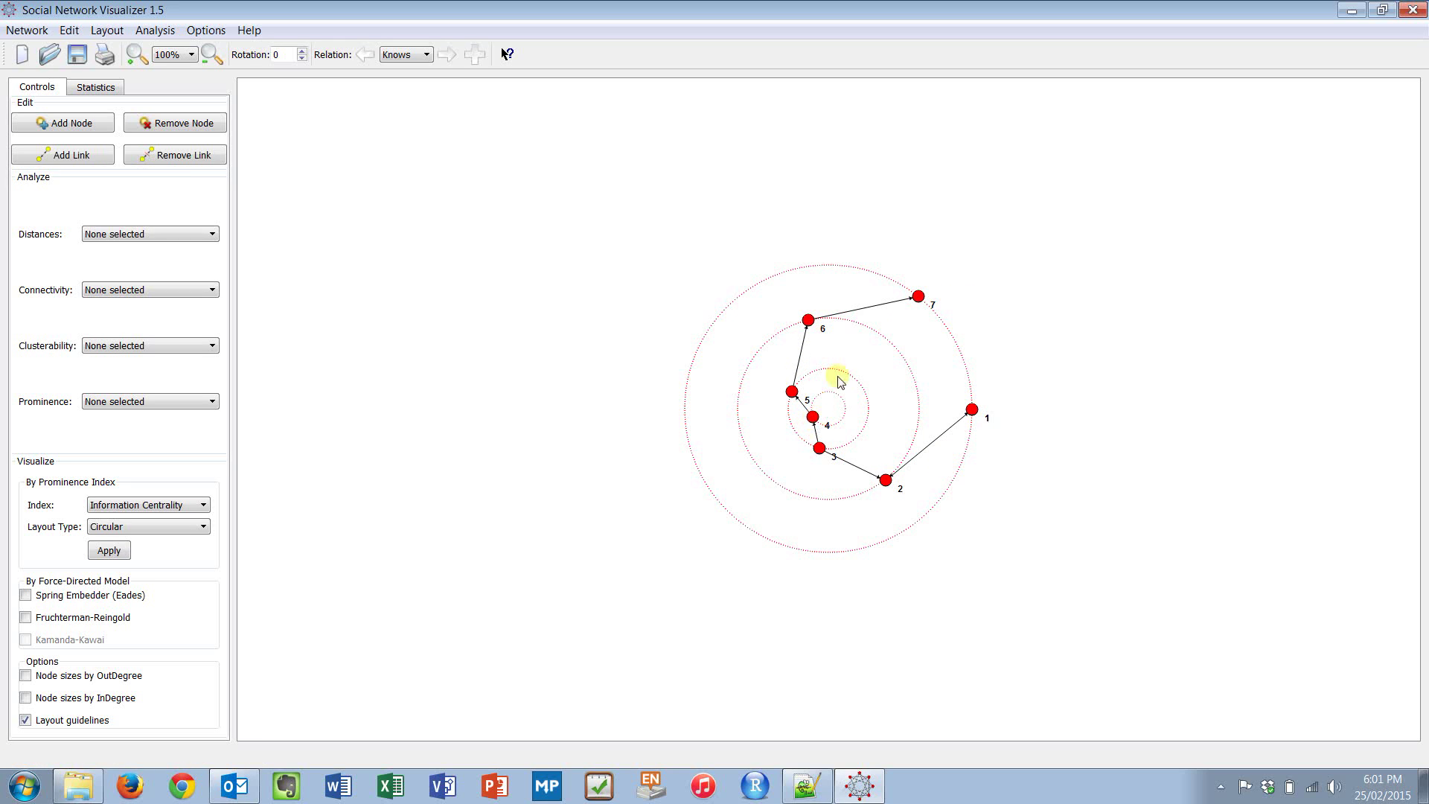
right_click(918, 297)
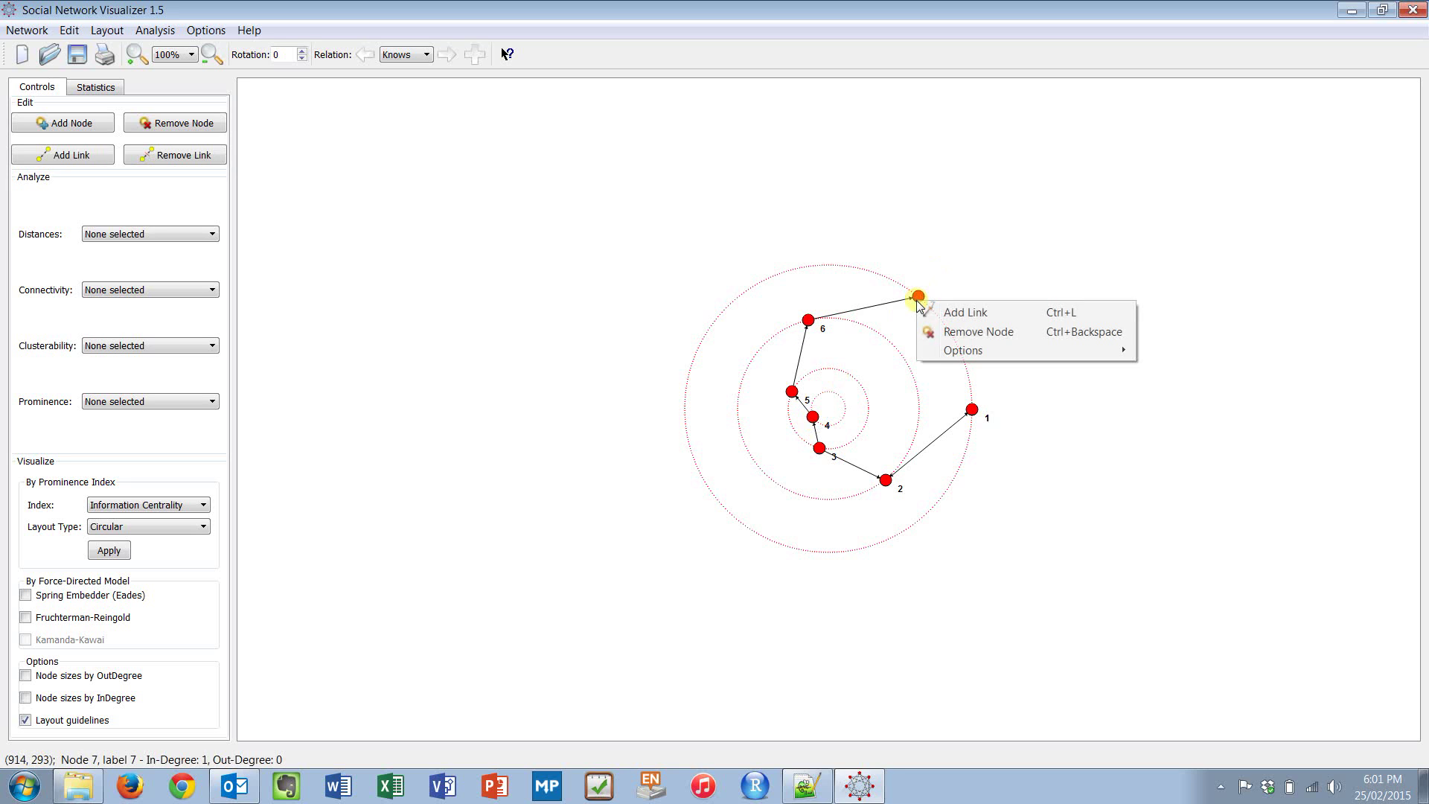
click(960, 312)
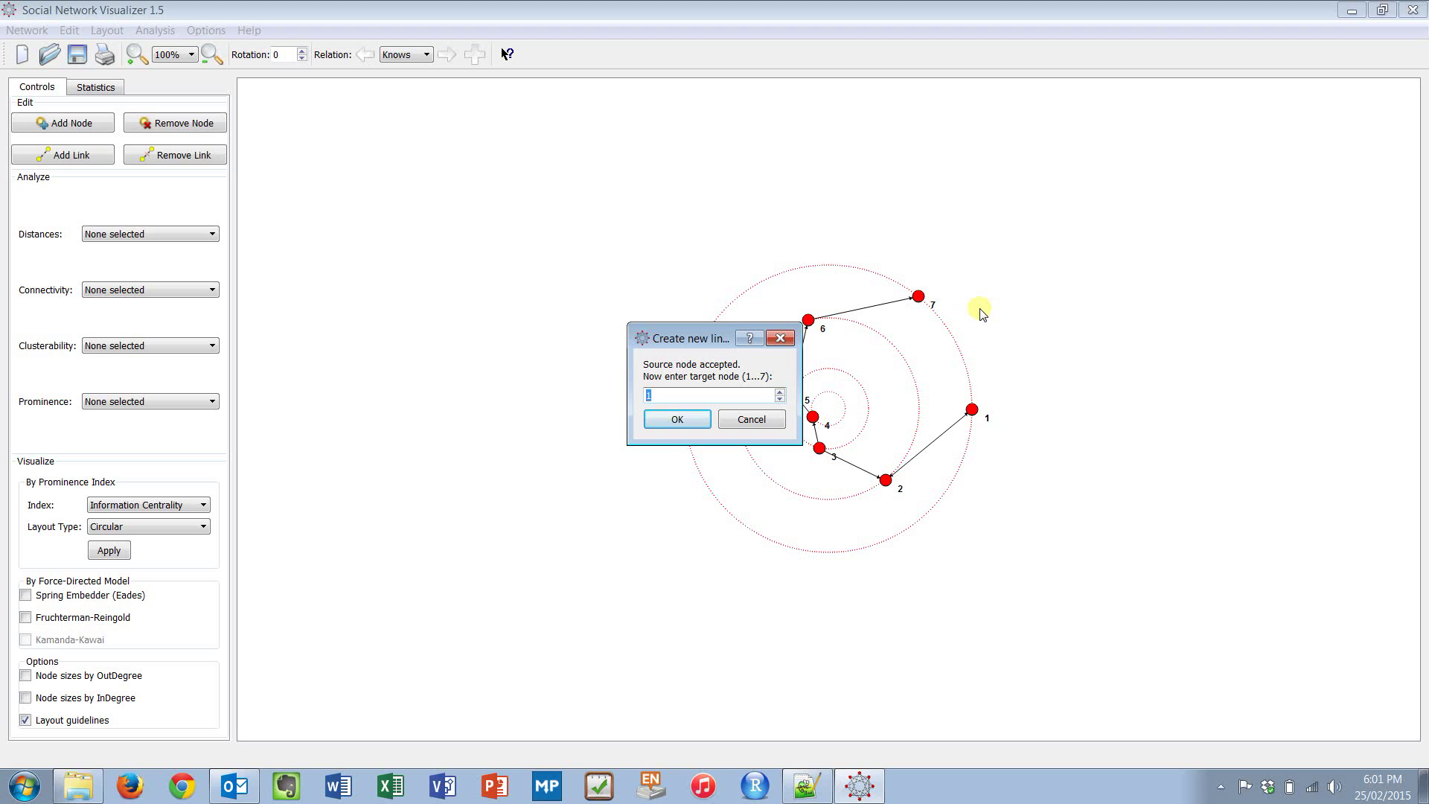
key(Return)
key(Return)
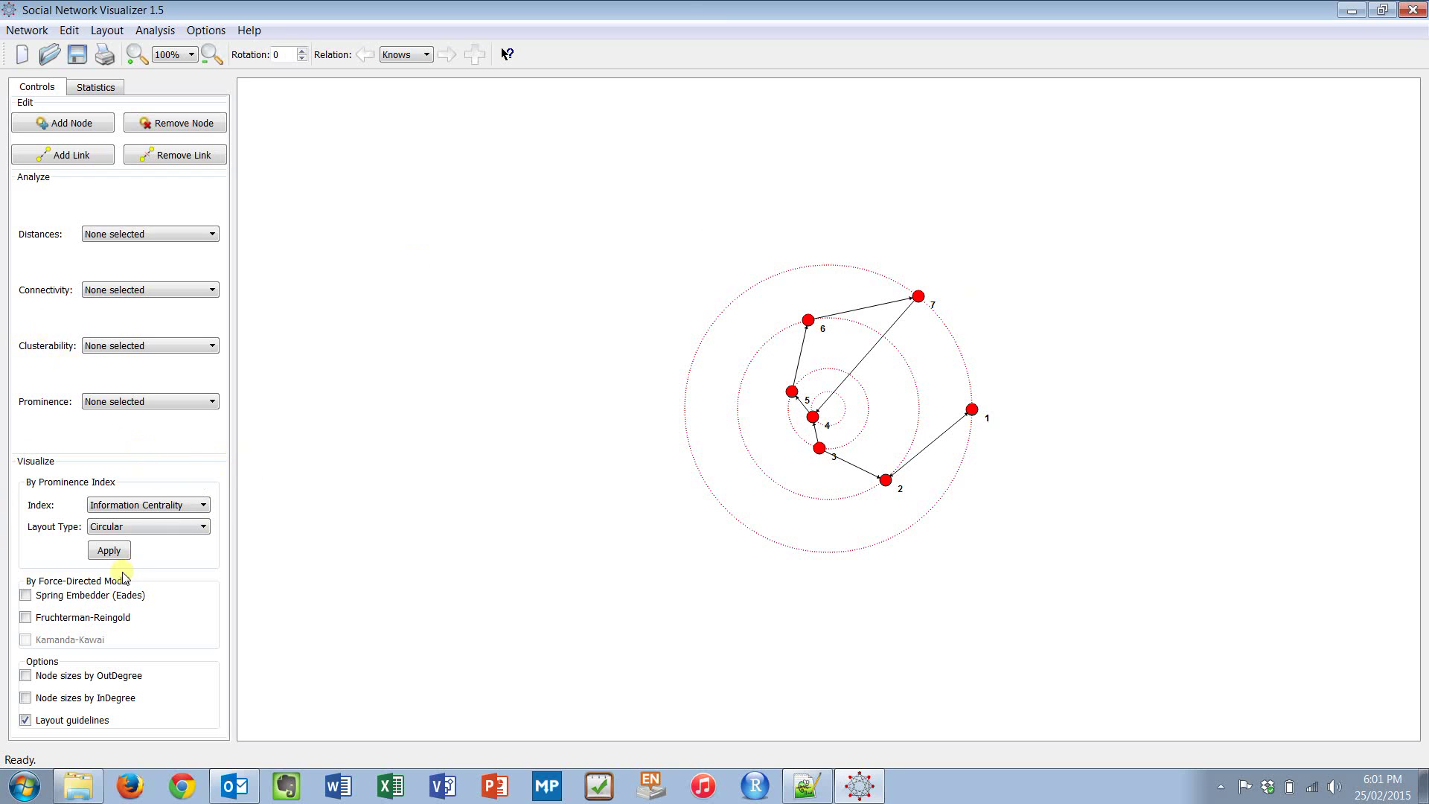
click(108, 550)
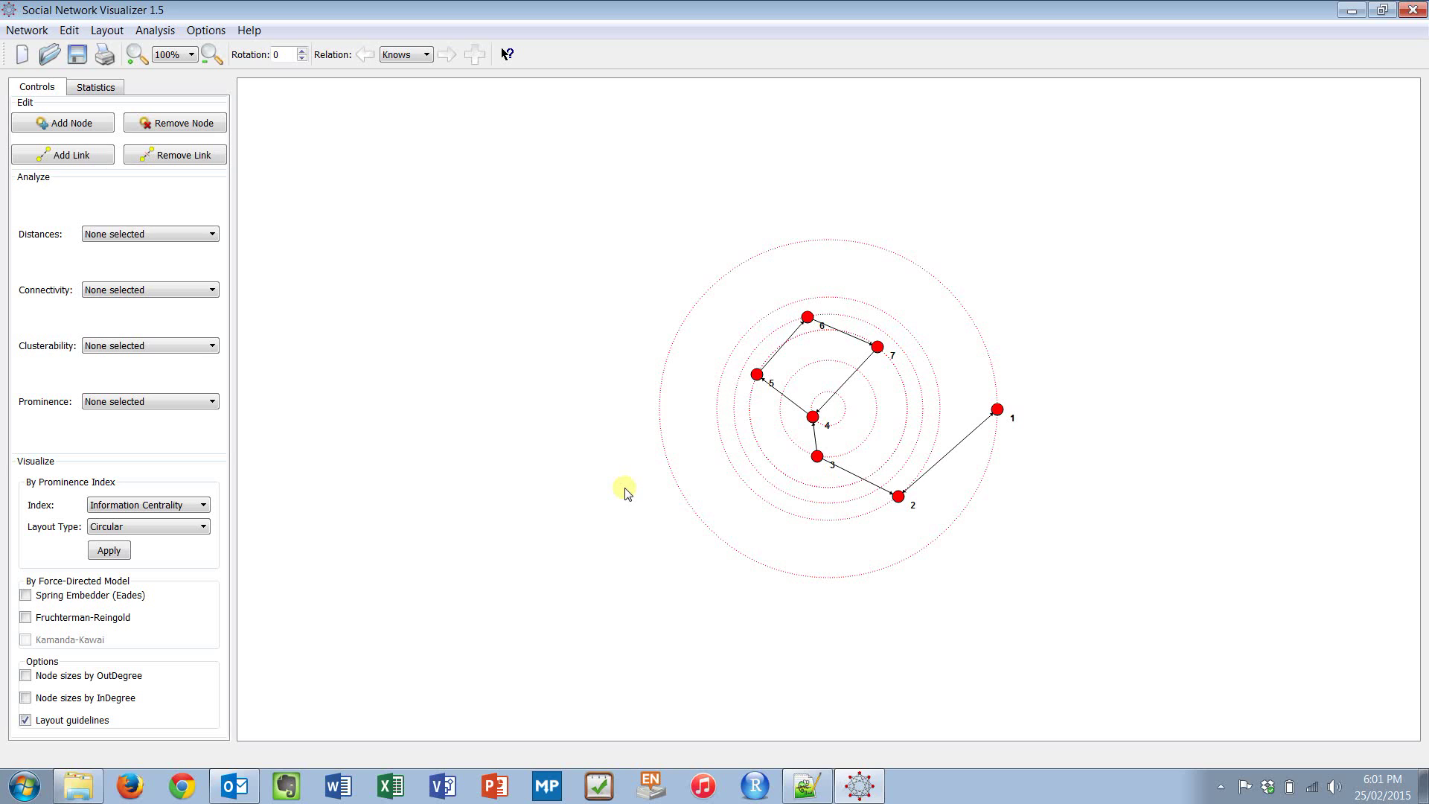
- Change node 5's shape to Box through its Options menu
right_click(756, 379)
mouse_move(792, 428)
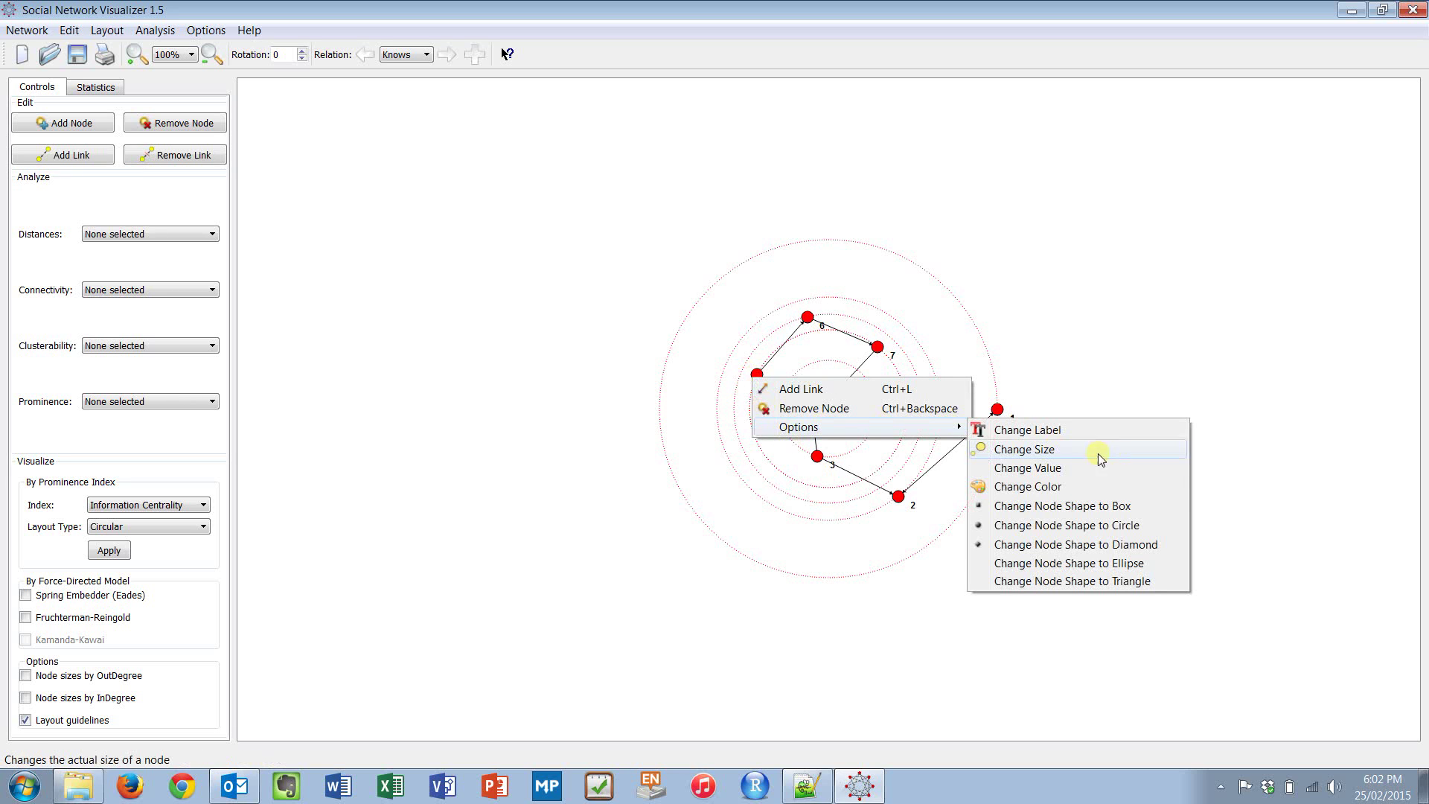
click(1033, 506)
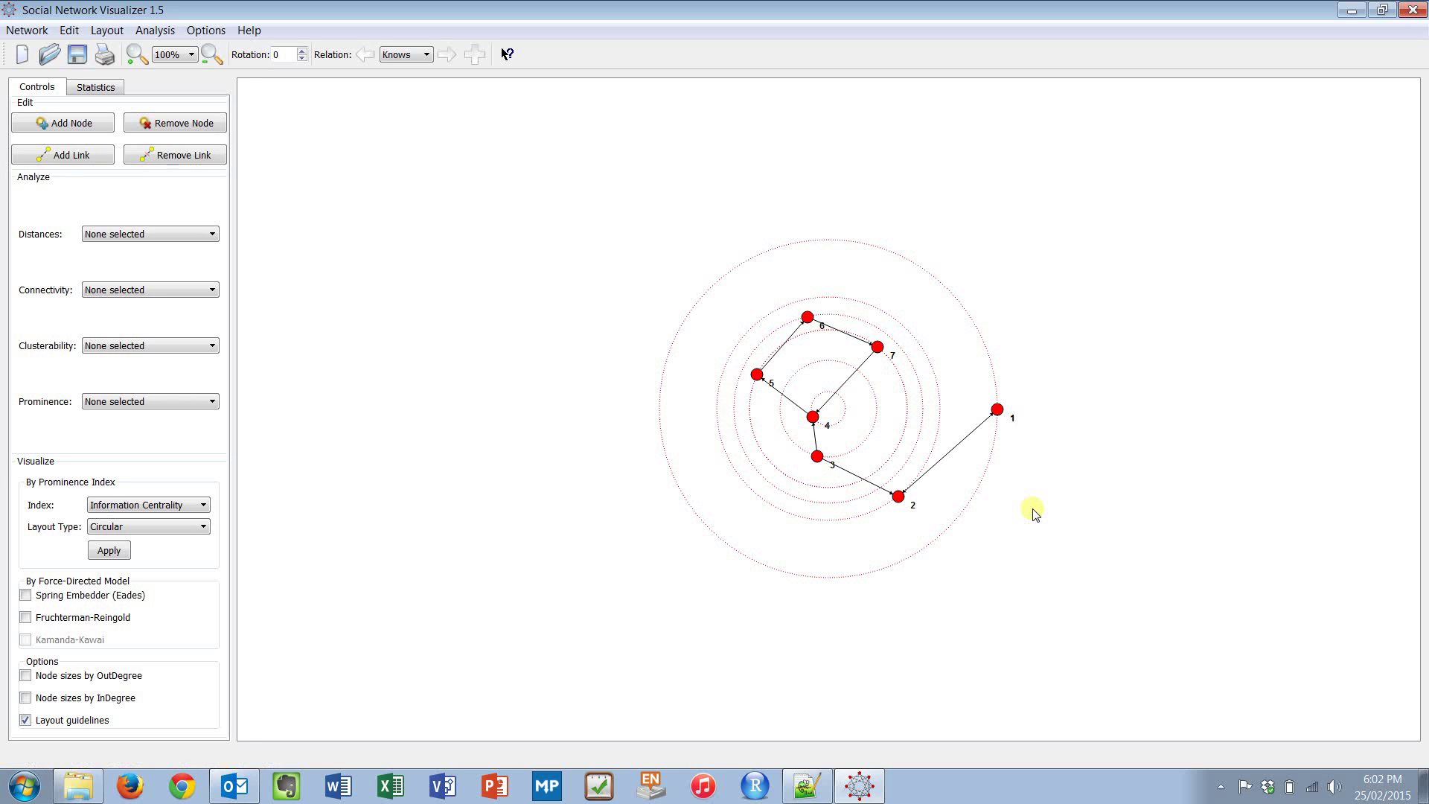
click(759, 377)
right_click(758, 378)
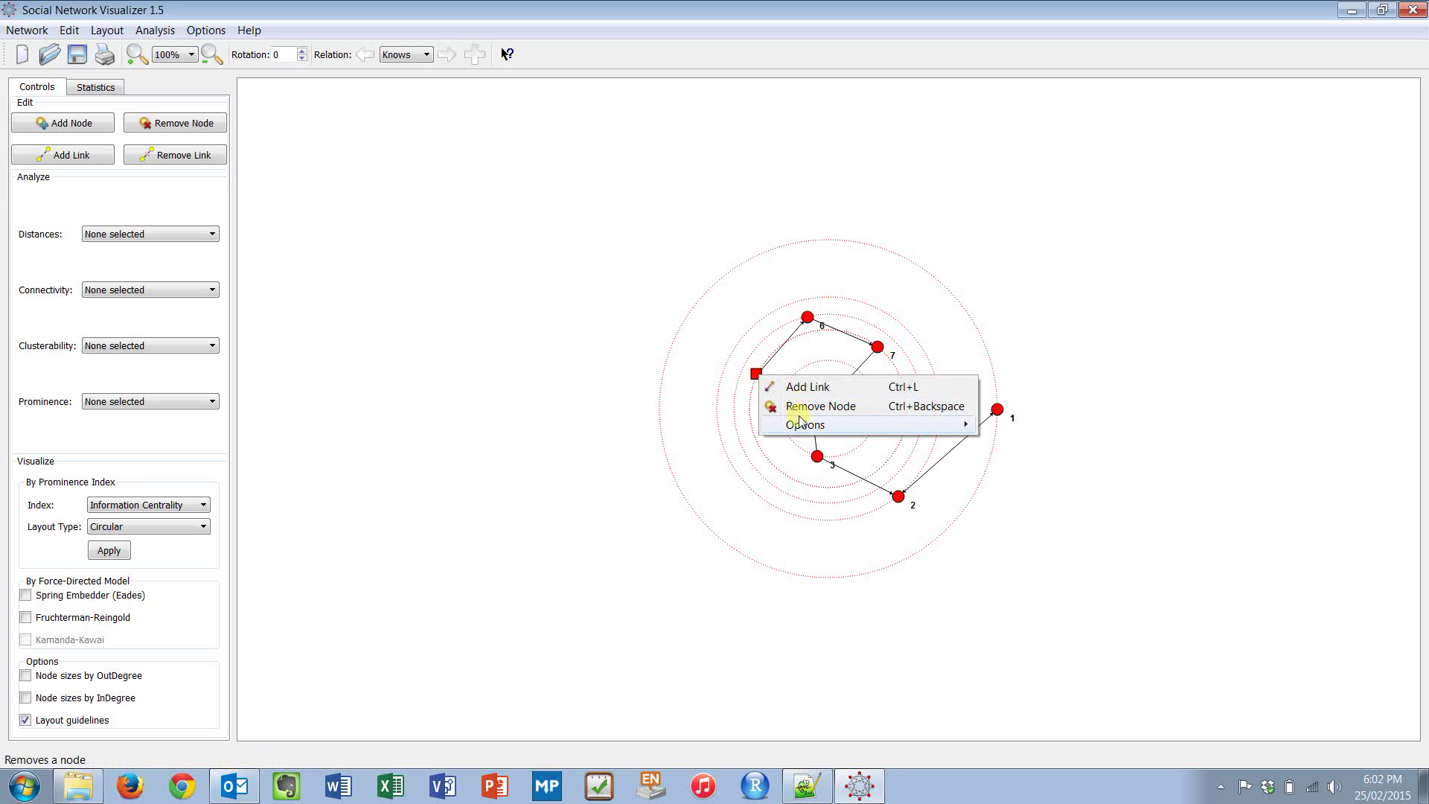
mouse_move(802, 424)
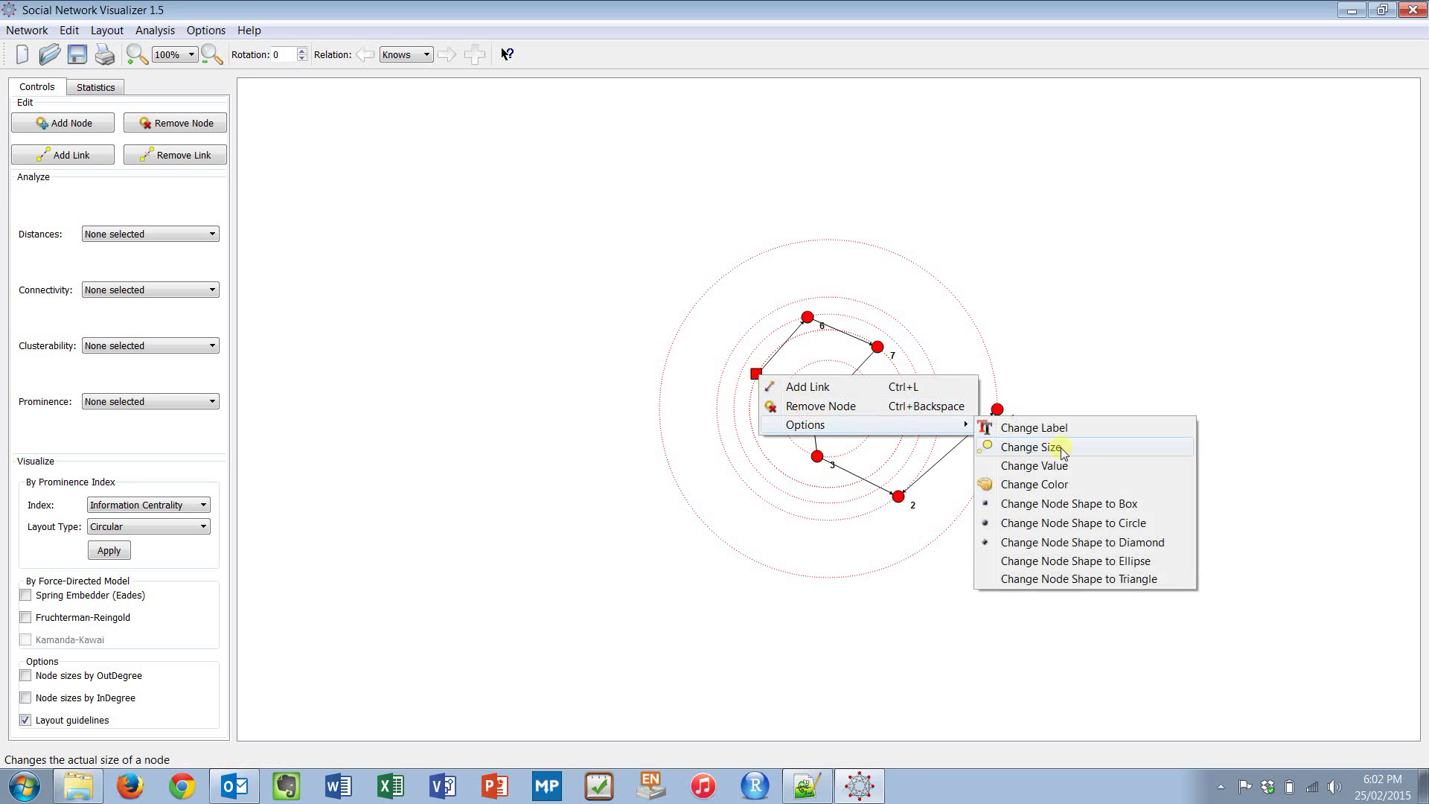
click(1043, 524)
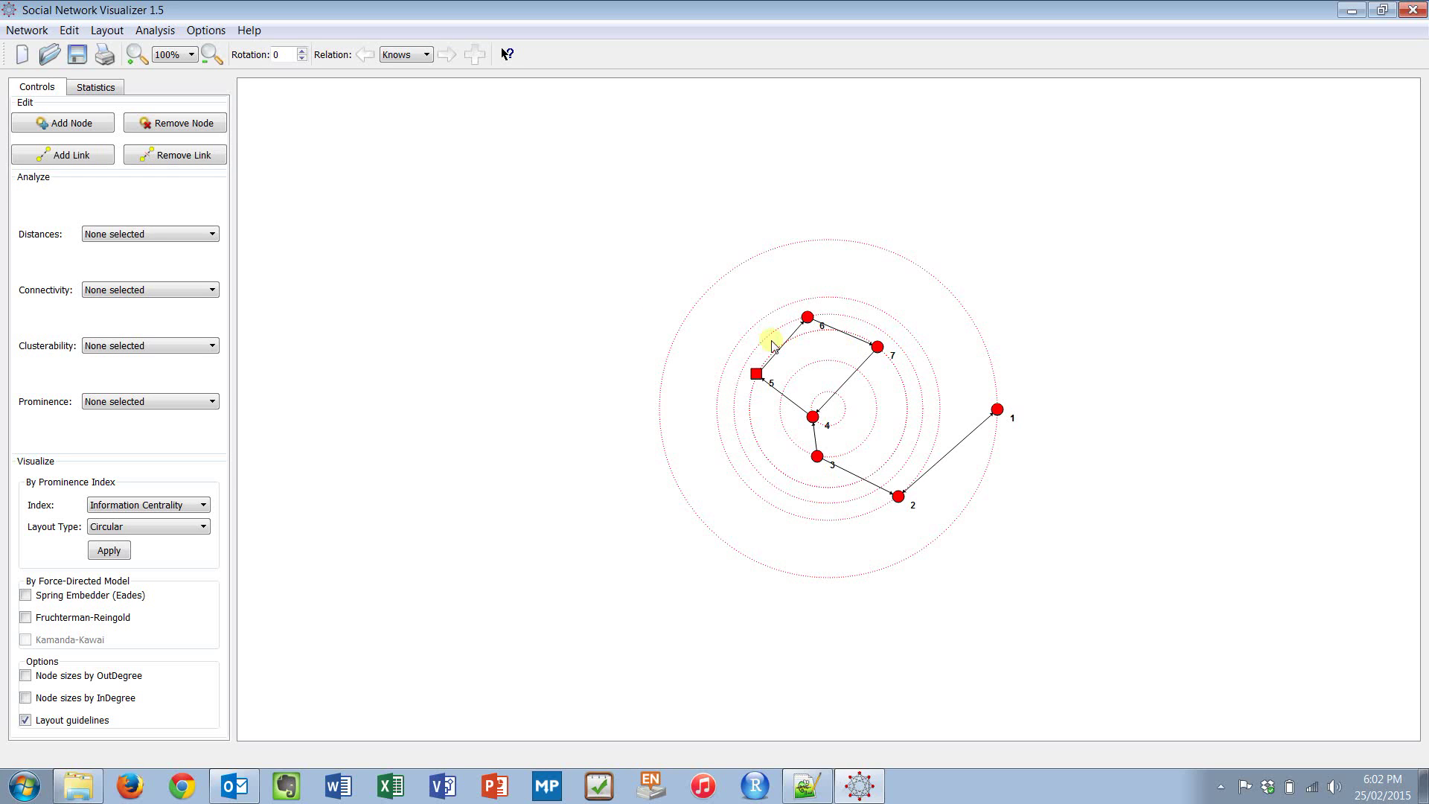
- Start exporting the network as an adjacency matrix from the Network menu
click(45, 33)
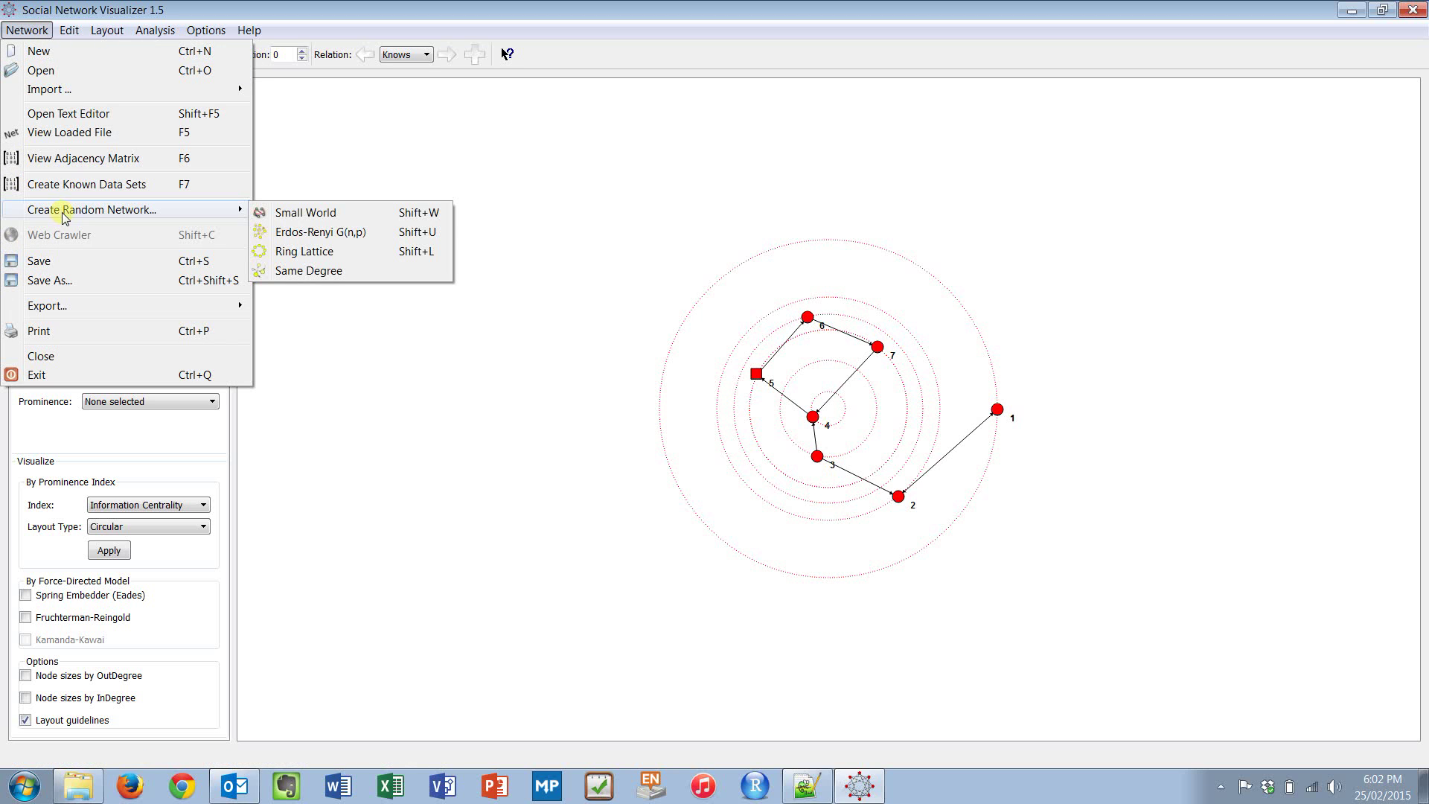
mouse_move(73, 310)
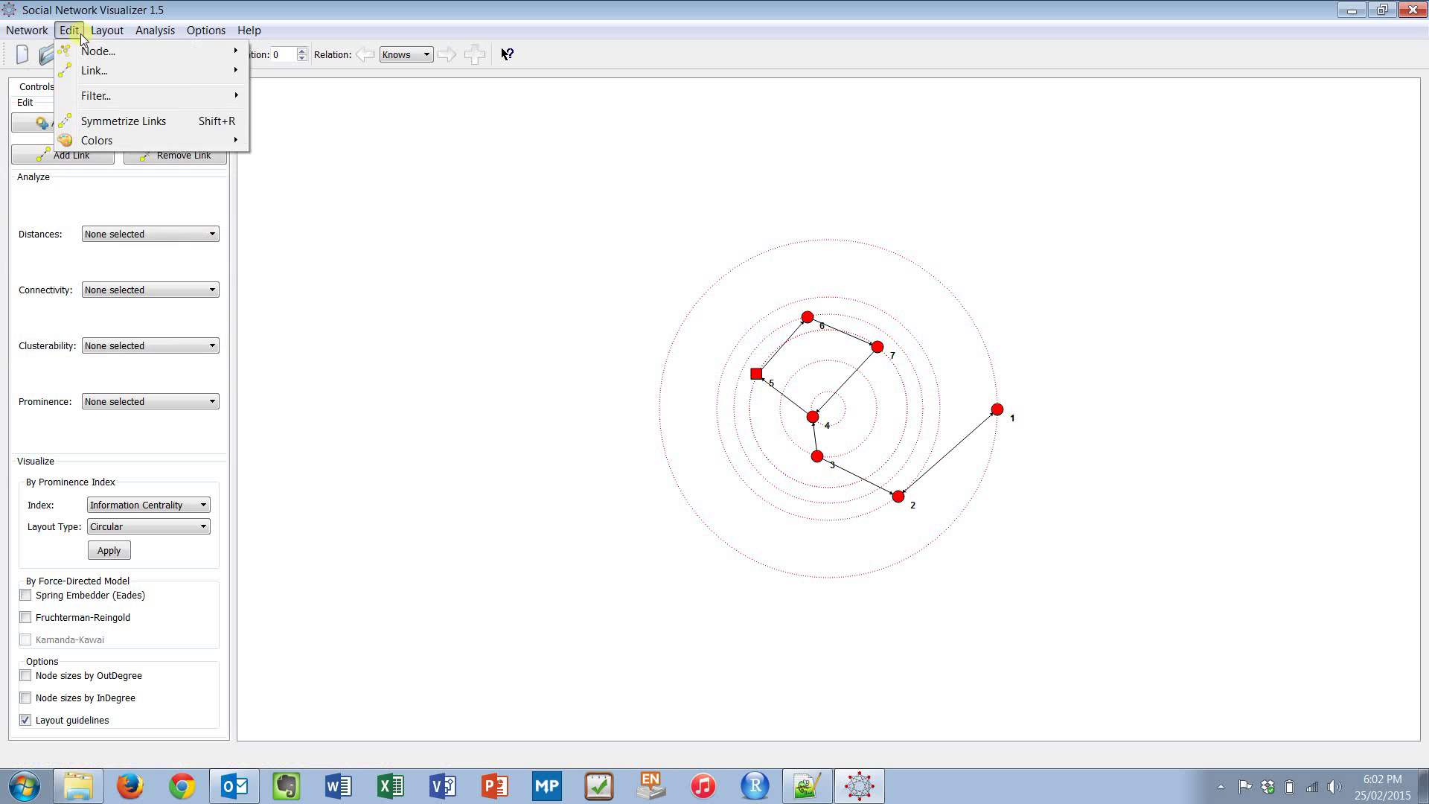
mouse_move(90, 34)
mouse_move(27, 30)
mouse_move(75, 214)
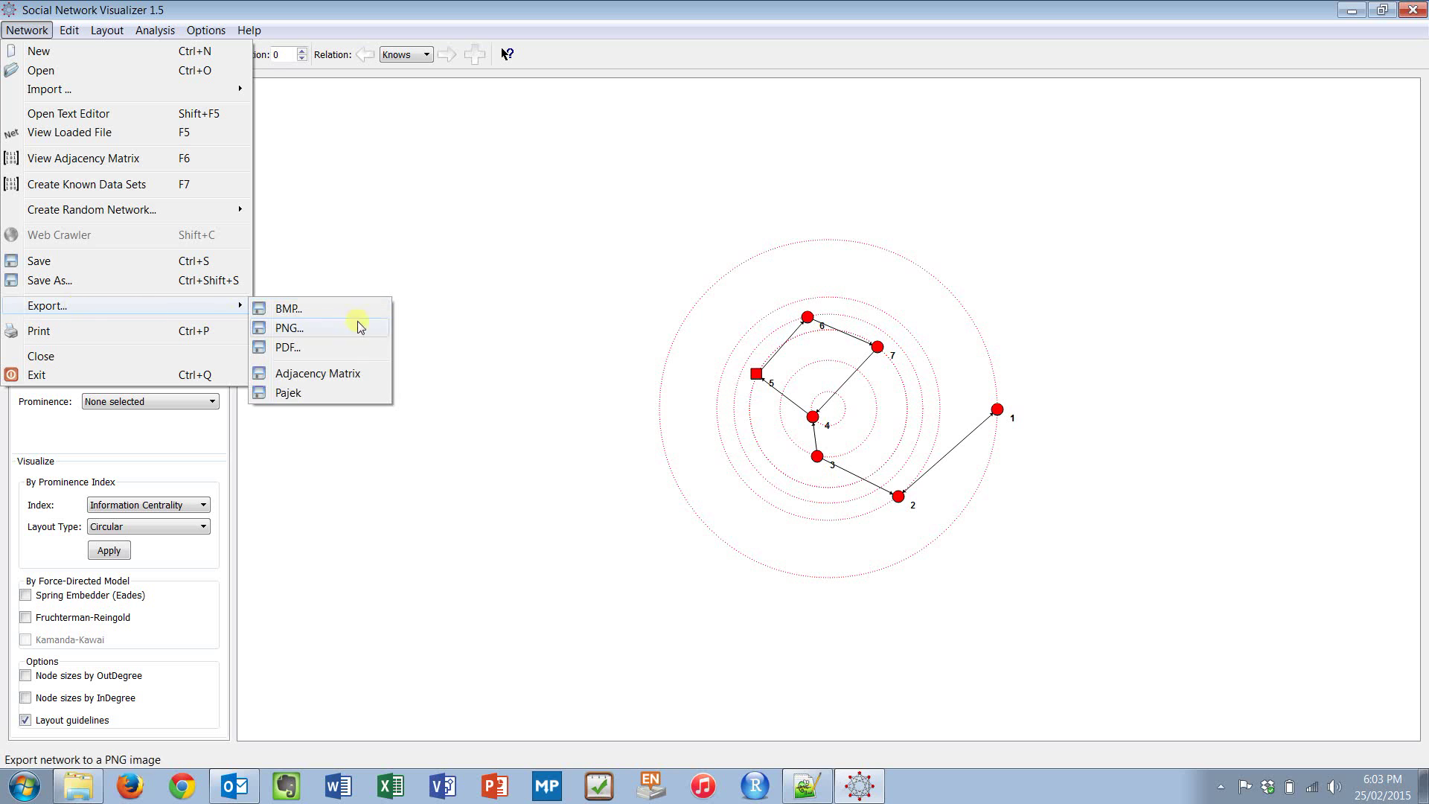
click(340, 372)
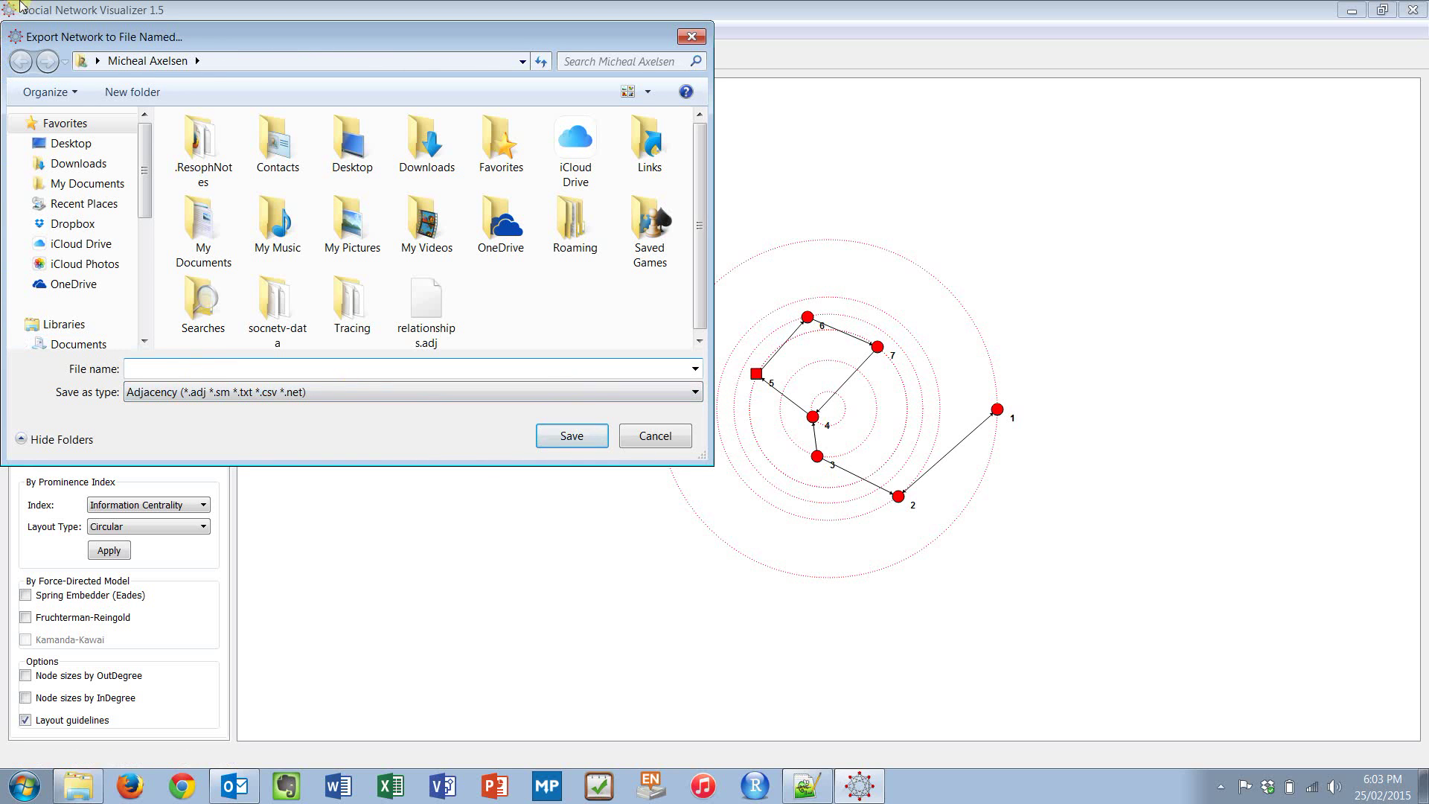
- Save it as relationships.adj in Downloads, replacing the old file and dismissing the warning
click(93, 161)
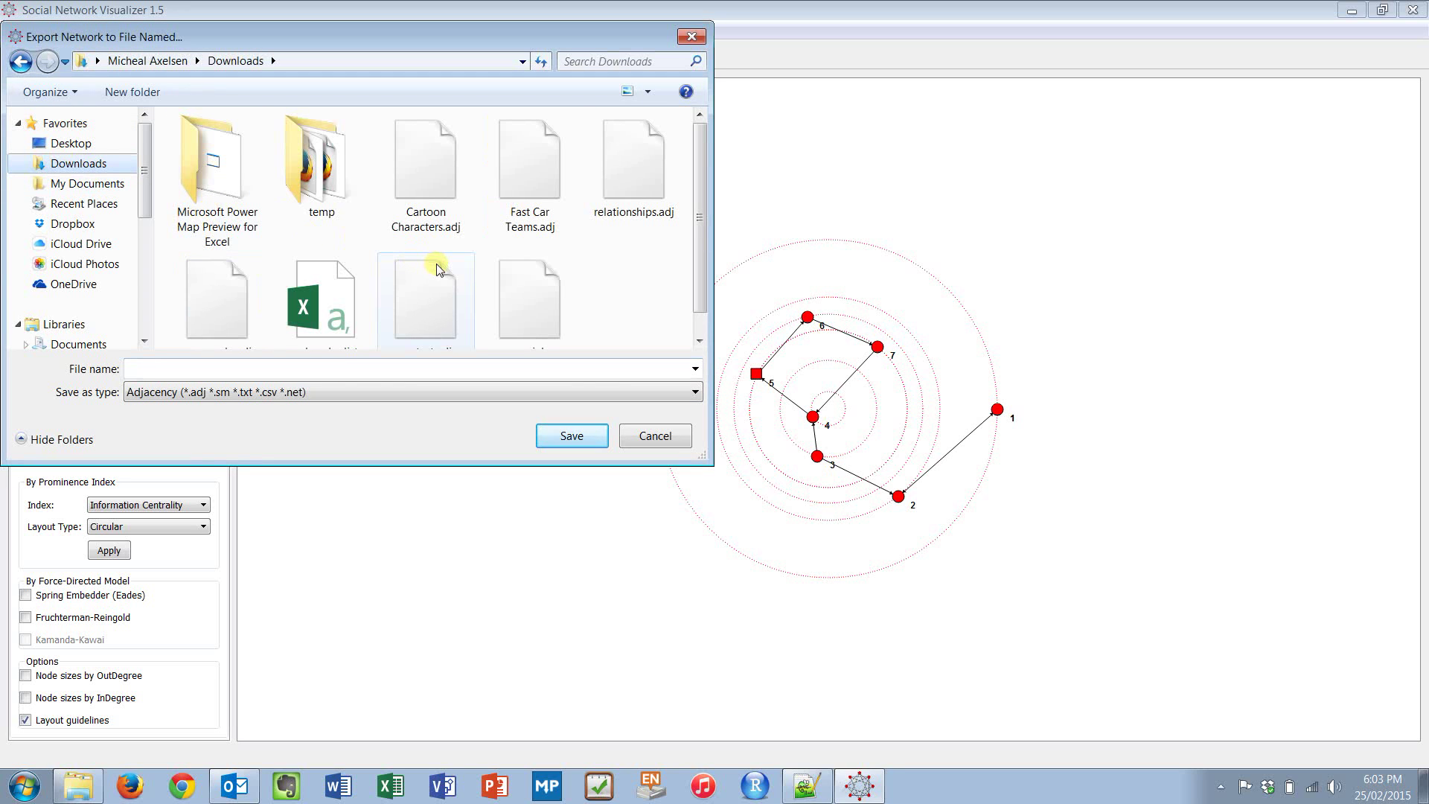
click(321, 368)
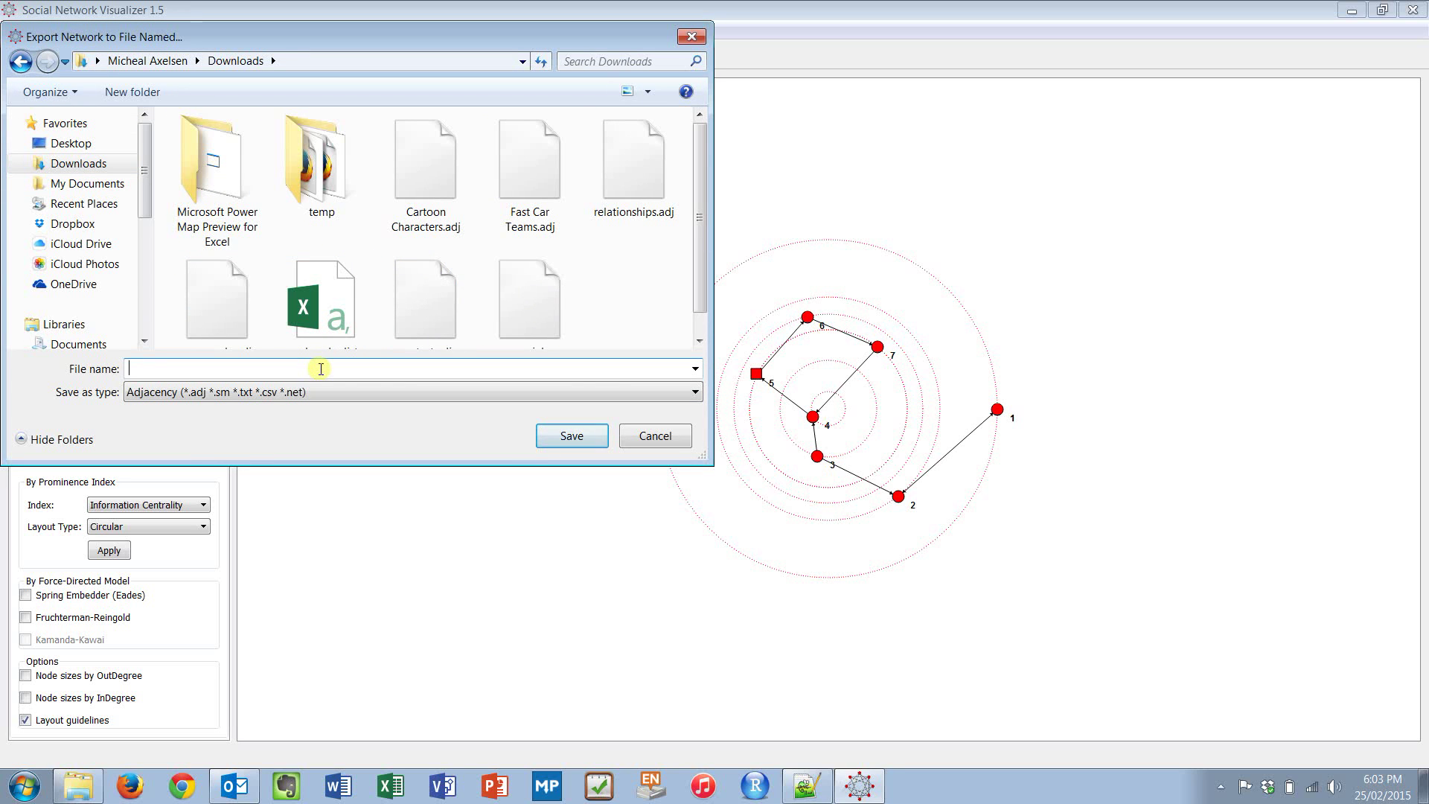
text(adjacency.)
key(ctrl+a)
text(relationships.adj)
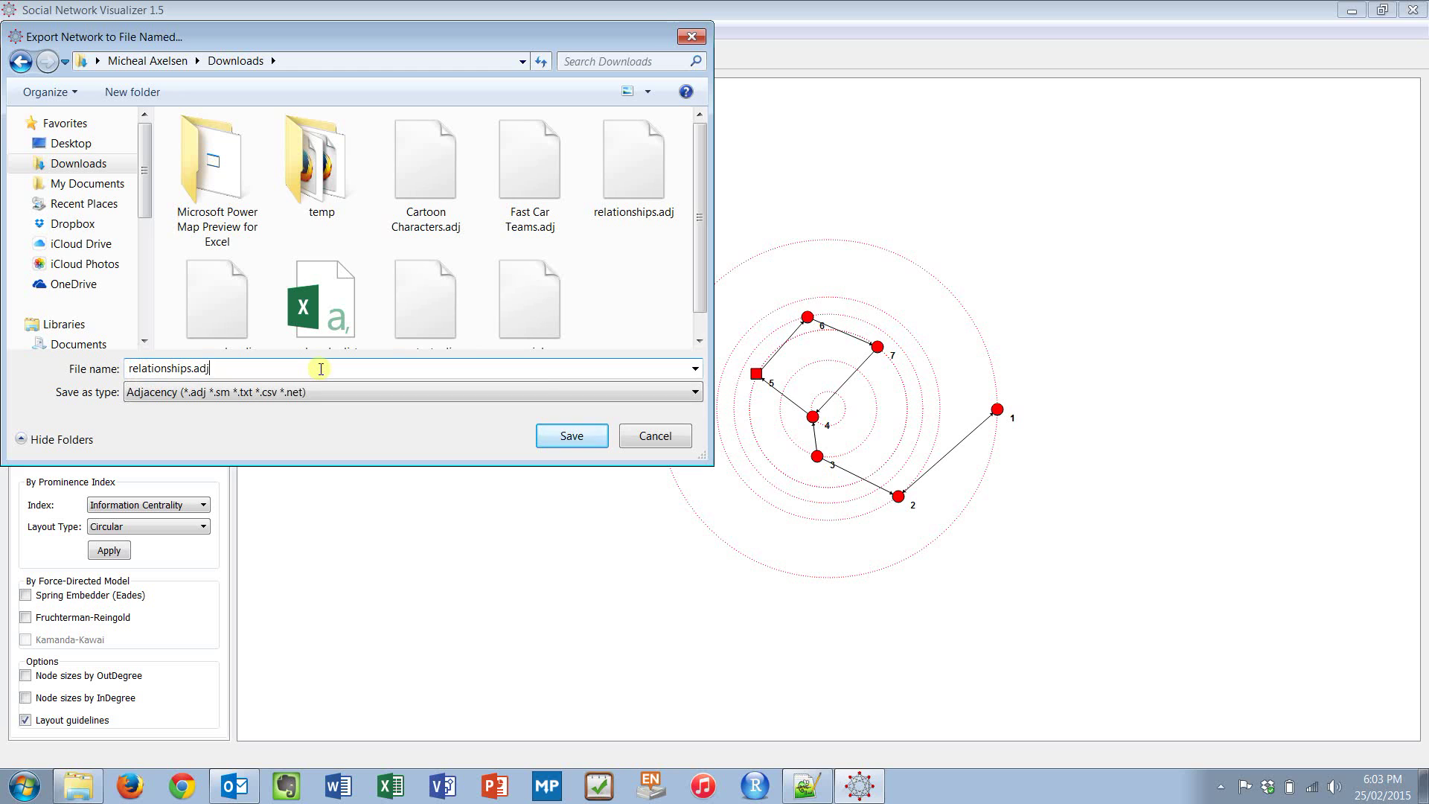
key(Return)
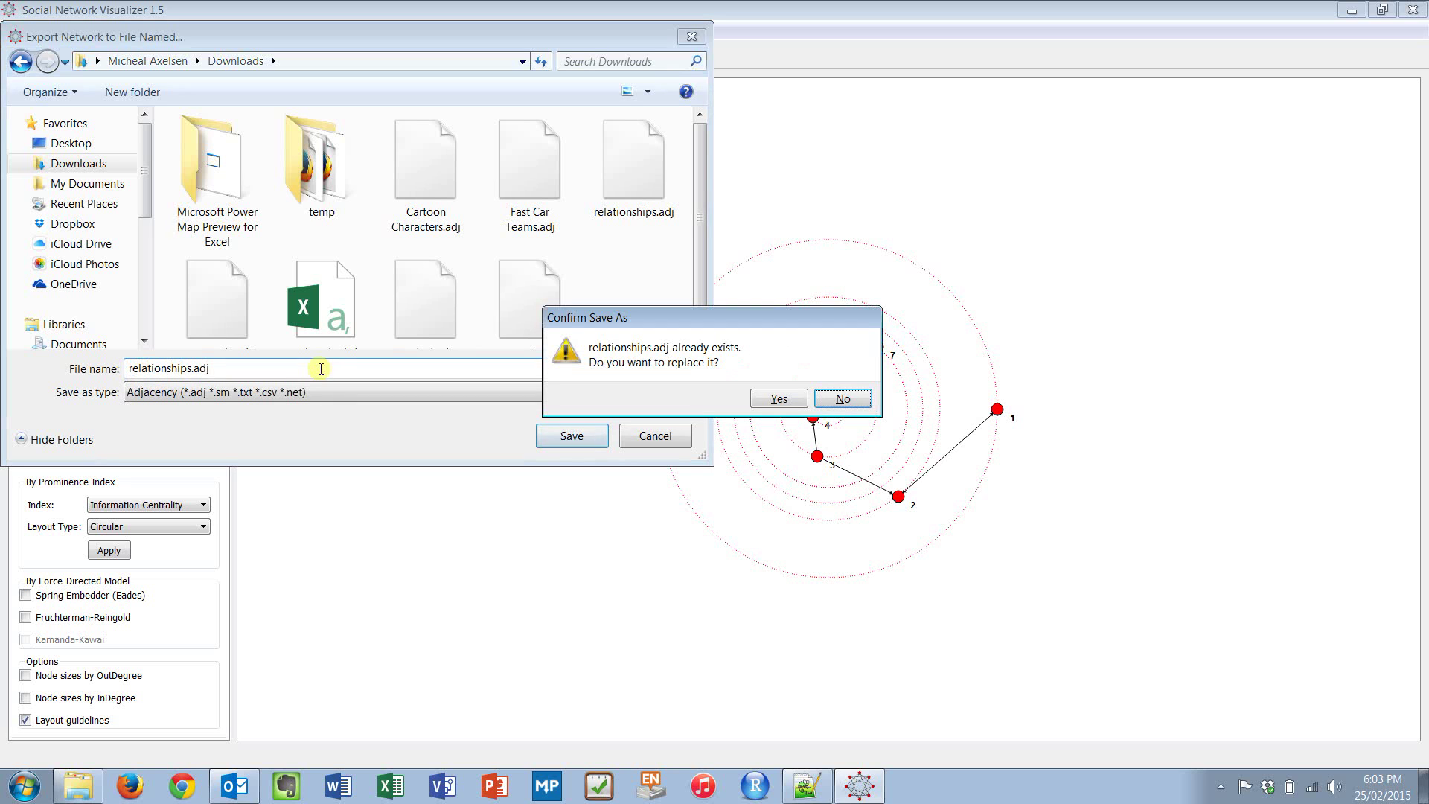
click(790, 400)
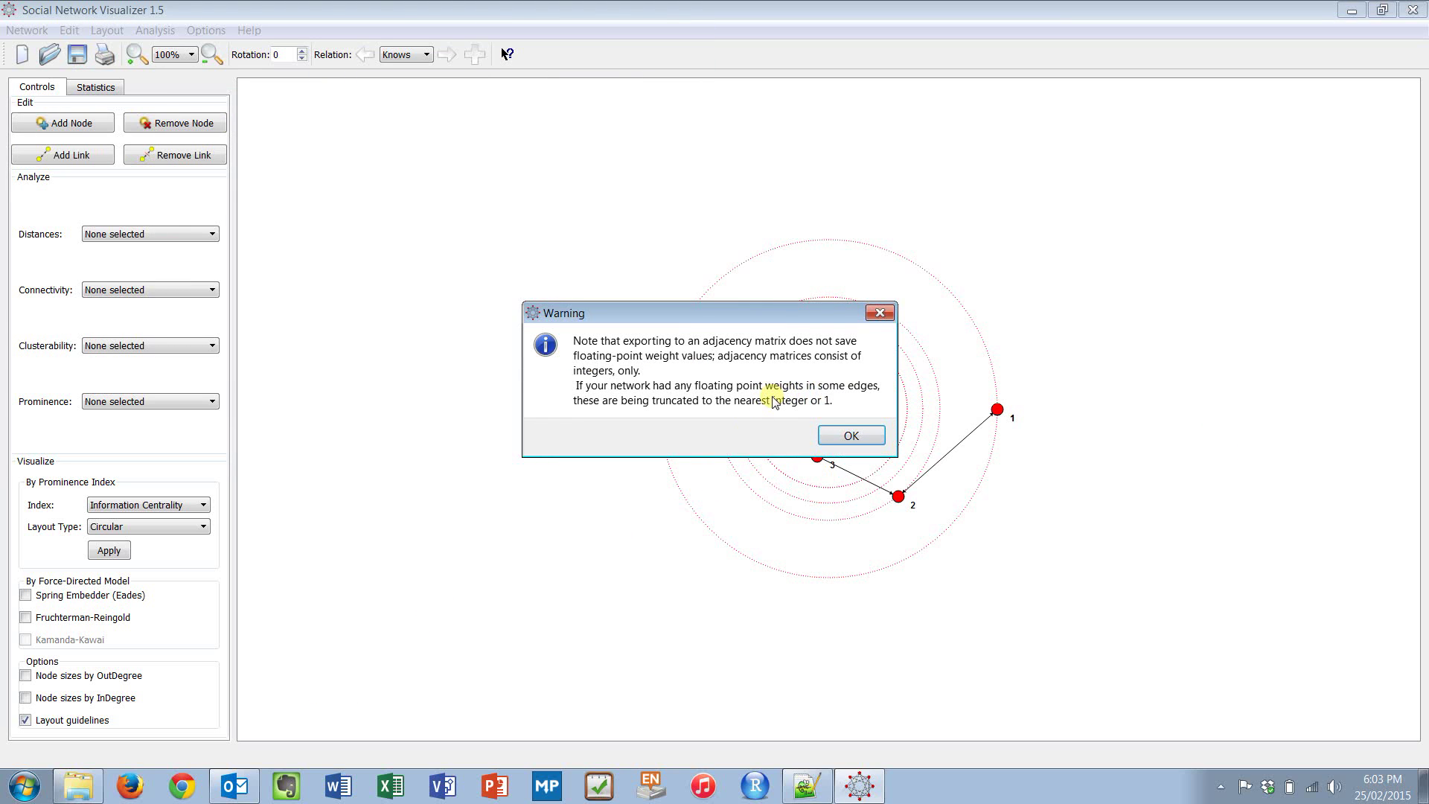
key(Return)
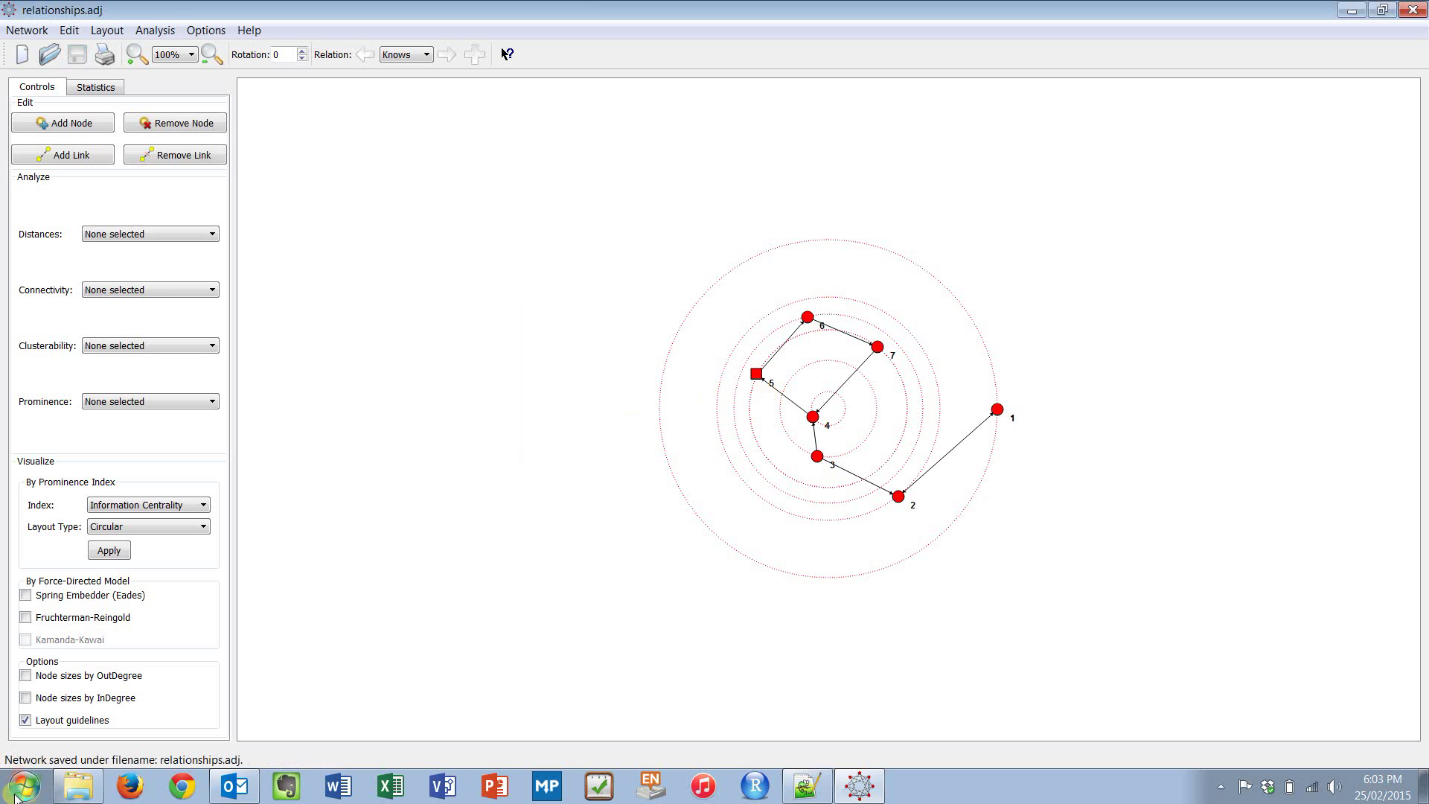
- Open relationships.adj from Downloads in Notepad++ and reload its updated contents
click(78, 786)
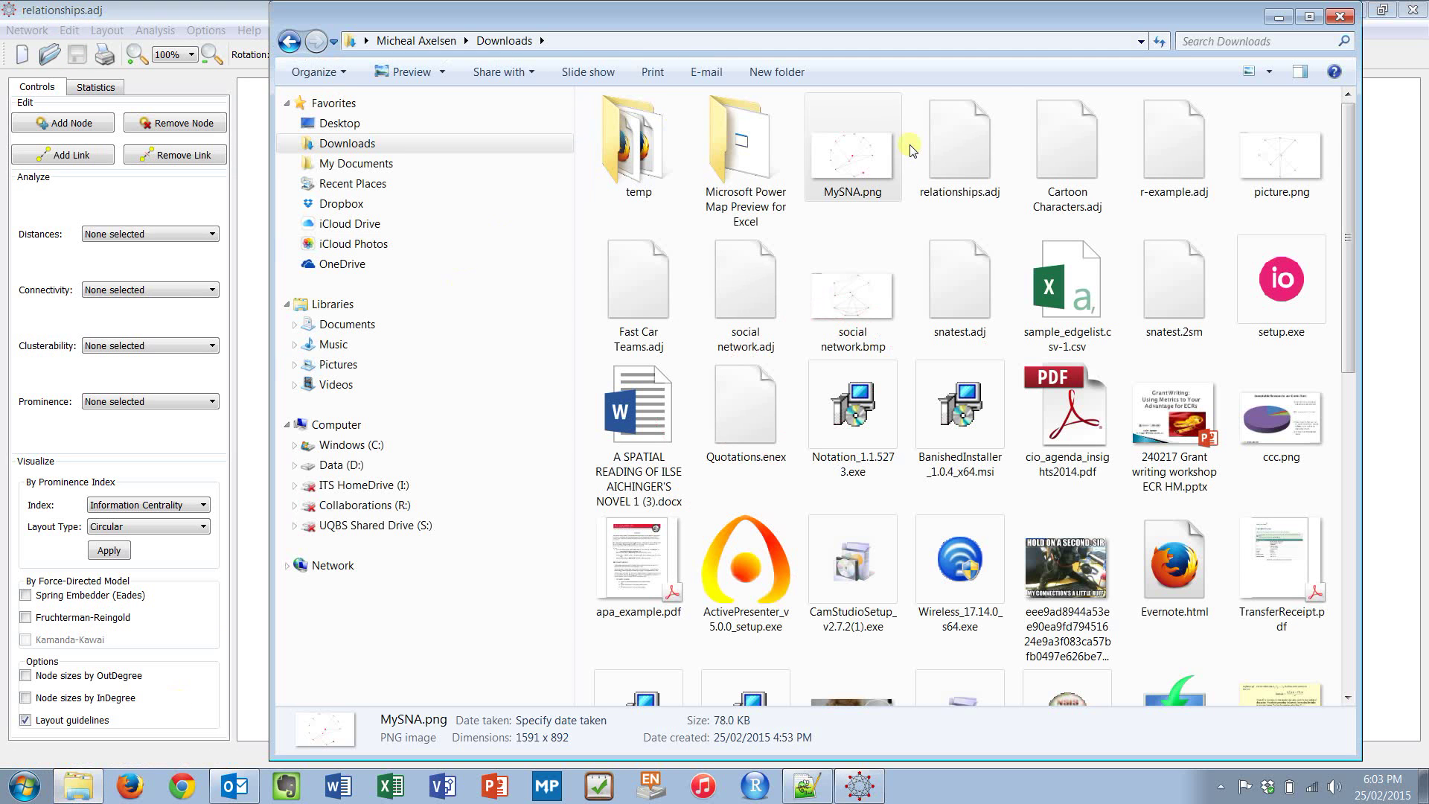
click(967, 178)
right_click(968, 179)
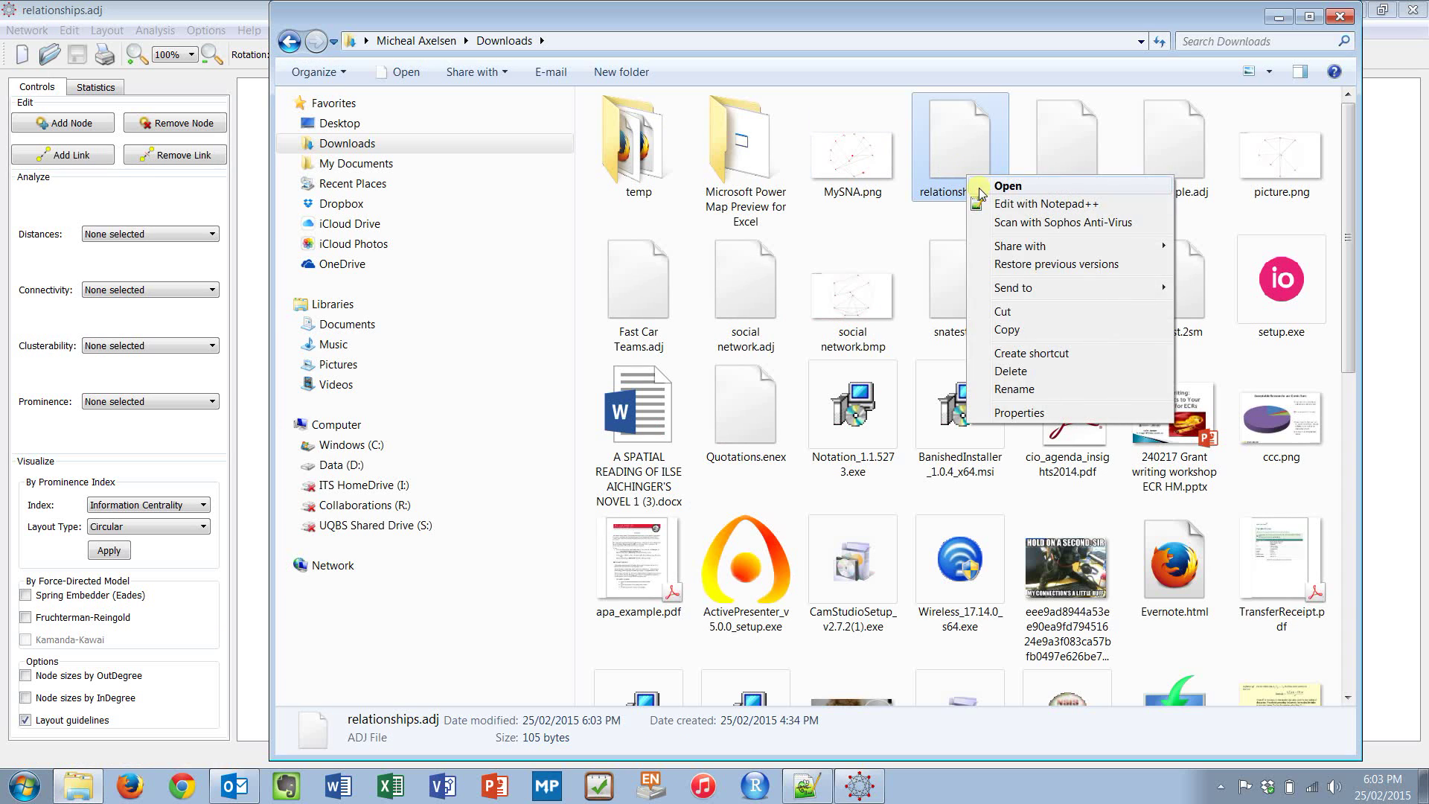
click(1013, 198)
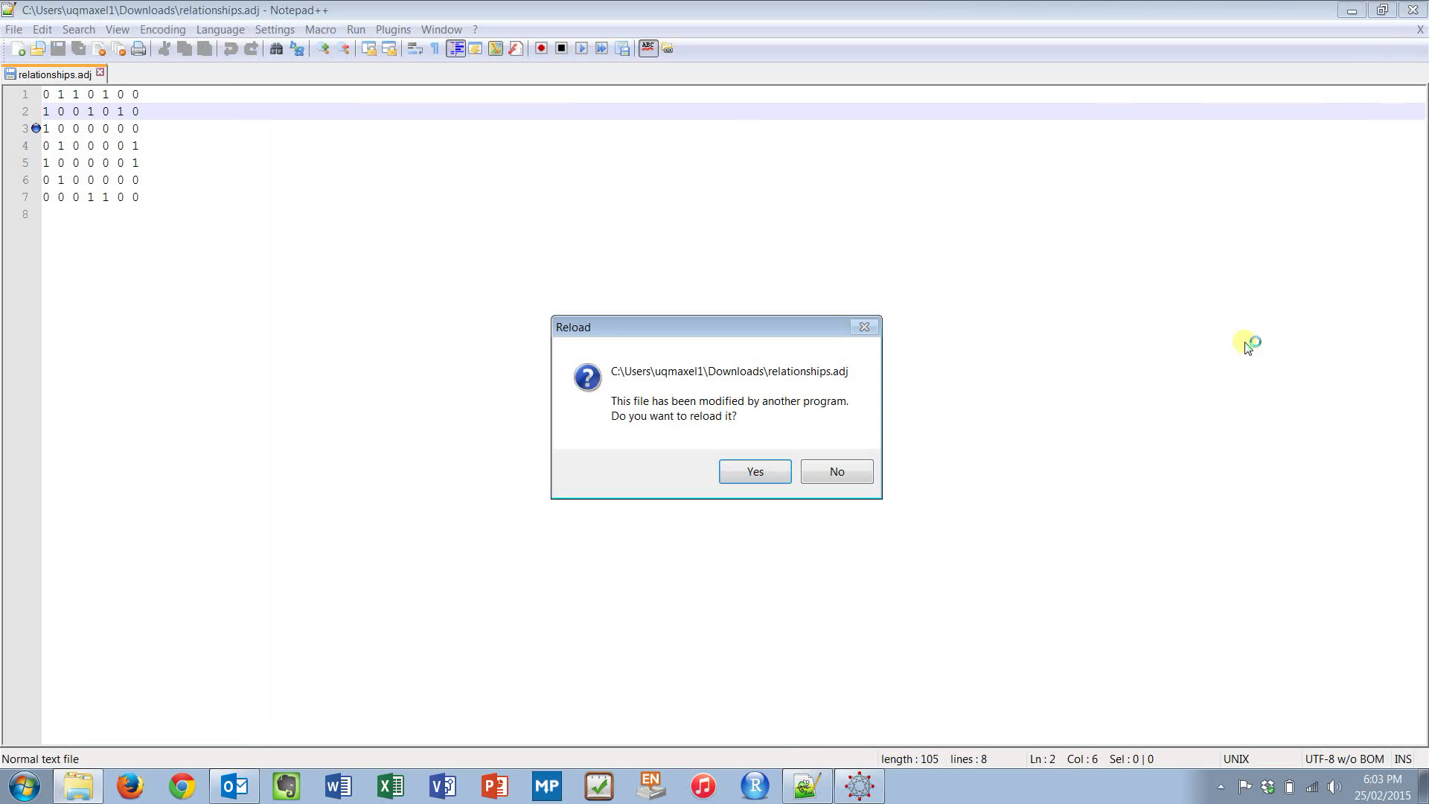
key(Return)
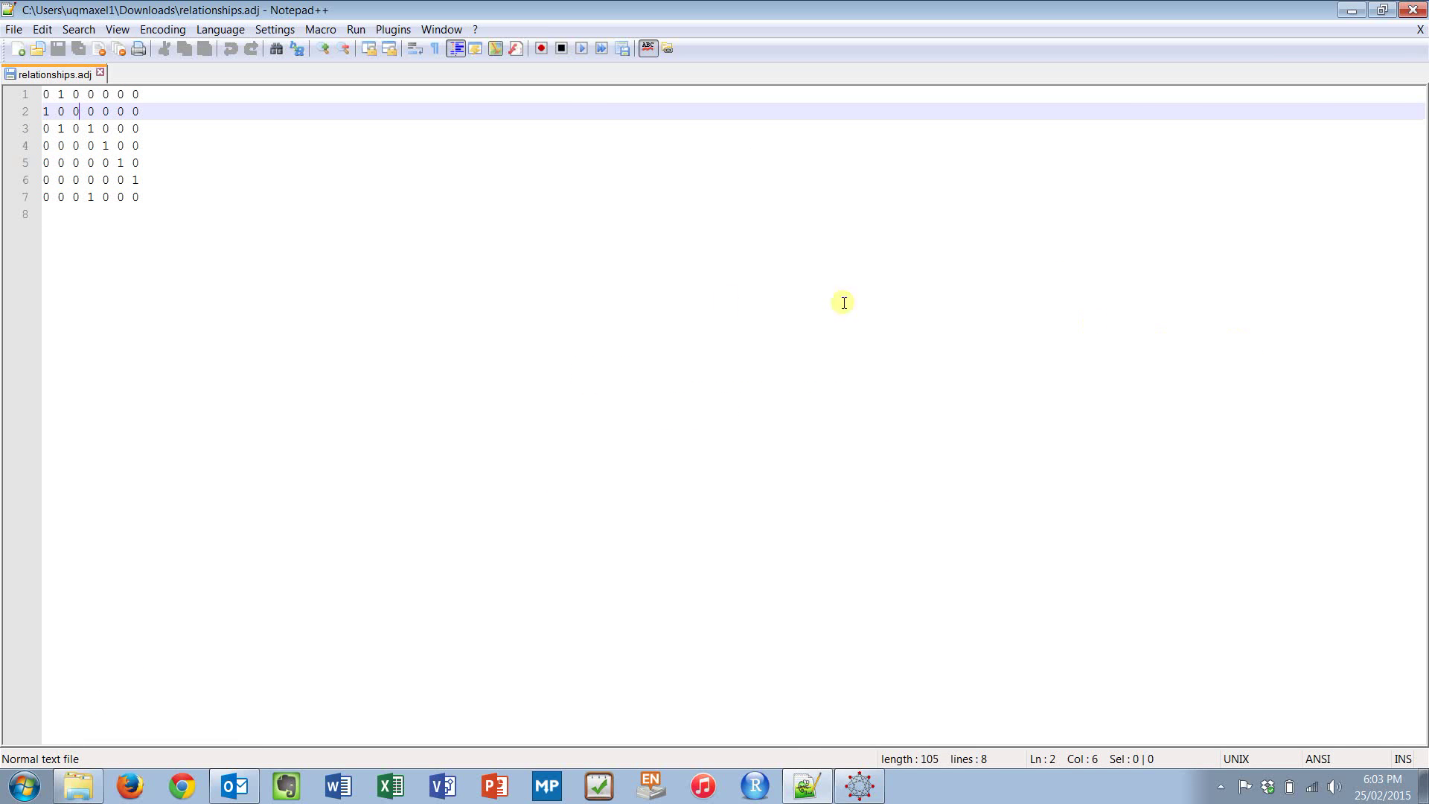
- Select the seven matrix rows to inspect them, then return to SocNetV
click(153, 147)
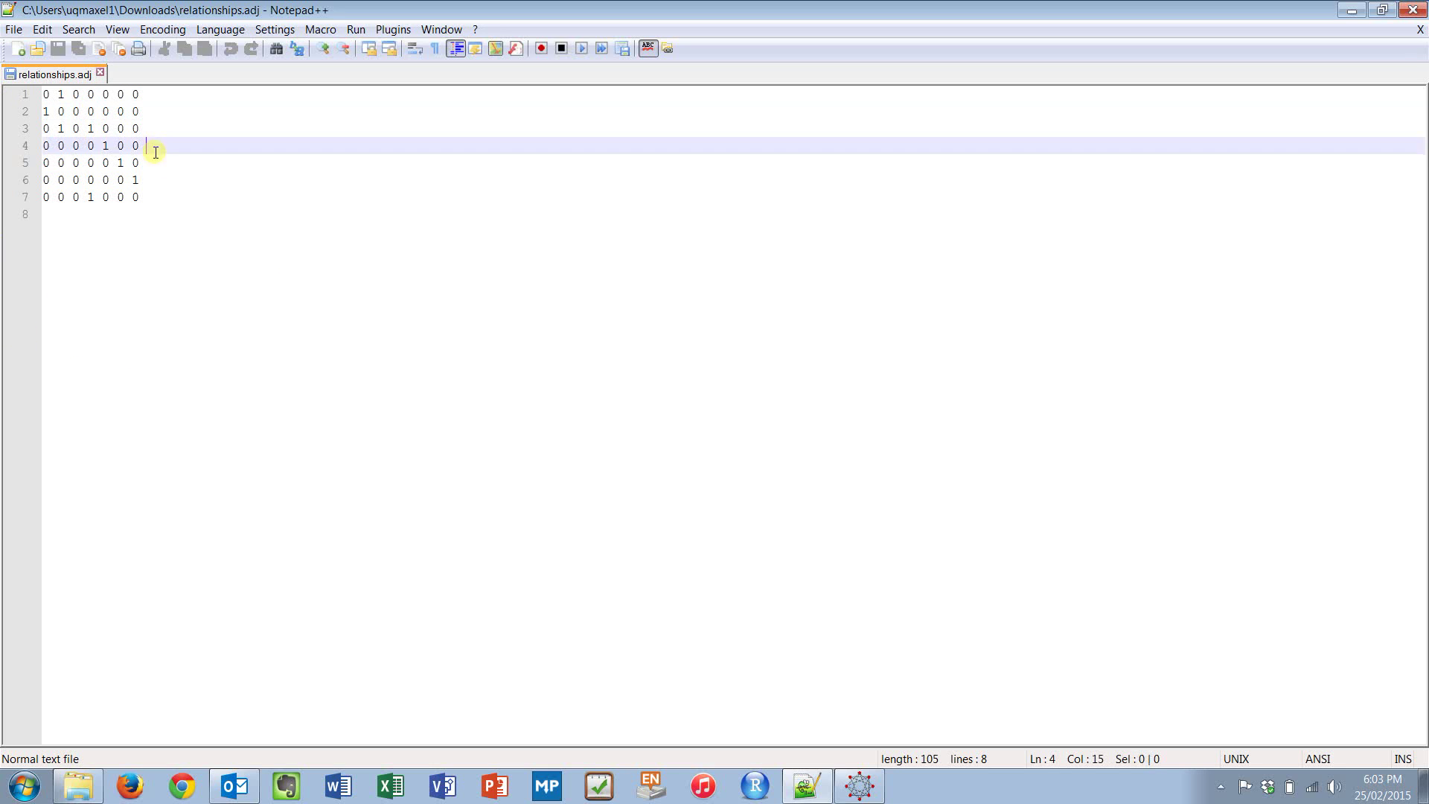
click(167, 213)
drag(145, 197, 43, 94)
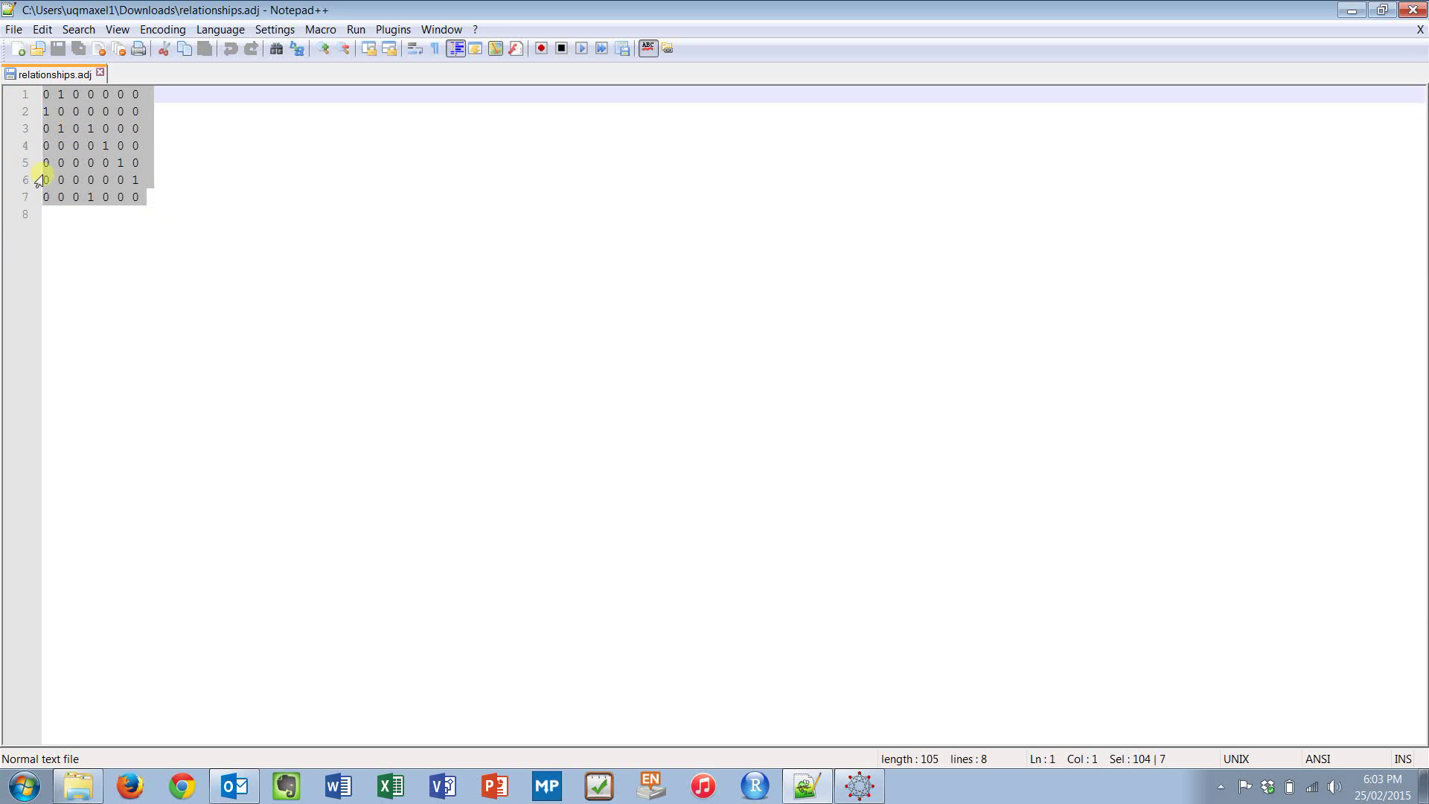
click(57, 196)
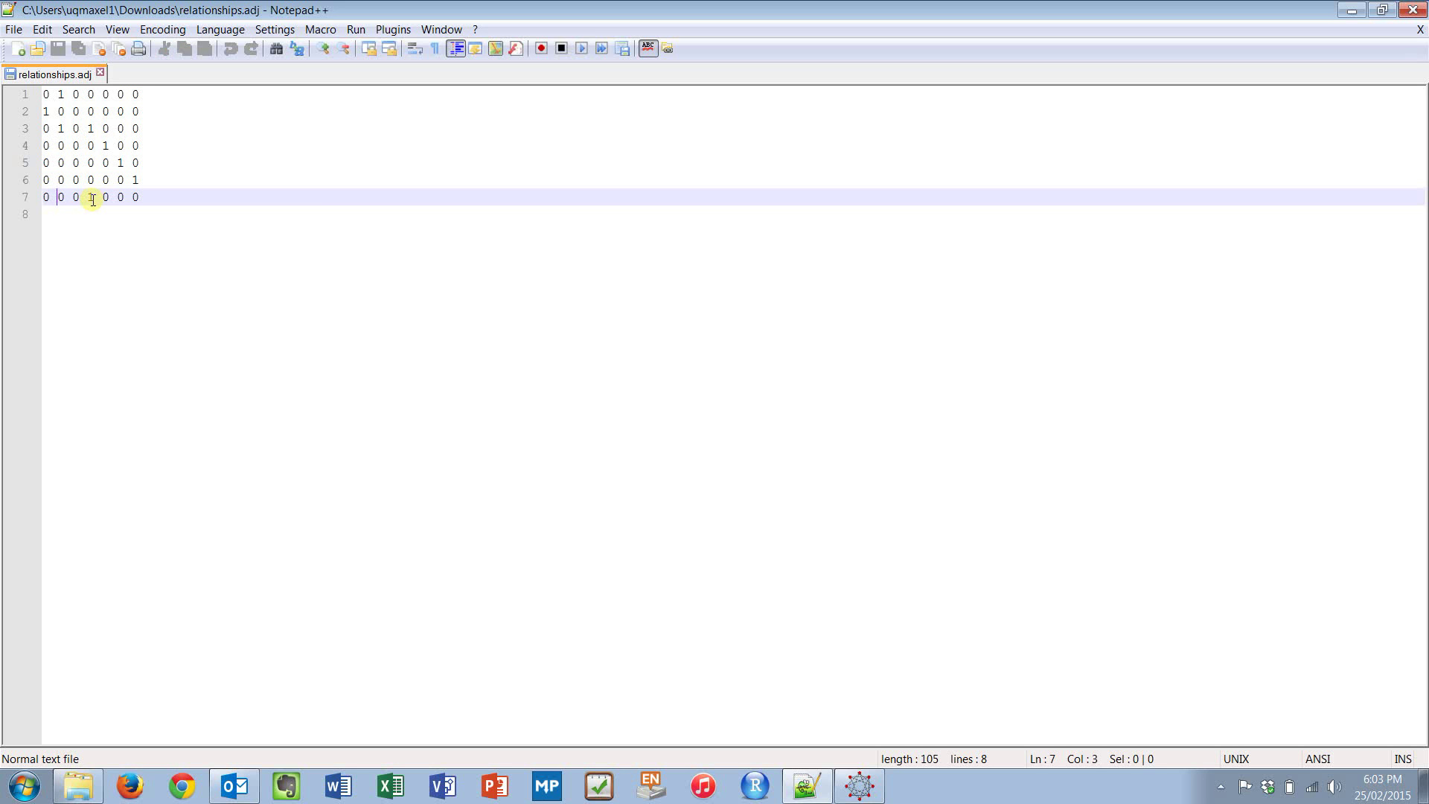
key(alt+Tab)
key(alt+Tab)
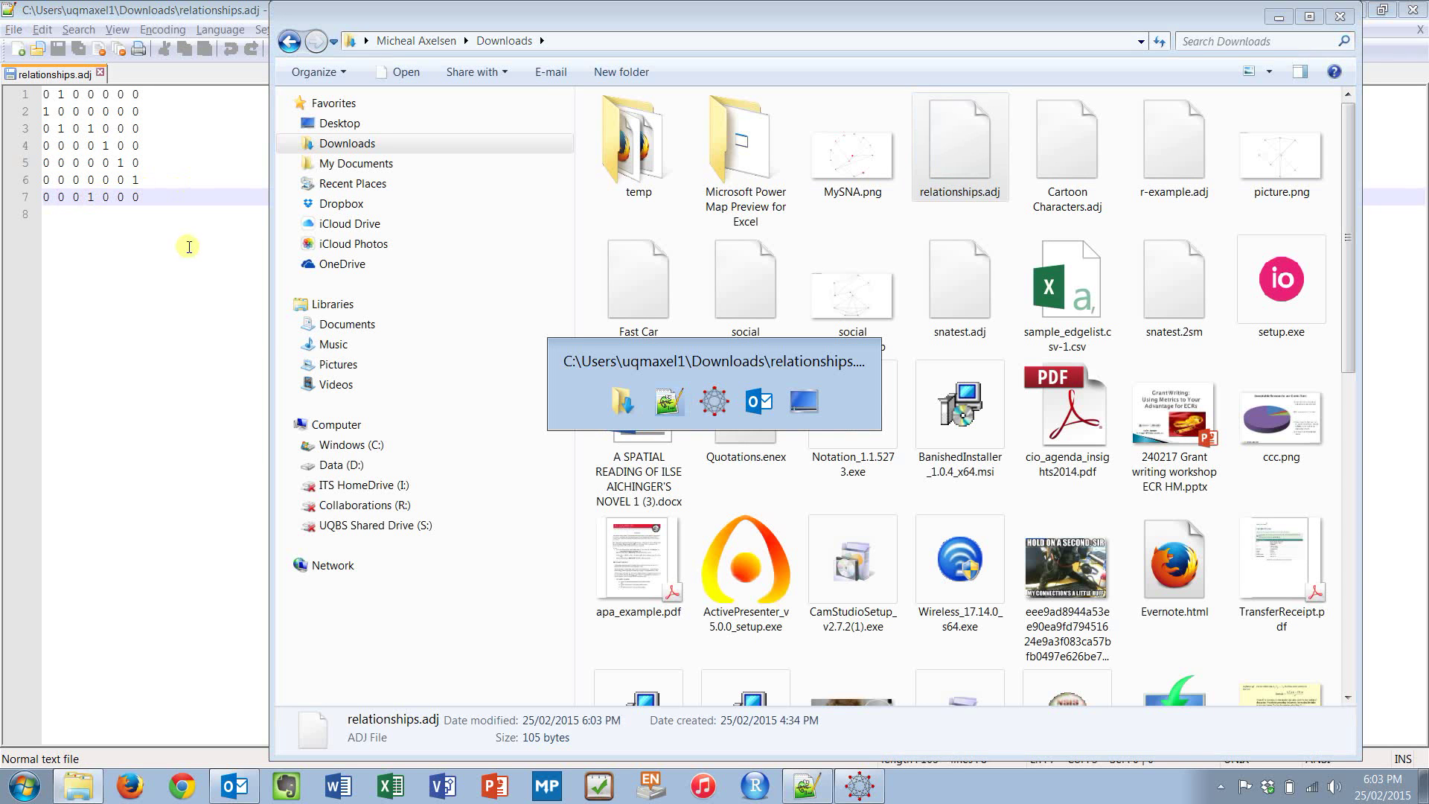
key(alt+Tab)
key(alt+Tab)
key(alt+shift+Tab)
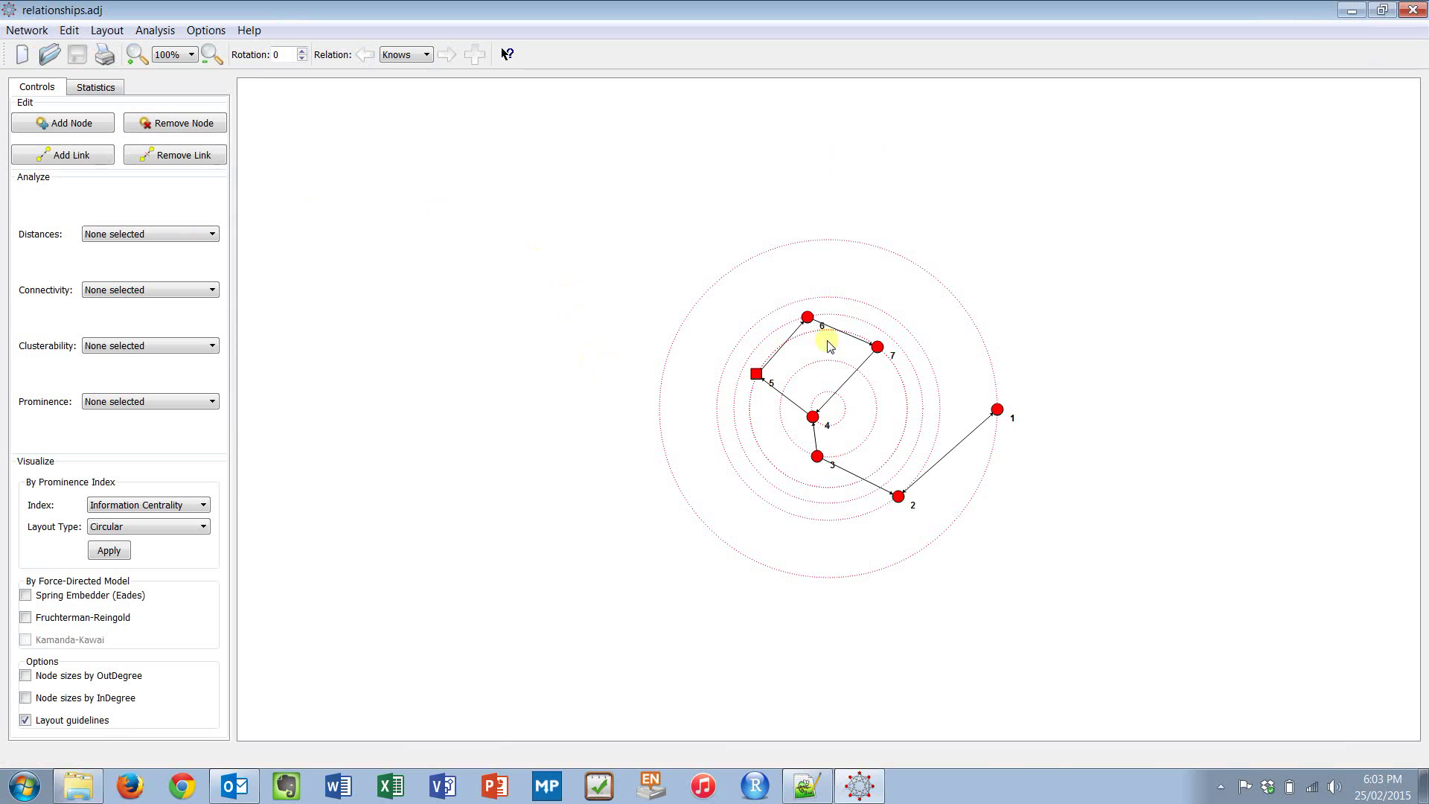
click(744, 405)
key(alt+Tab)
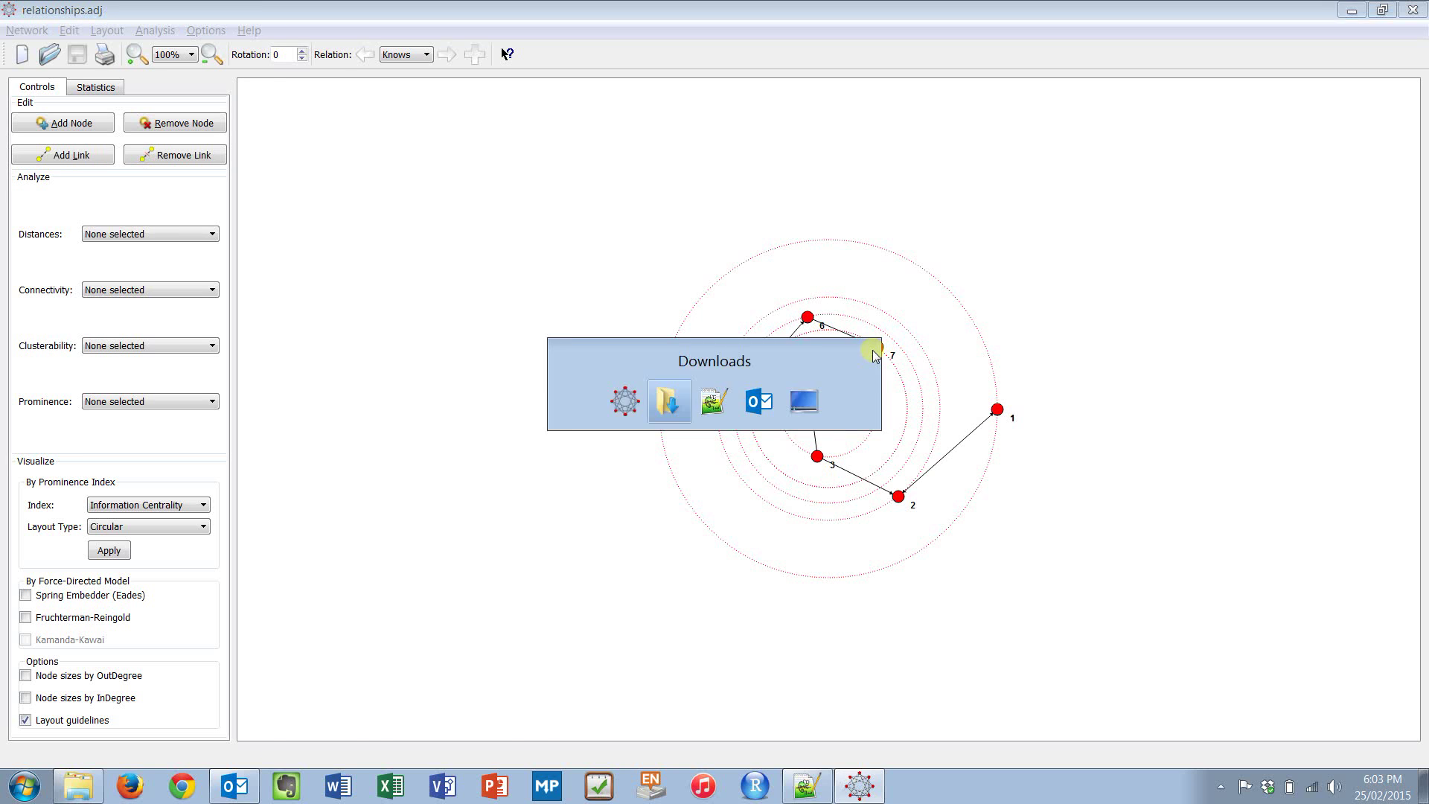
key(alt+Tab)
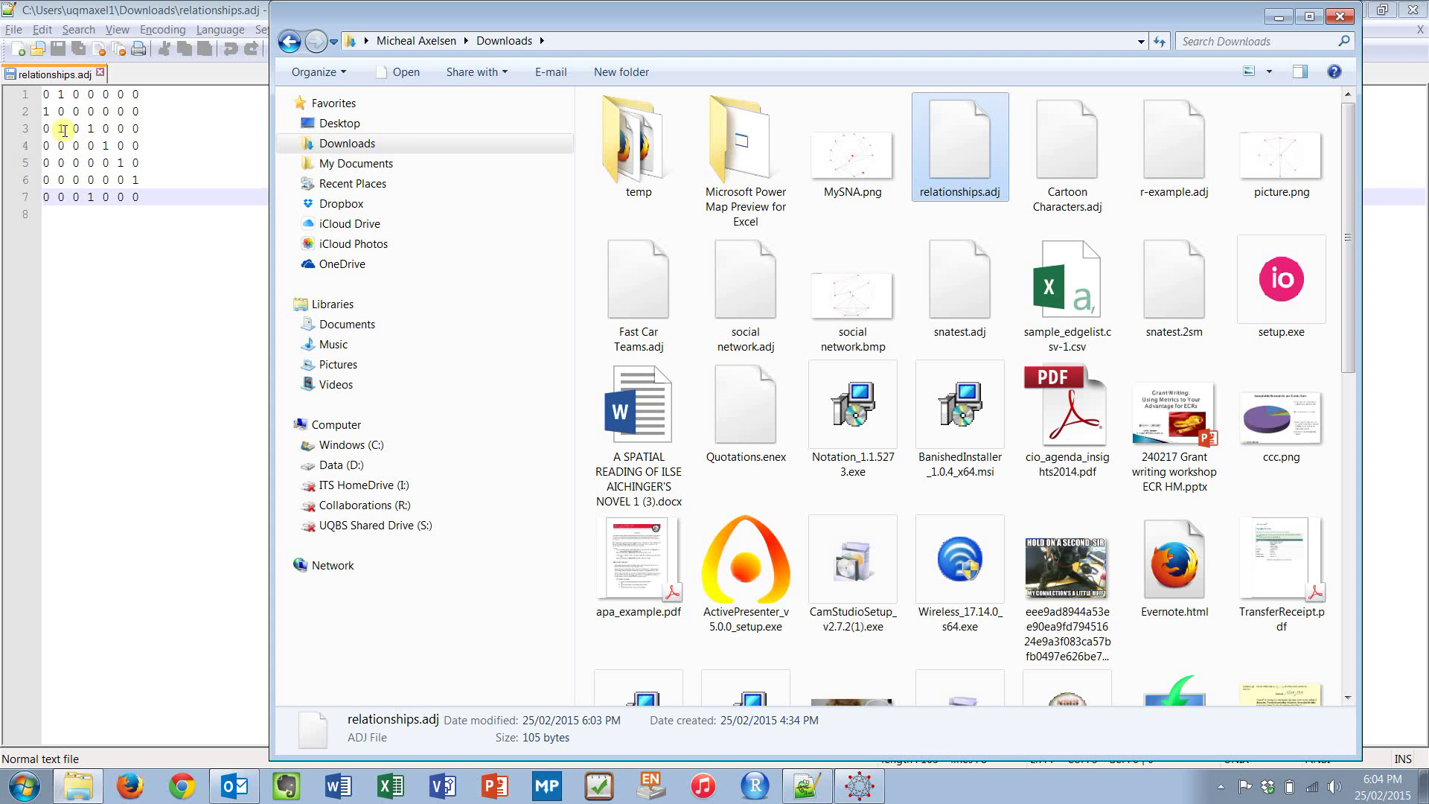
key(alt+Tab)
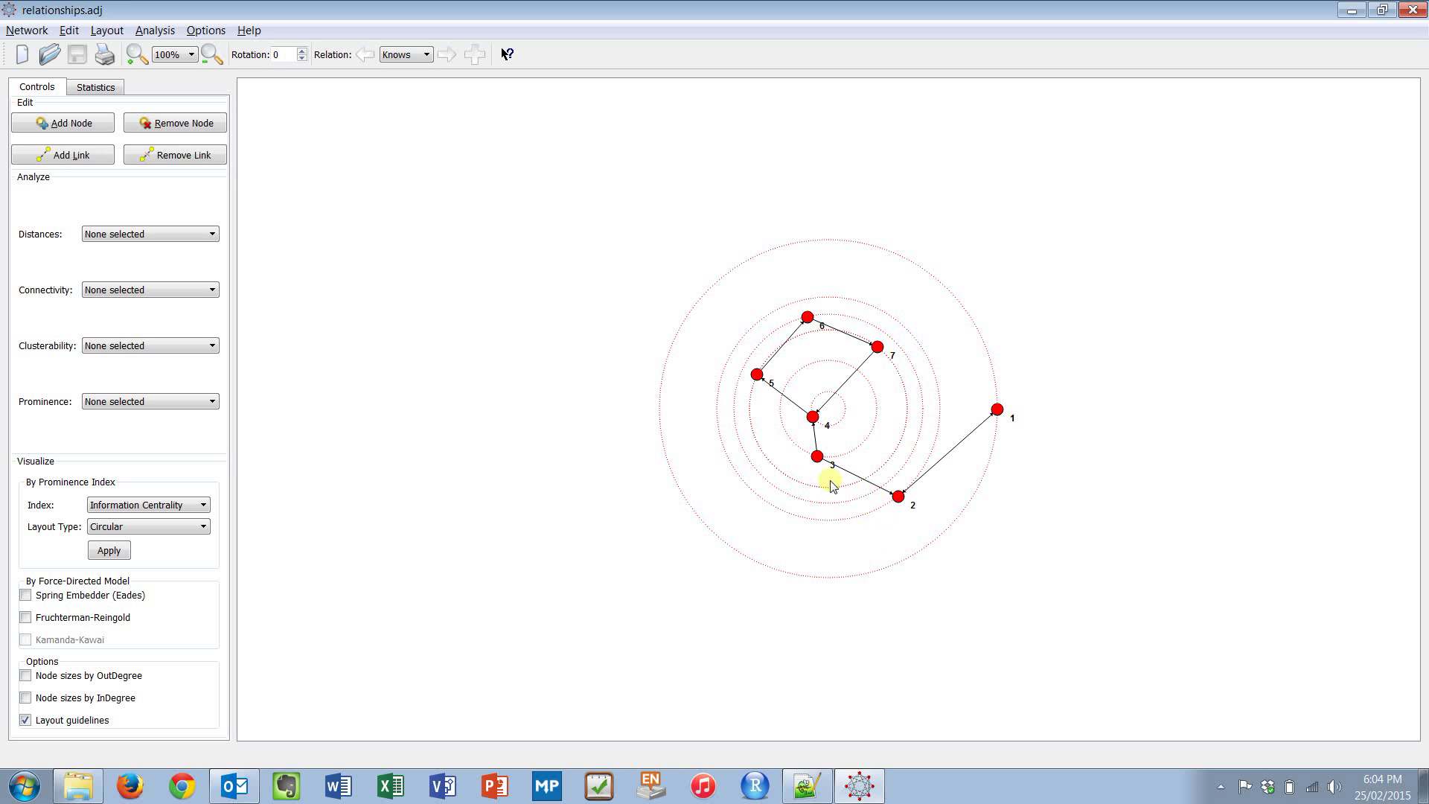
- Add a link from node 2 to node 3
right_click(899, 497)
click(926, 508)
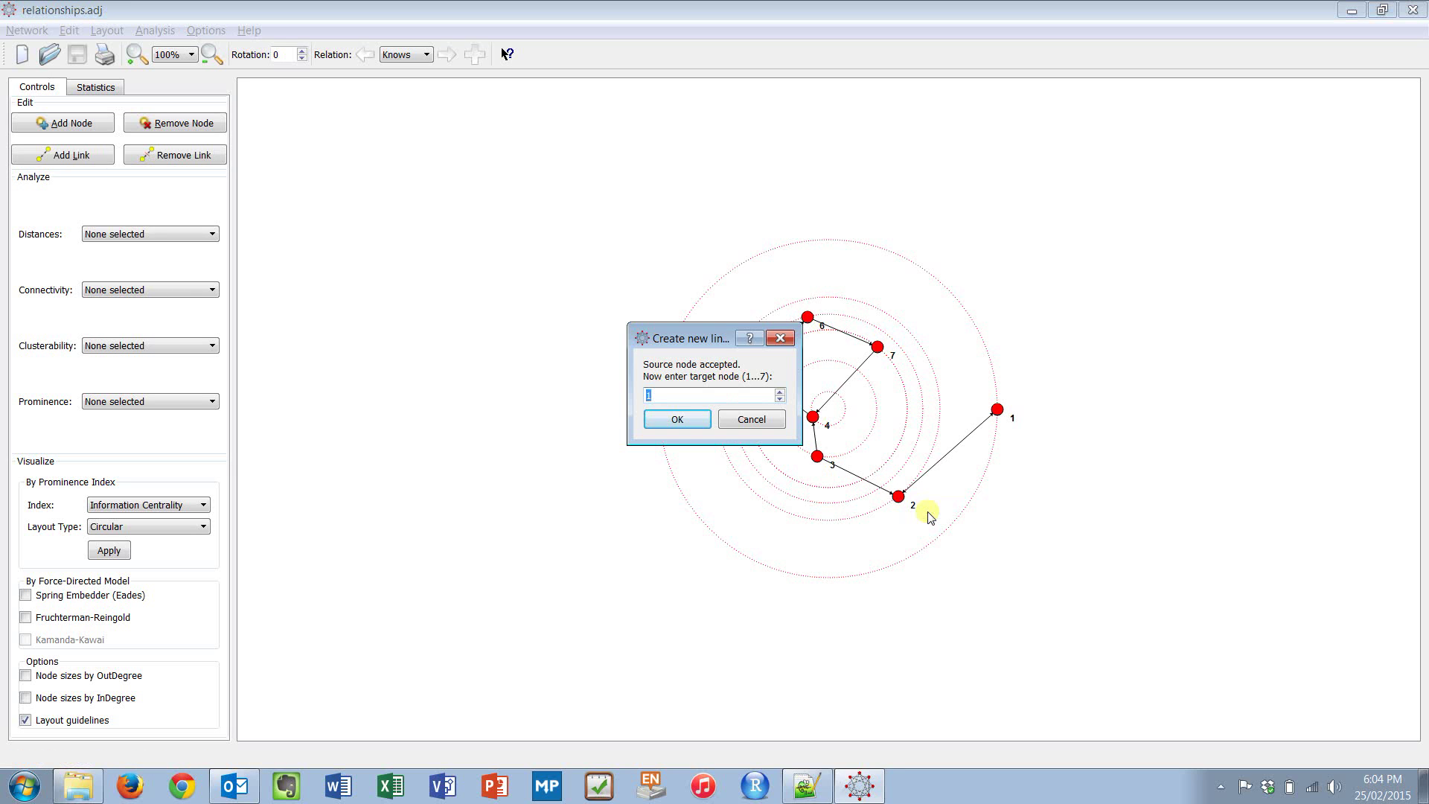
text(3)
key(Return)
key(Return)
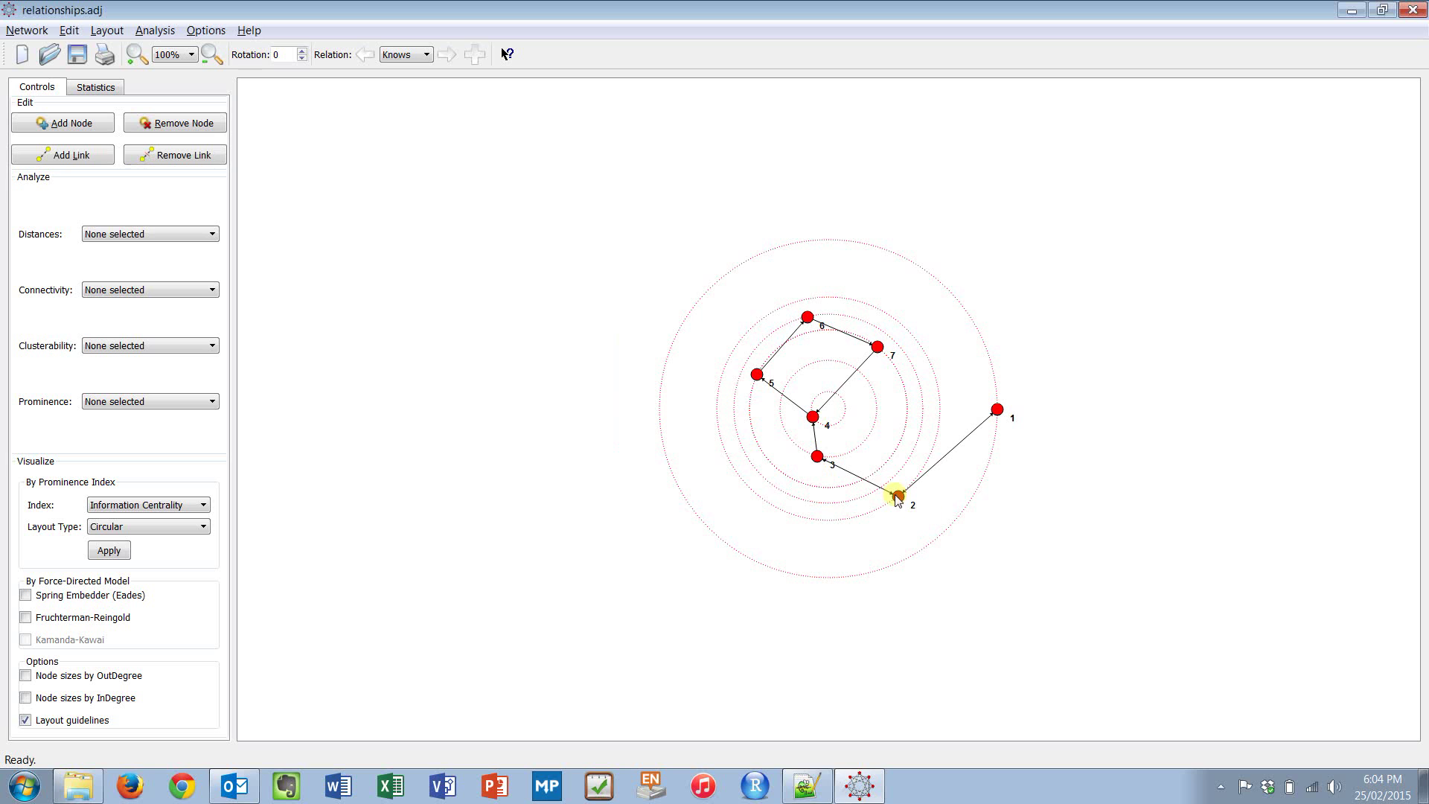
scroll(879, 487, up, 3)
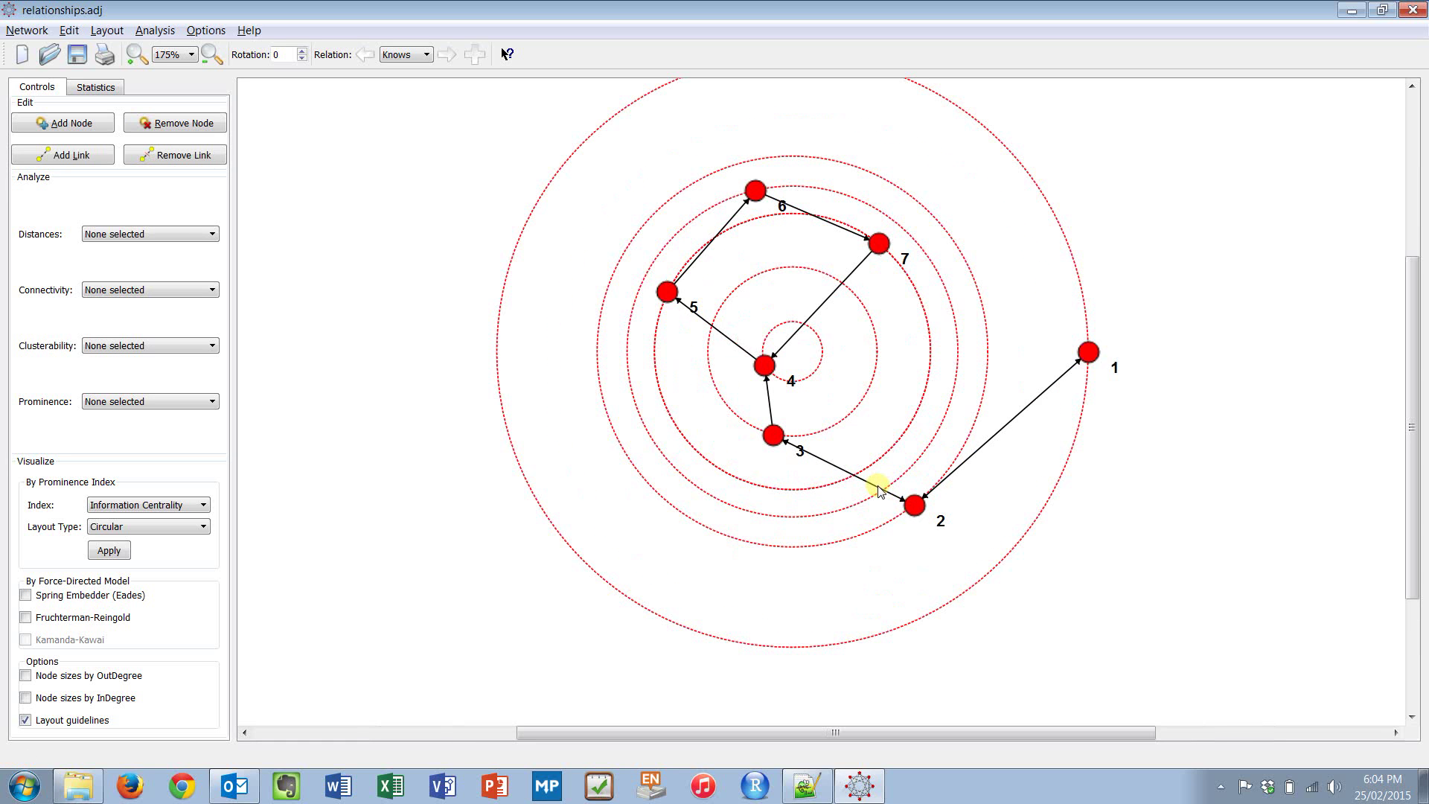
- Export the adjacency matrix as relationships.adj again, overwriting the file and dismissing the warning
click(22, 30)
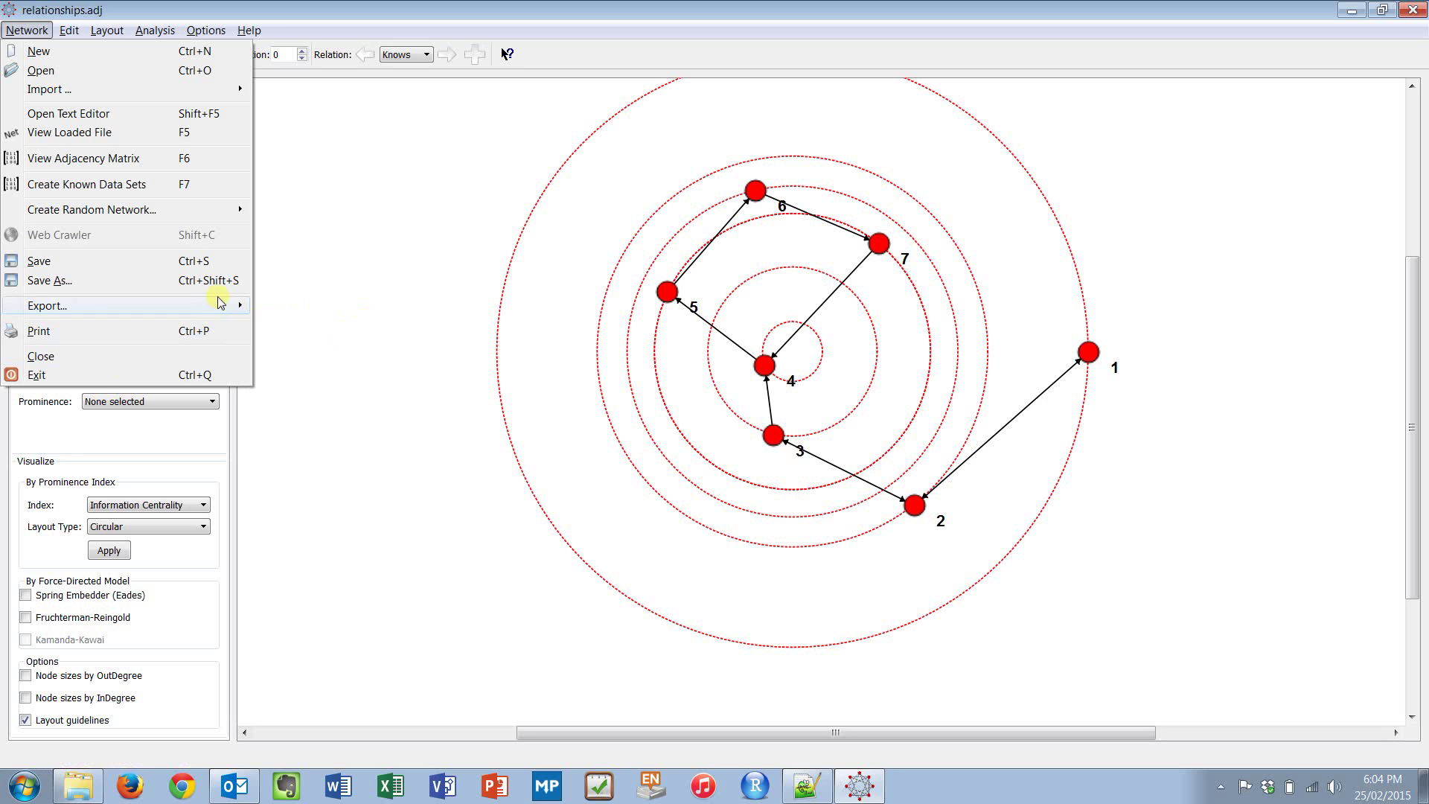
mouse_move(238, 305)
click(296, 372)
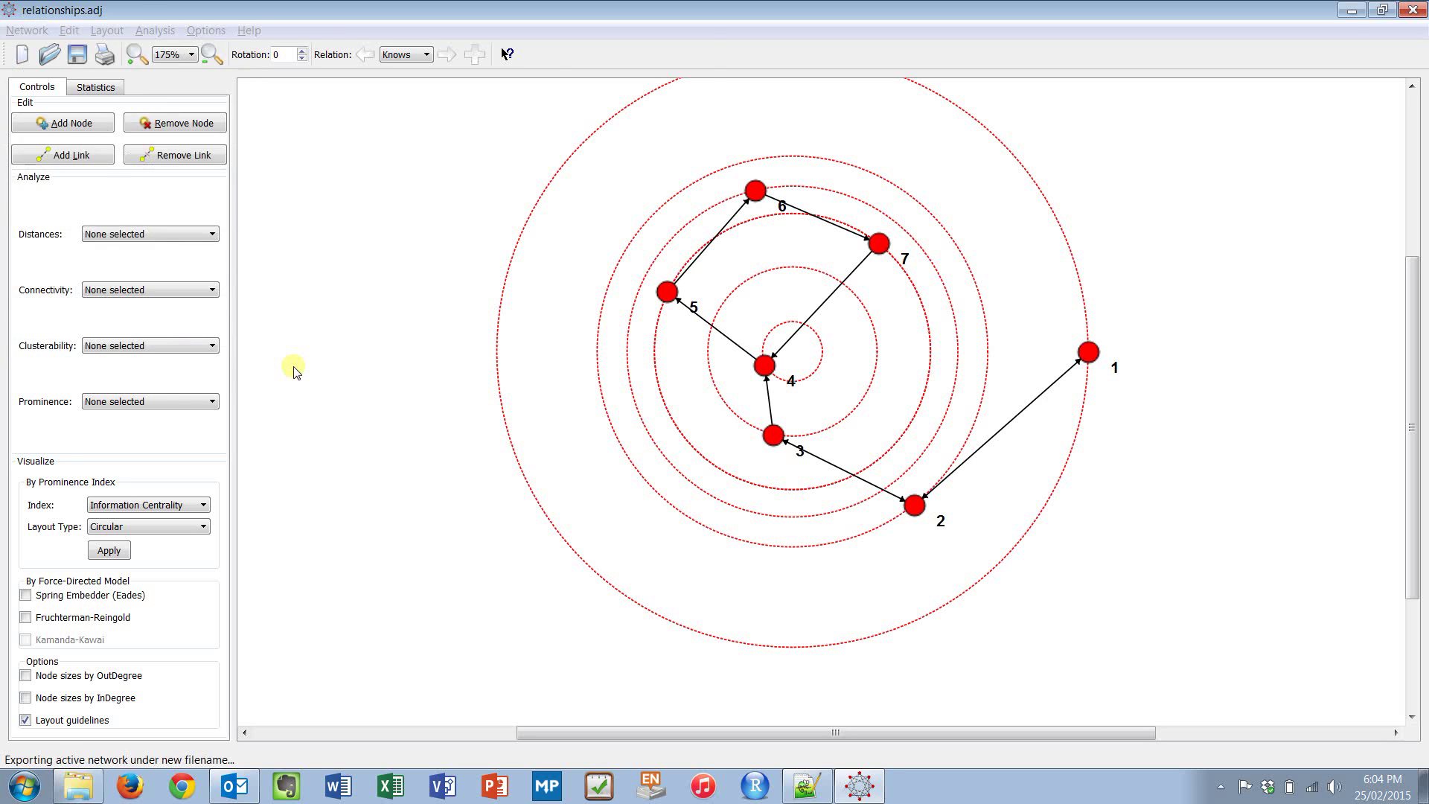
text(relationships.)
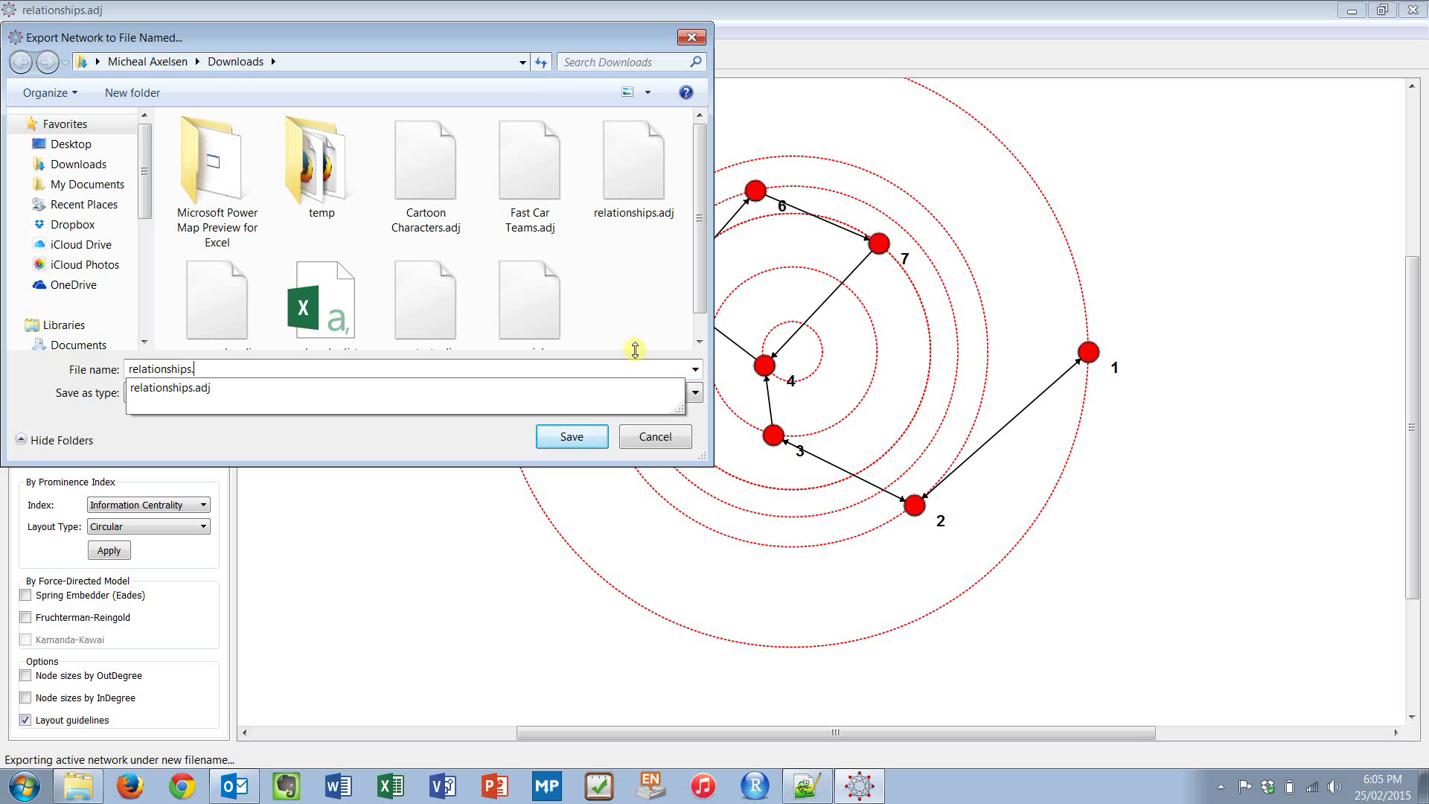
key(Return)
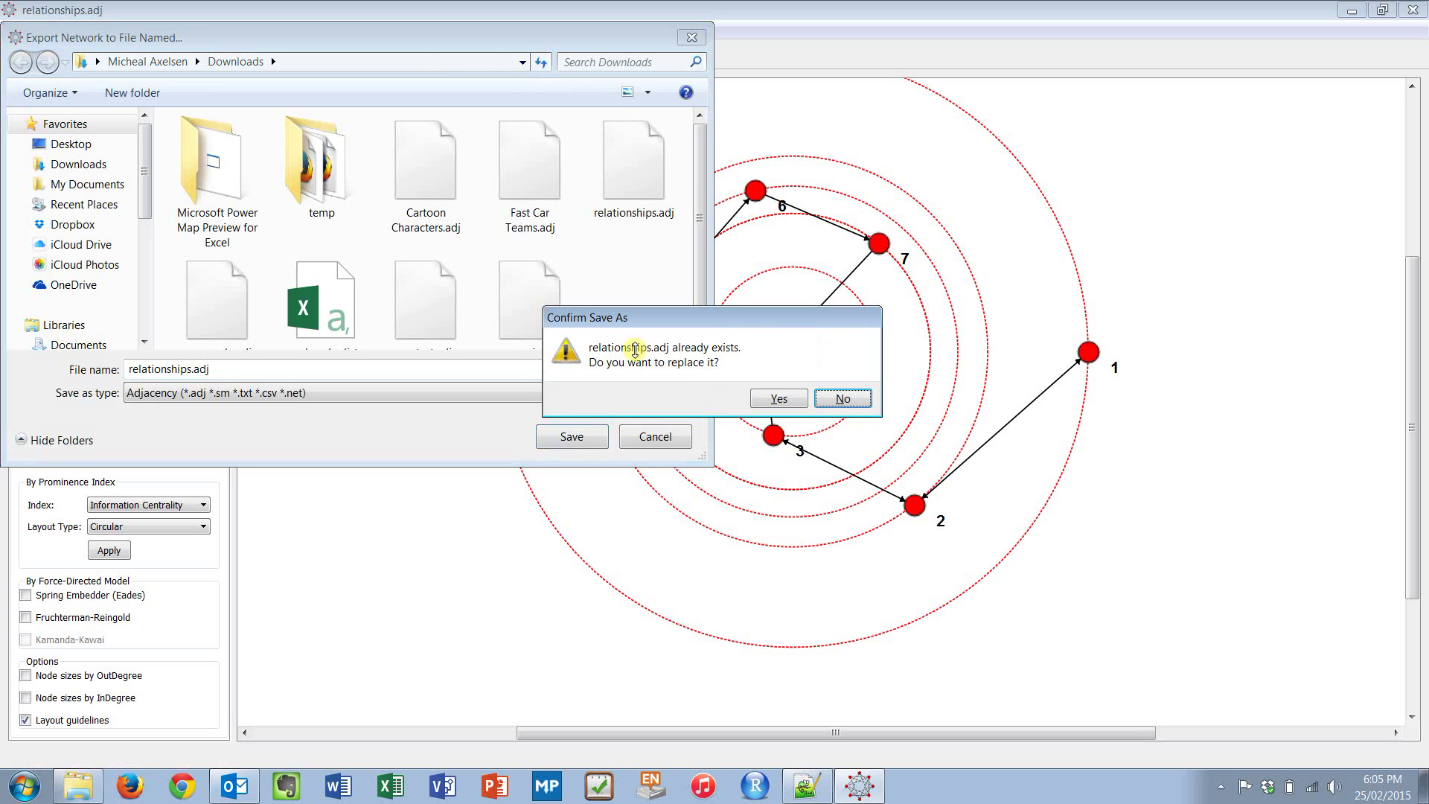
key(y)
key(Return)
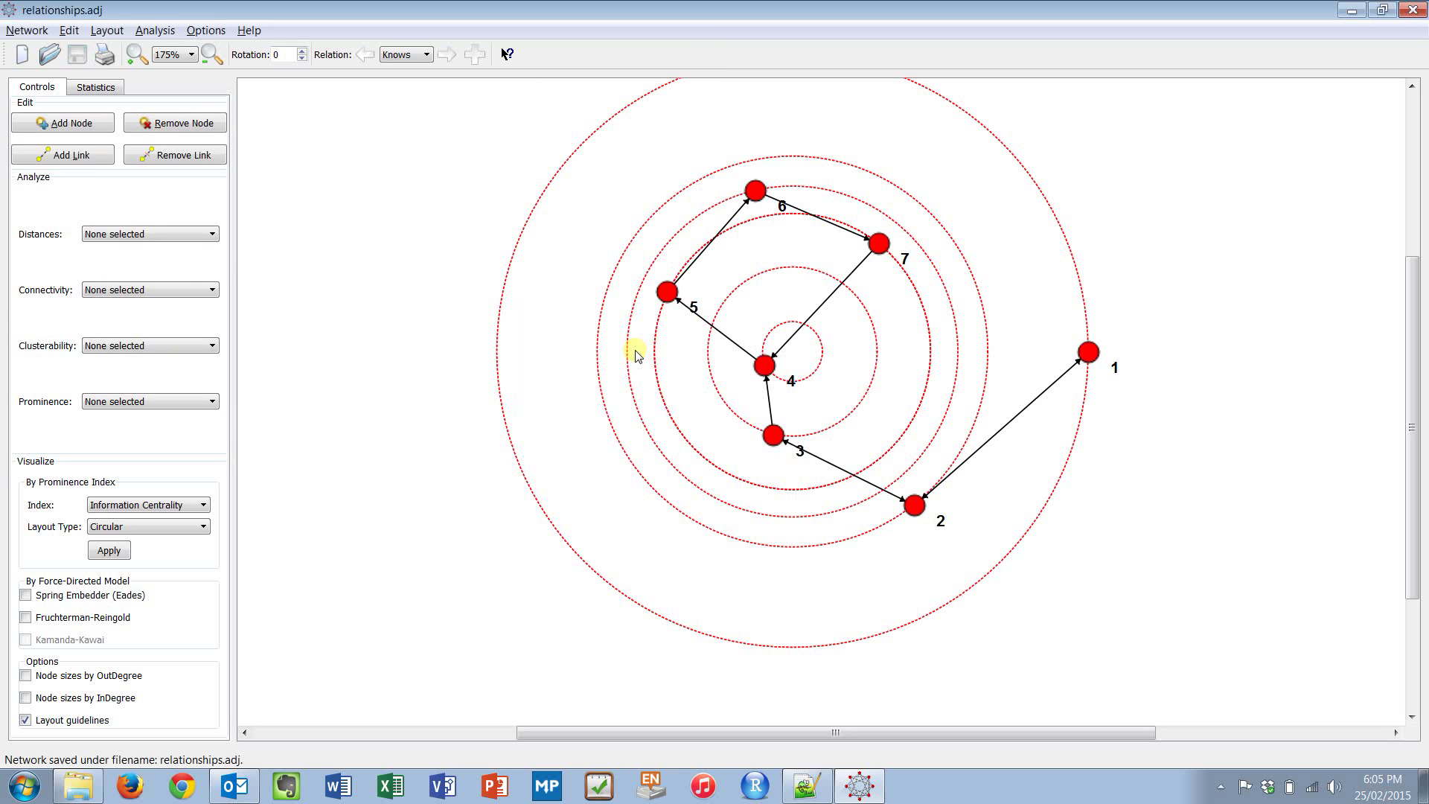
key(alt+Tab)
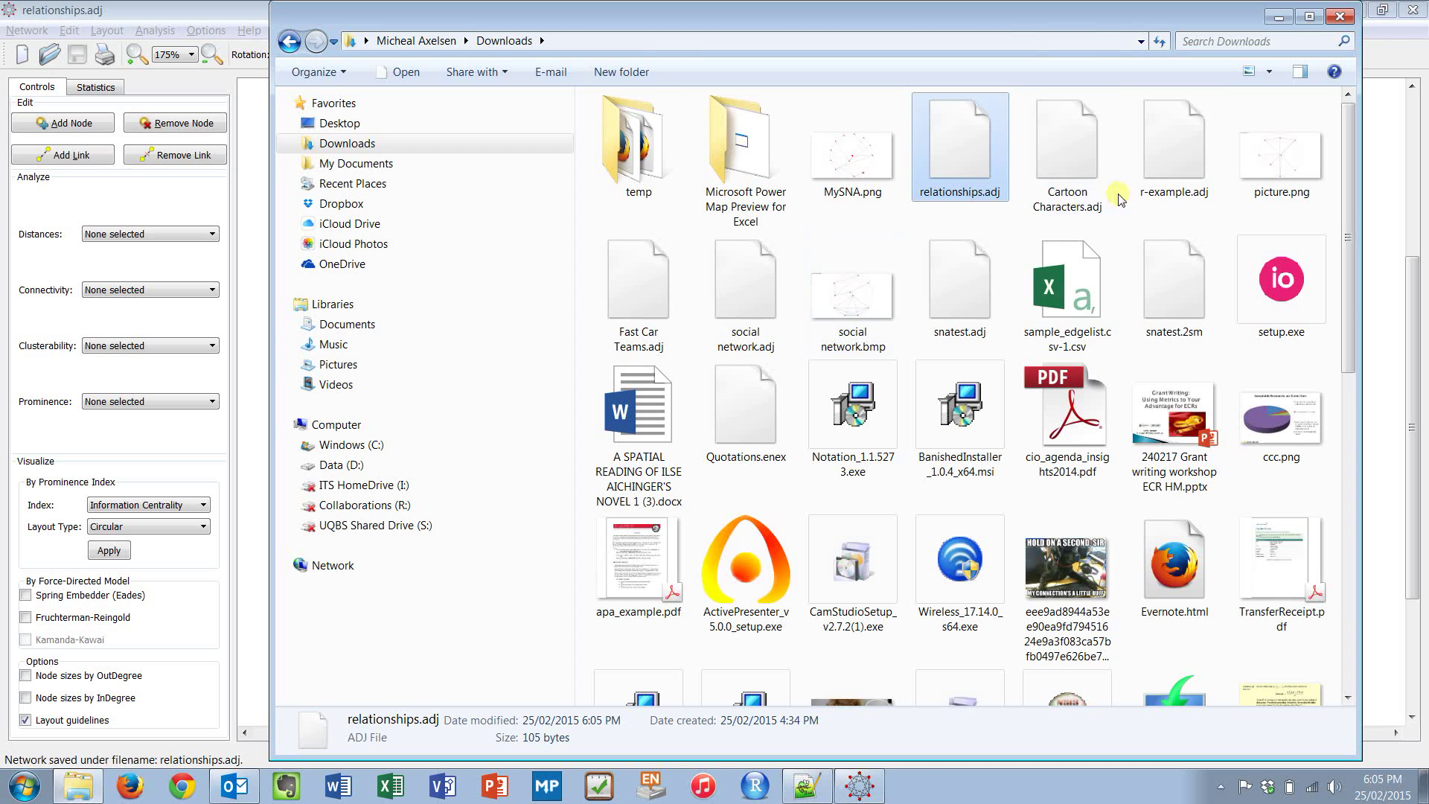
- Open relationships.adj in Notepad++ and reload it to show the new link
right_click(984, 178)
click(1003, 207)
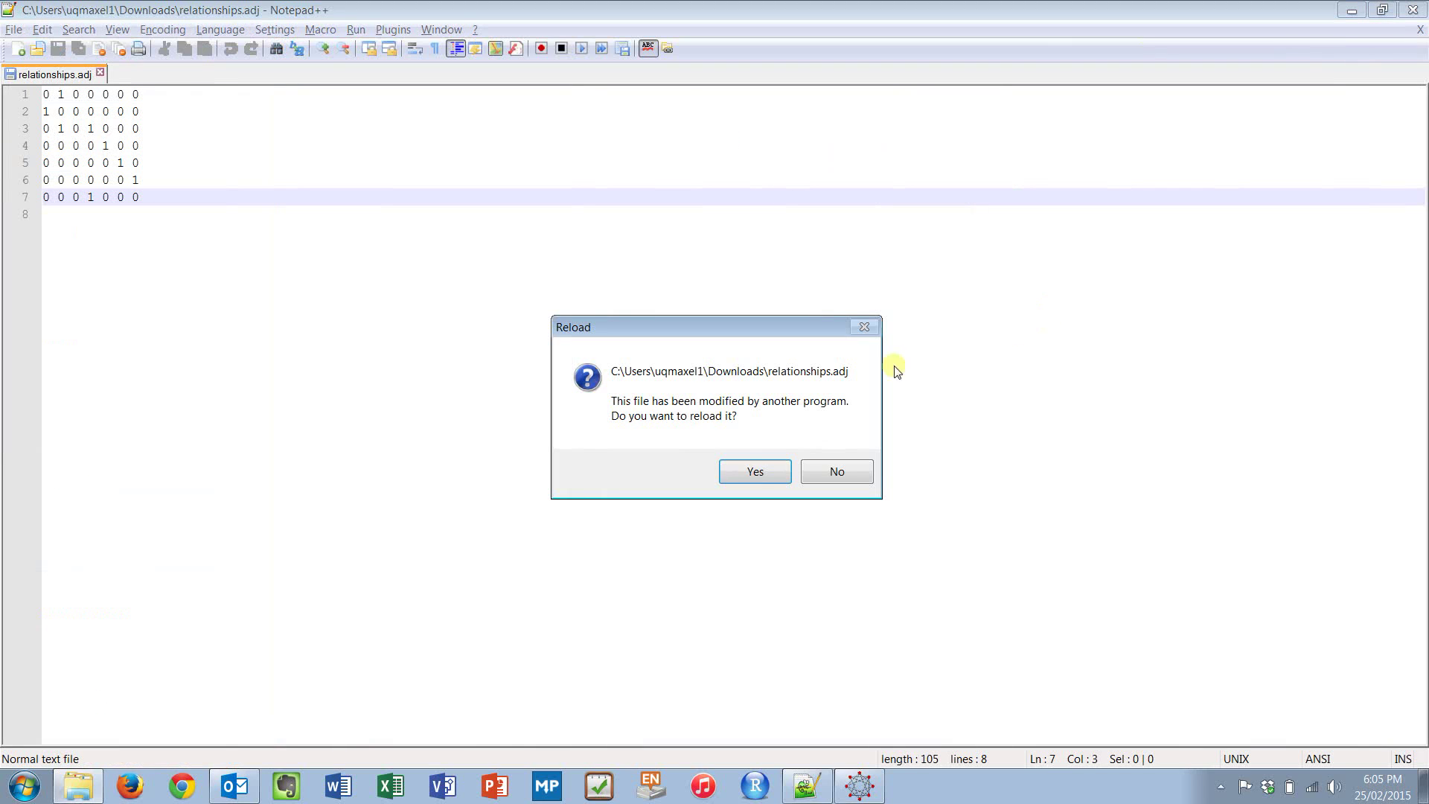
click(754, 472)
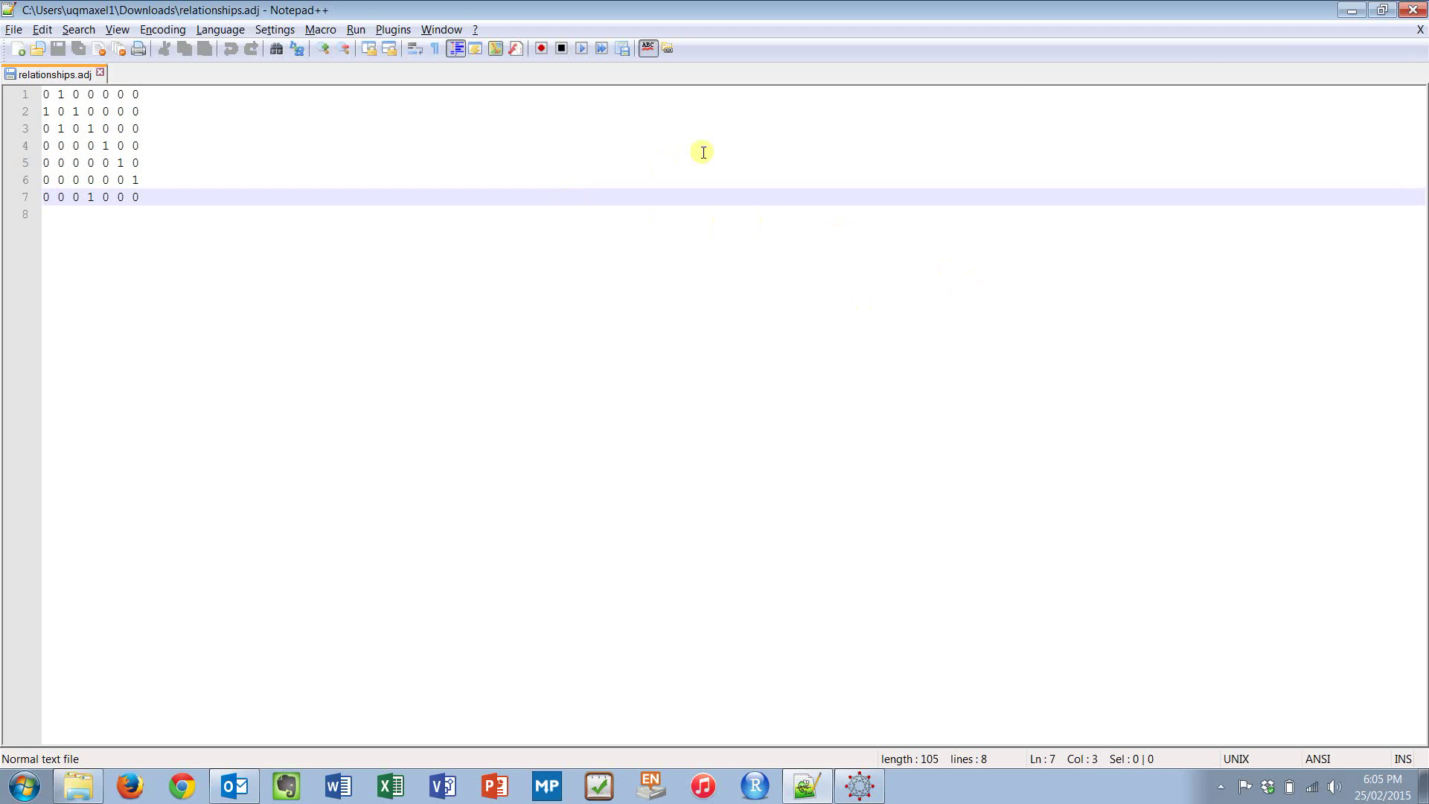
- Cycle through the open windows, ending on the SocNetV network graph
key(alt+Tab)
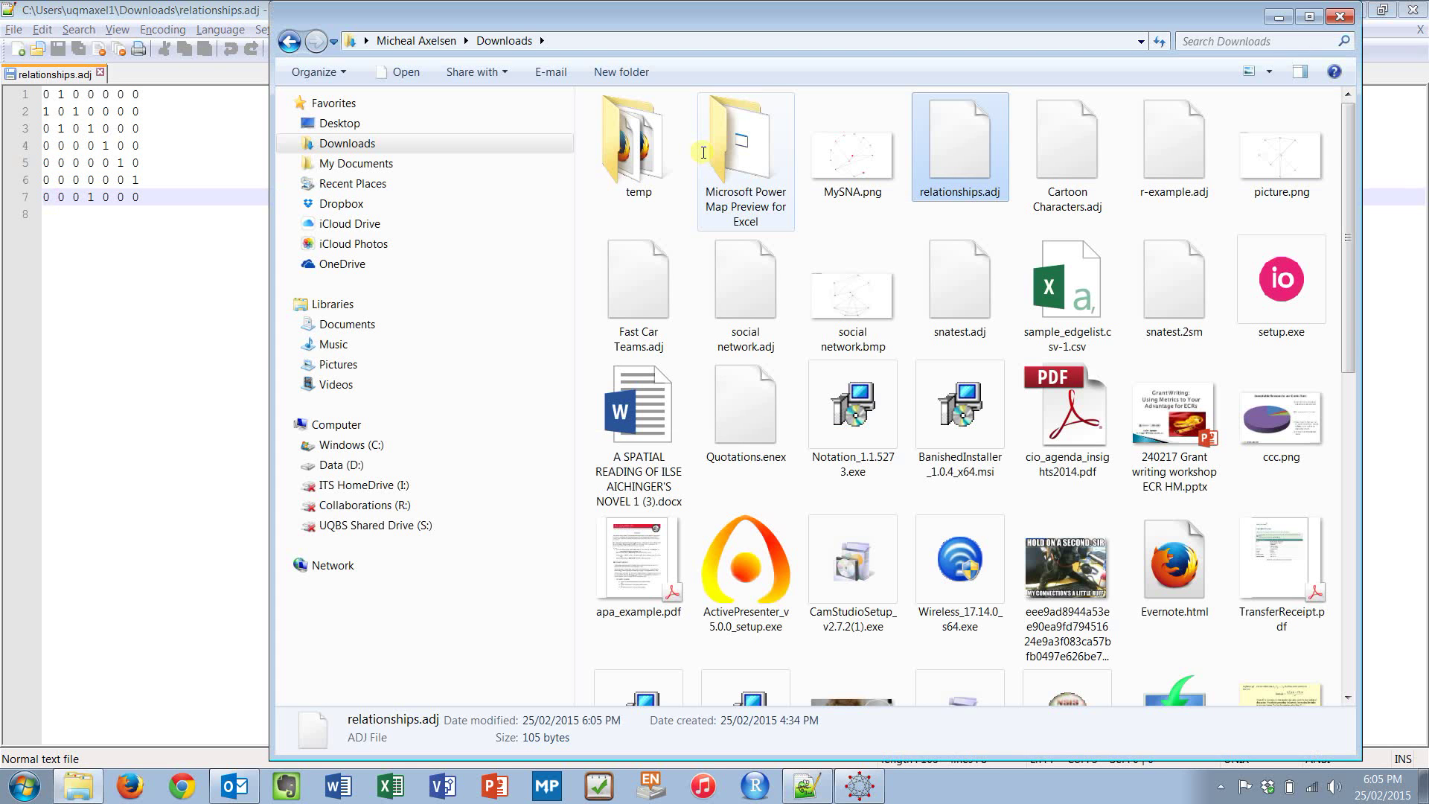
key(alt+Tab)
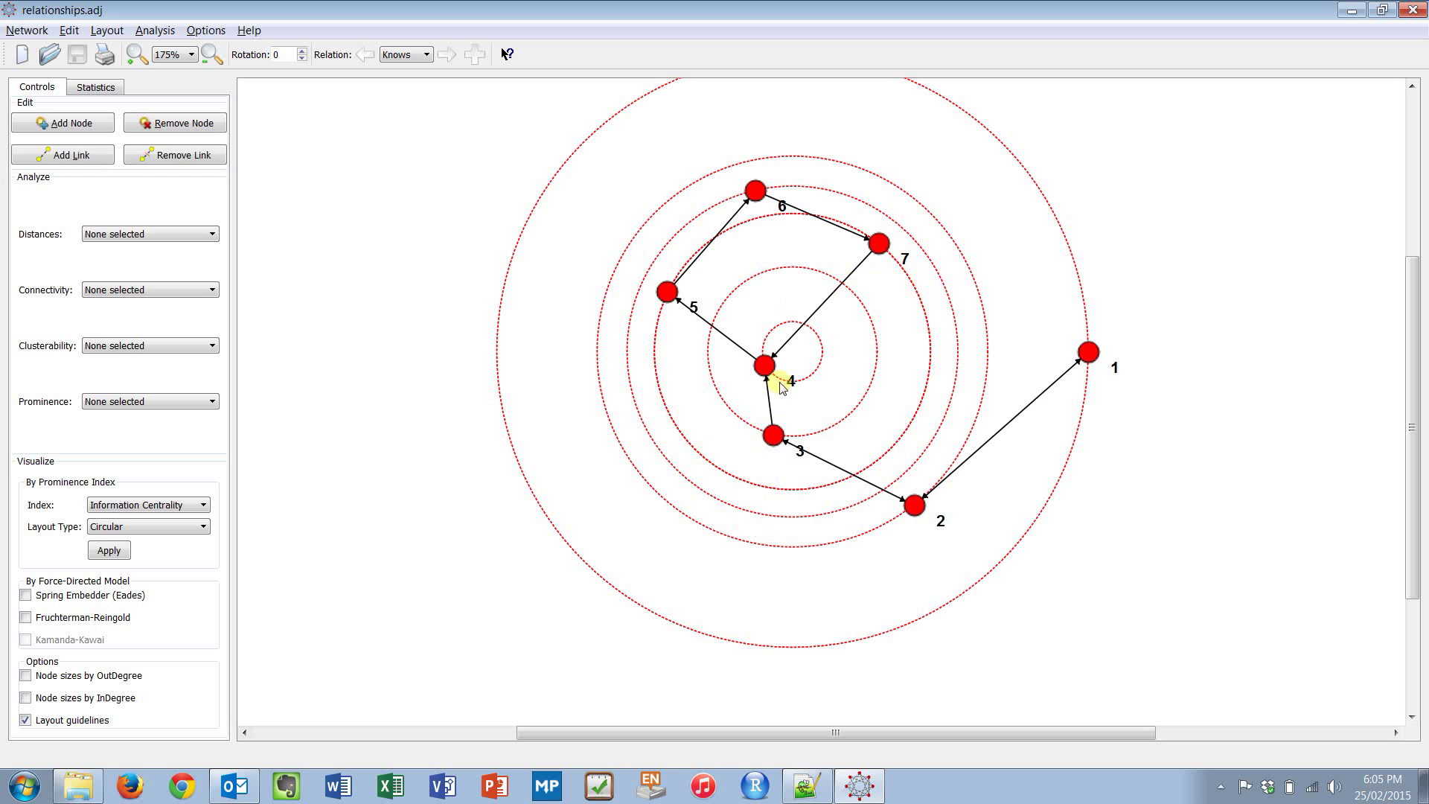
key(alt+Tab)
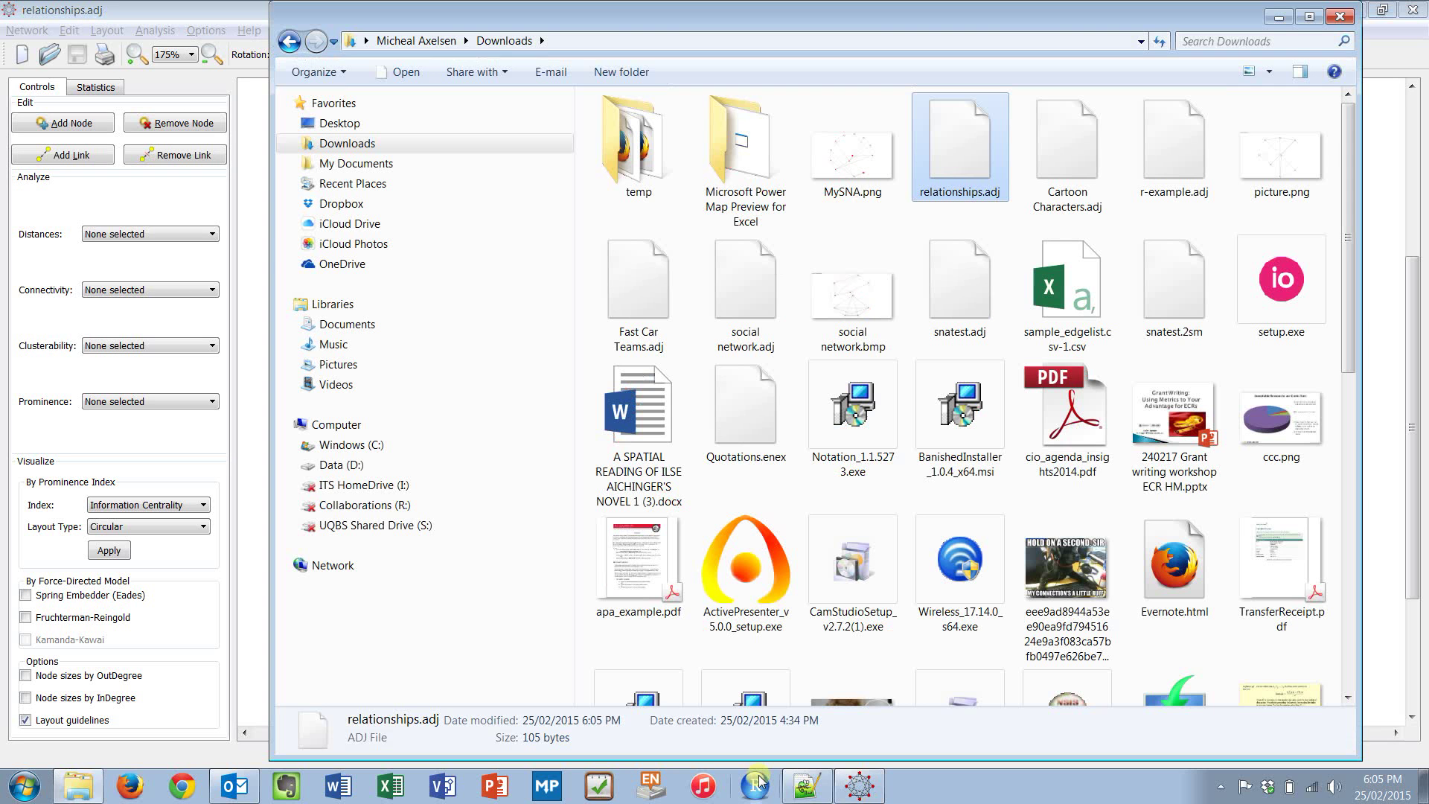
key(alt+Tab)
key(alt+Tab)
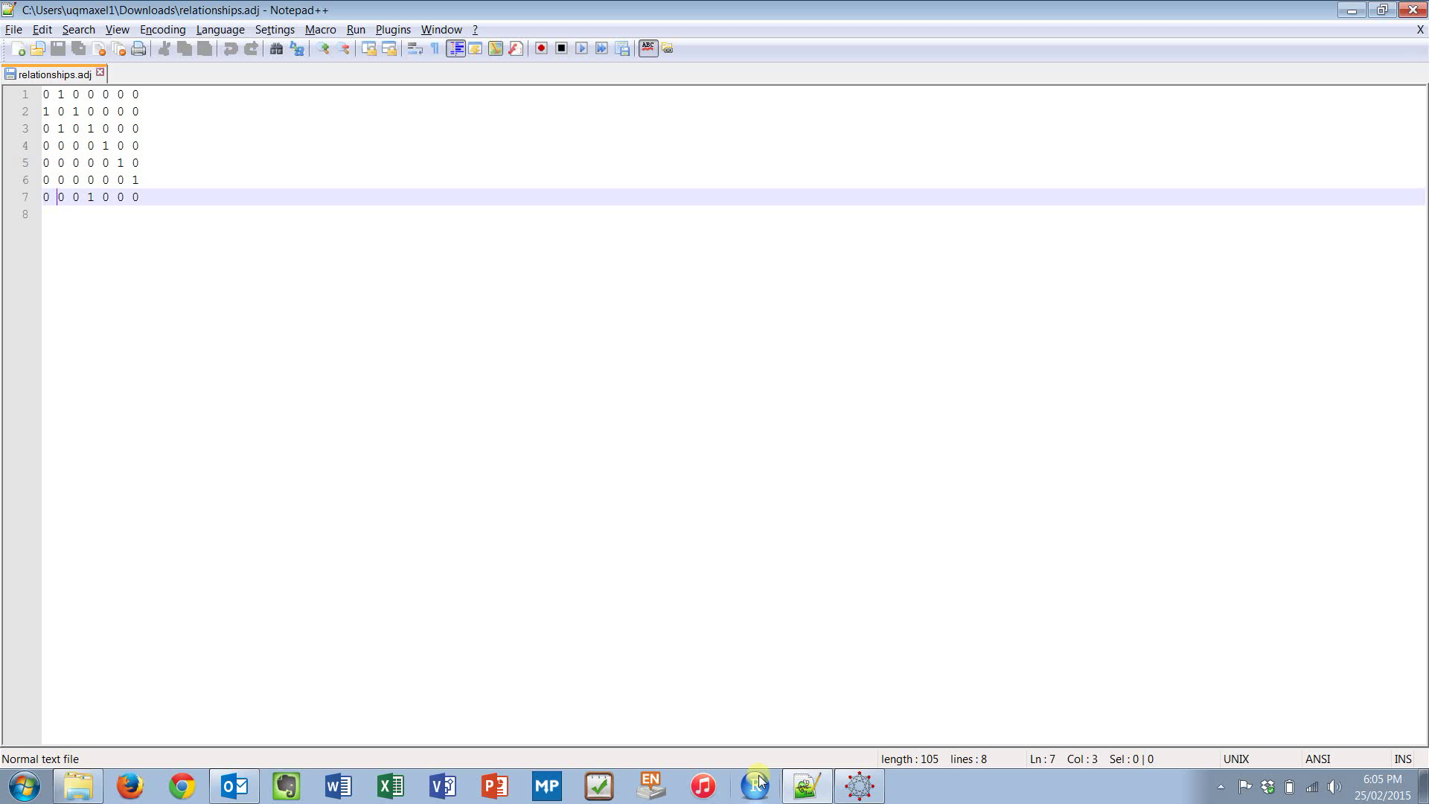
key(alt+Tab)
key(alt+Tab)
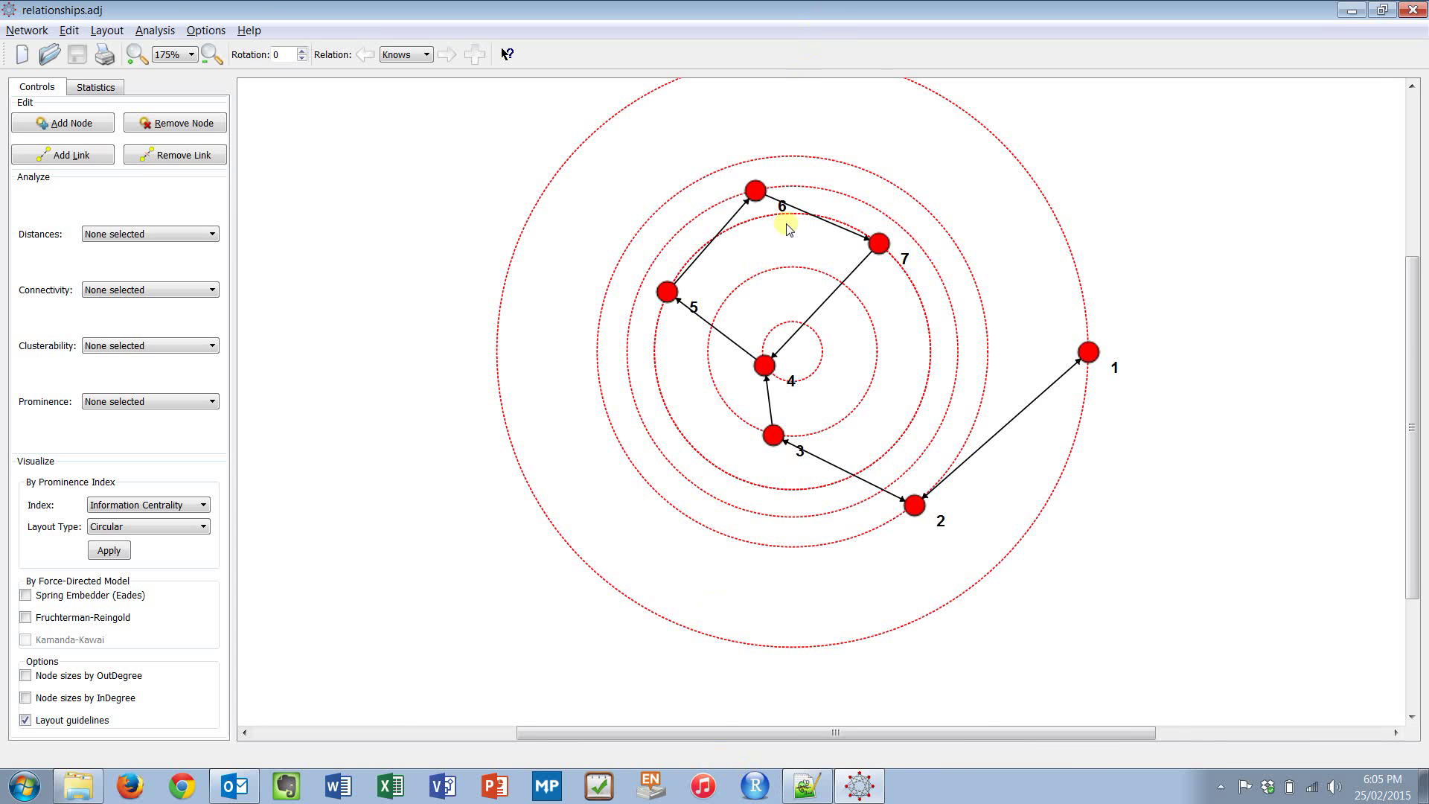
- Link node 1 to node 3 and back, then reapply the Information Centrality layout
scroll(782, 234, down, 1)
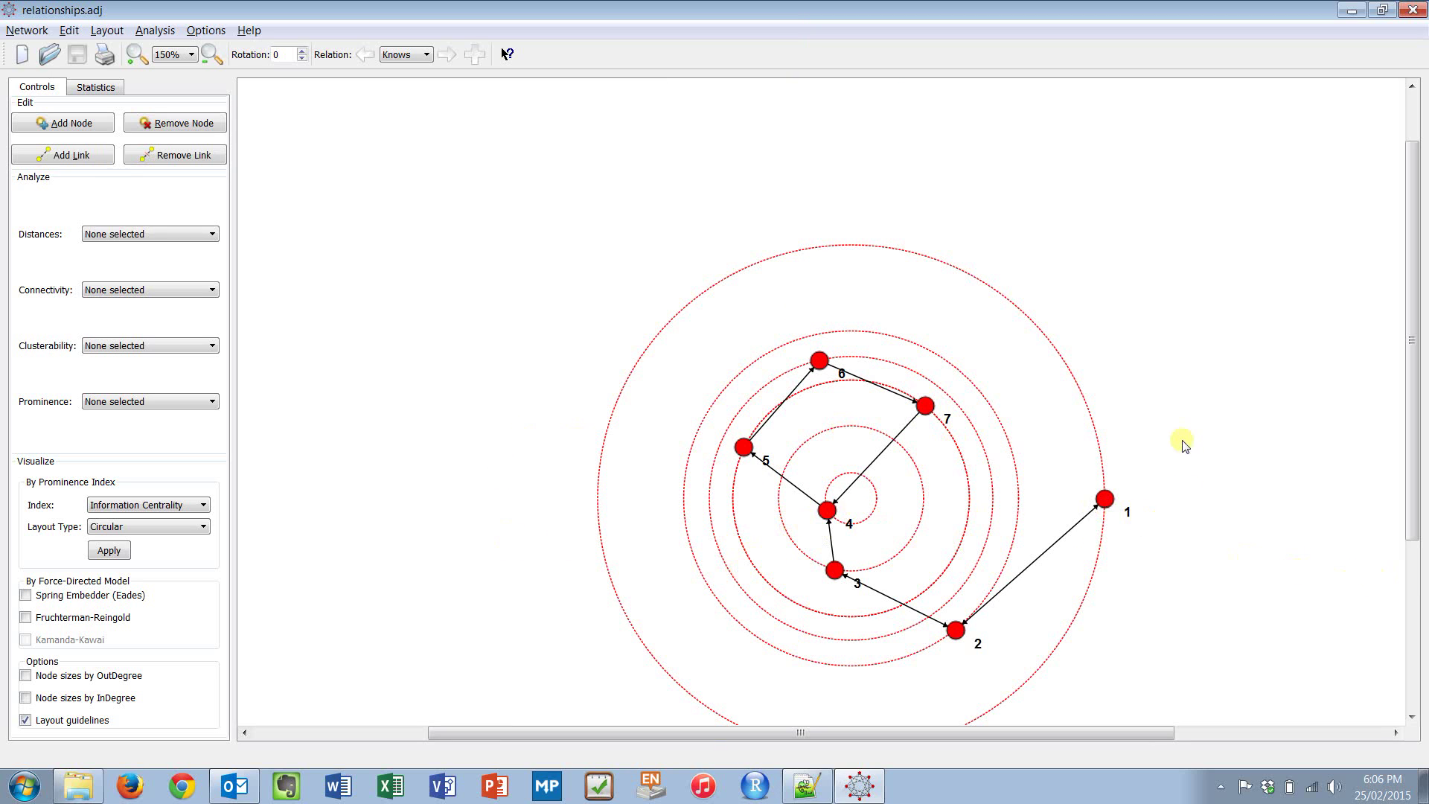
right_click(1109, 501)
click(1127, 514)
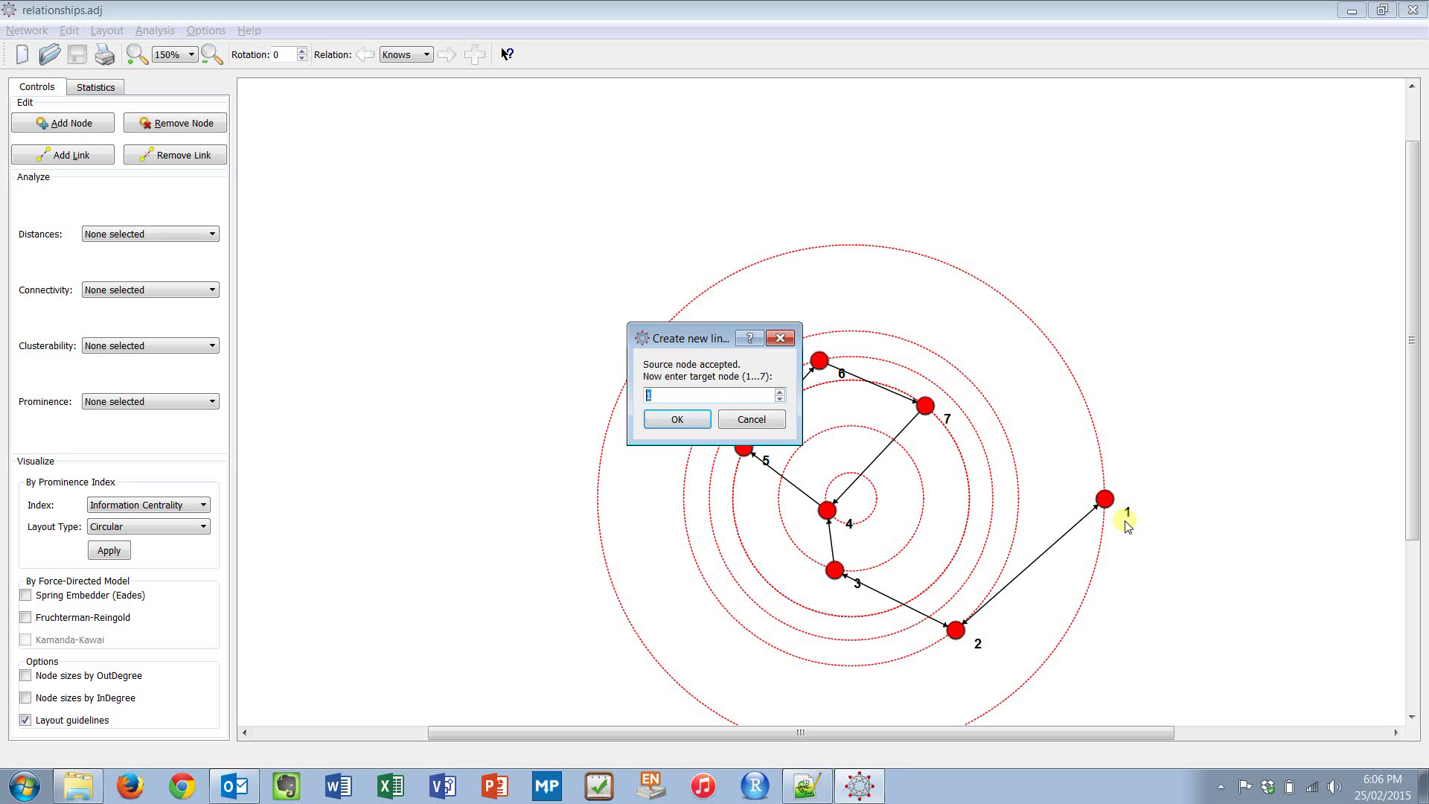
text(3)
key(Return)
key(Return)
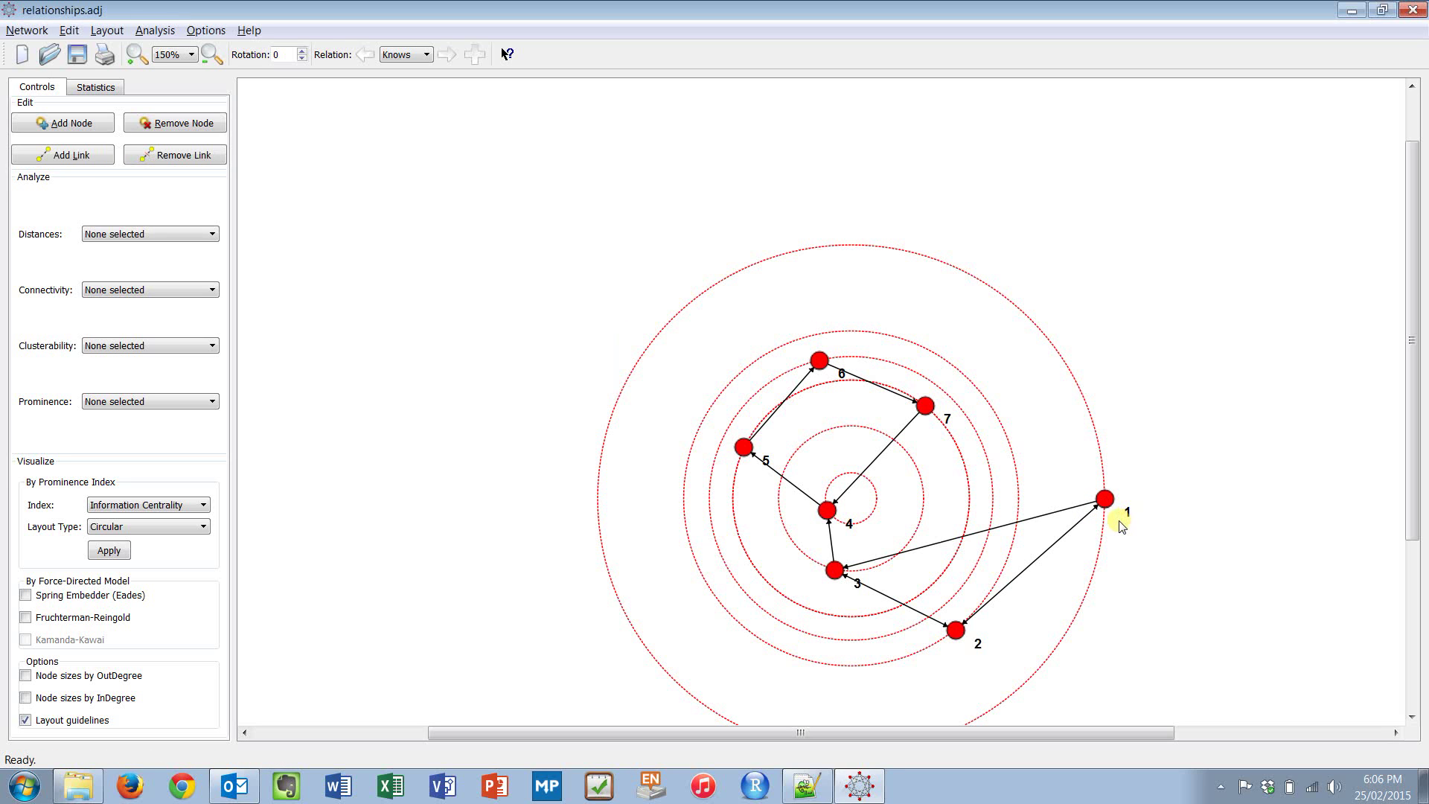
right_click(836, 571)
click(860, 579)
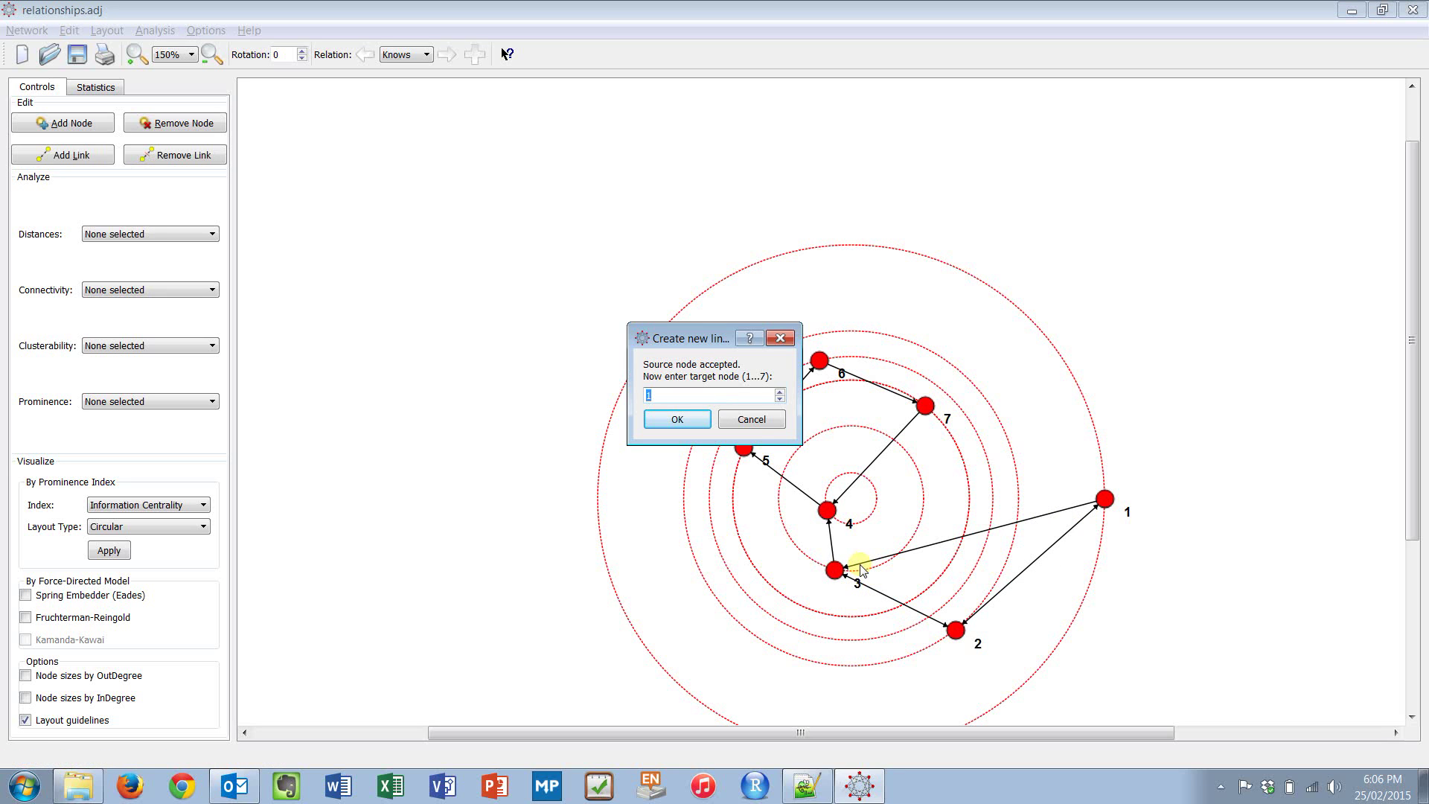
key(Return)
key(Return)
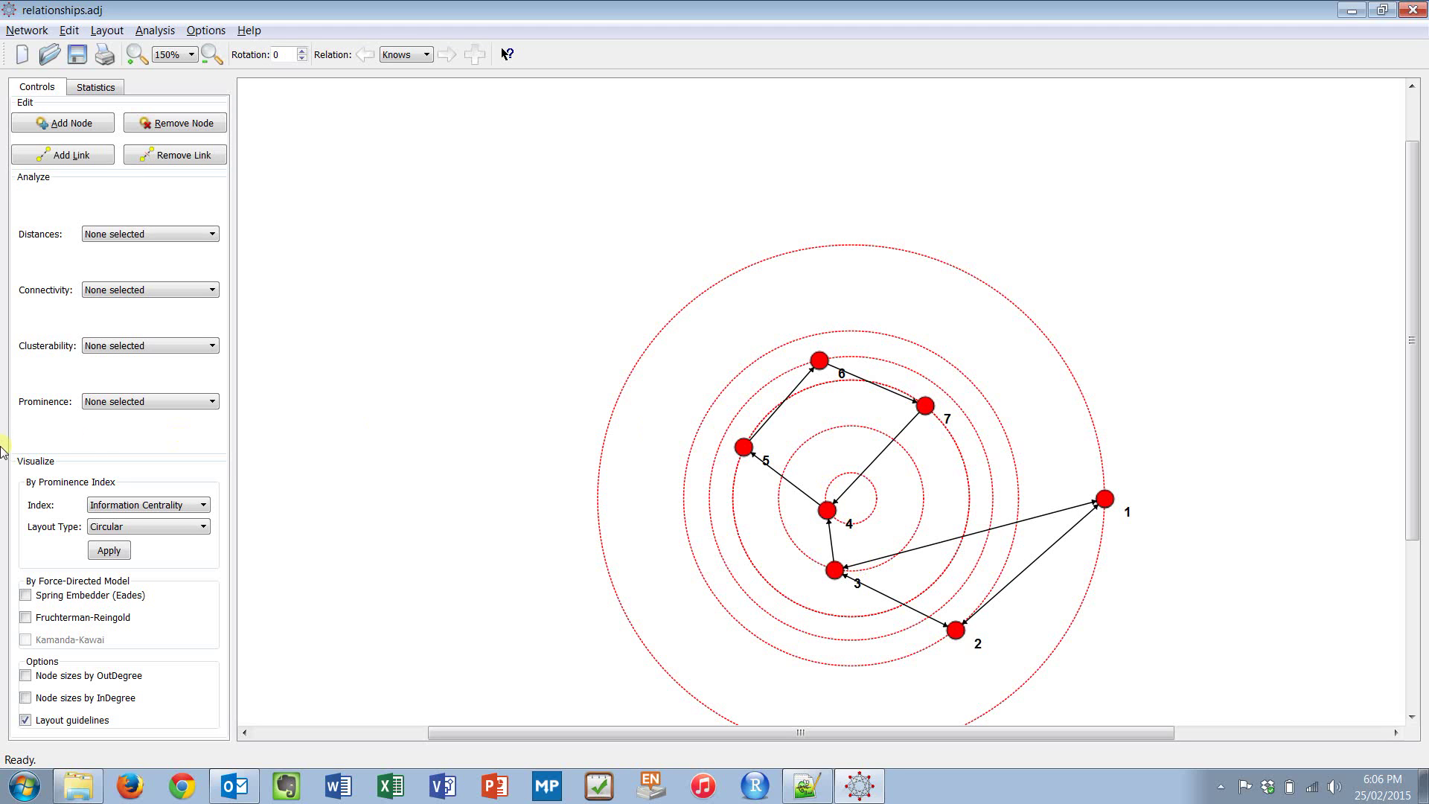
click(117, 552)
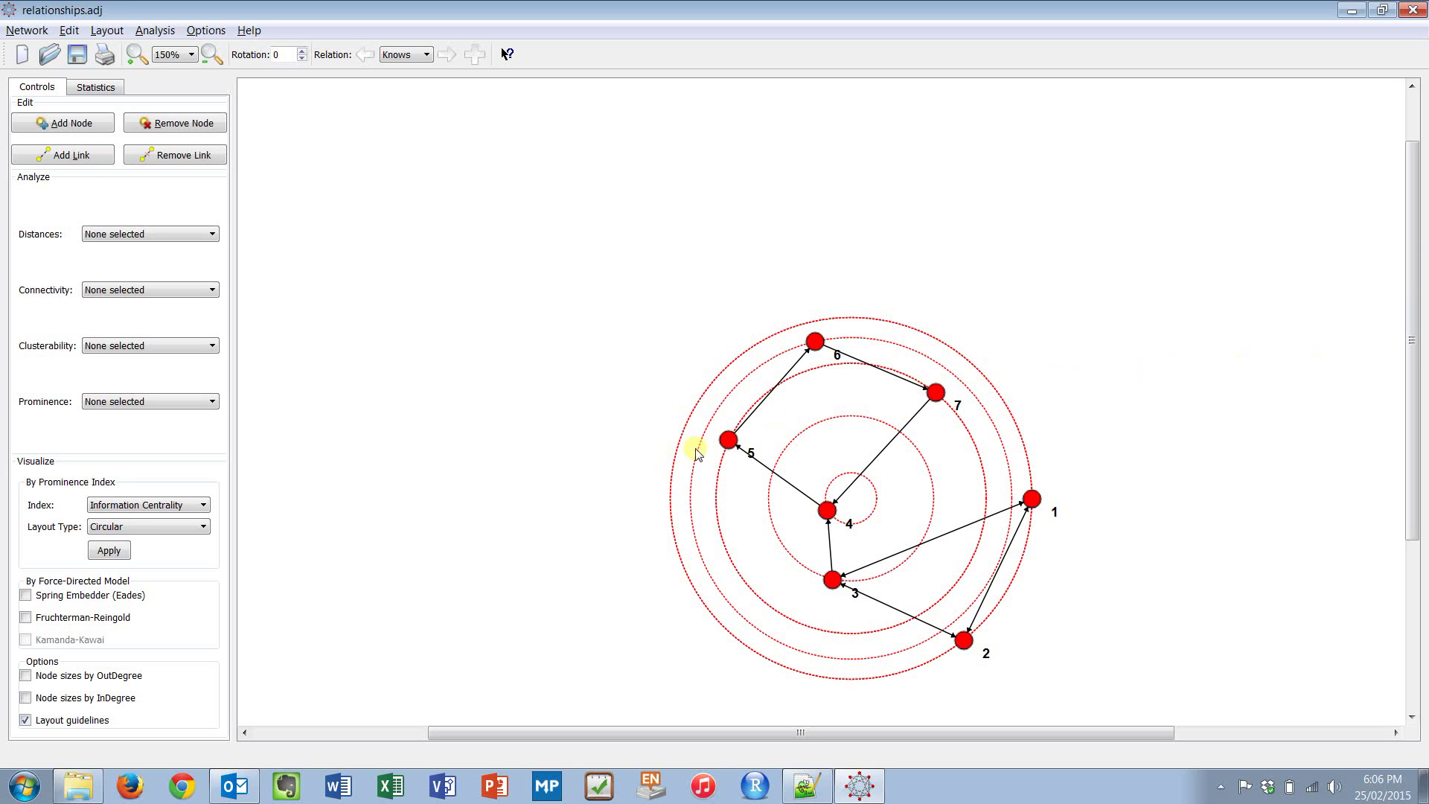
- Add links 7→5, 5→6 and 7→6 with weight 1.0
right_click(936, 390)
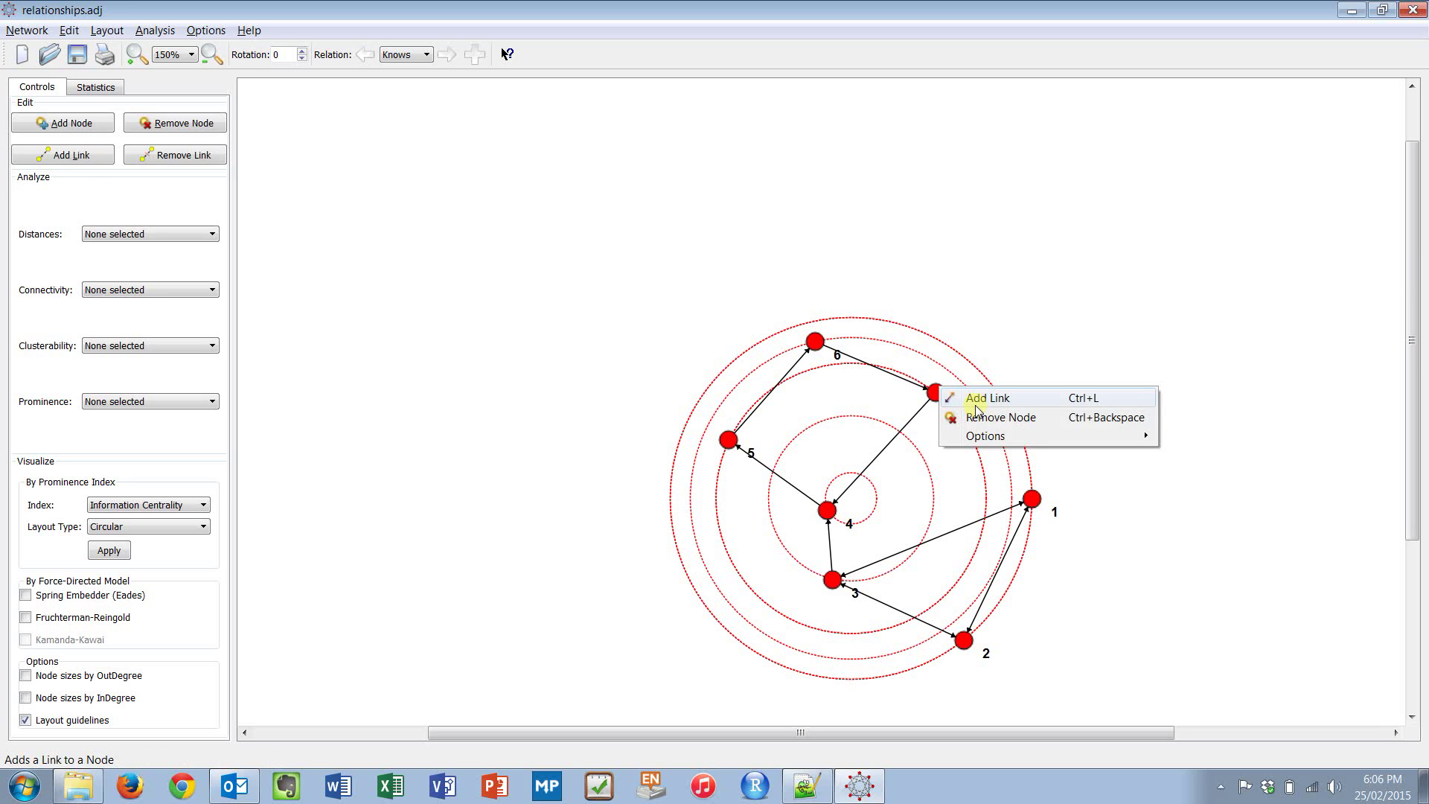
click(975, 404)
text(5)
key(Return)
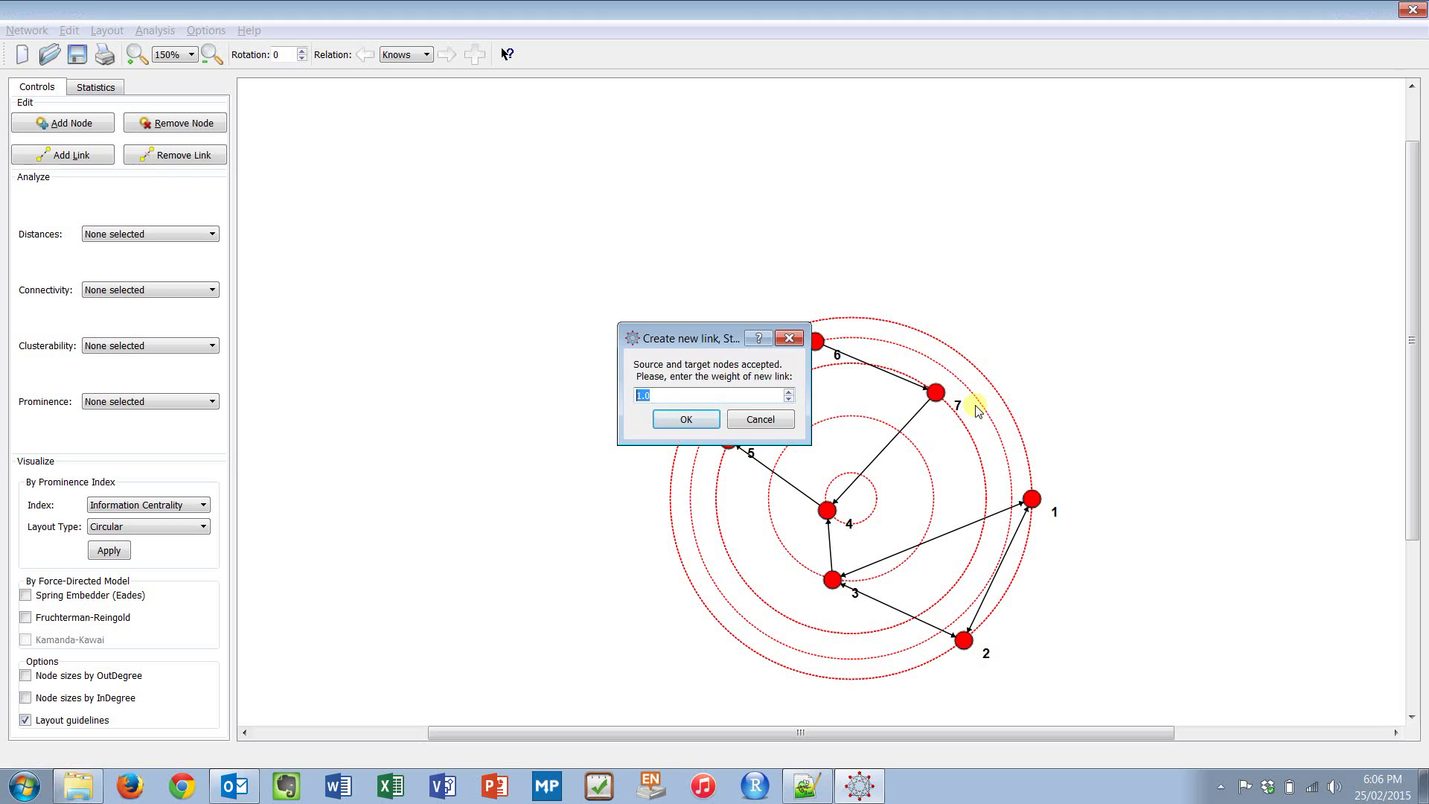
key(Return)
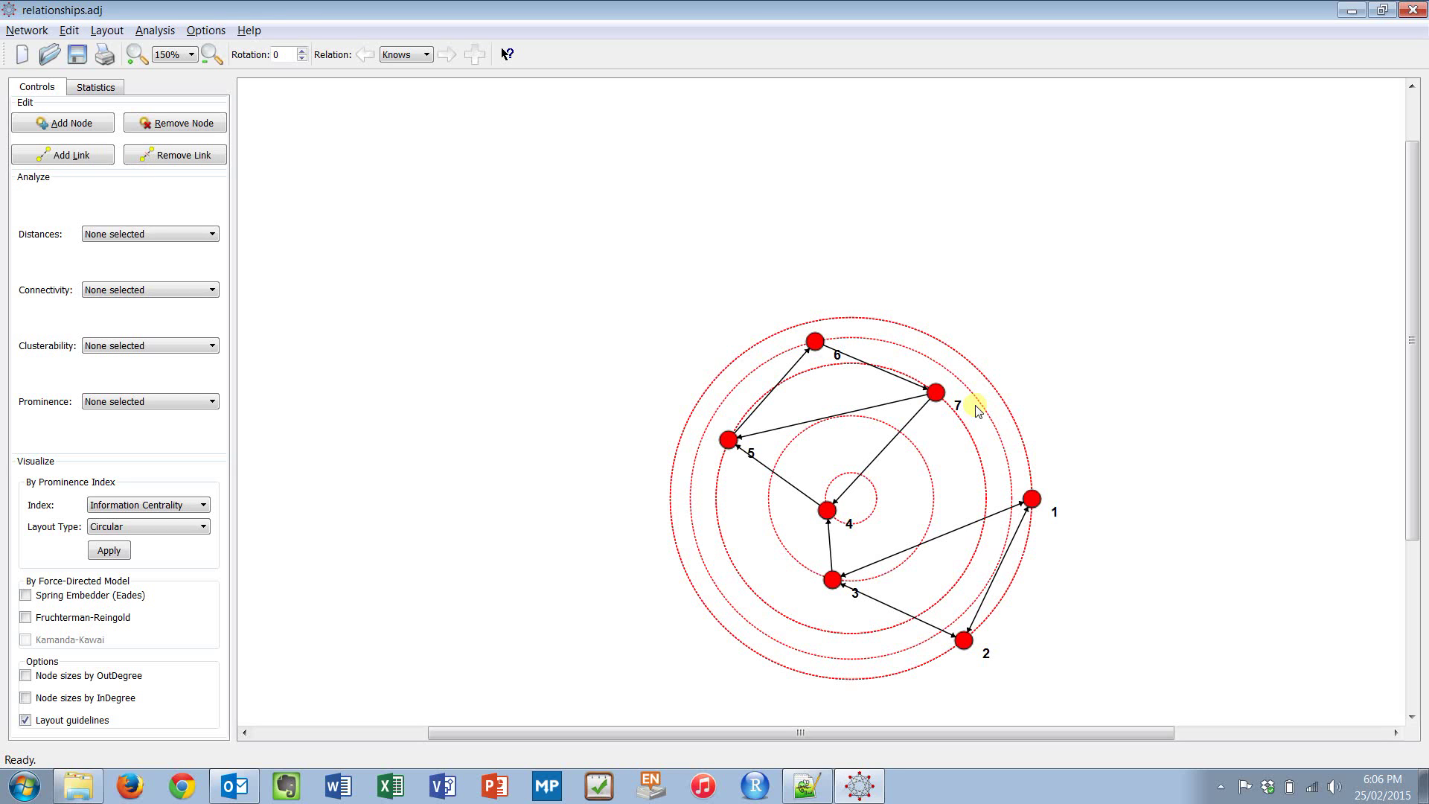
right_click(729, 440)
click(774, 453)
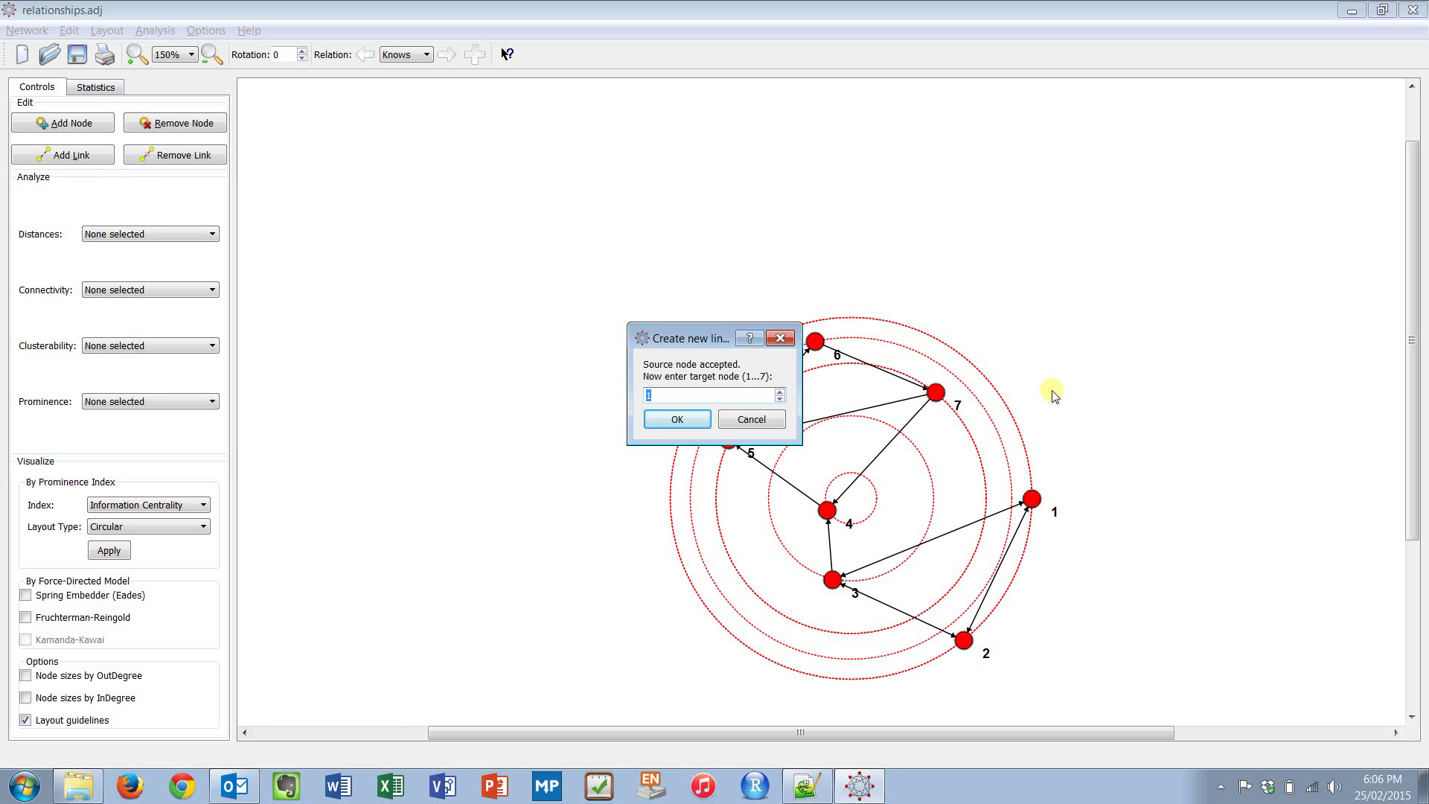
text(6)
key(Return)
key(Return)
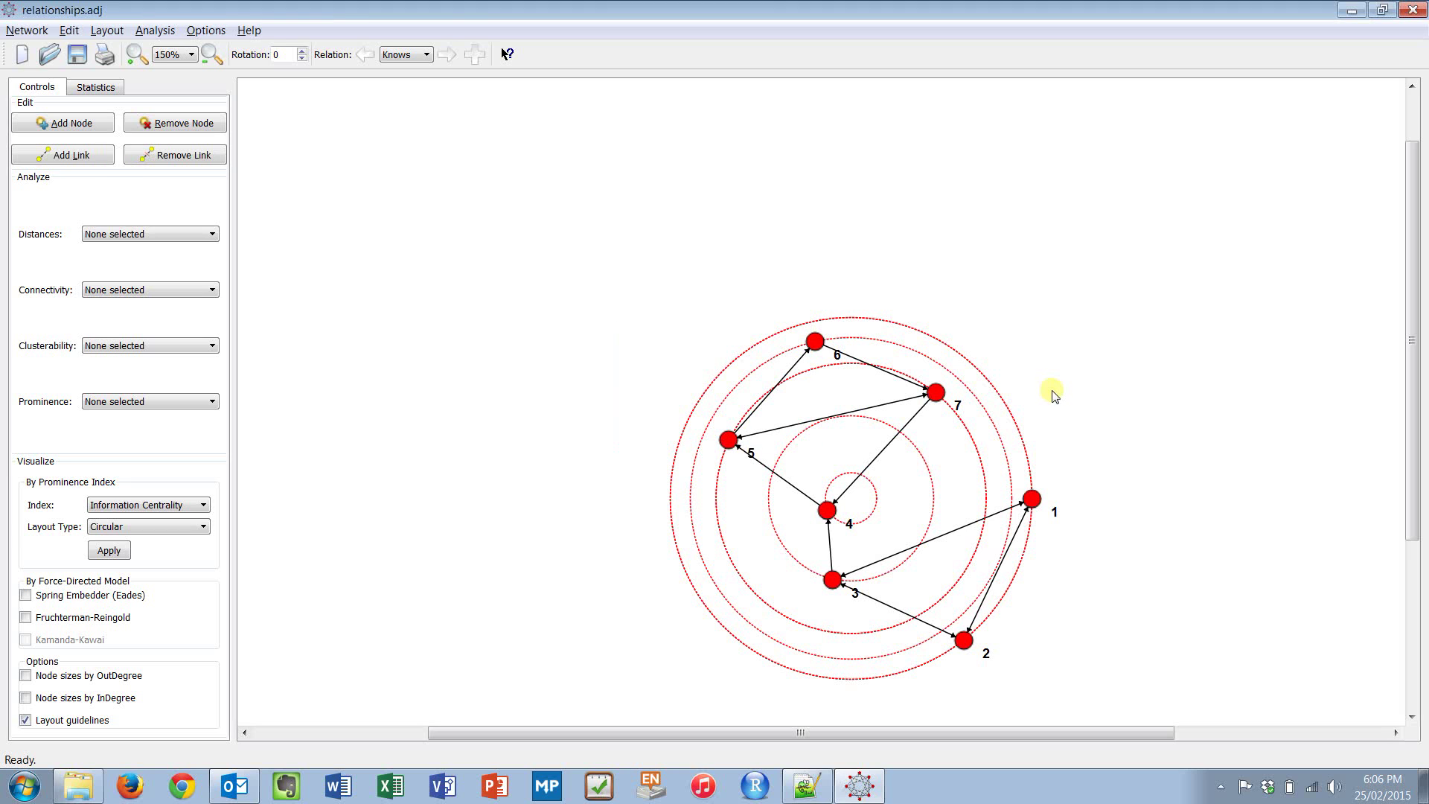
right_click(937, 396)
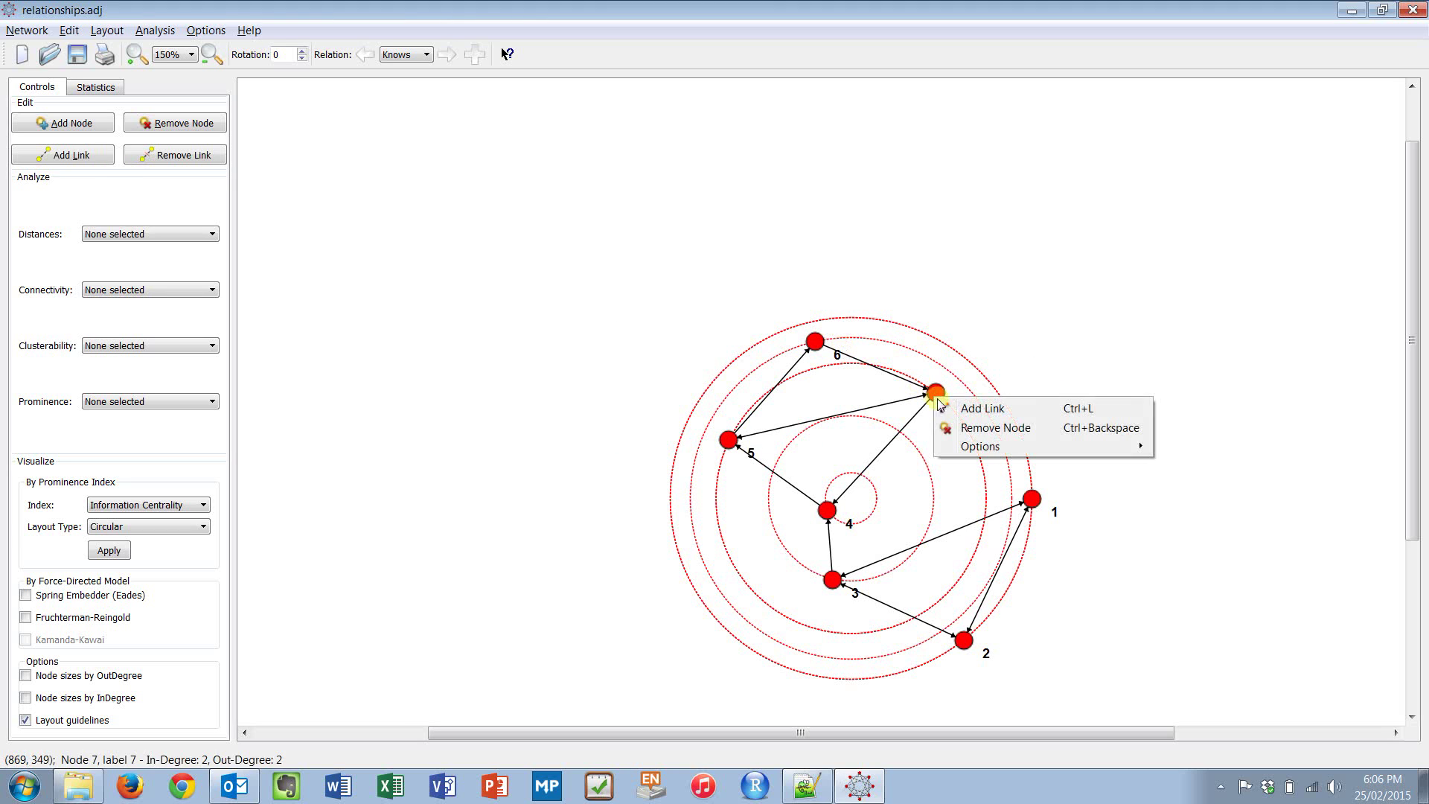
click(972, 408)
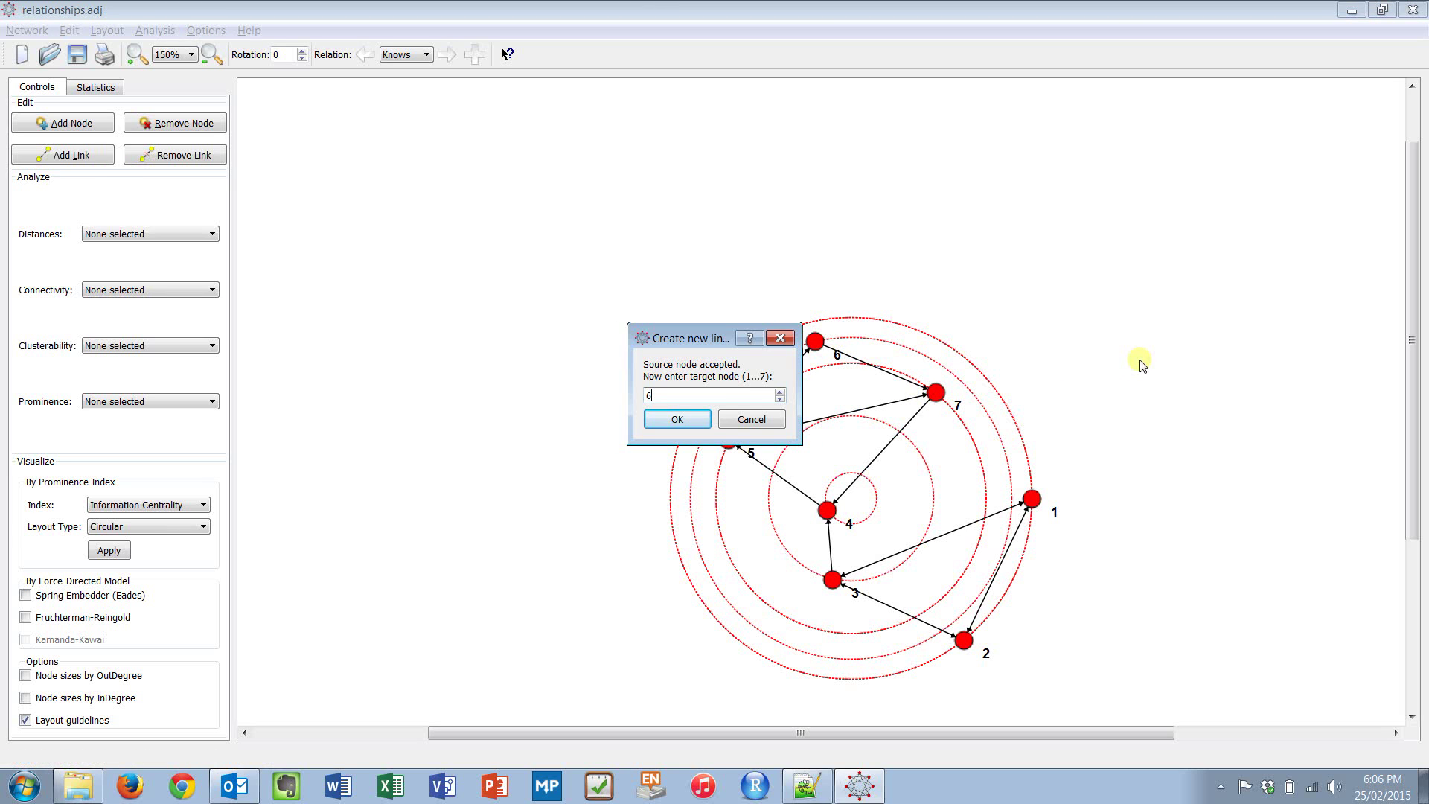
key(Return)
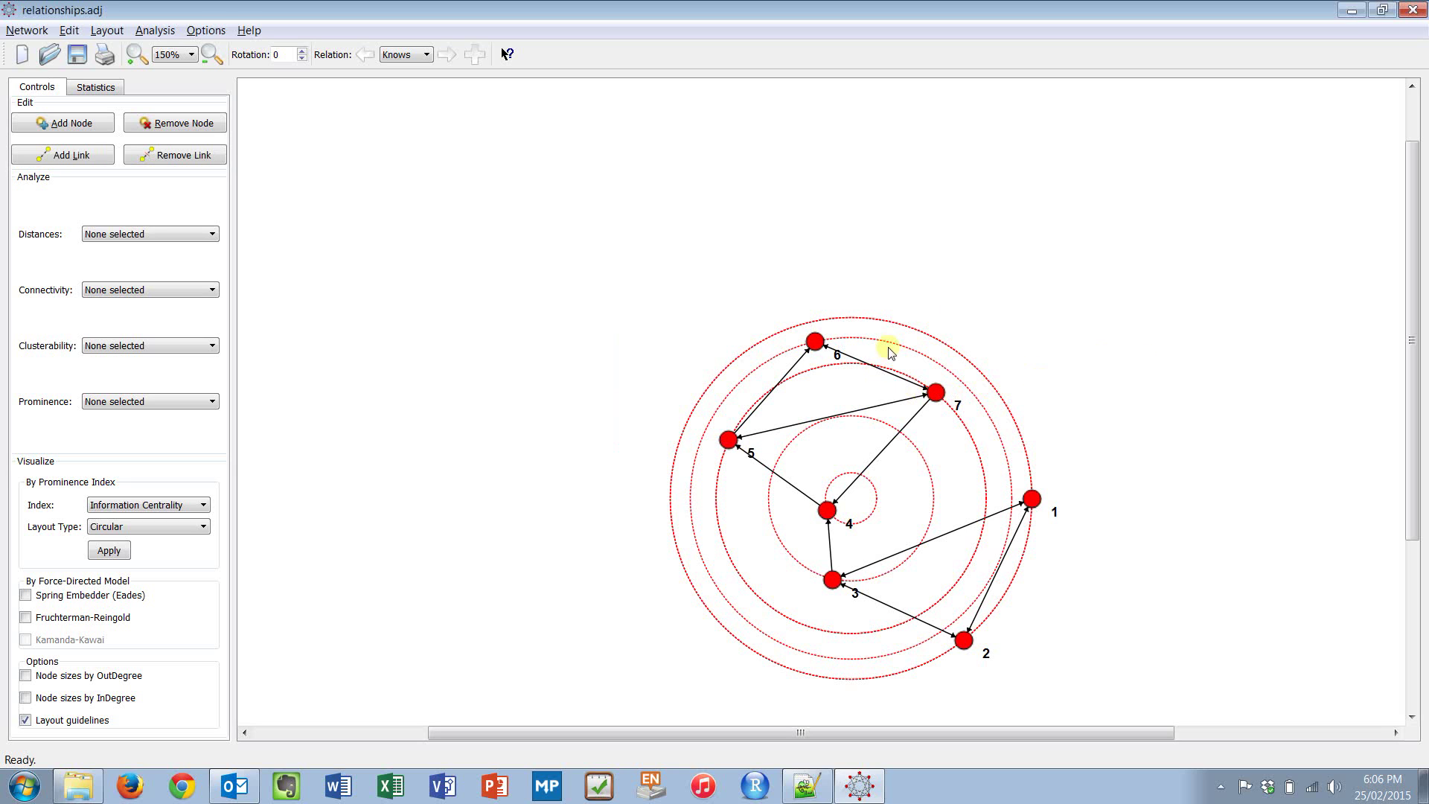
- Add links 6→4 and 4→6
right_click(817, 344)
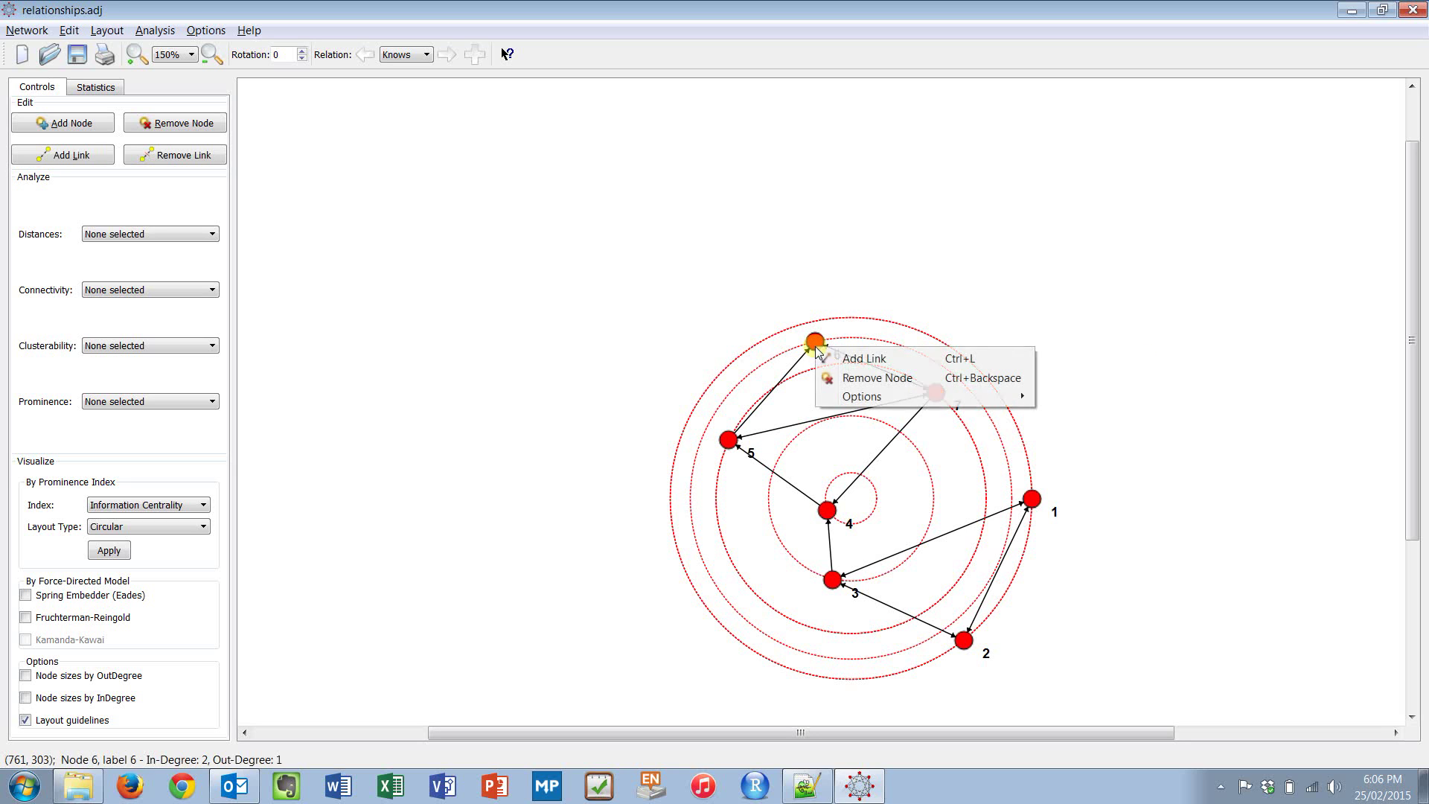
click(862, 360)
text(4)
key(Return)
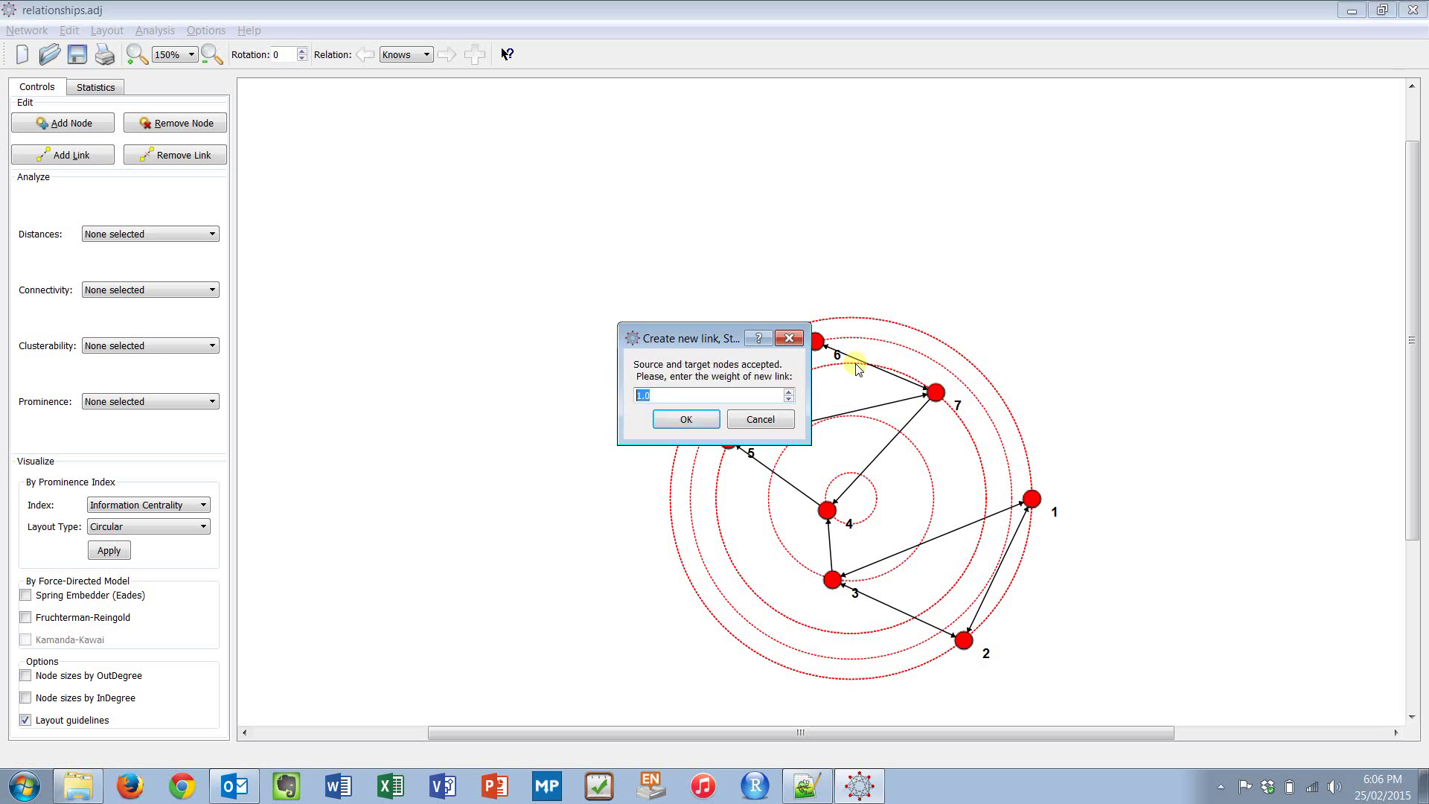
key(Return)
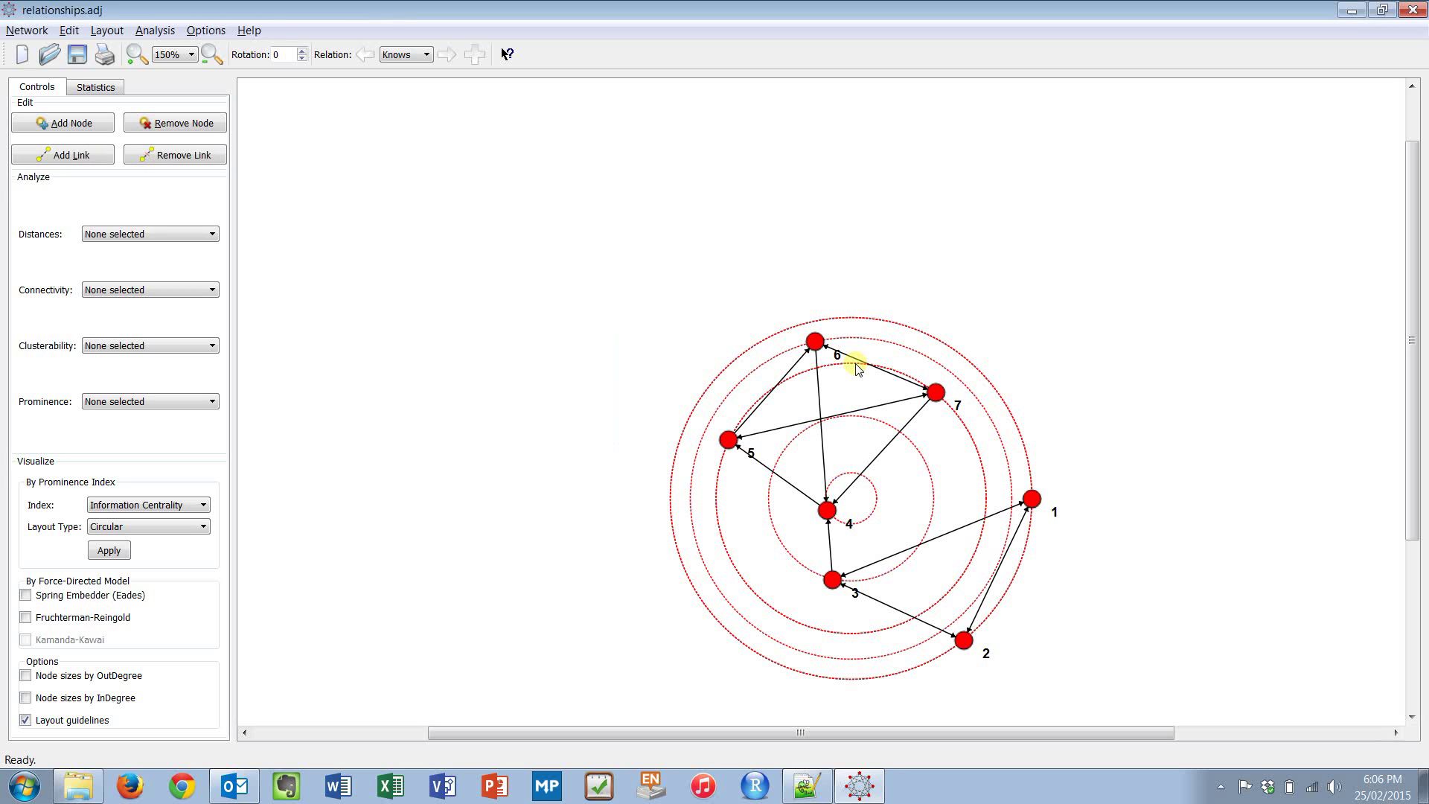
right_click(827, 513)
click(869, 524)
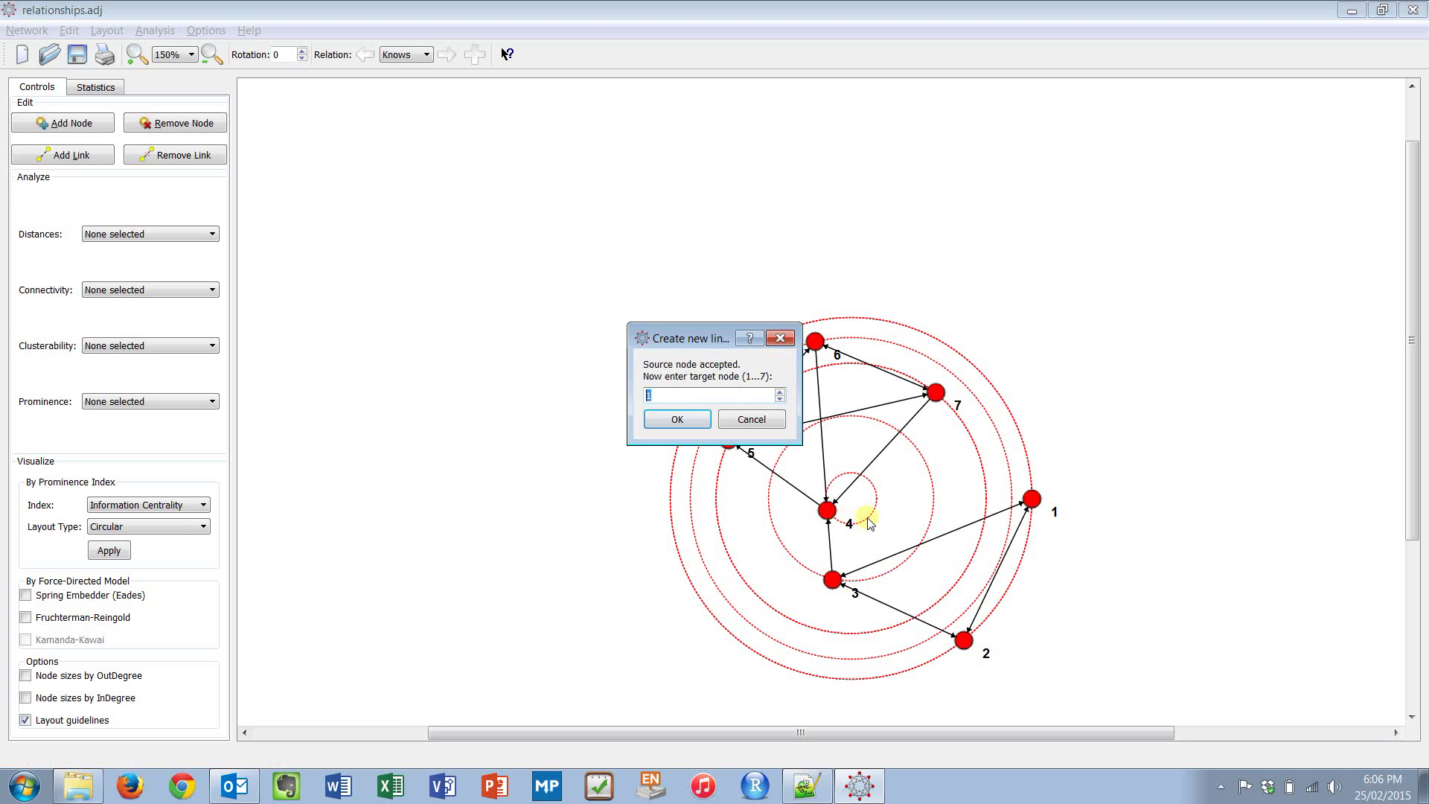
text(6)
key(Return)
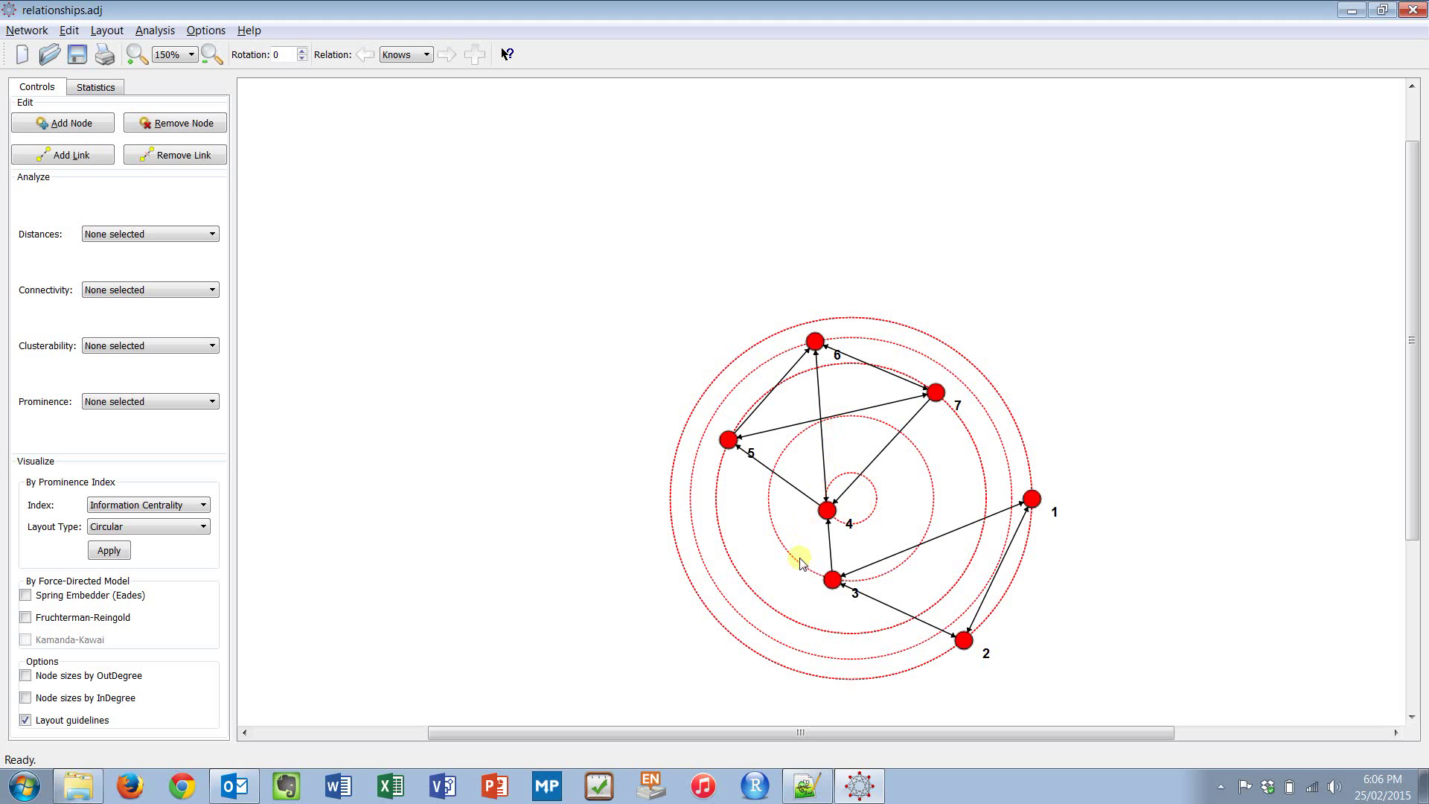
- Add links 5→4, 4→5 and 4→3
right_click(729, 443)
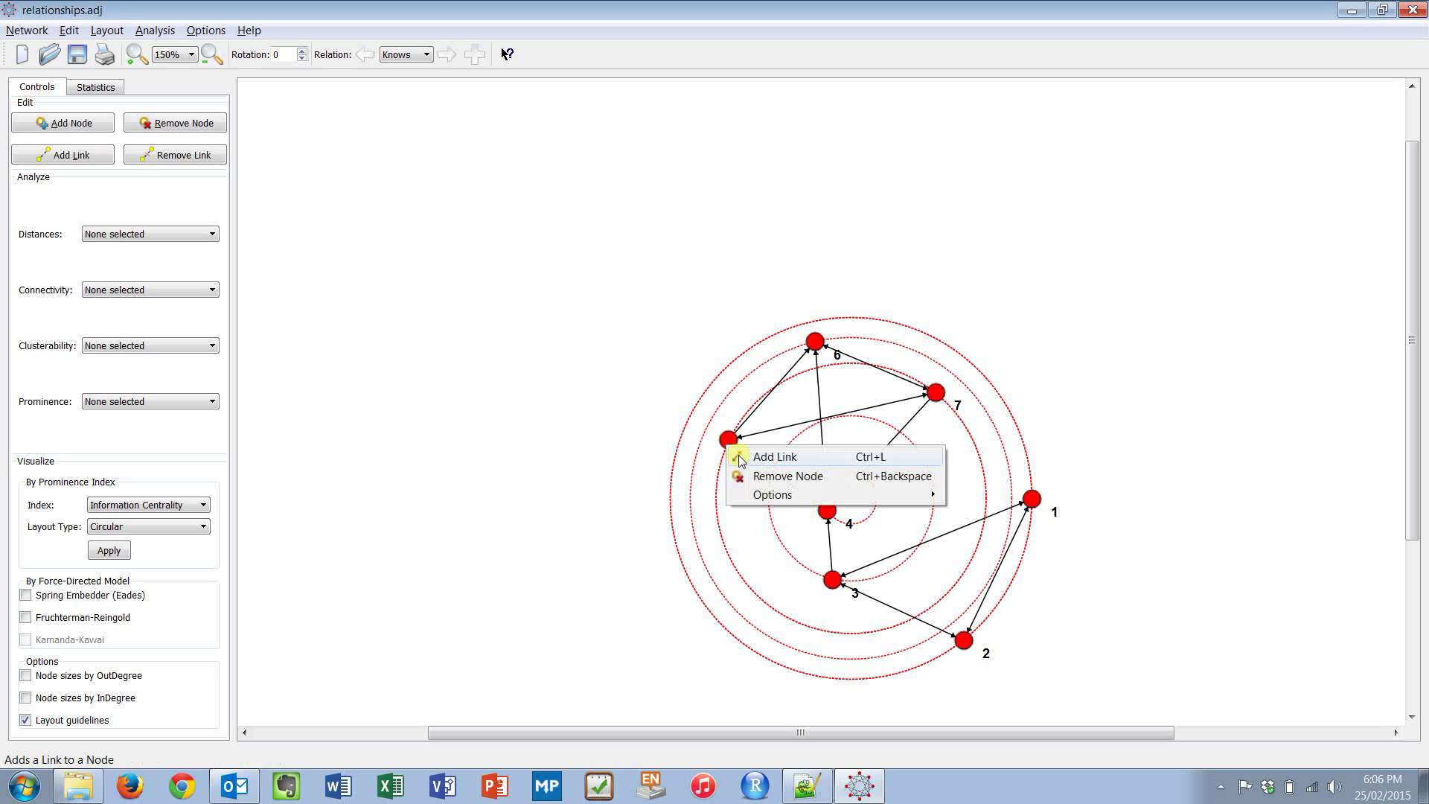
click(754, 459)
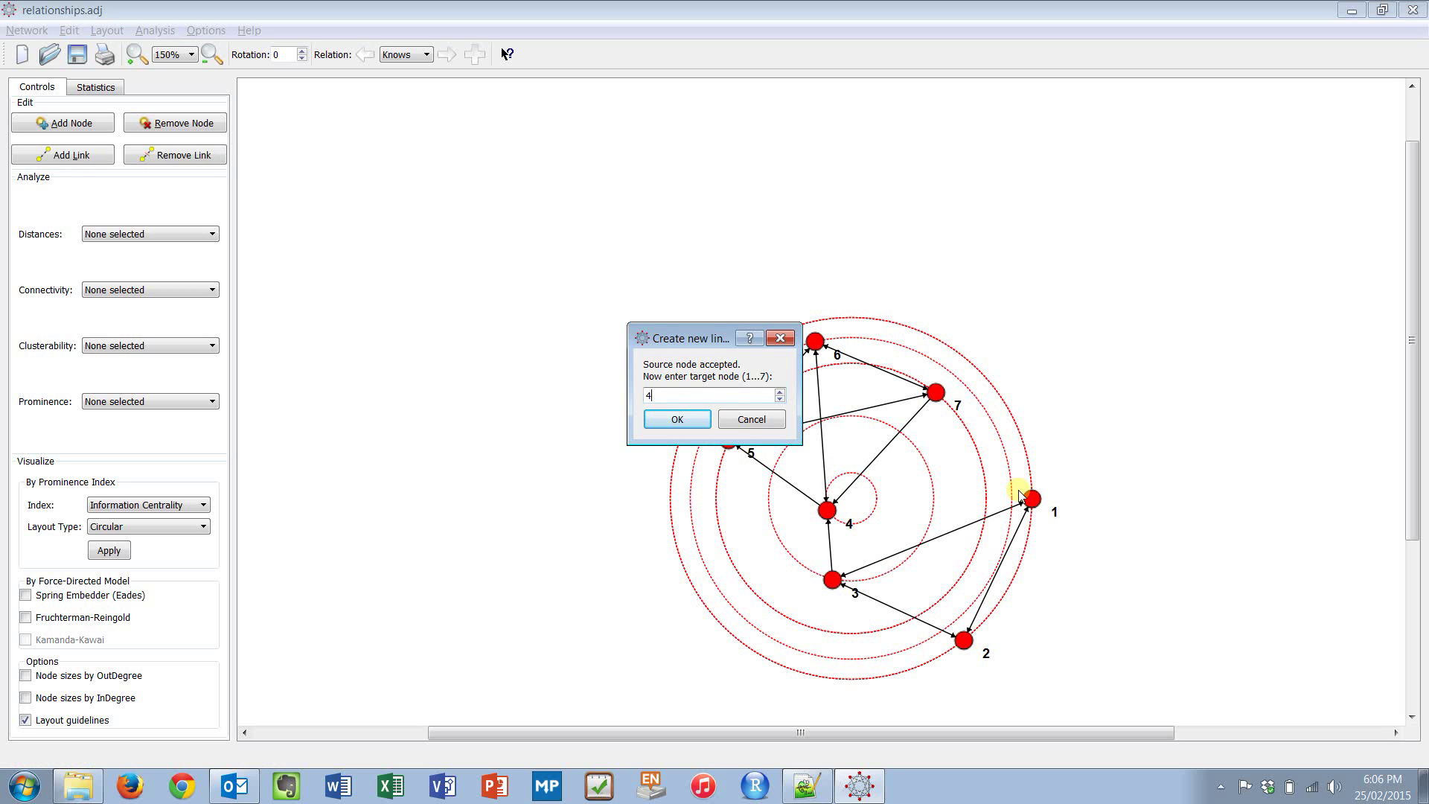
text(4)
key(Return)
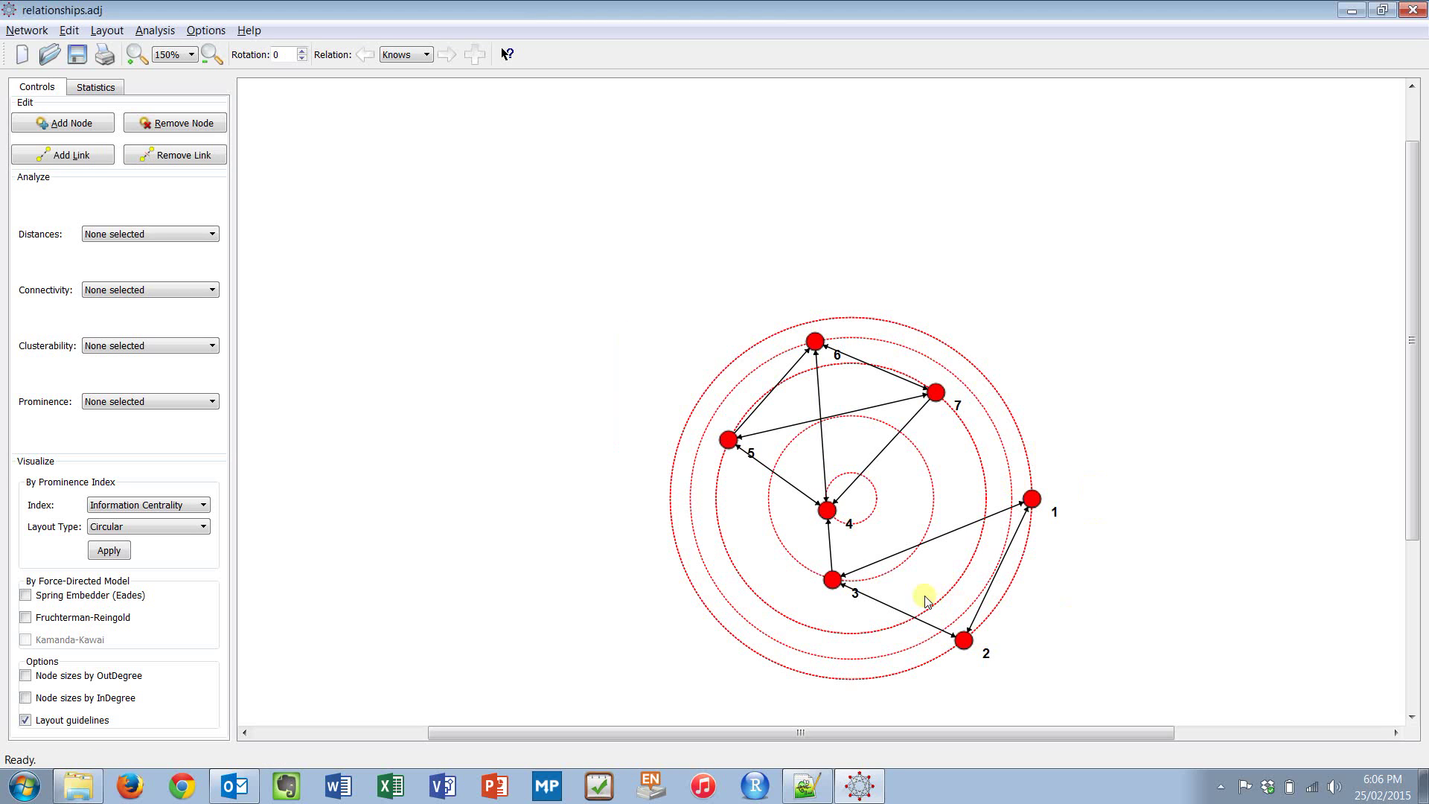
right_click(836, 516)
click(882, 527)
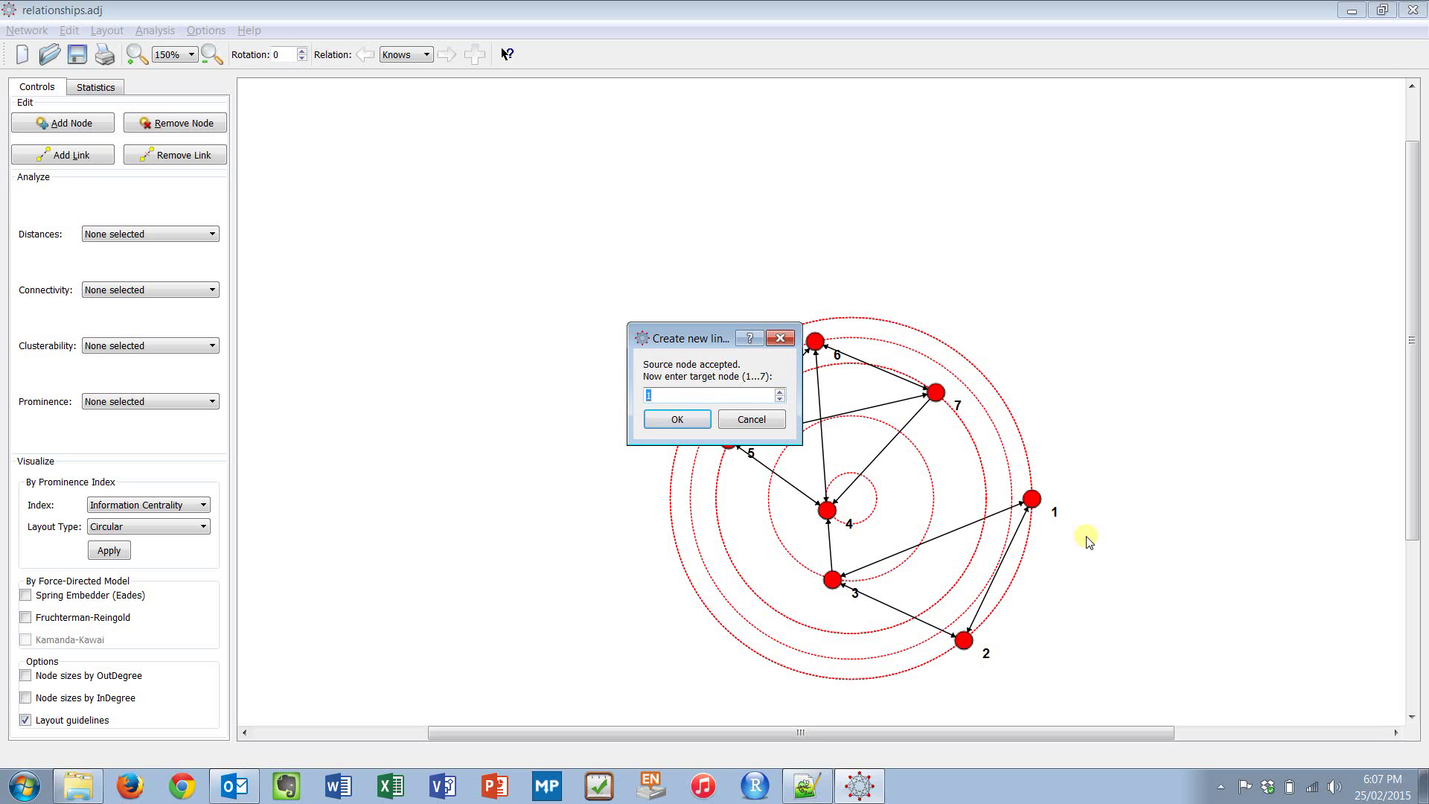
text(5)
key(Return)
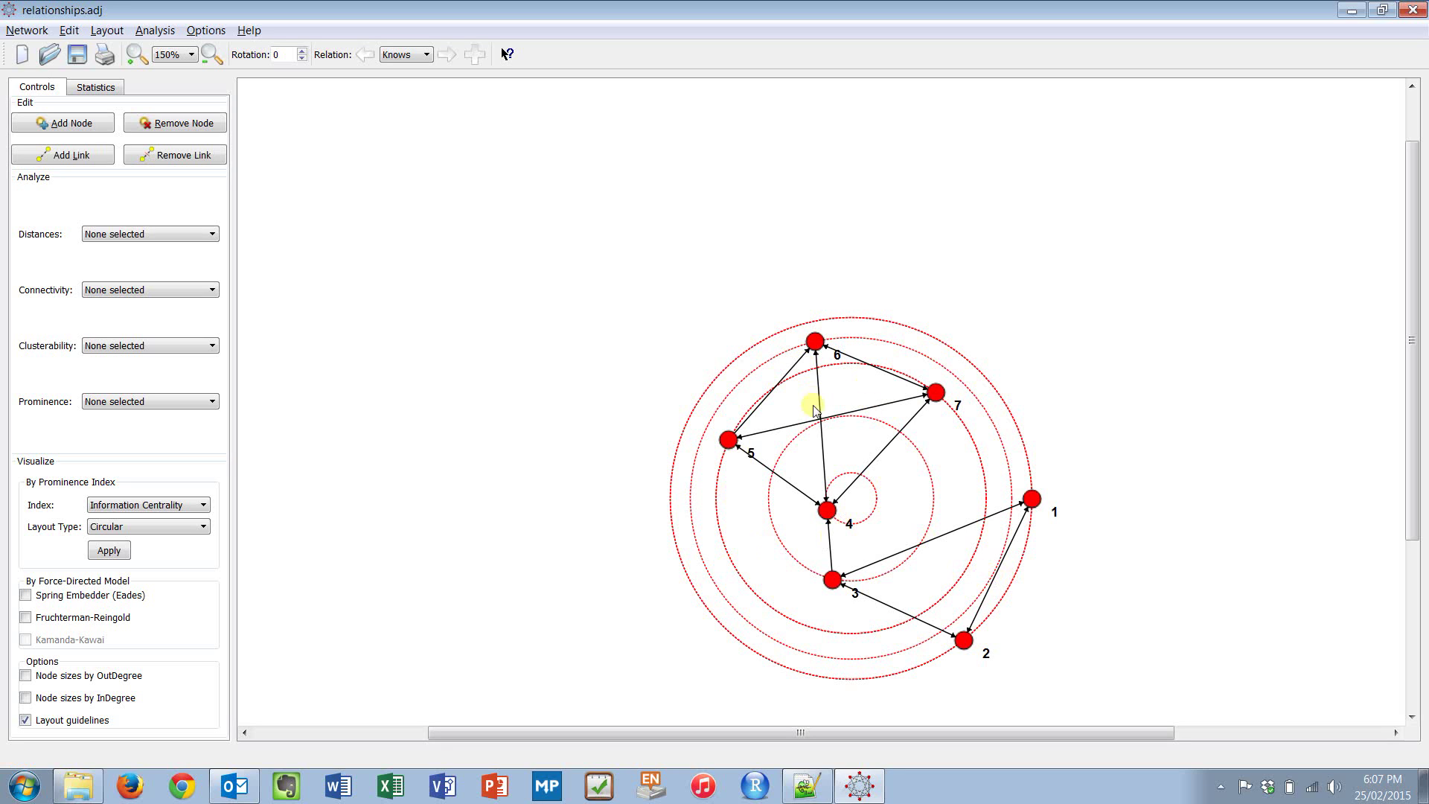
right_click(833, 512)
click(856, 523)
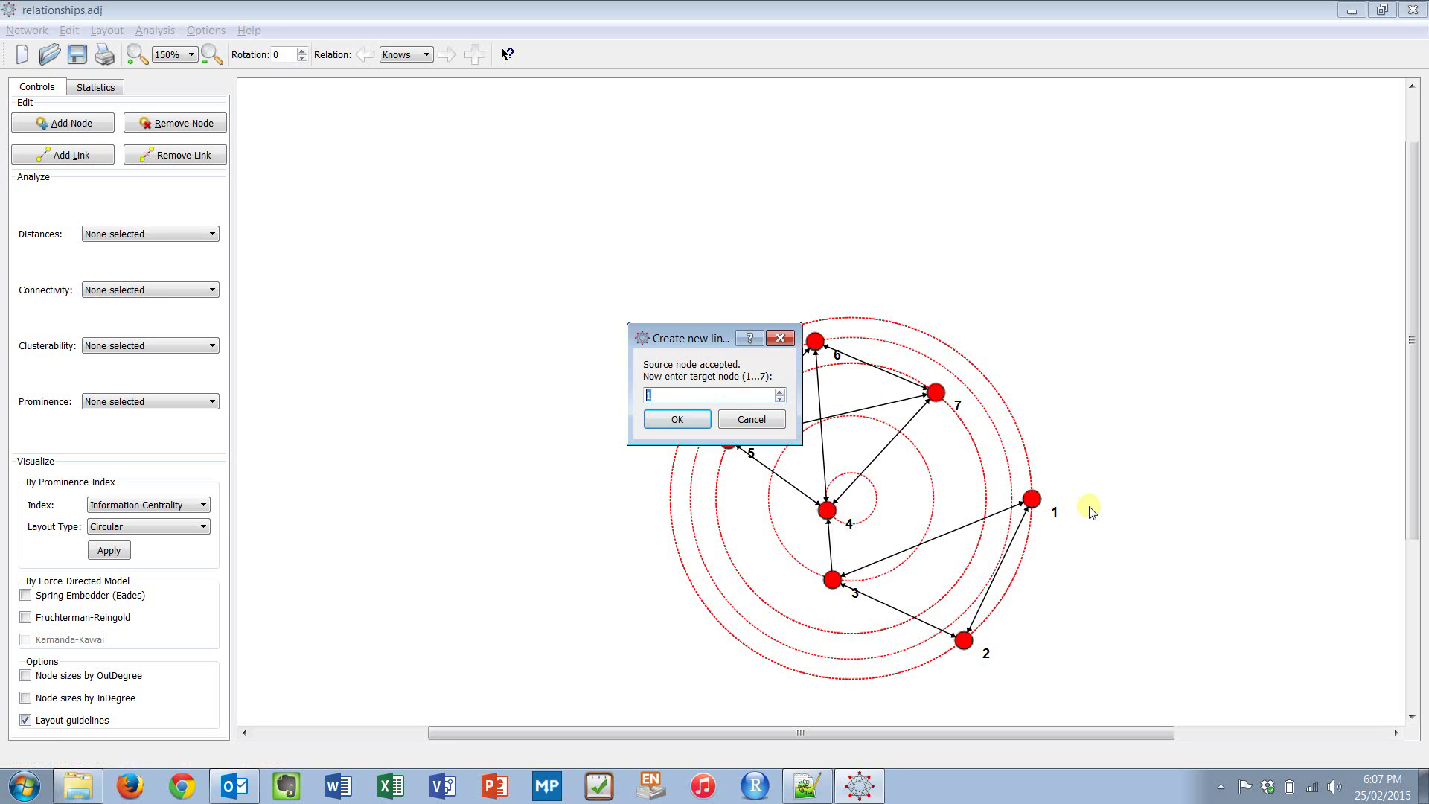
key(Return)
key(Return)
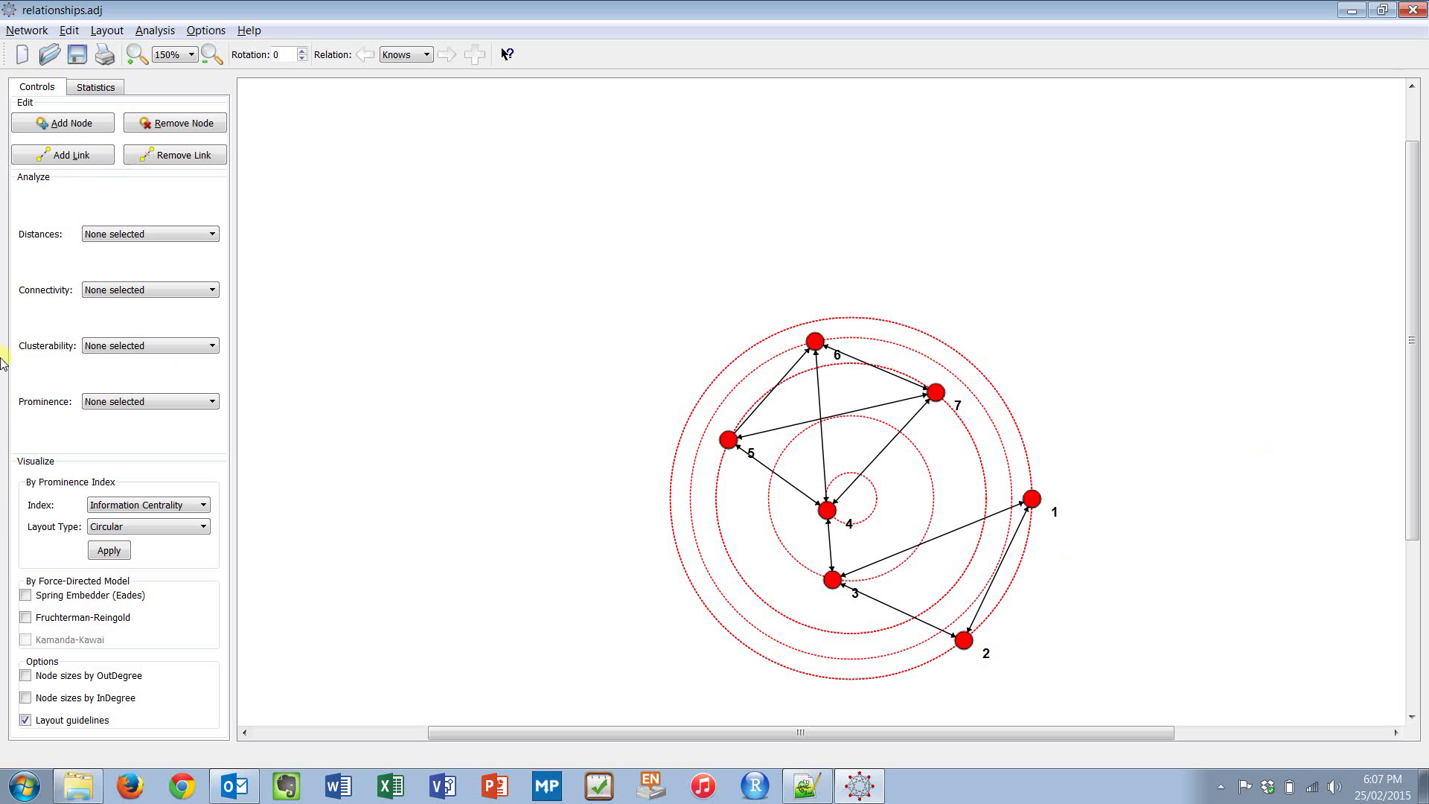
- Reapply the Information Centrality layout, then redraw the circular layout ranked by Degree Centrality
click(109, 551)
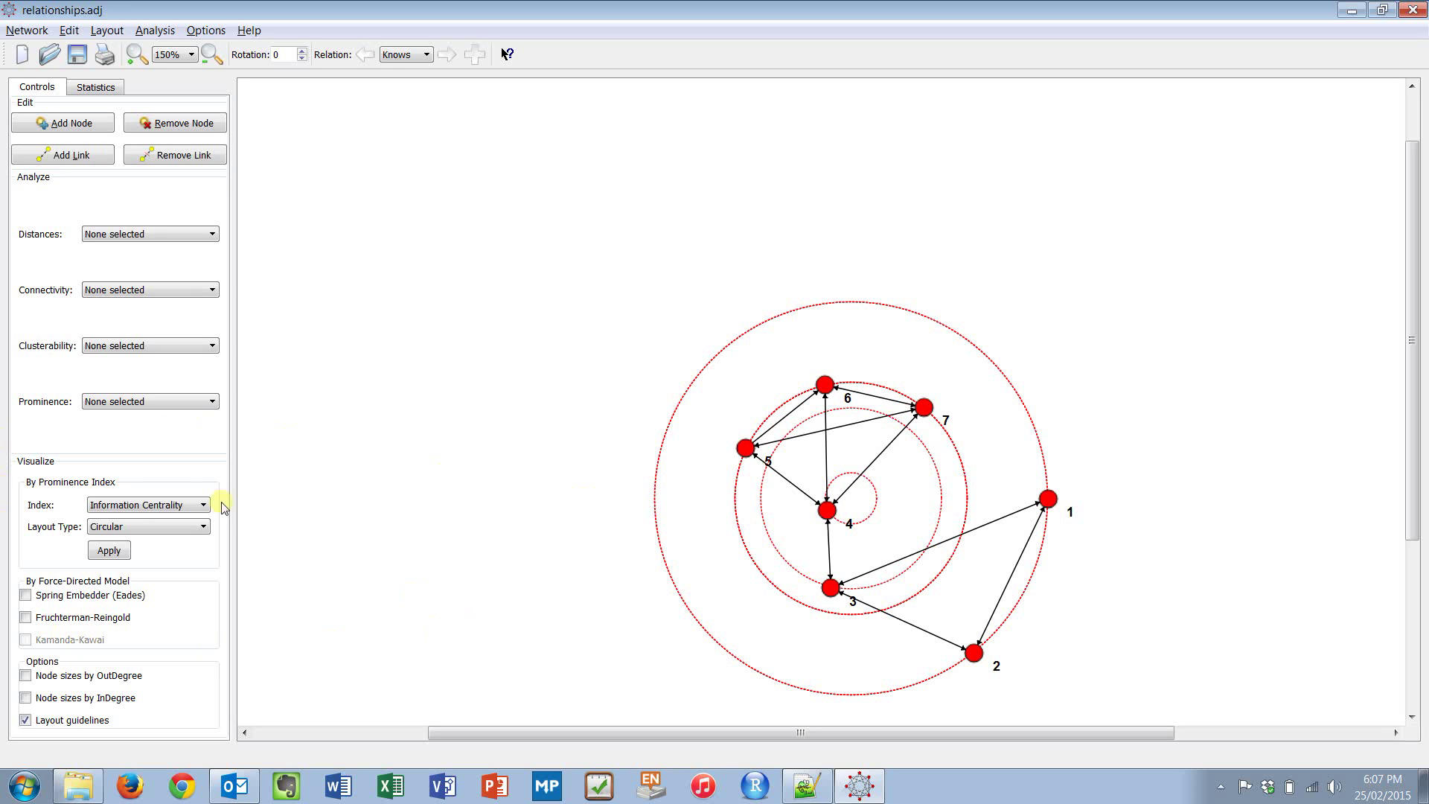
click(136, 512)
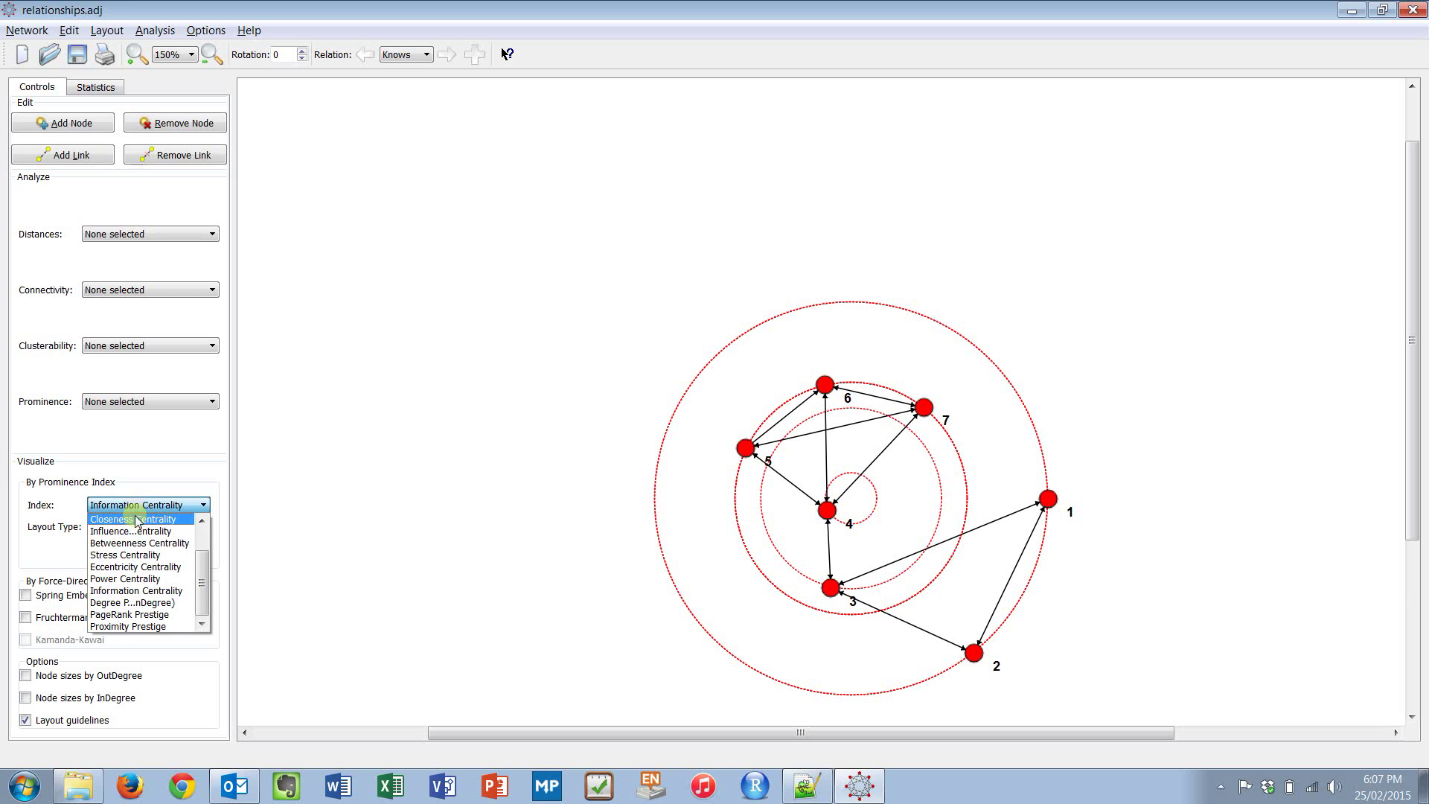
scroll(136, 521, up, 2)
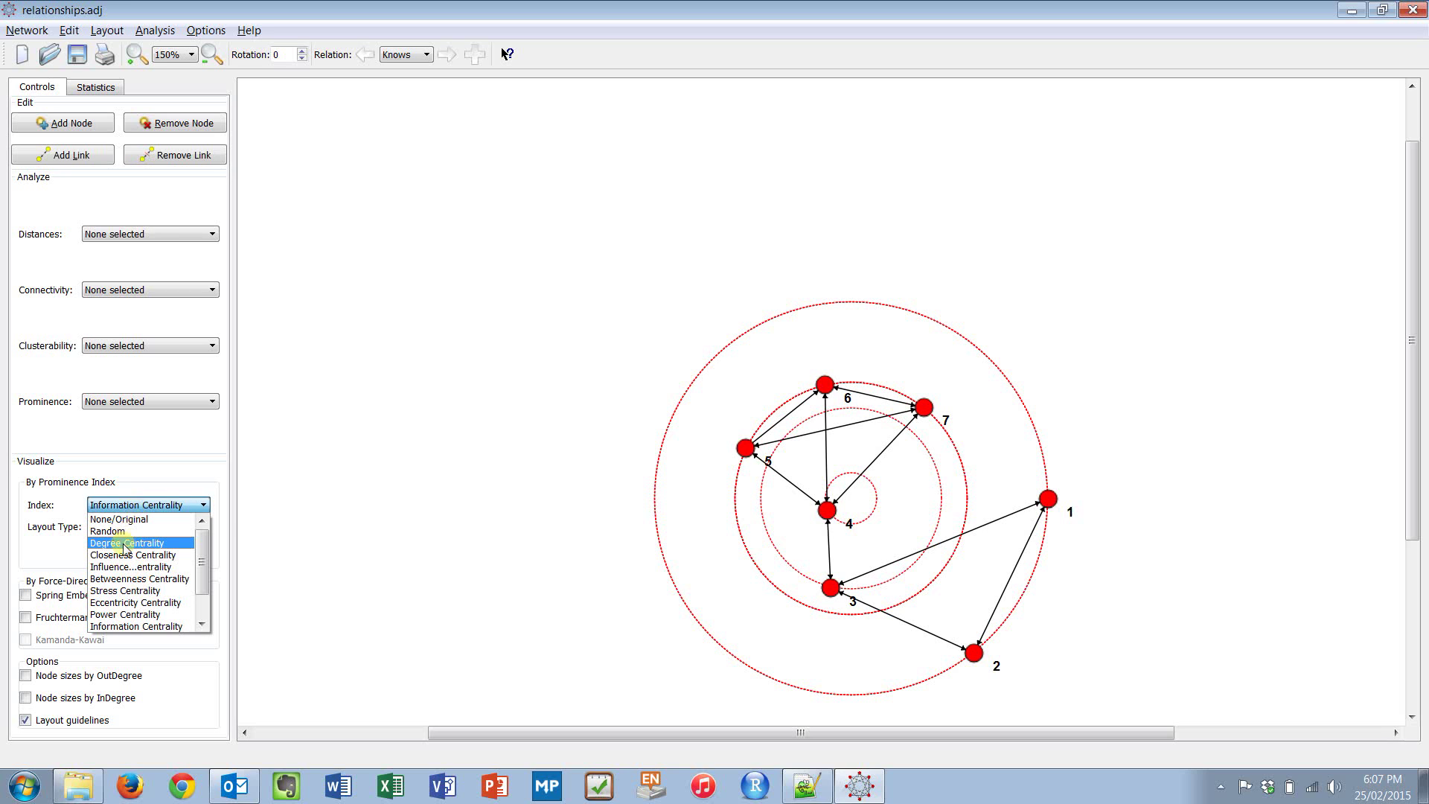
click(134, 519)
click(125, 551)
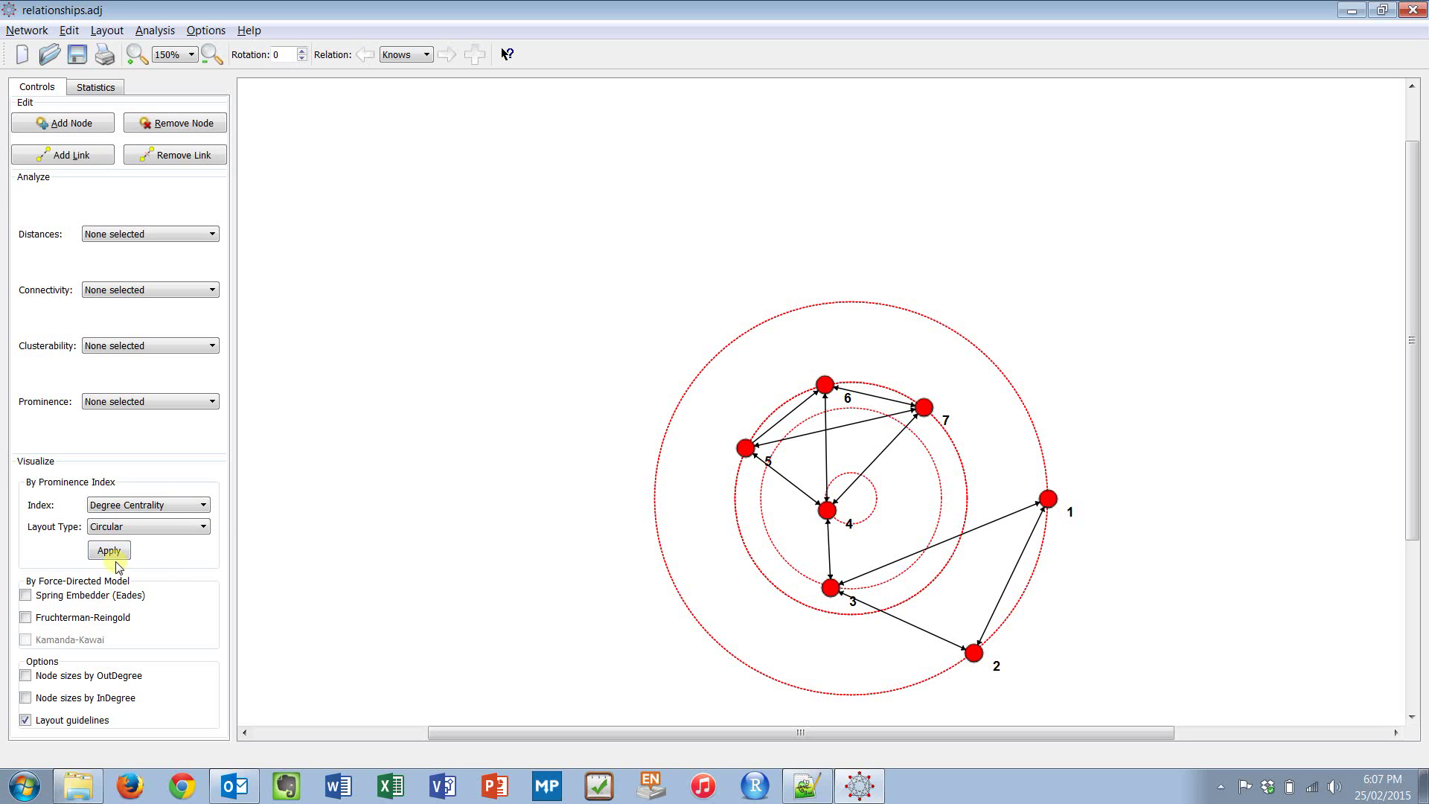
click(117, 555)
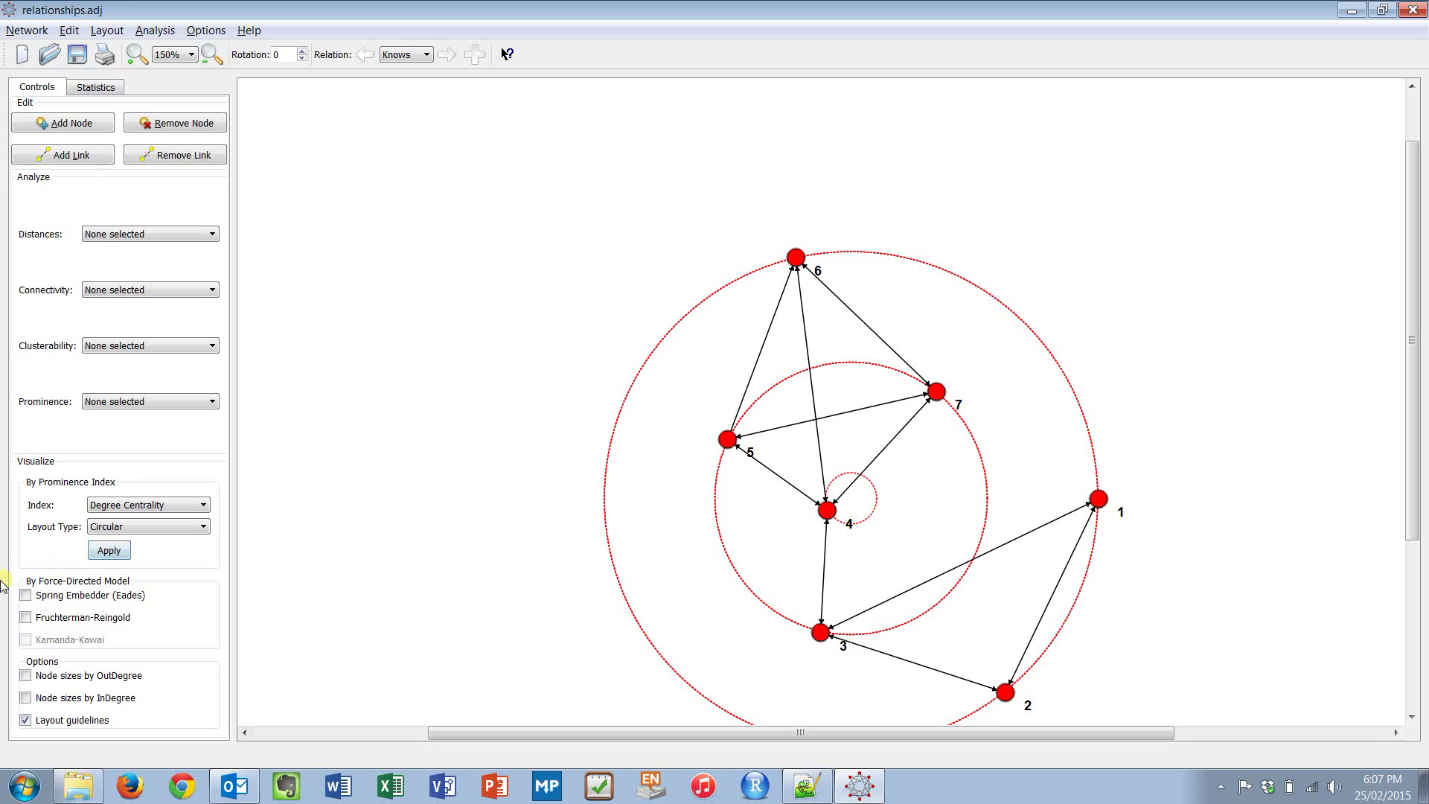
- Lay the nodes out in circles ranked by Influence Range Closeness, applying it twice
click(149, 504)
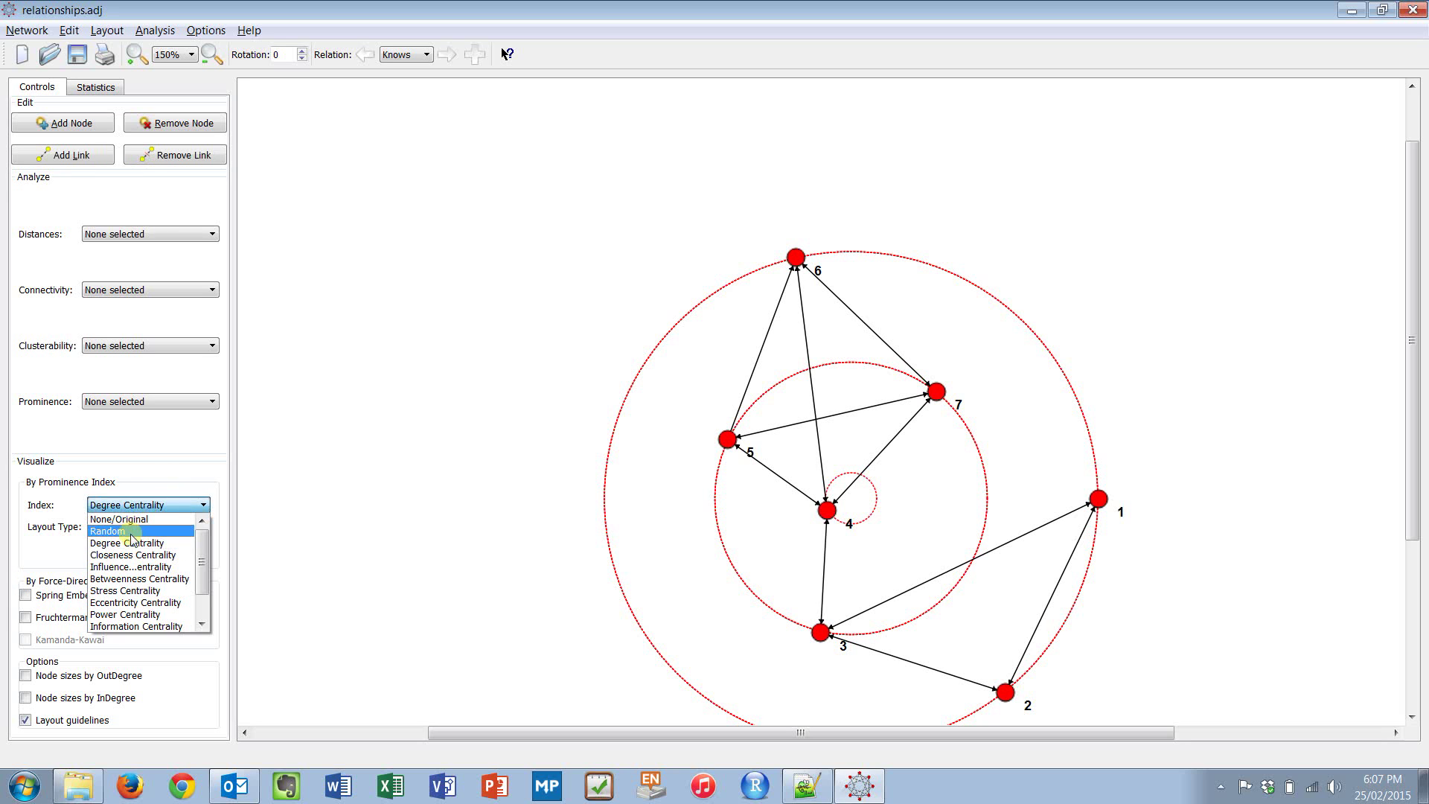
click(111, 567)
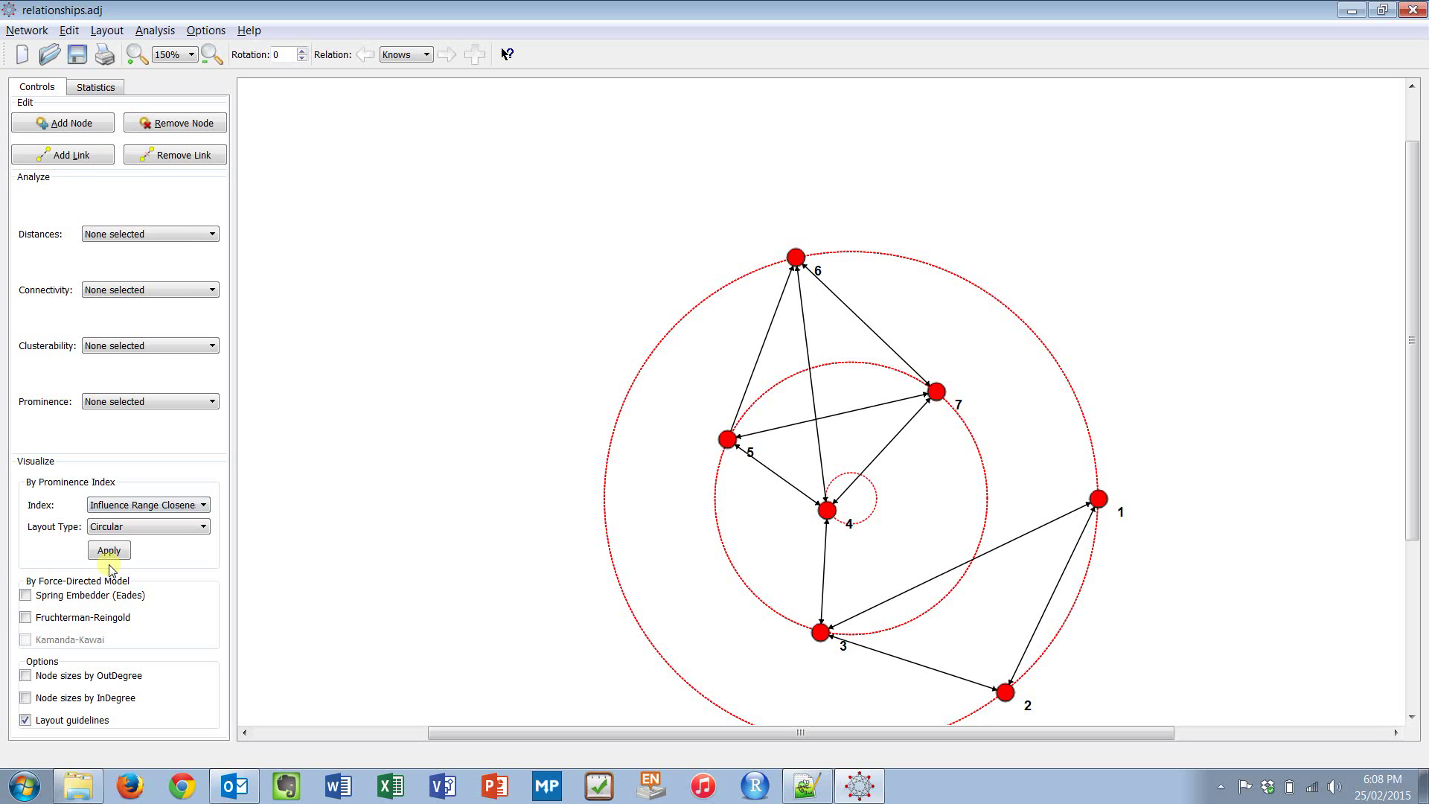
click(109, 550)
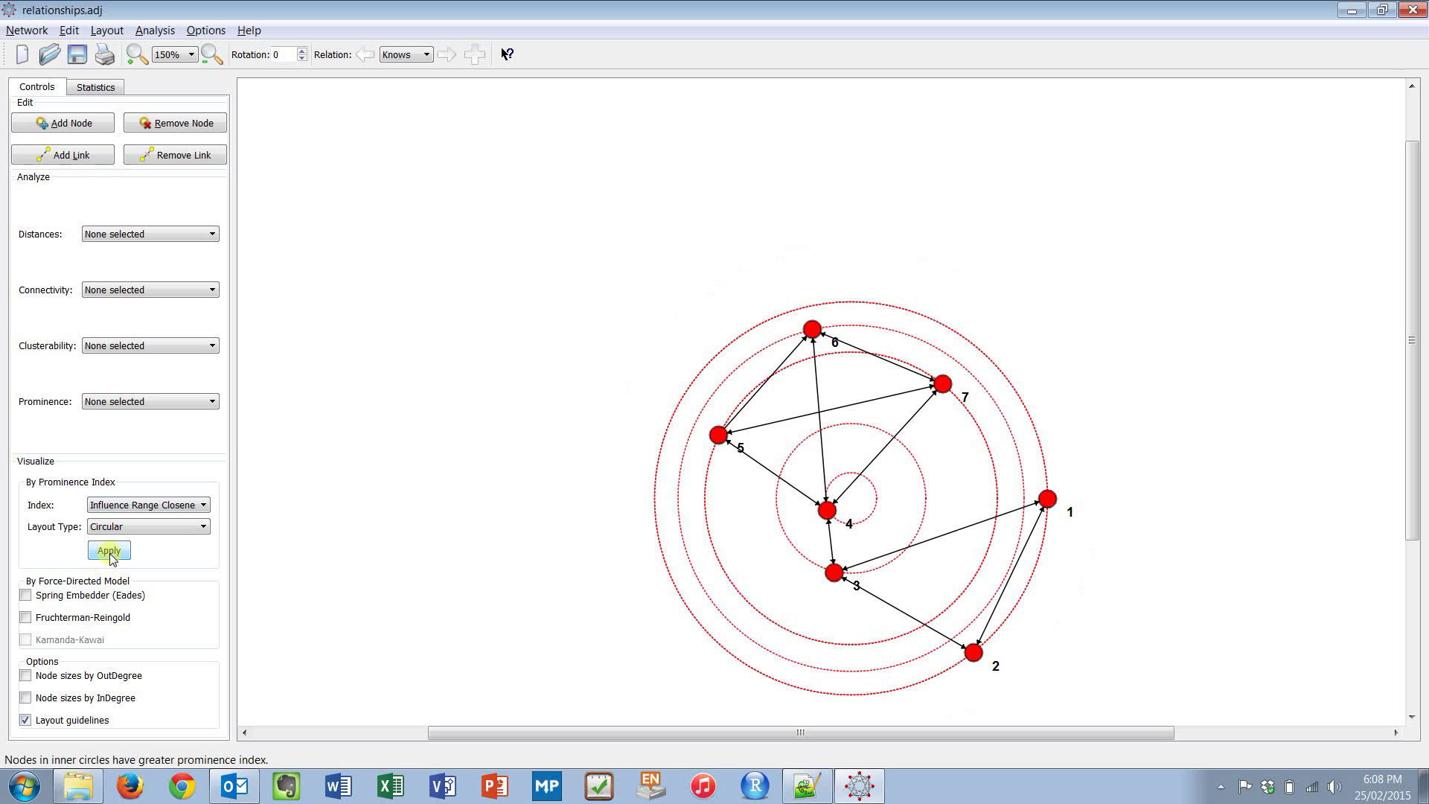
click(110, 551)
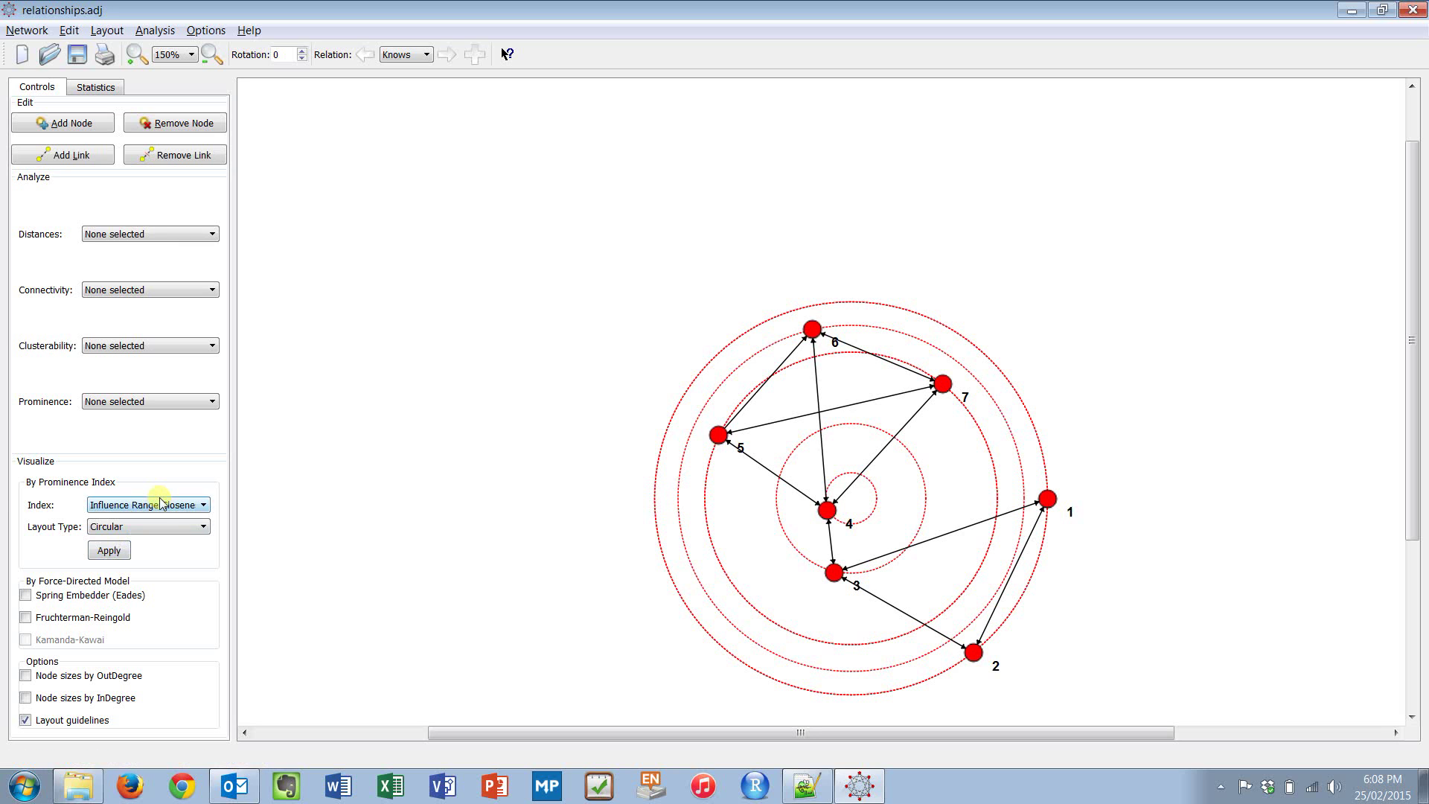
- Switch the circular layout's index to Betweenness Centrality and apply it
click(161, 504)
click(119, 582)
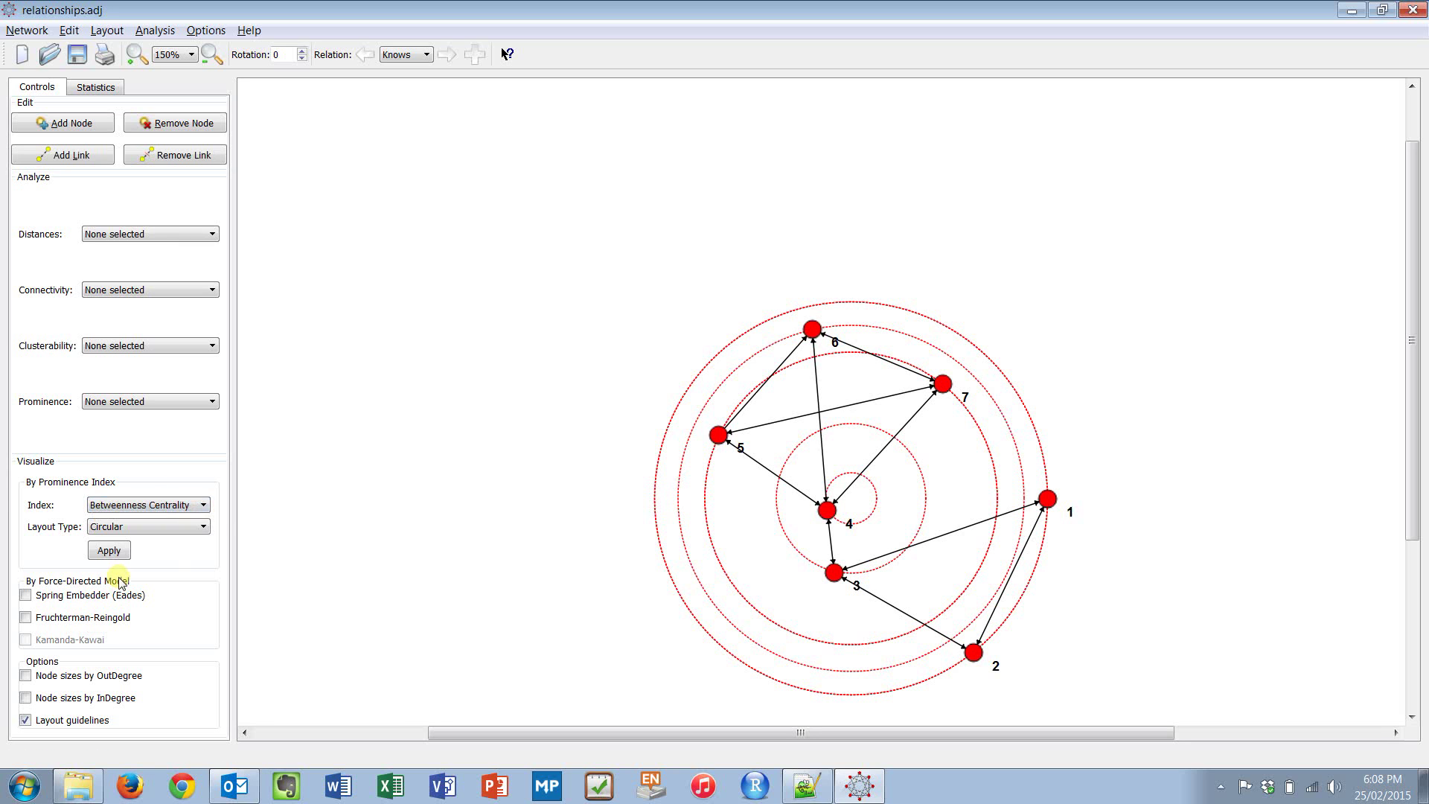
click(109, 550)
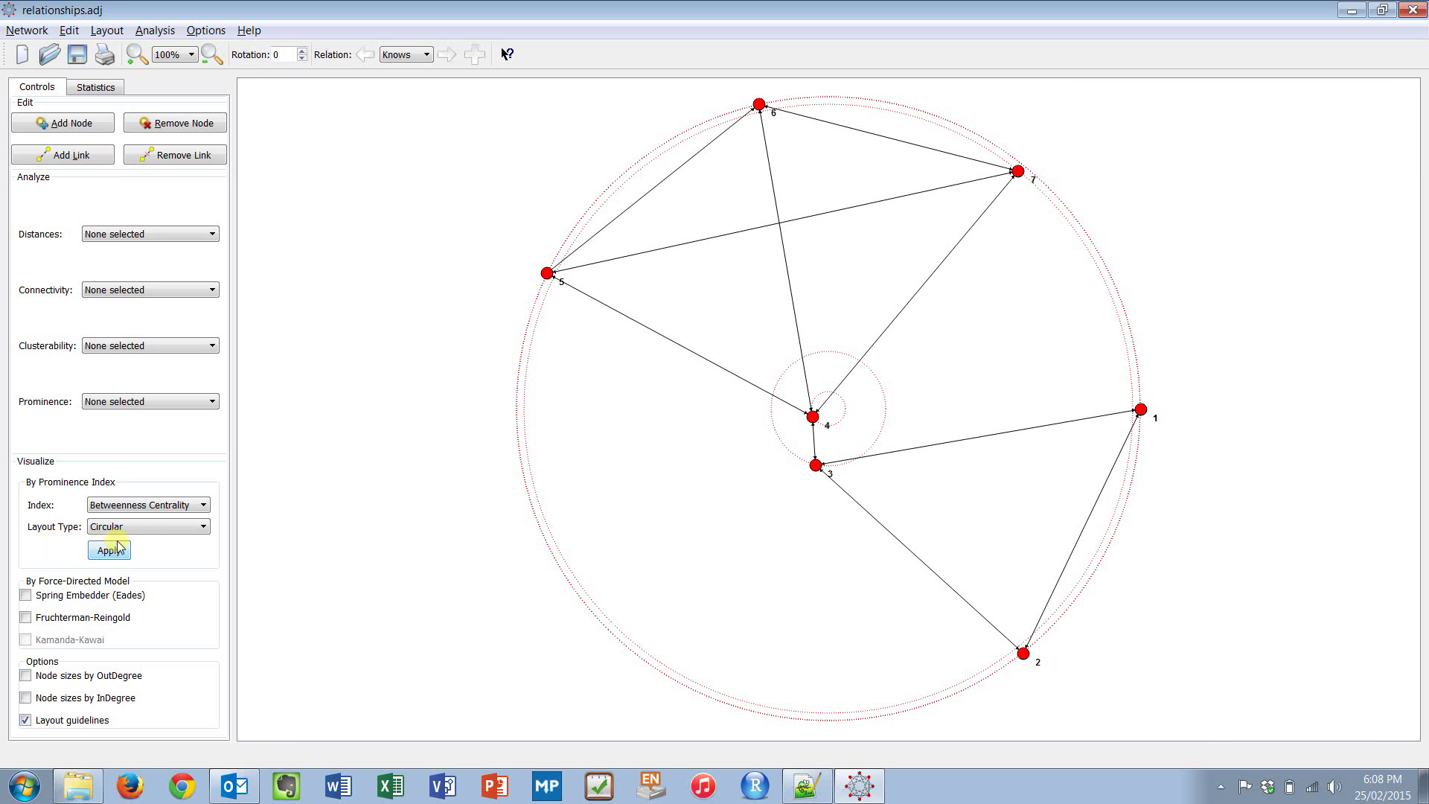
- Apply a circular layout ranked by Stress Centrality
click(142, 508)
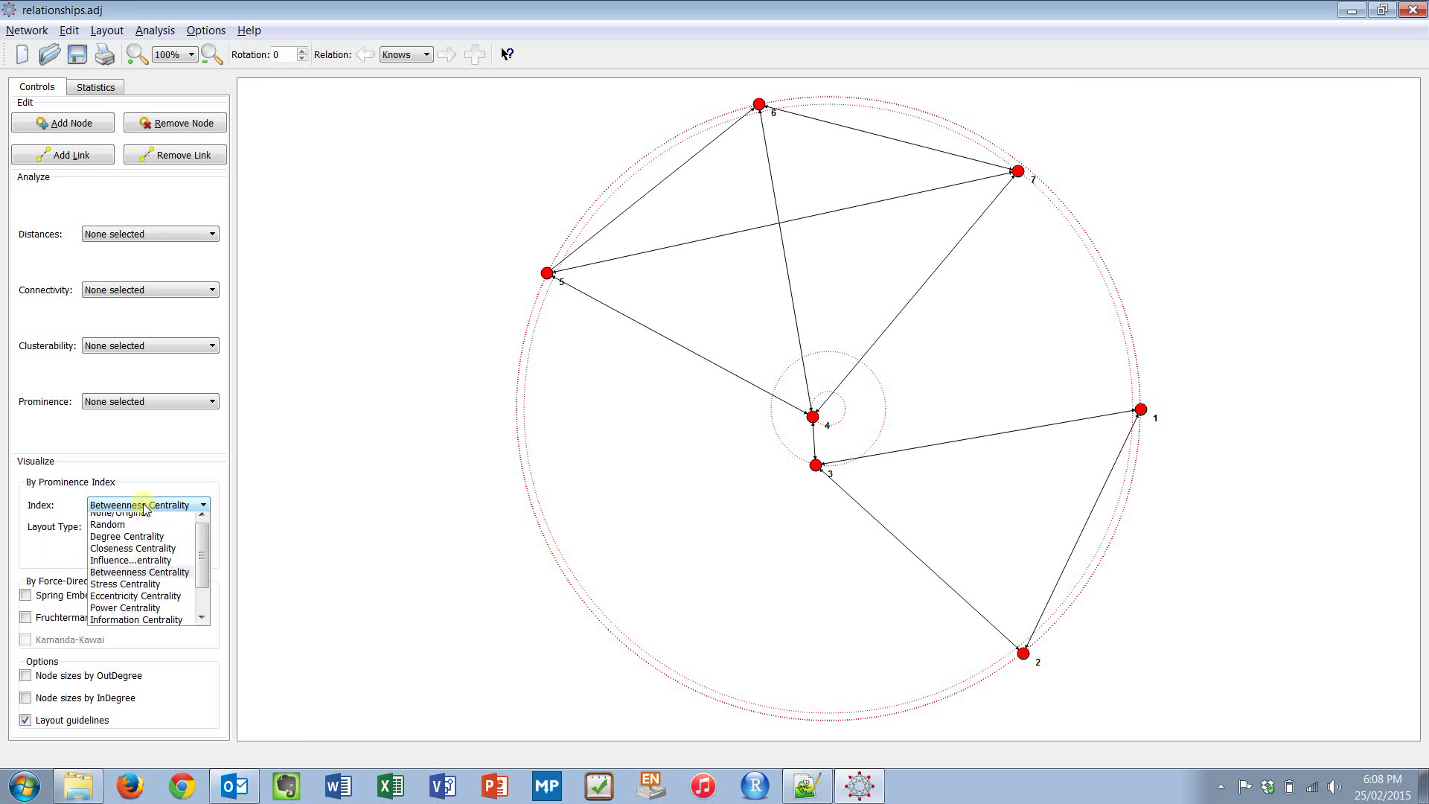
click(108, 592)
click(104, 549)
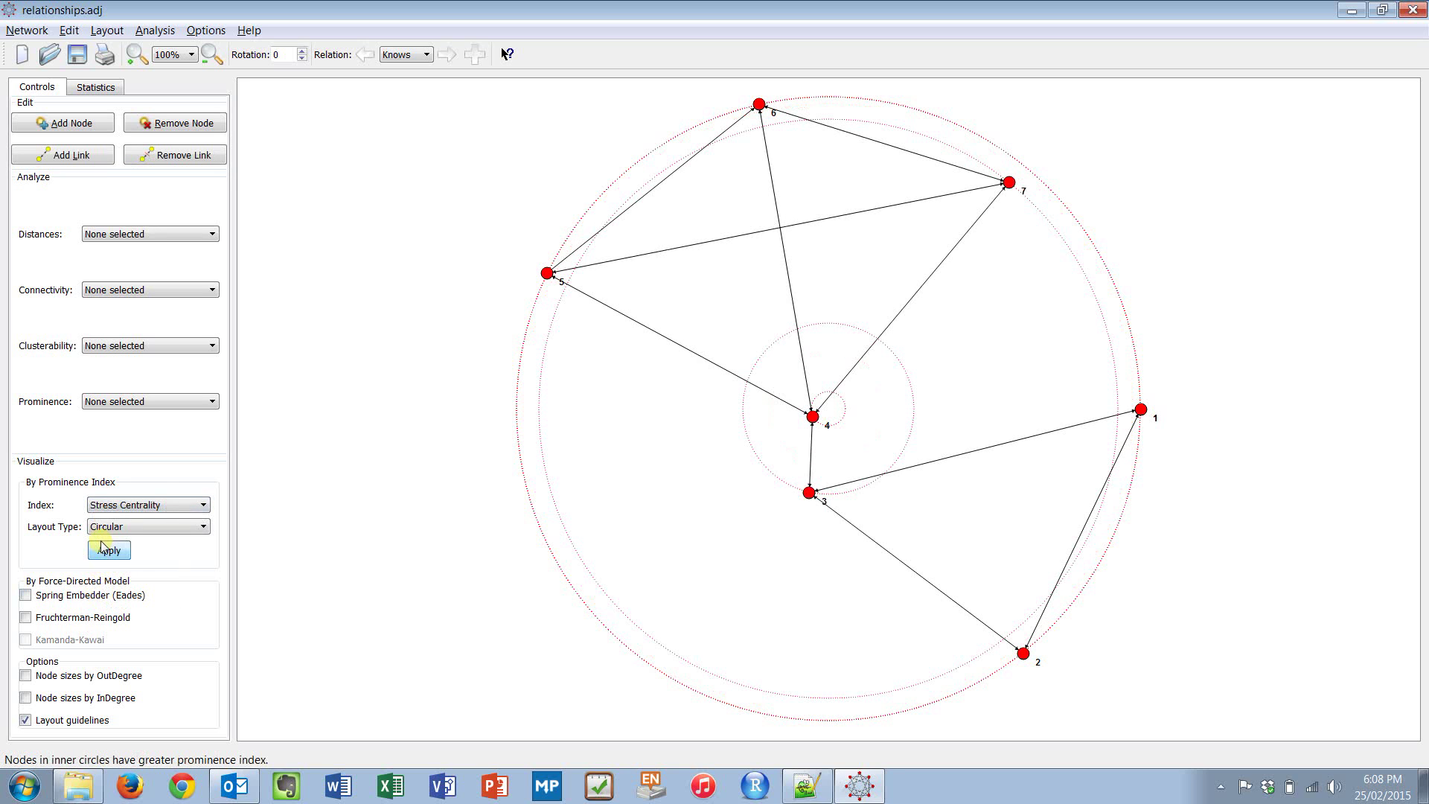
- Change the index to Eccentricity Centrality and apply the circular layout
click(153, 504)
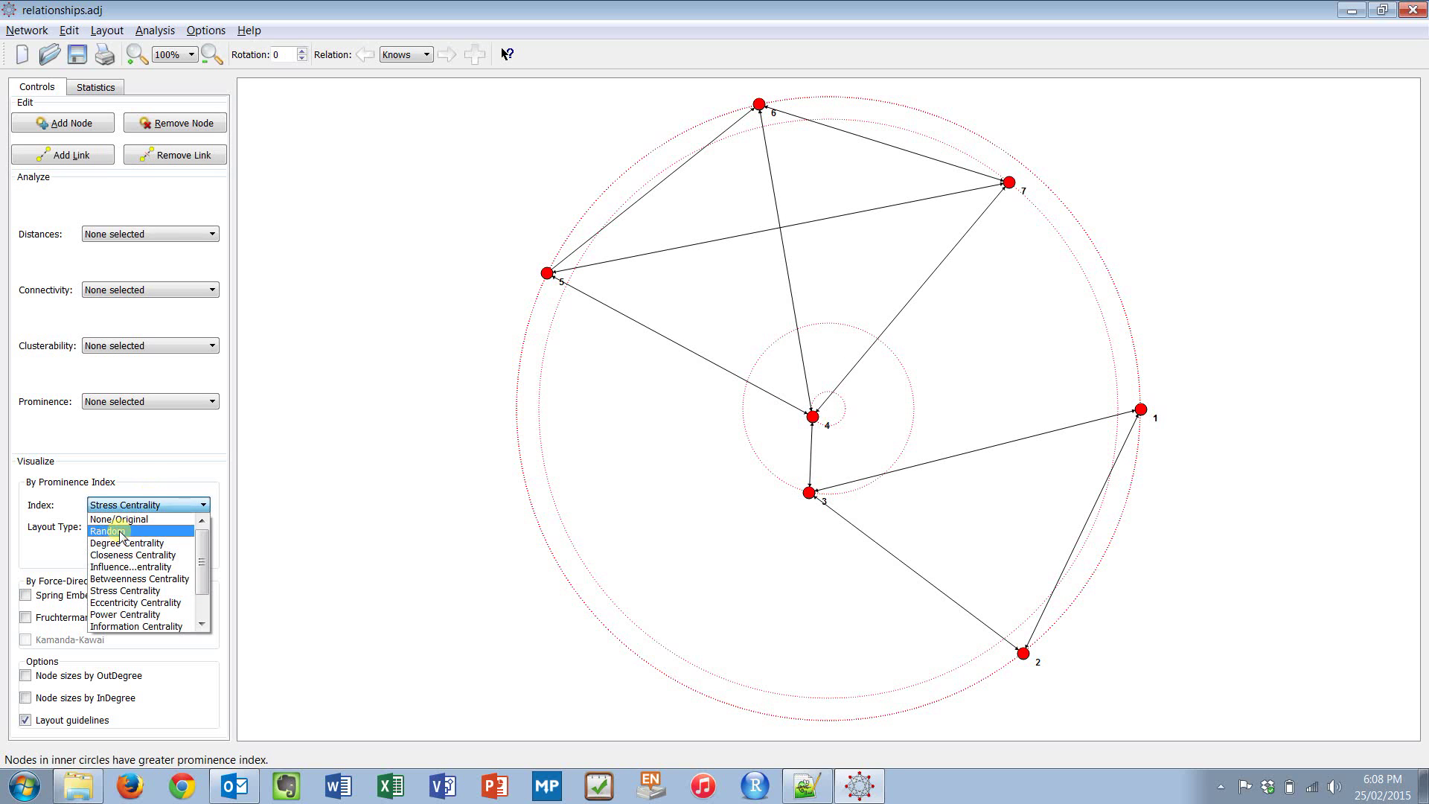
click(82, 598)
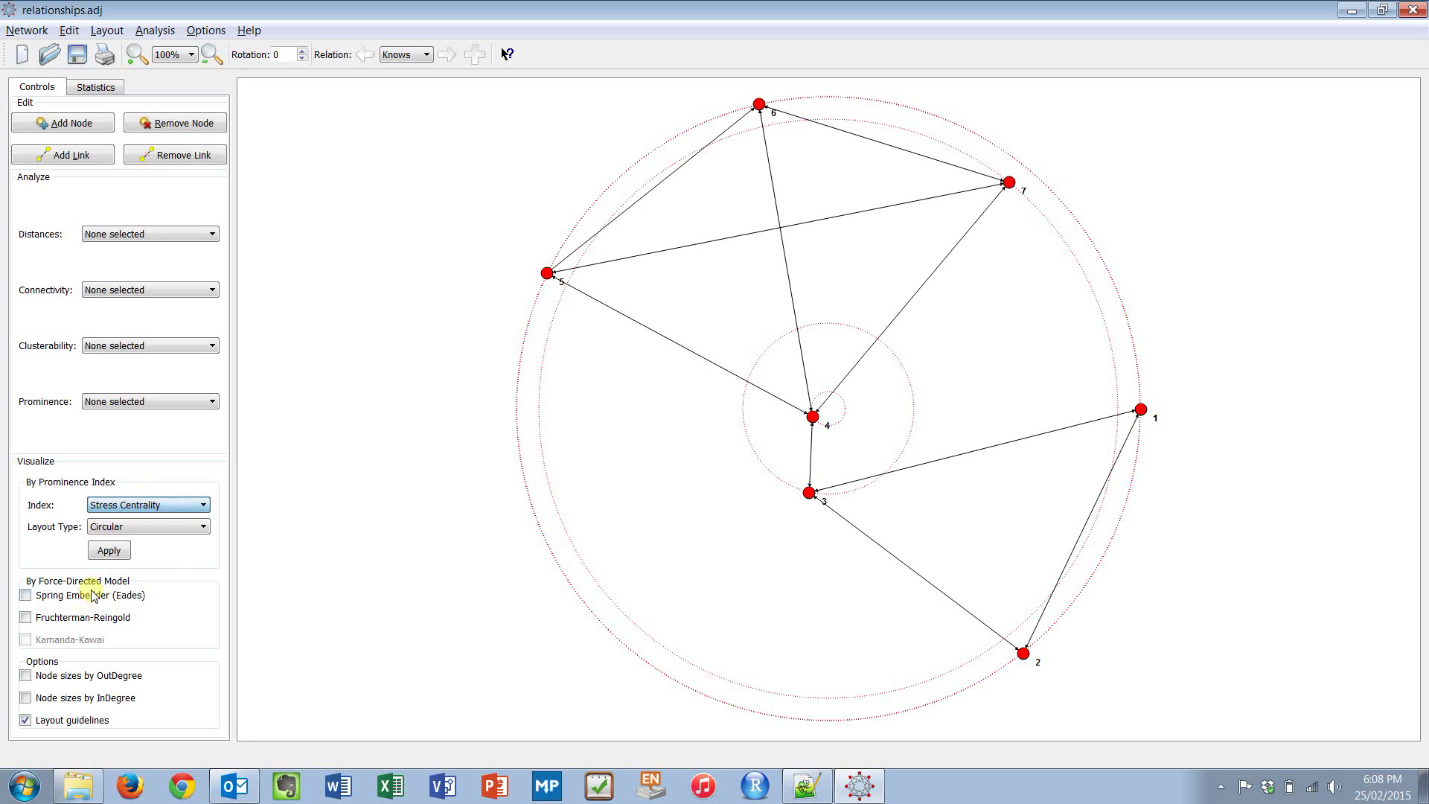
click(151, 510)
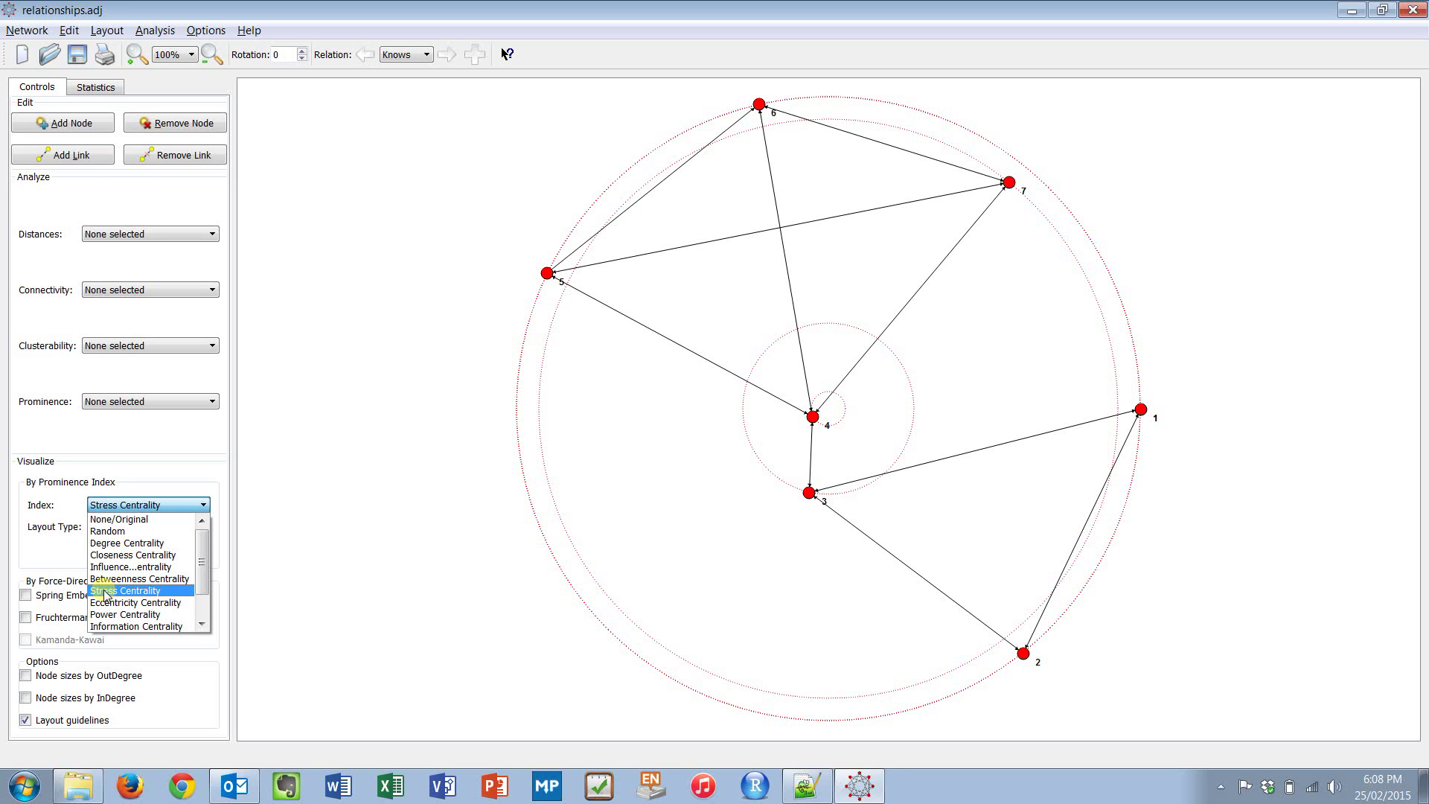
click(119, 506)
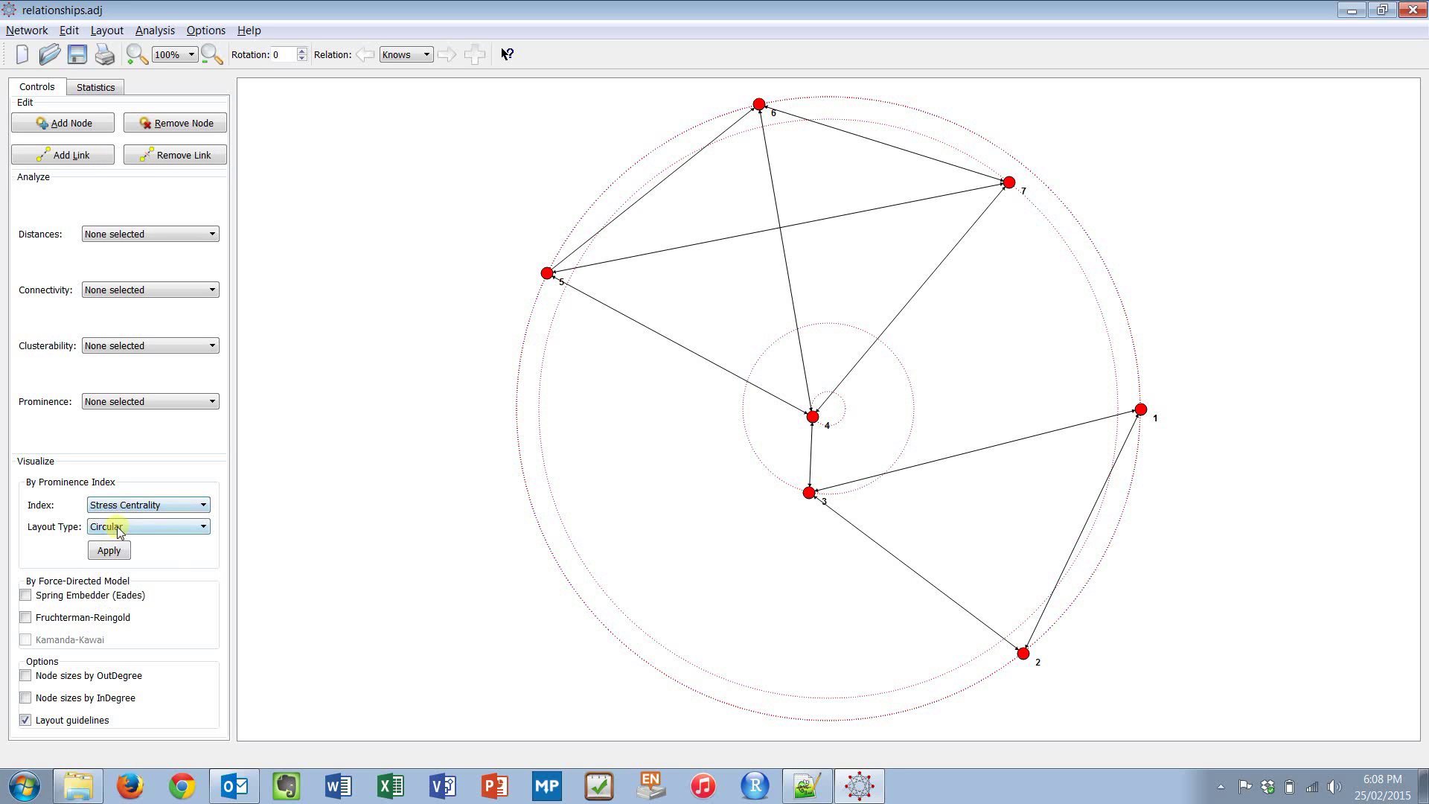
click(128, 506)
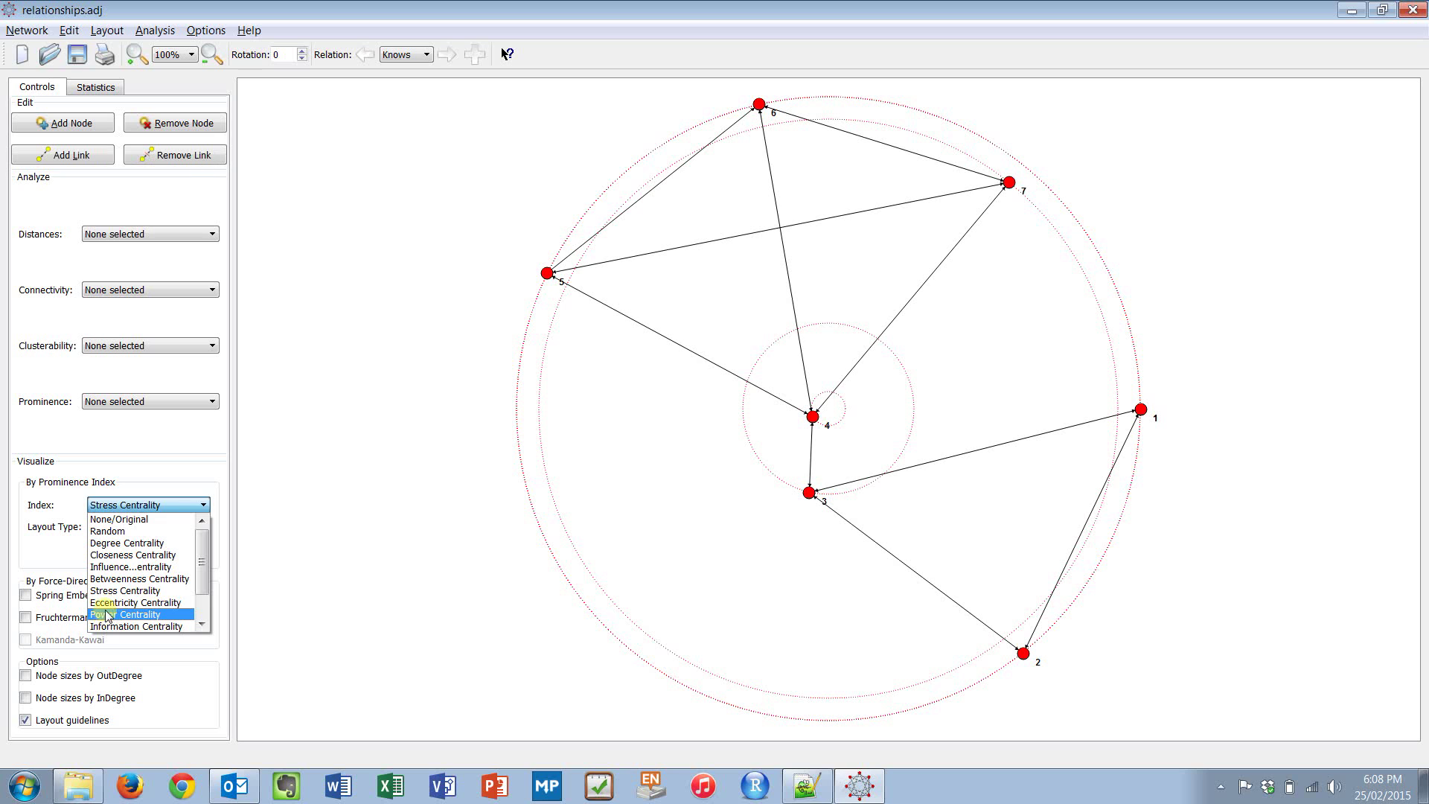
click(108, 602)
click(111, 551)
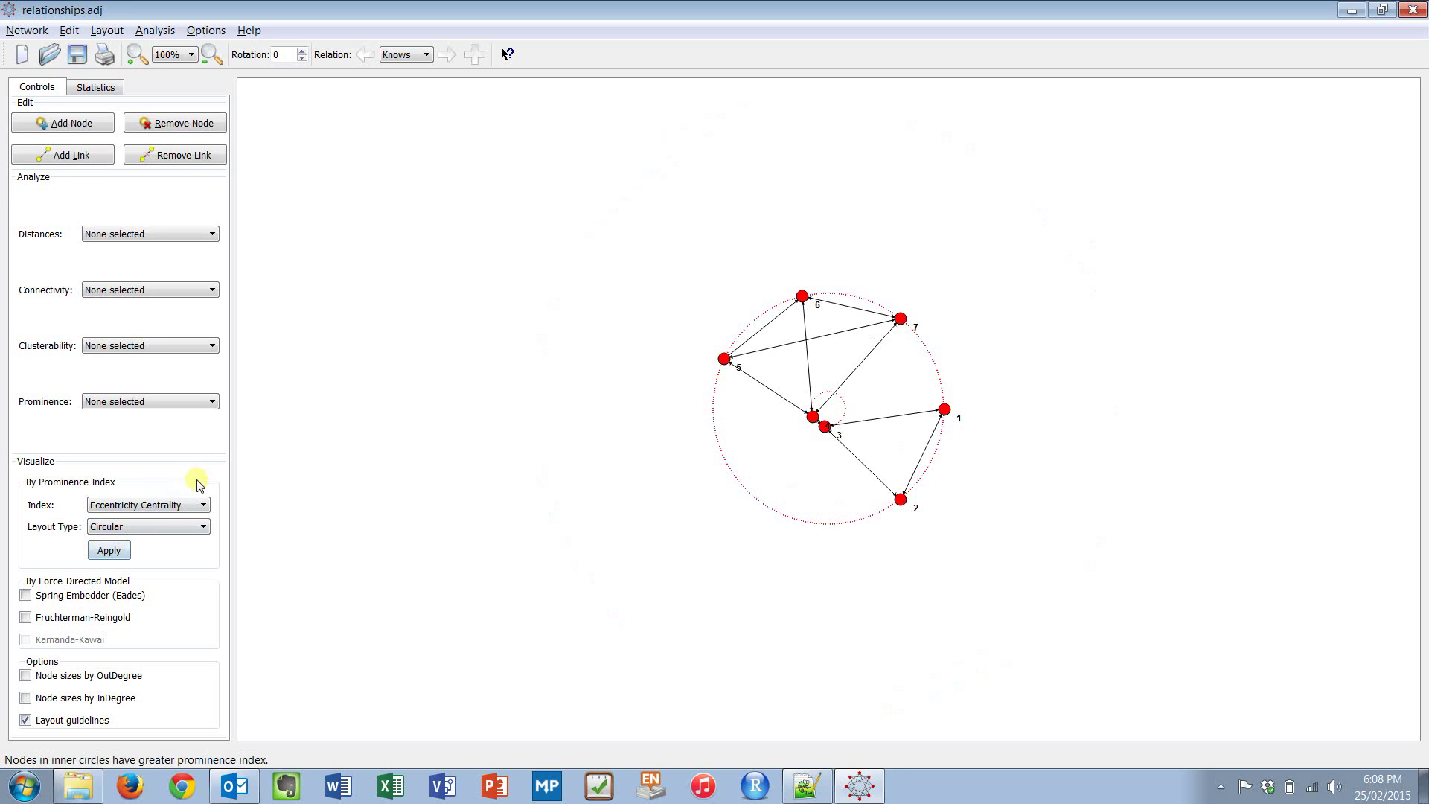
- Keep the Circular layout type and apply it ranked by Power Centrality
click(145, 526)
click(146, 526)
click(175, 505)
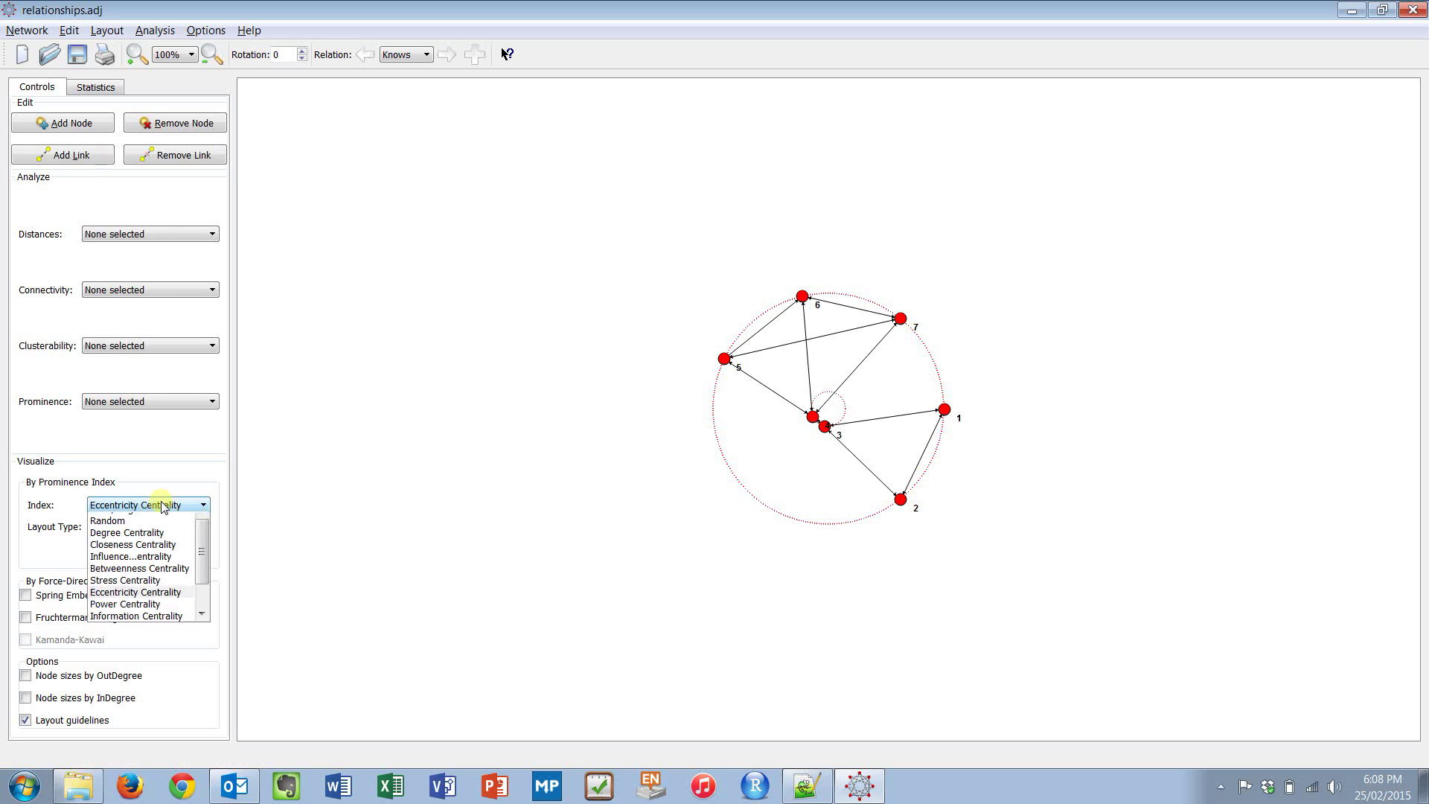
click(105, 614)
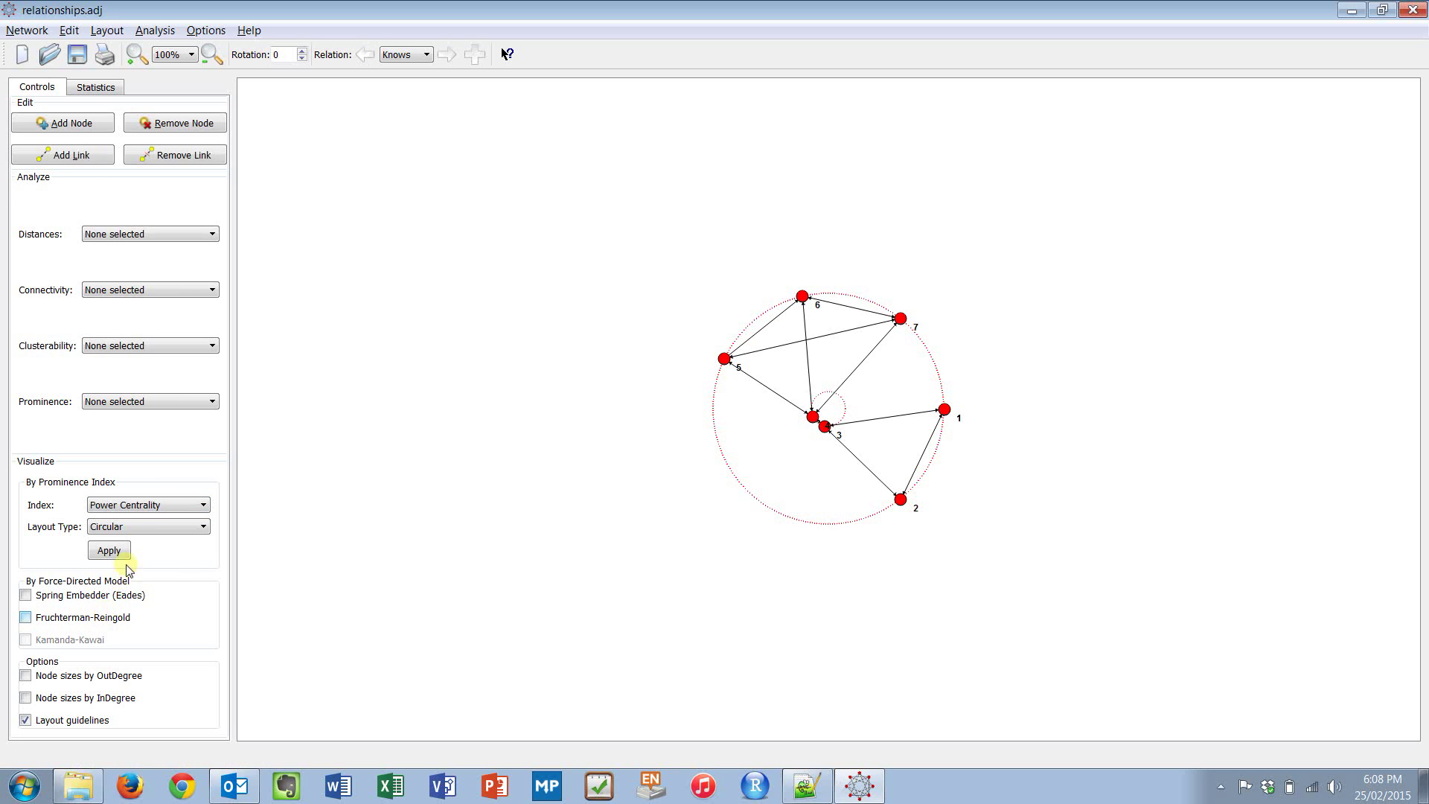
click(122, 548)
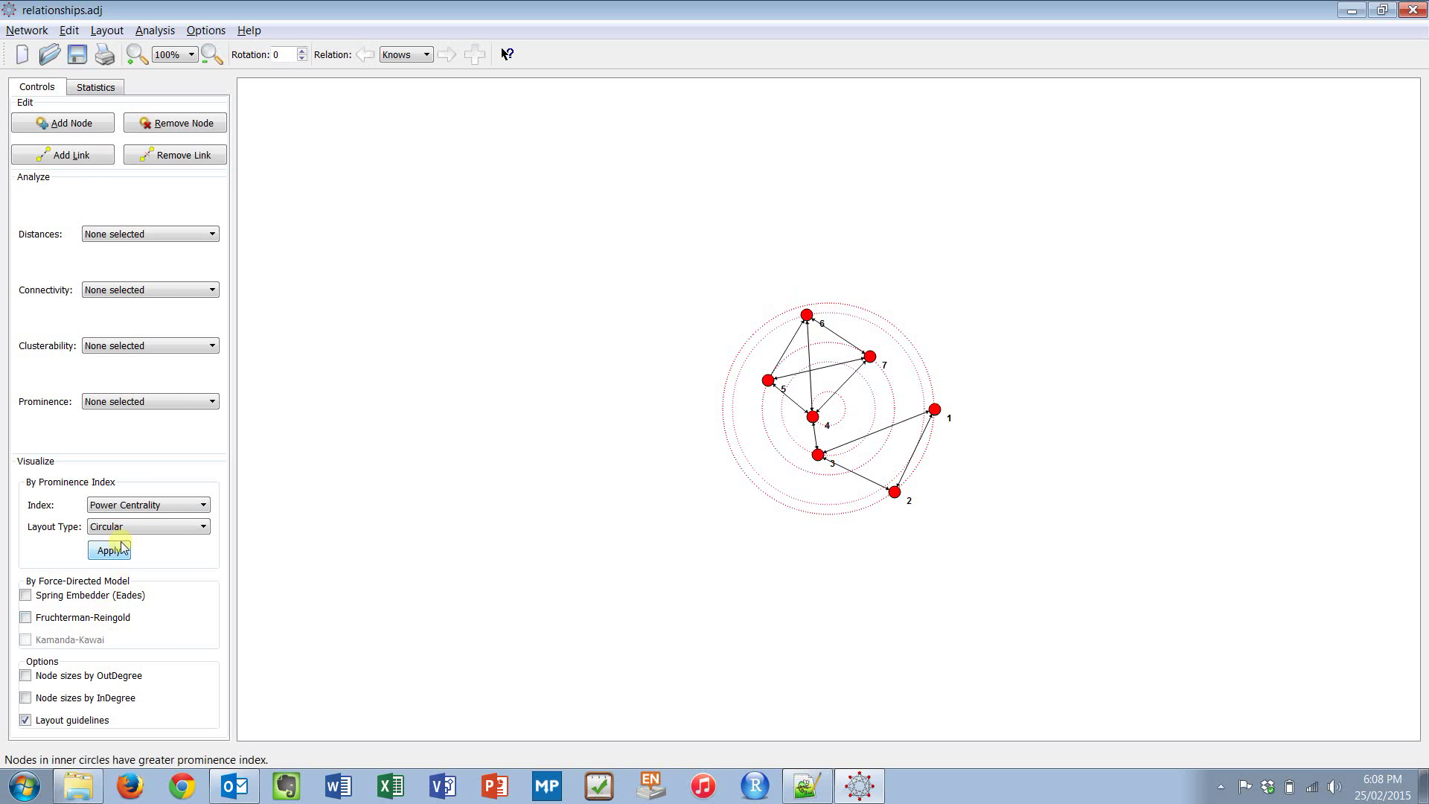
- Redraw the circles by Information Centrality and turn on Spring Embedder (Eades)
click(181, 512)
scroll(142, 573, down, 2)
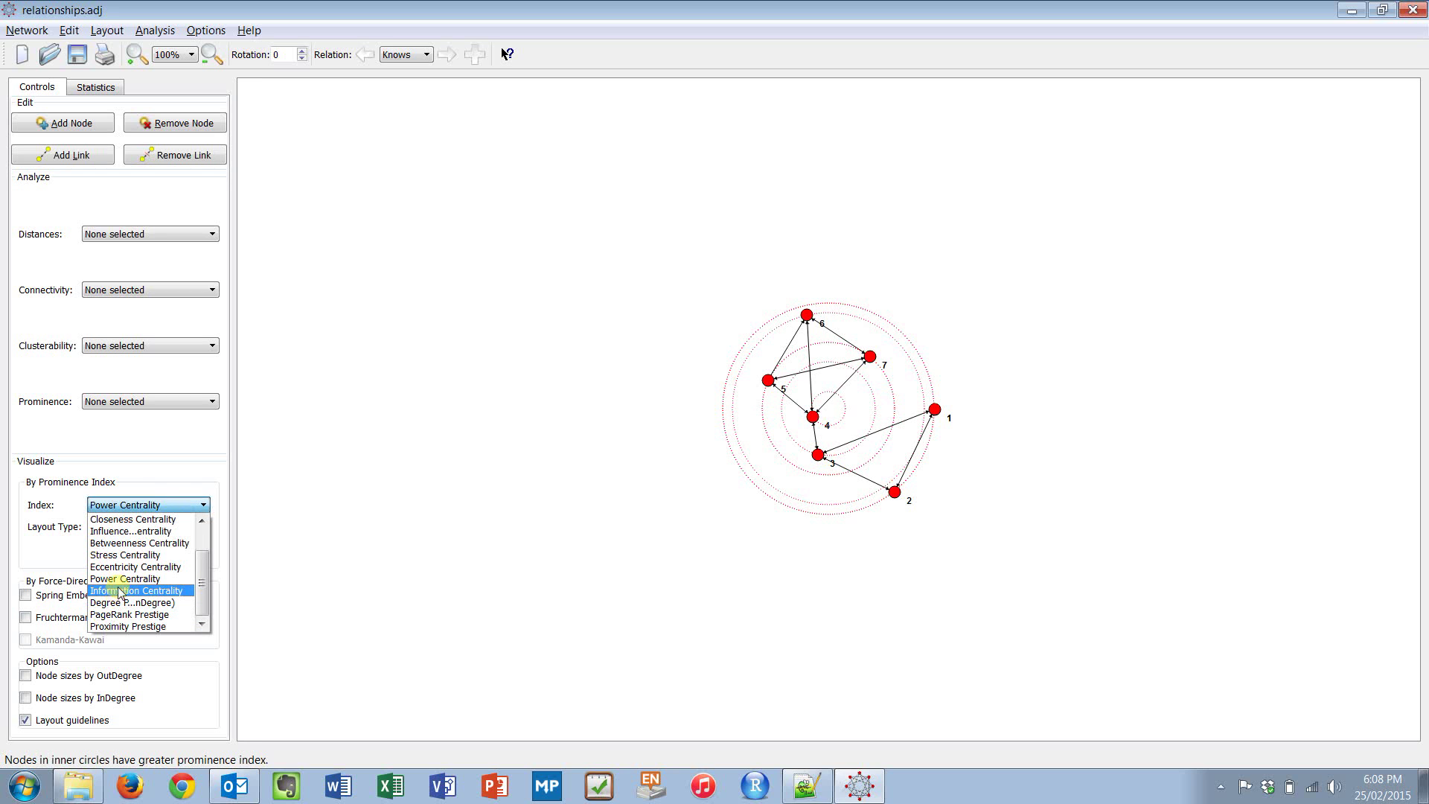
click(119, 590)
click(120, 554)
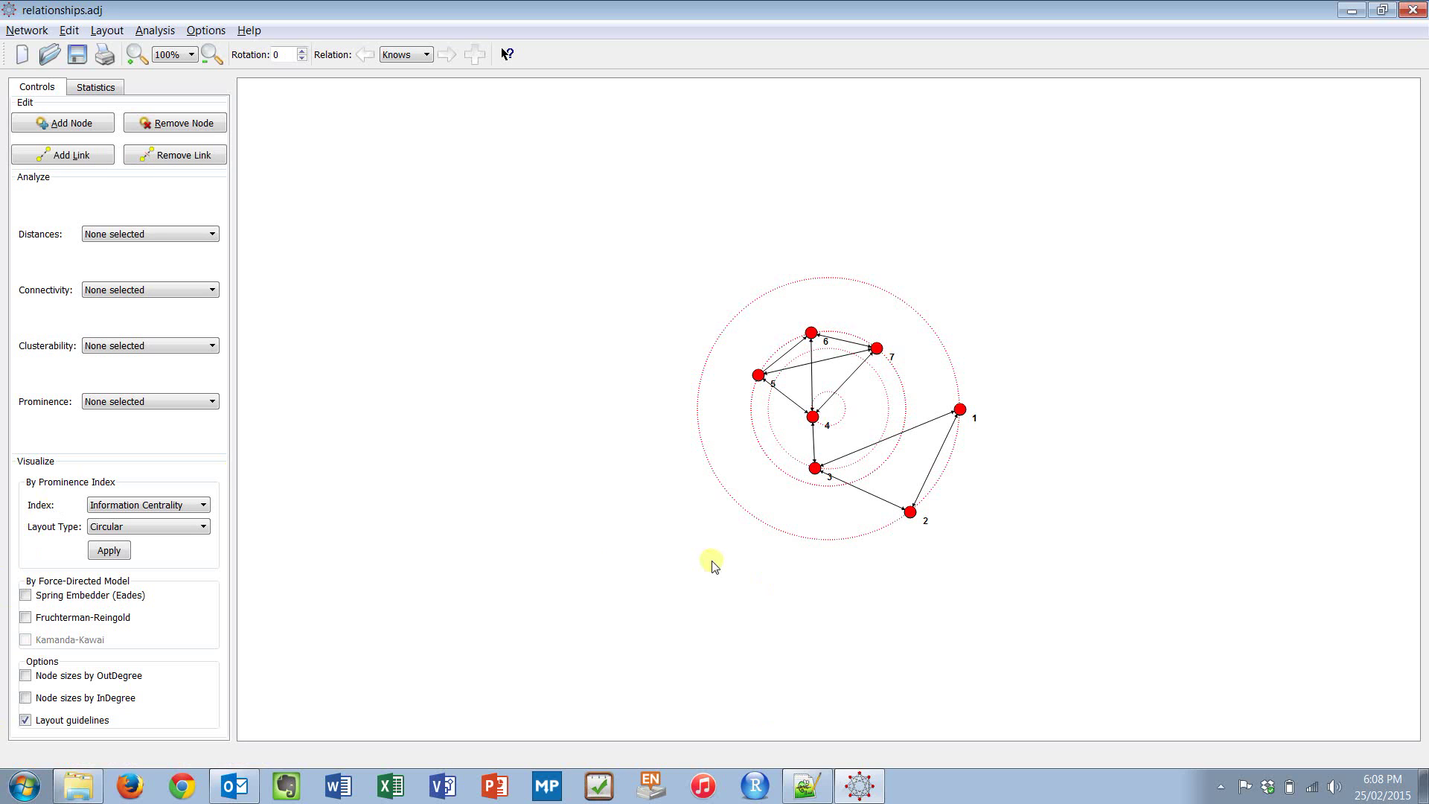
click(41, 597)
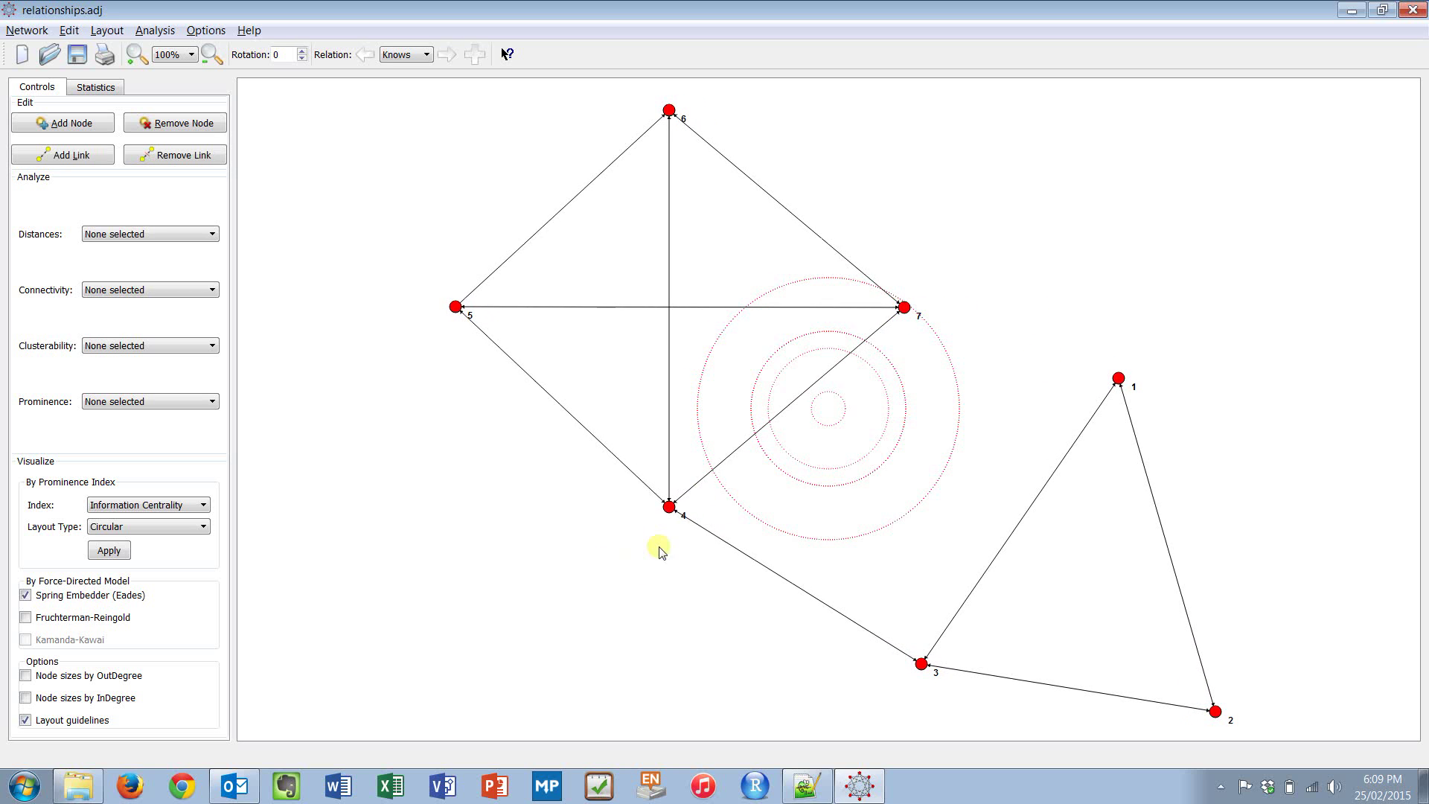
- Relabel node 4 with a person's first name via Change Label
right_click(661, 512)
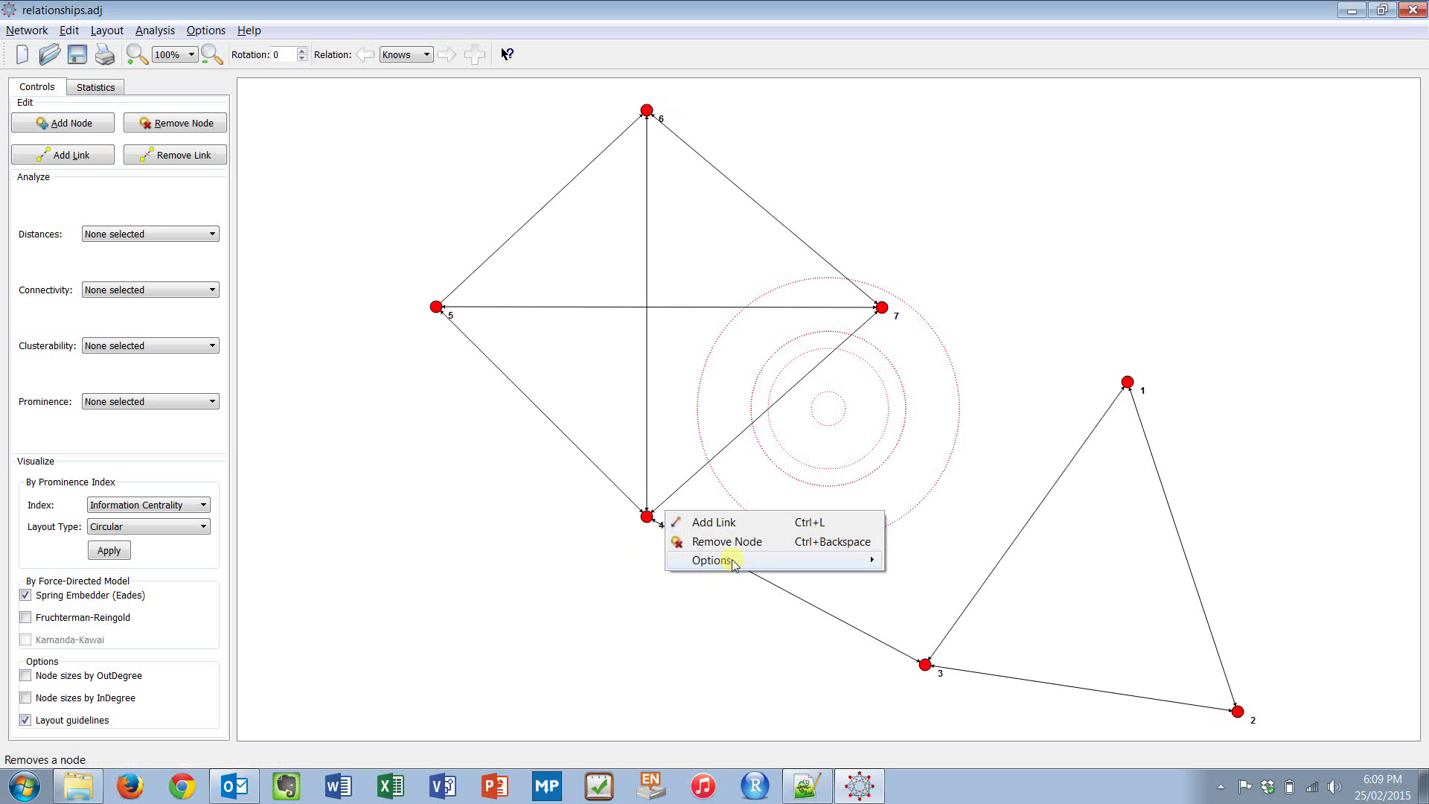
mouse_move(718, 560)
click(1027, 562)
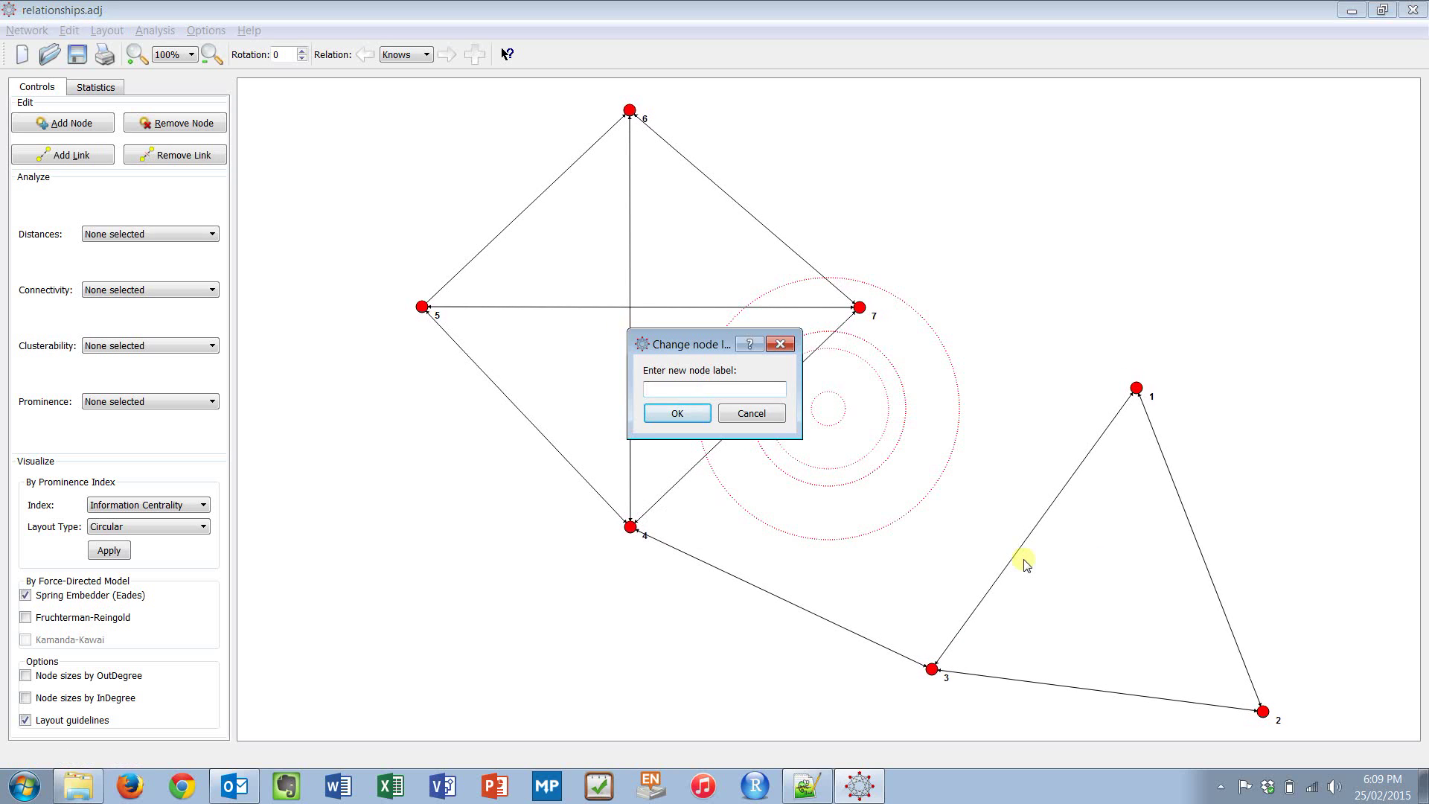
text(Simon)
key(Return)
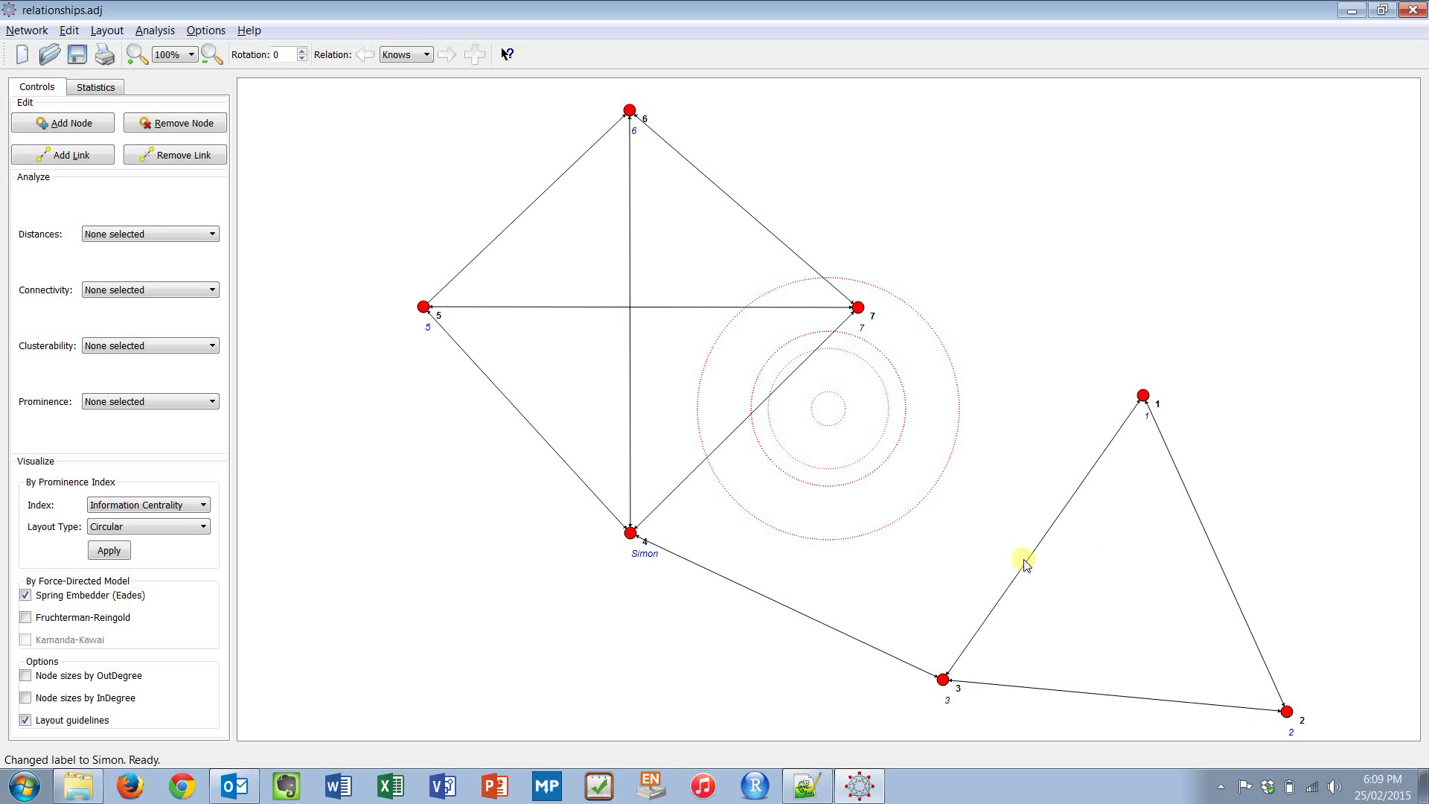
- Relabel node 3 with another person's first name
right_click(946, 685)
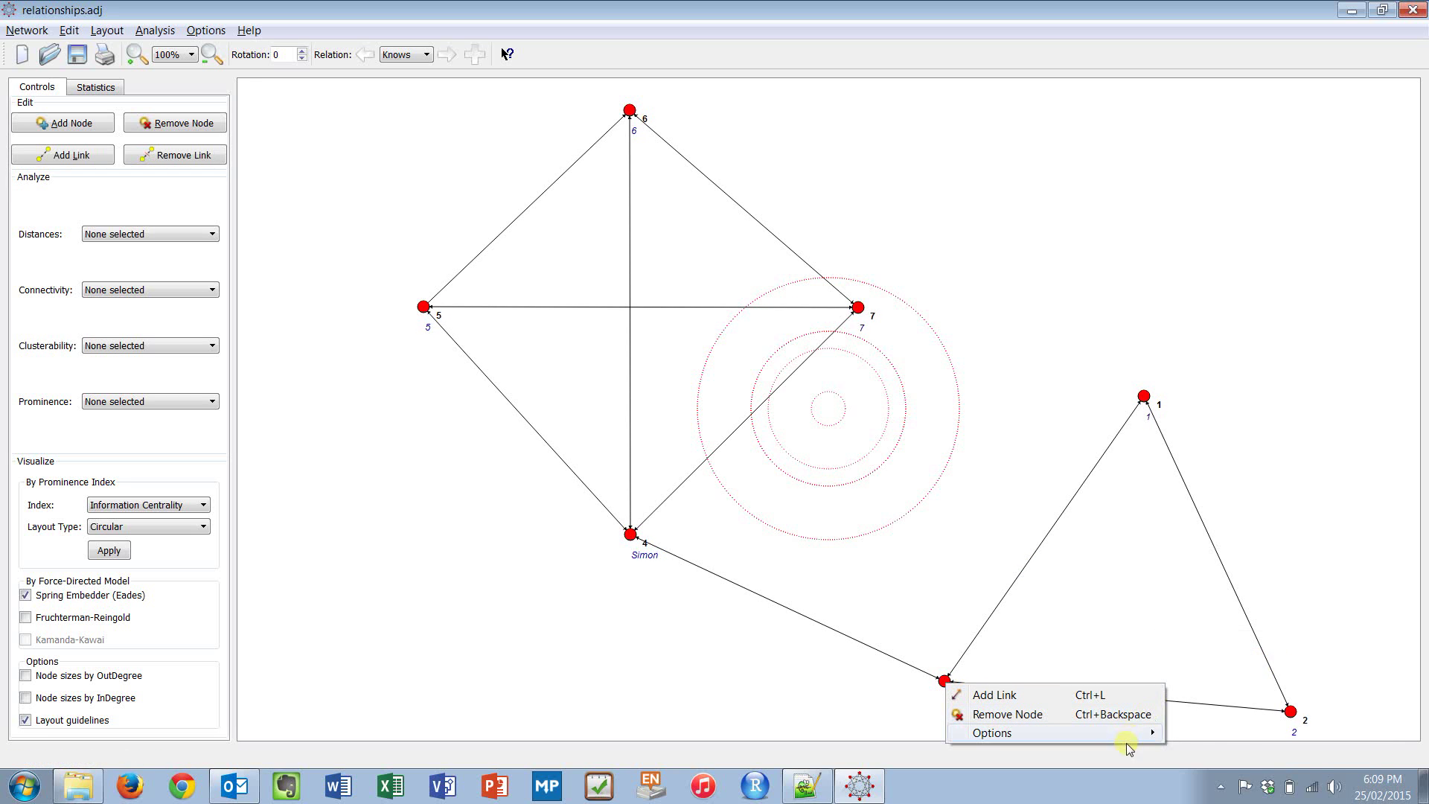
mouse_move(1132, 732)
click(1225, 644)
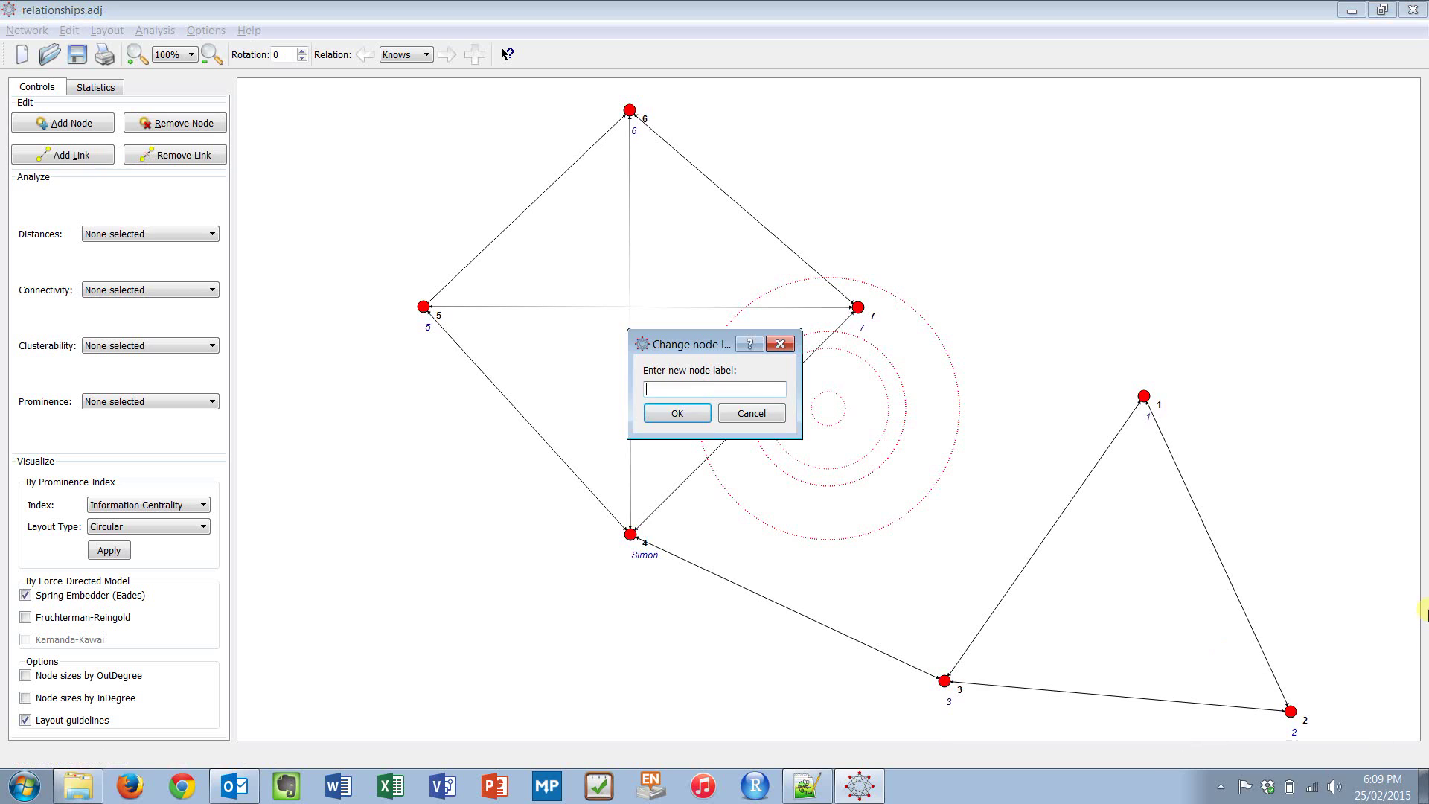
key(Return)
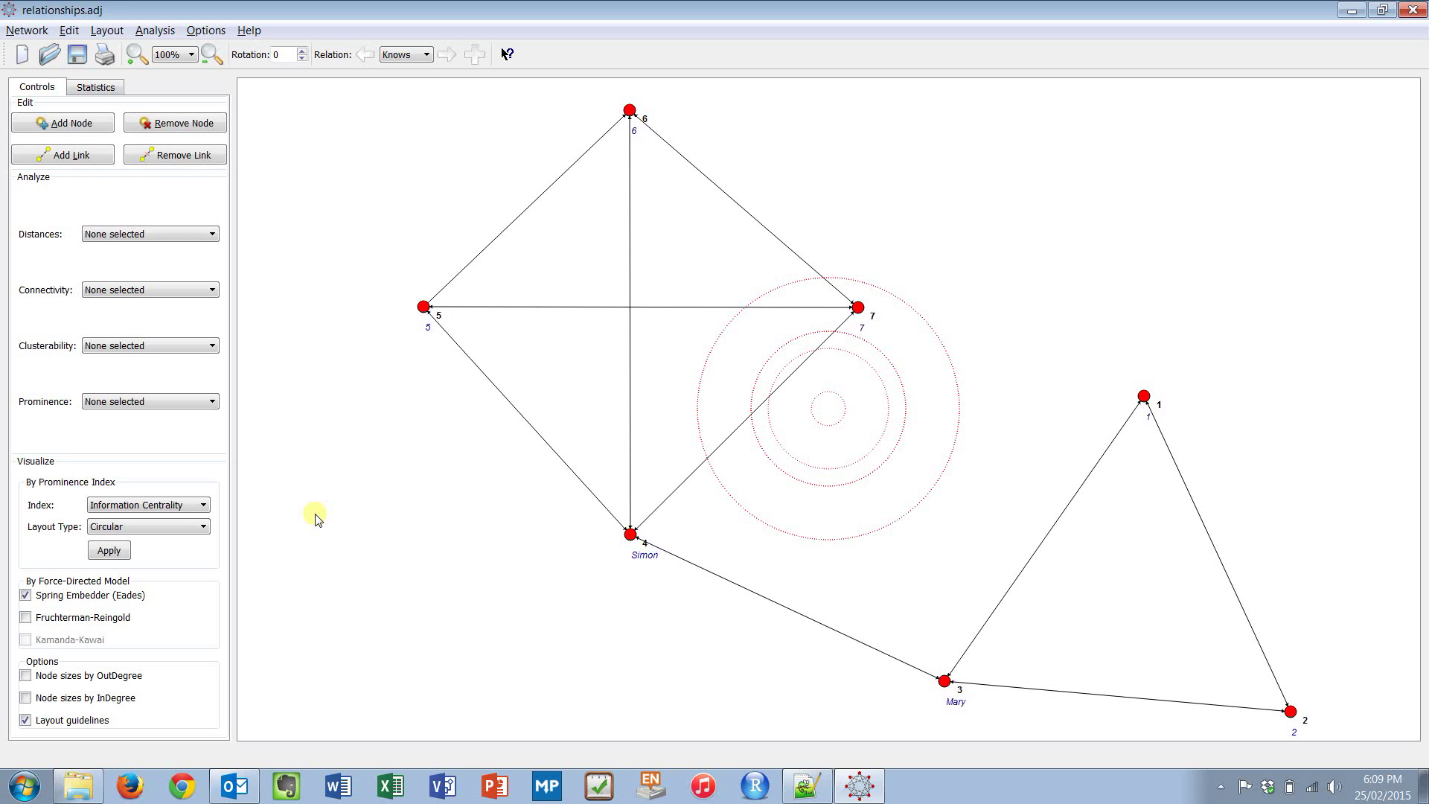
- Turn off Spring Embedder (Eades) and turn on the Fruchterman-Reingold force model
click(33, 596)
click(27, 617)
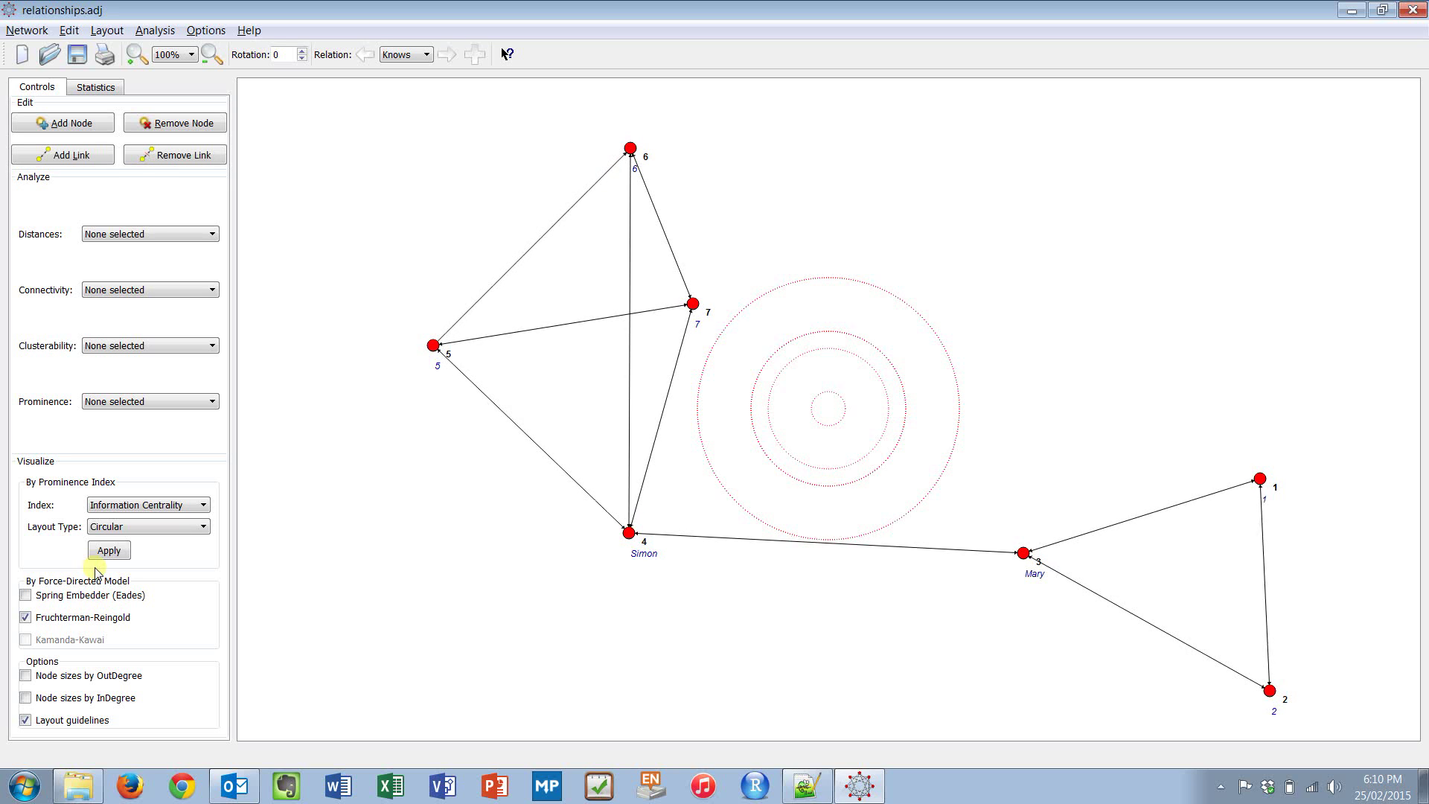
- Open the adjacency matrix report from the Network menu and select its rows
click(36, 31)
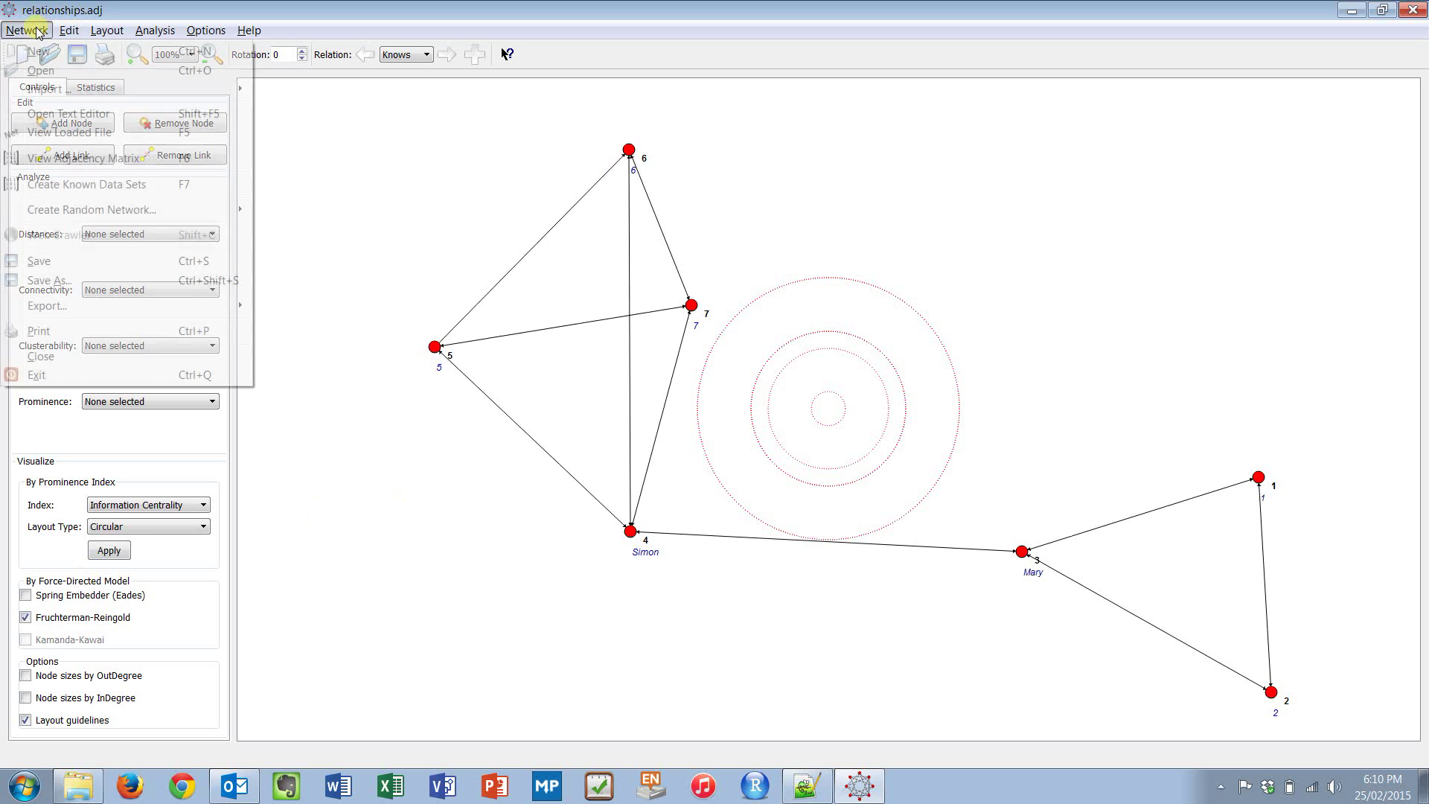
click(82, 157)
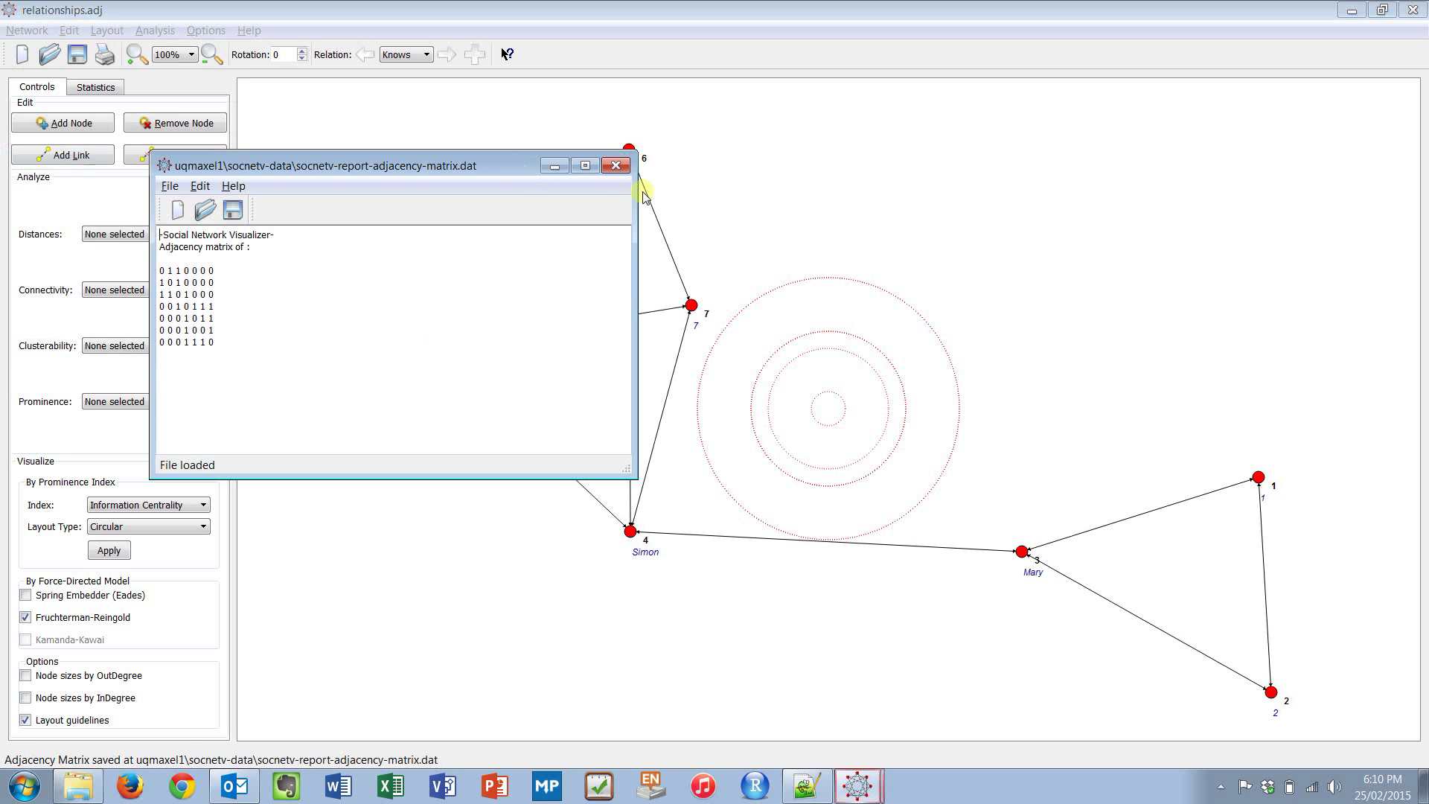
drag(227, 344, 88, 261)
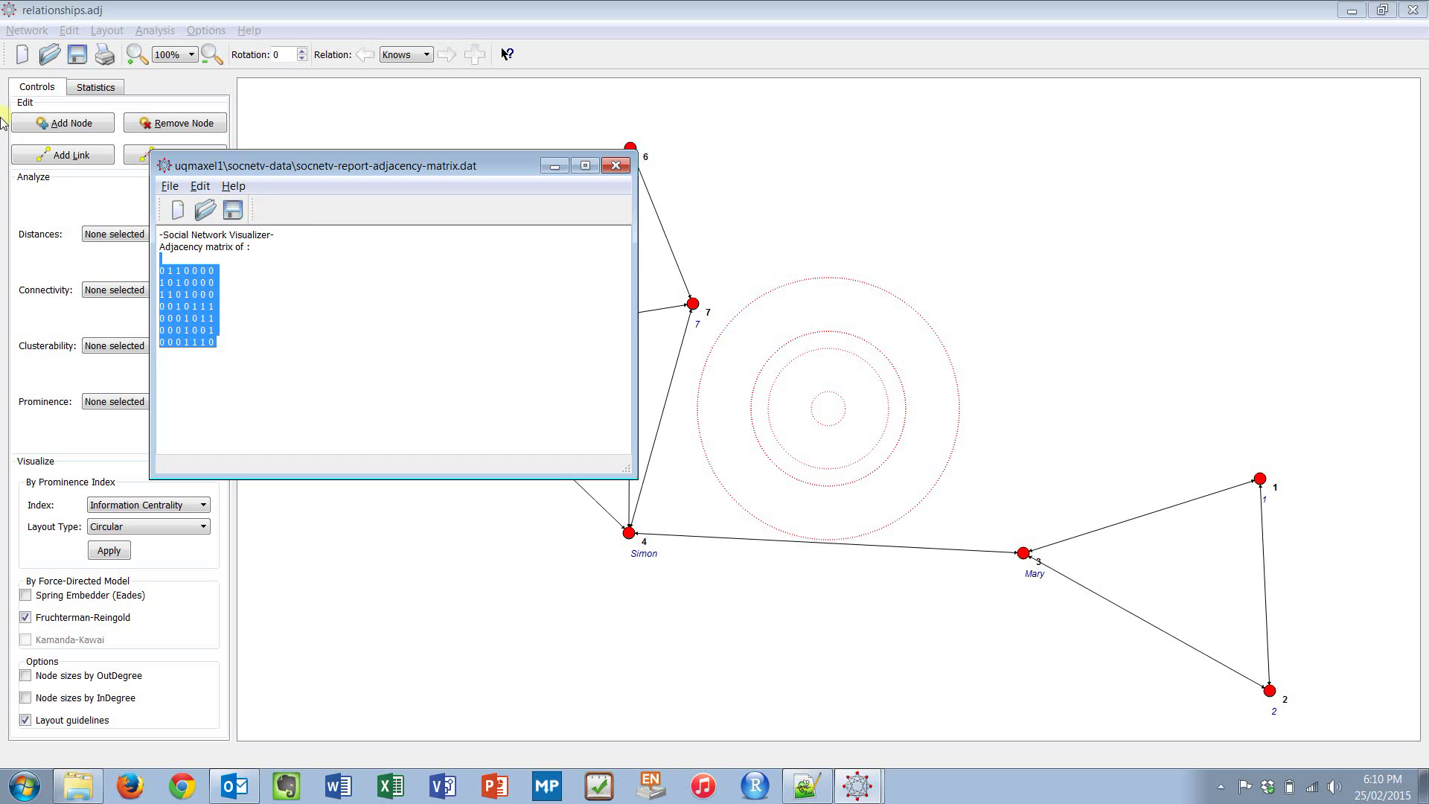
- Turn off Fruchterman-Reingold, reopen the adjacency matrix, and highlight then clear its seven rows
click(63, 618)
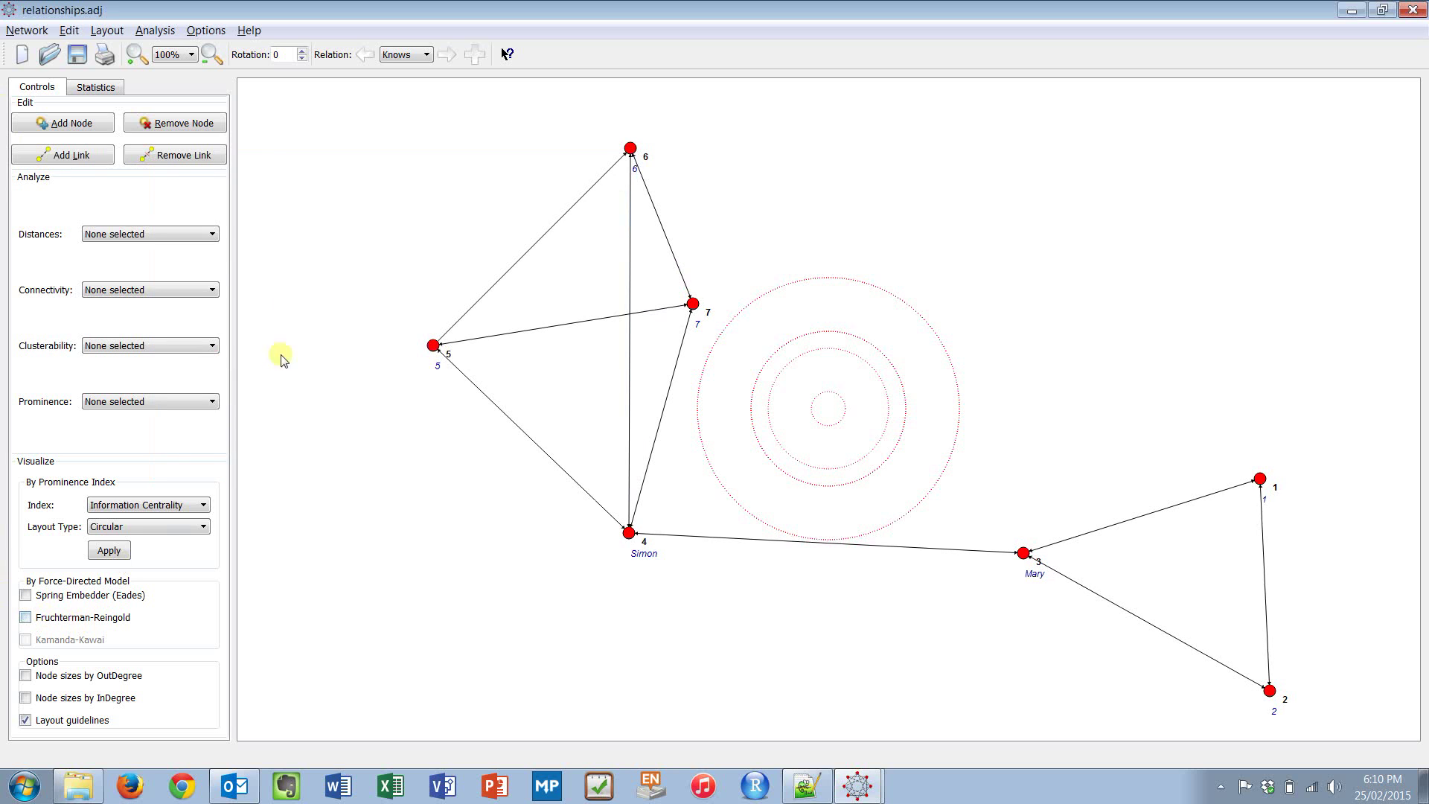
click(24, 31)
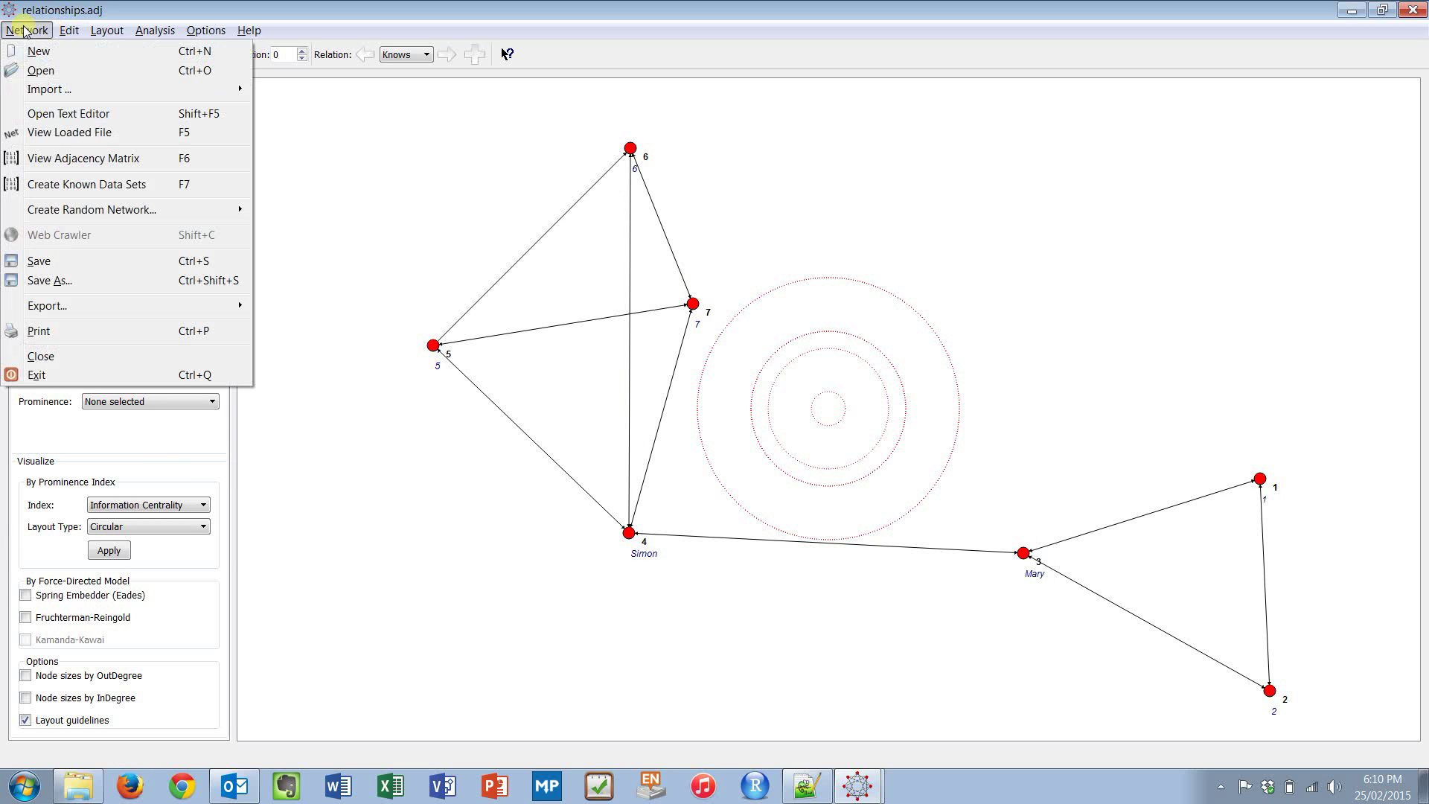
click(79, 159)
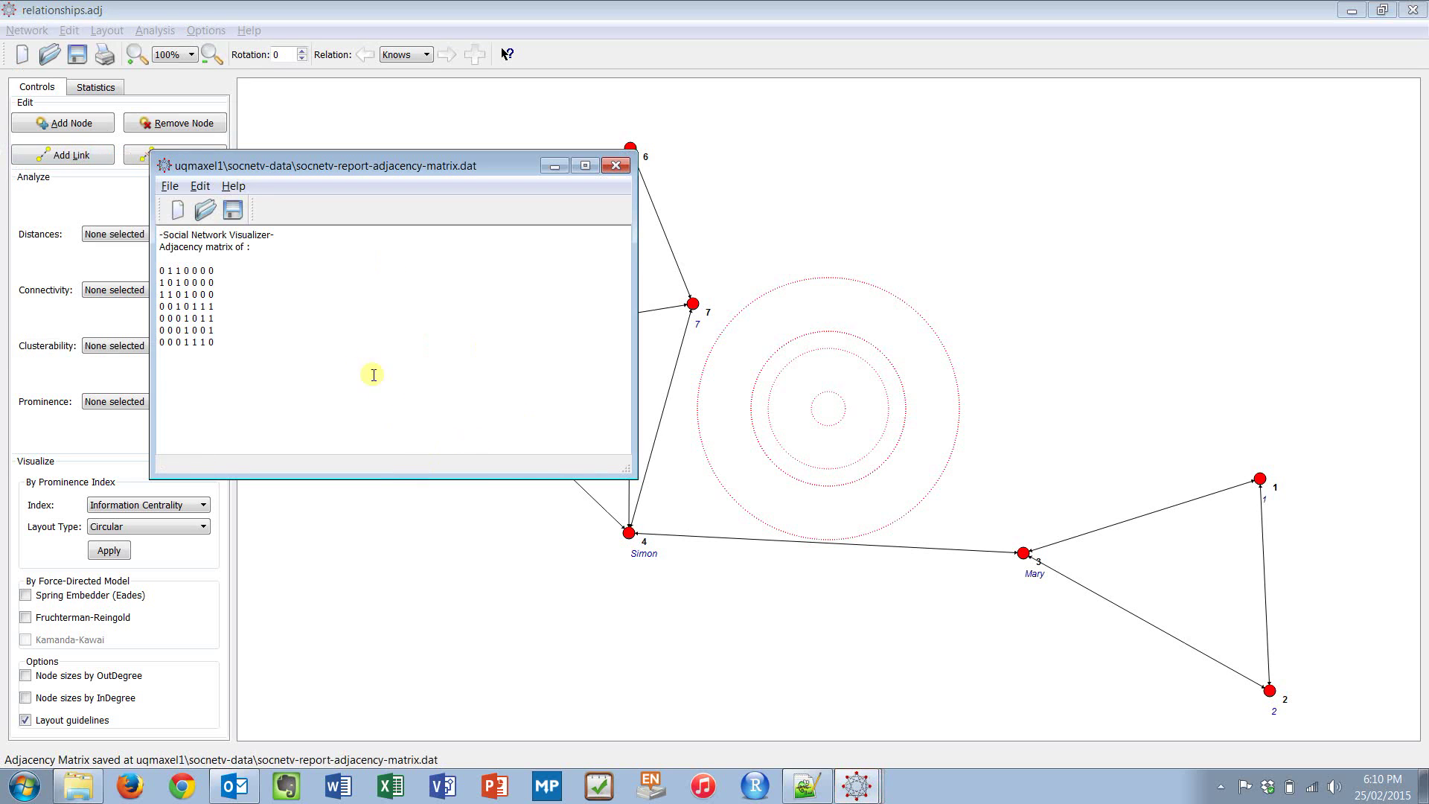
drag(318, 347, 58, 269)
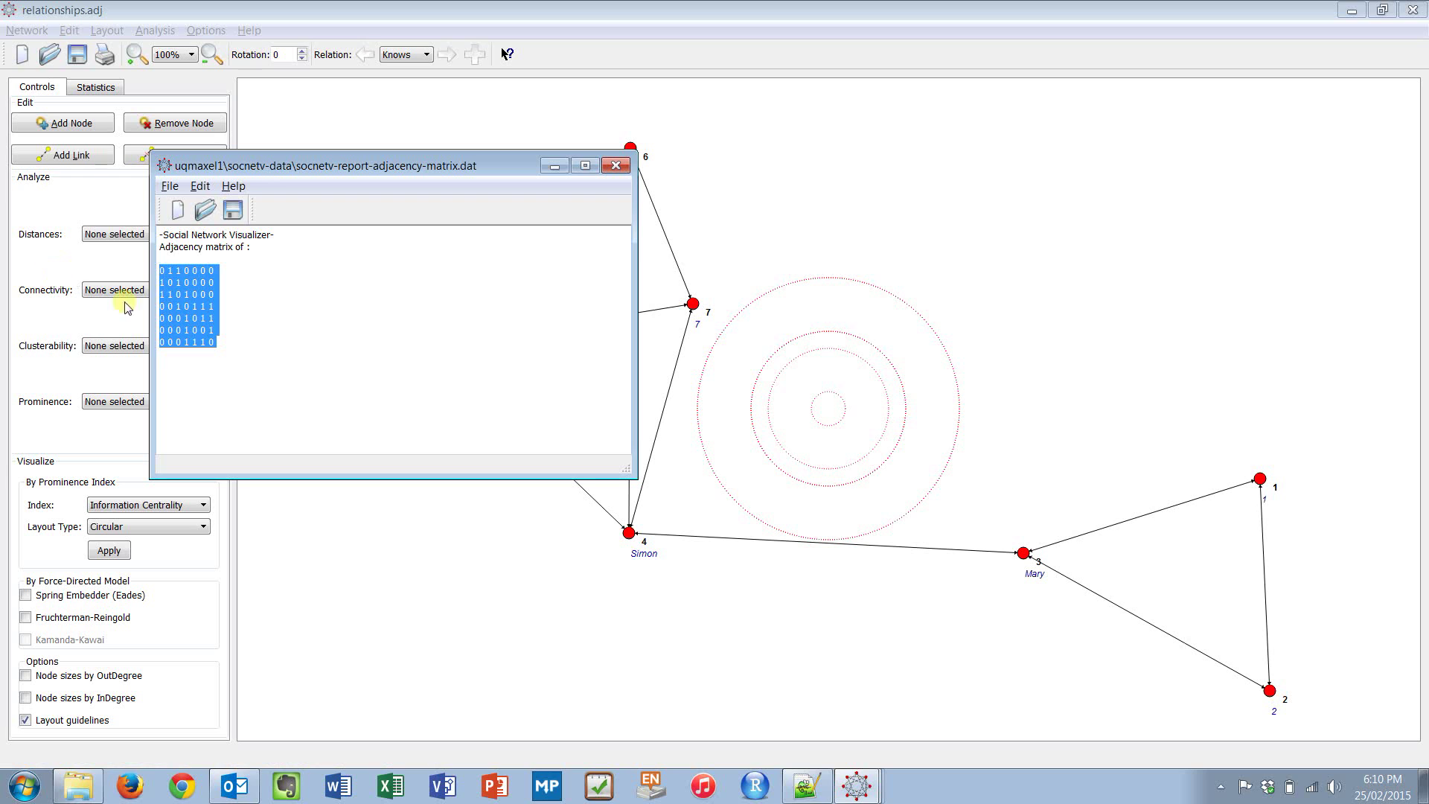
click(334, 418)
drag(268, 341, 94, 274)
click(487, 363)
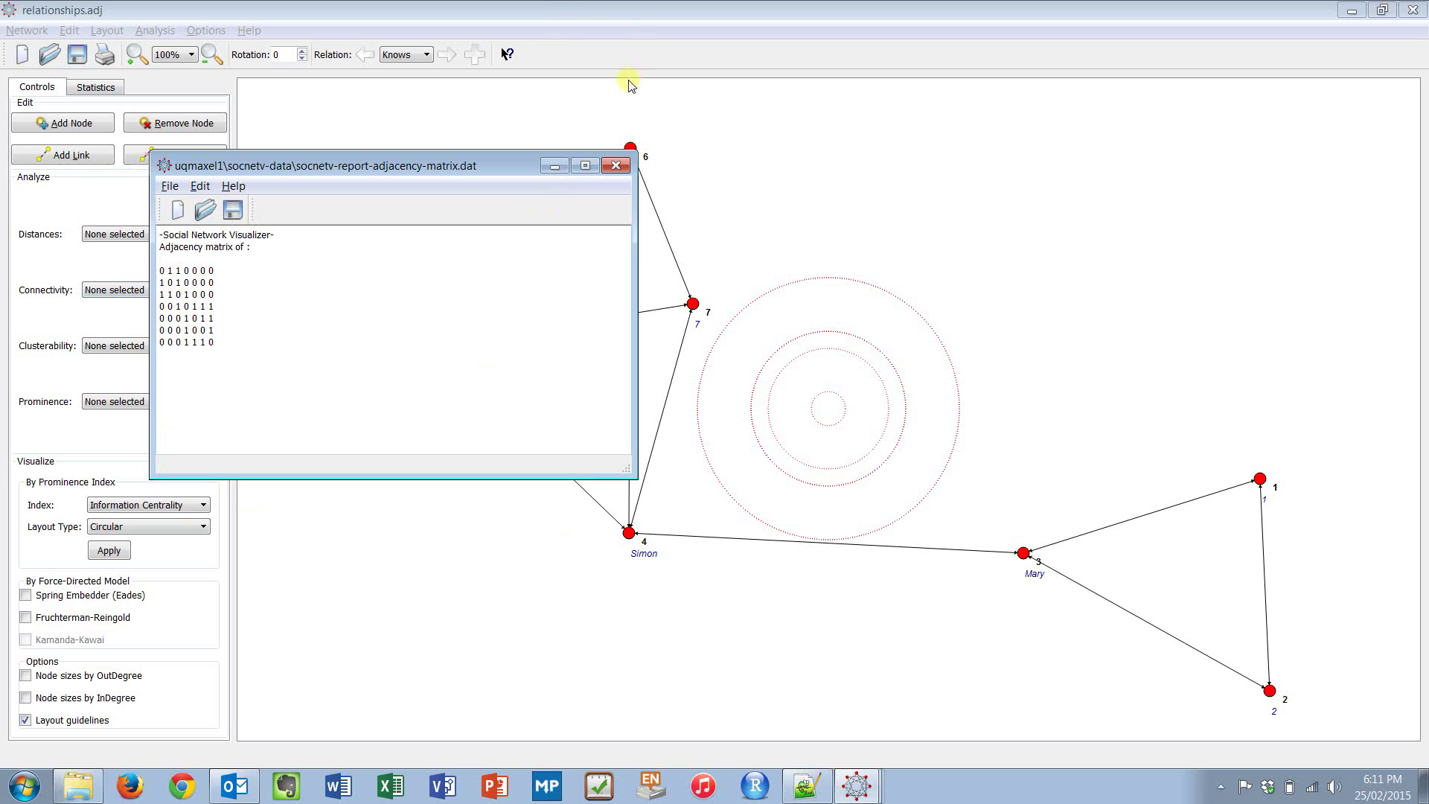
- Close the adjacency matrix report and redraw the seven nodes in Information Centrality circles, zoomed in
click(614, 165)
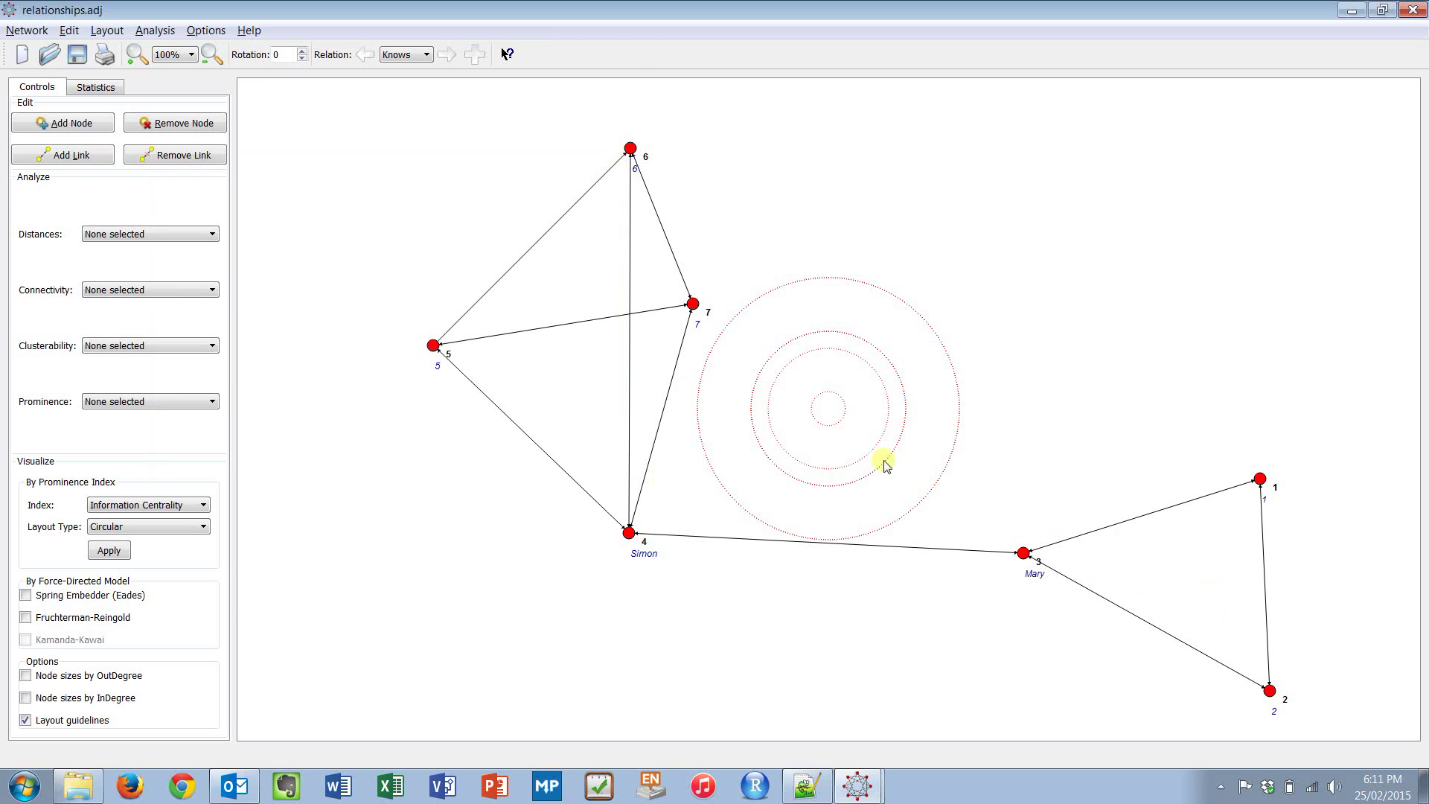
click(103, 557)
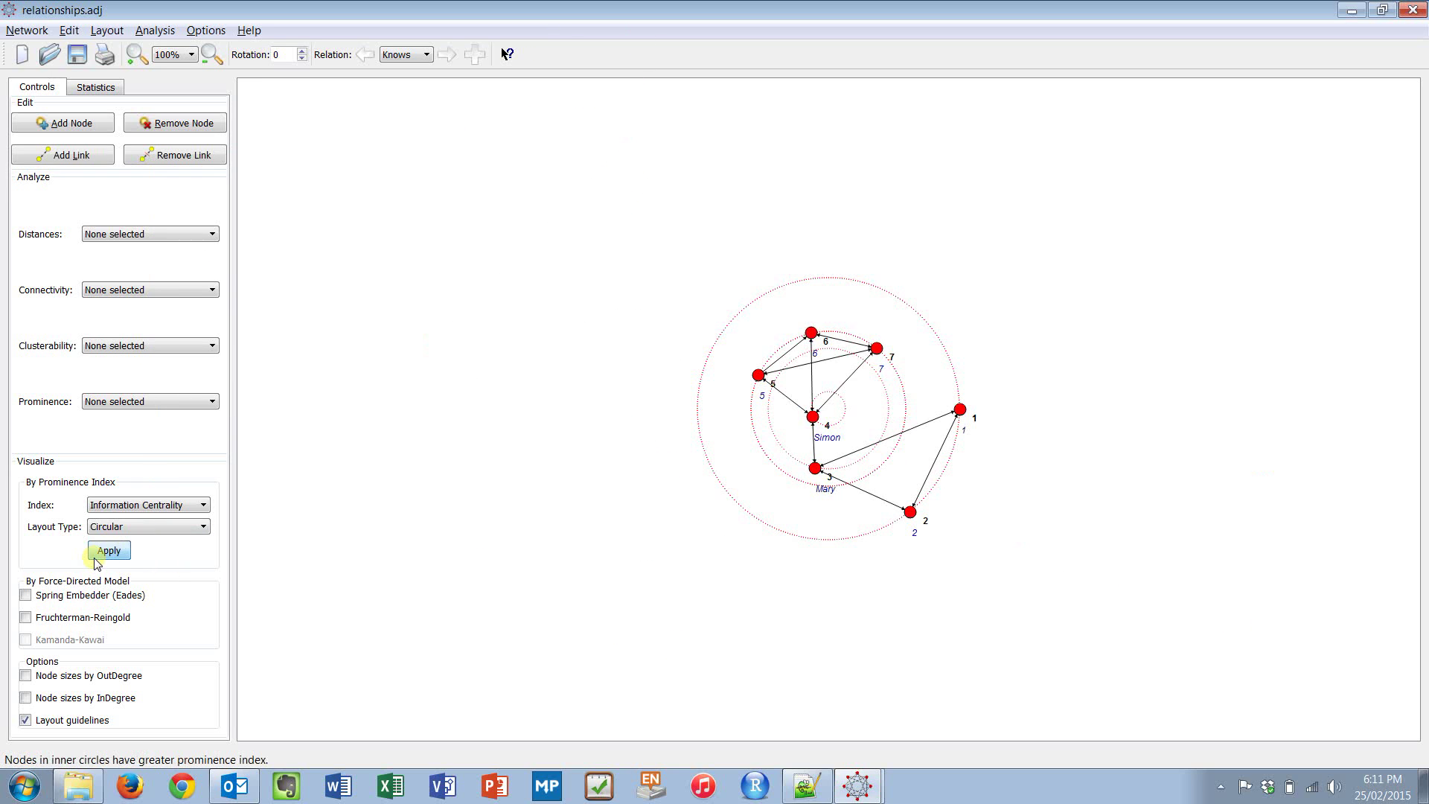
scroll(852, 493, up, 3)
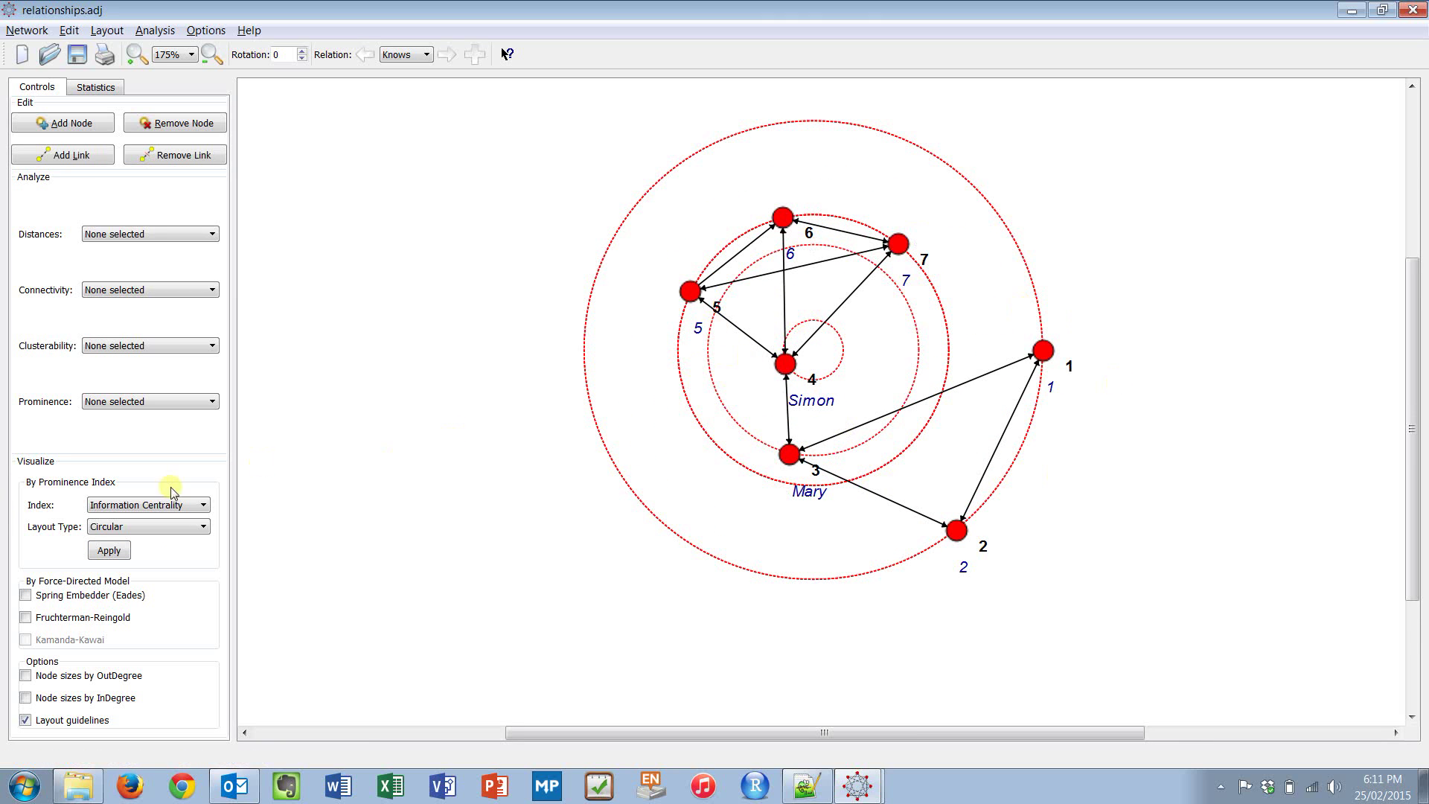
click(786, 364)
click(774, 396)
click(170, 293)
click(314, 277)
- Export the network drawing as PNG, overwriting picture.png in Downloads
click(26, 30)
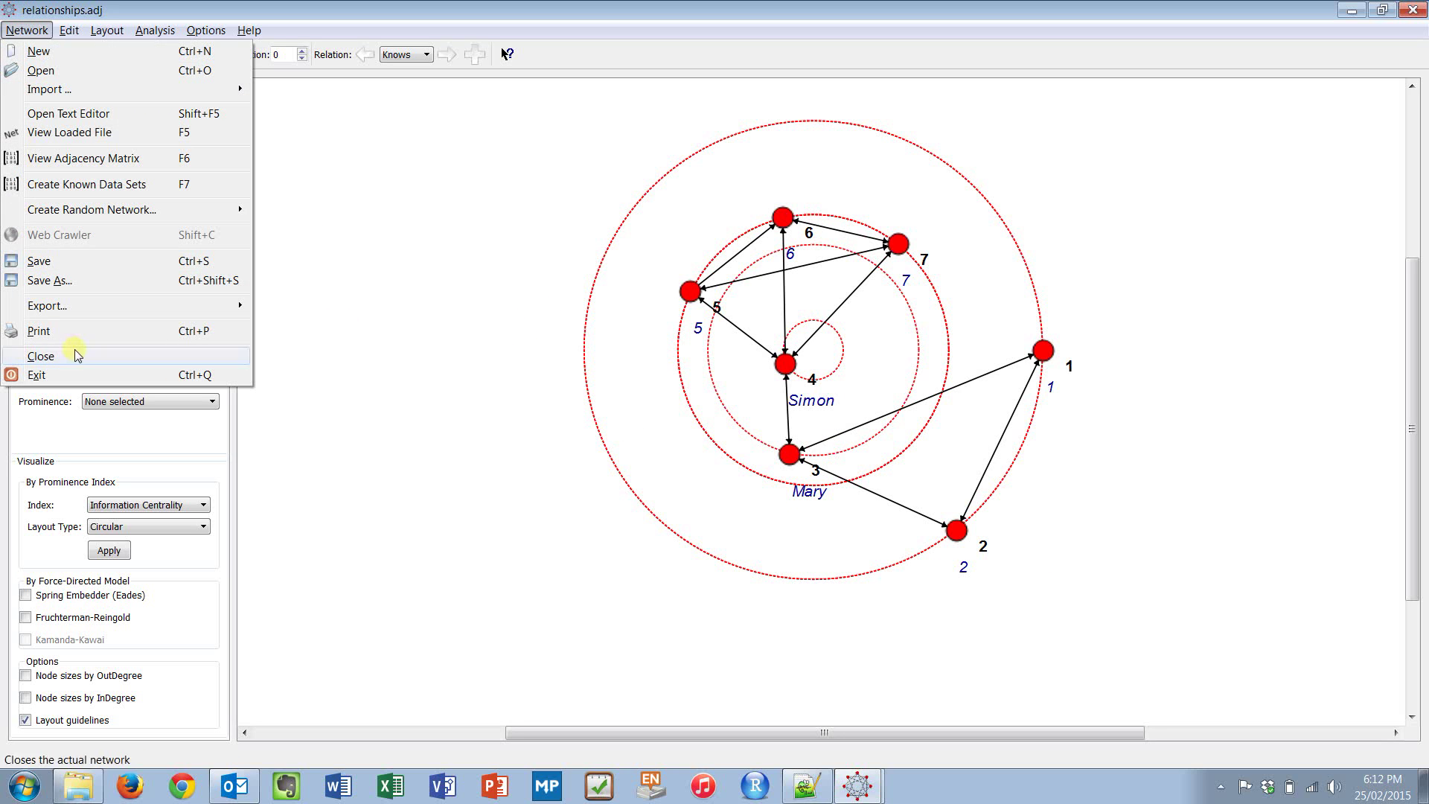
mouse_move(87, 318)
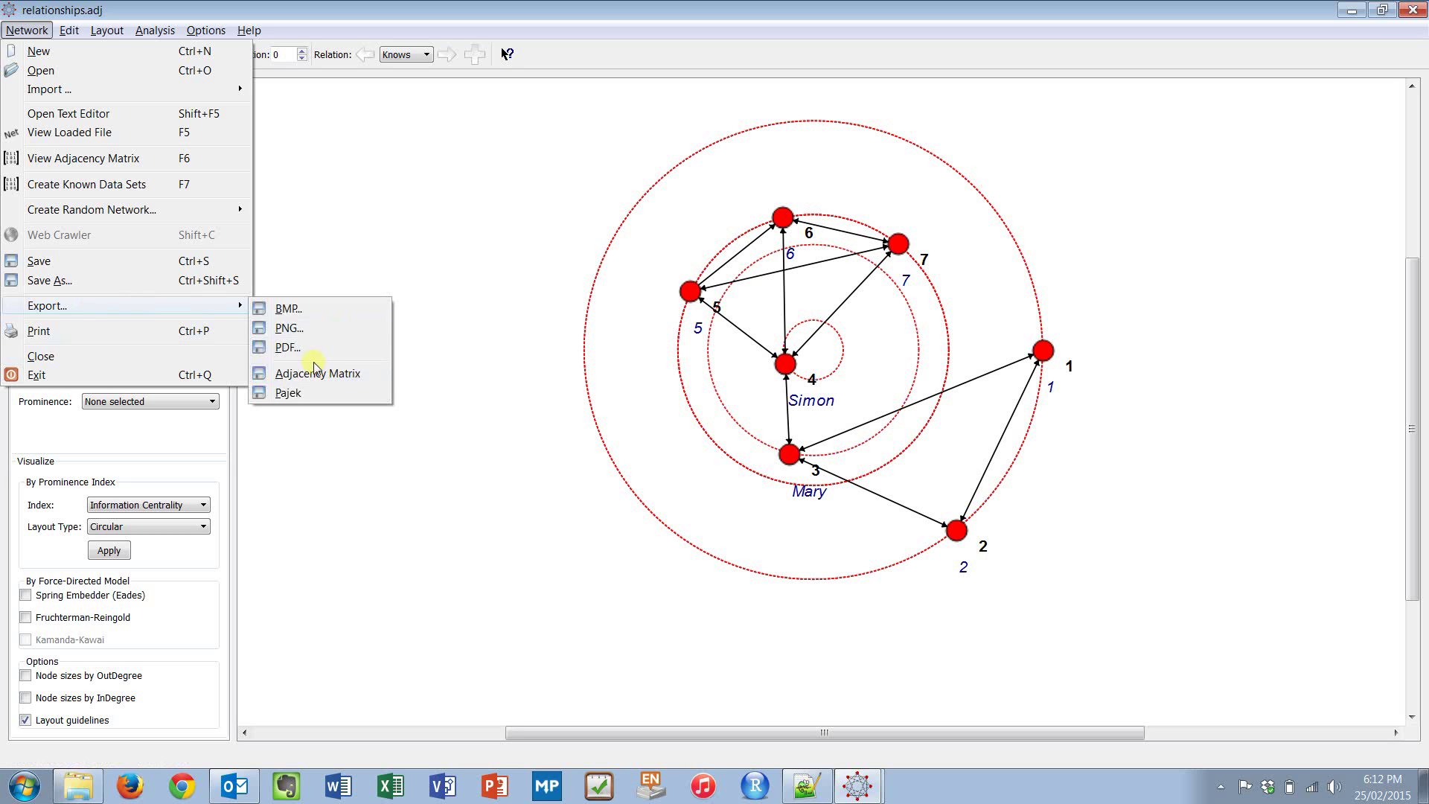
click(305, 328)
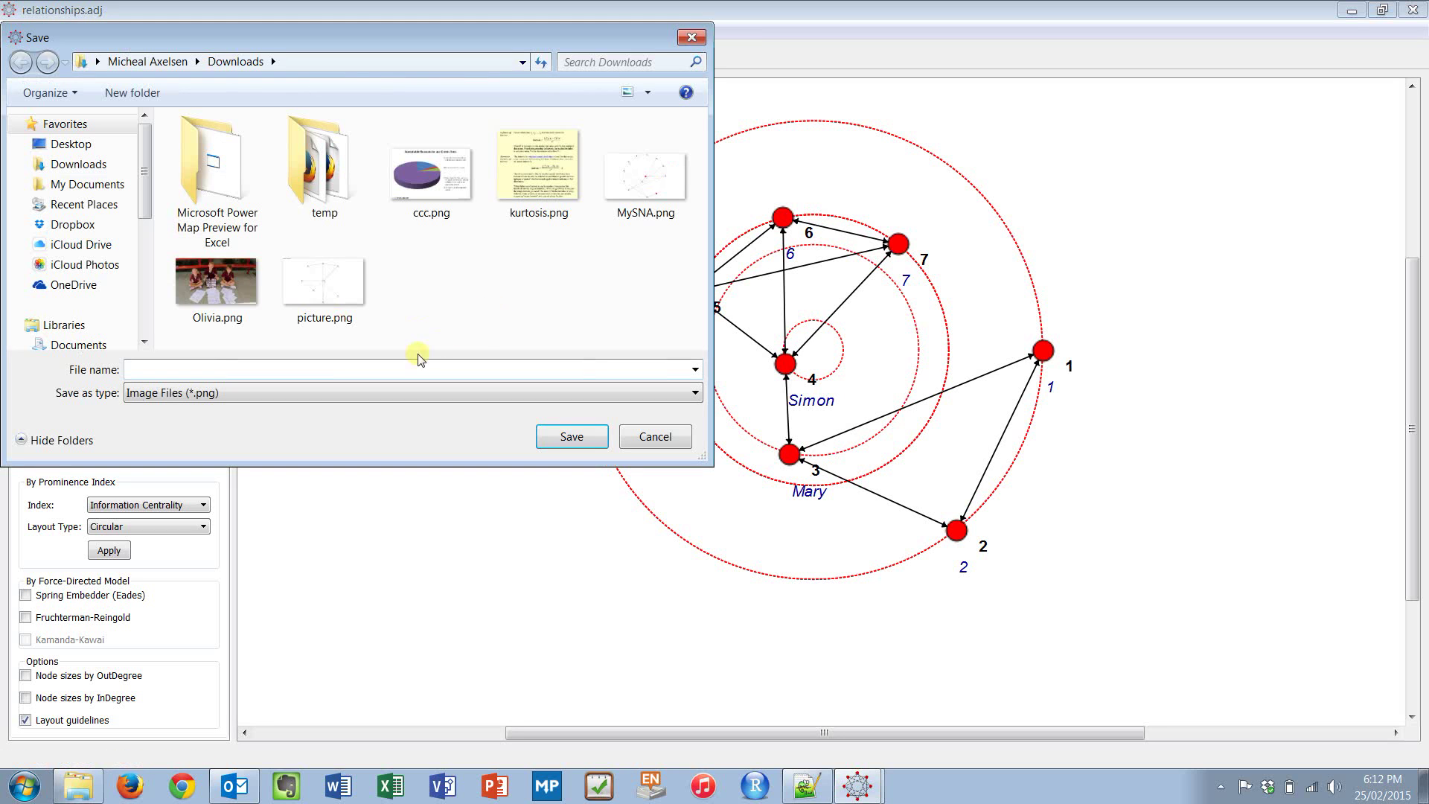
click(343, 308)
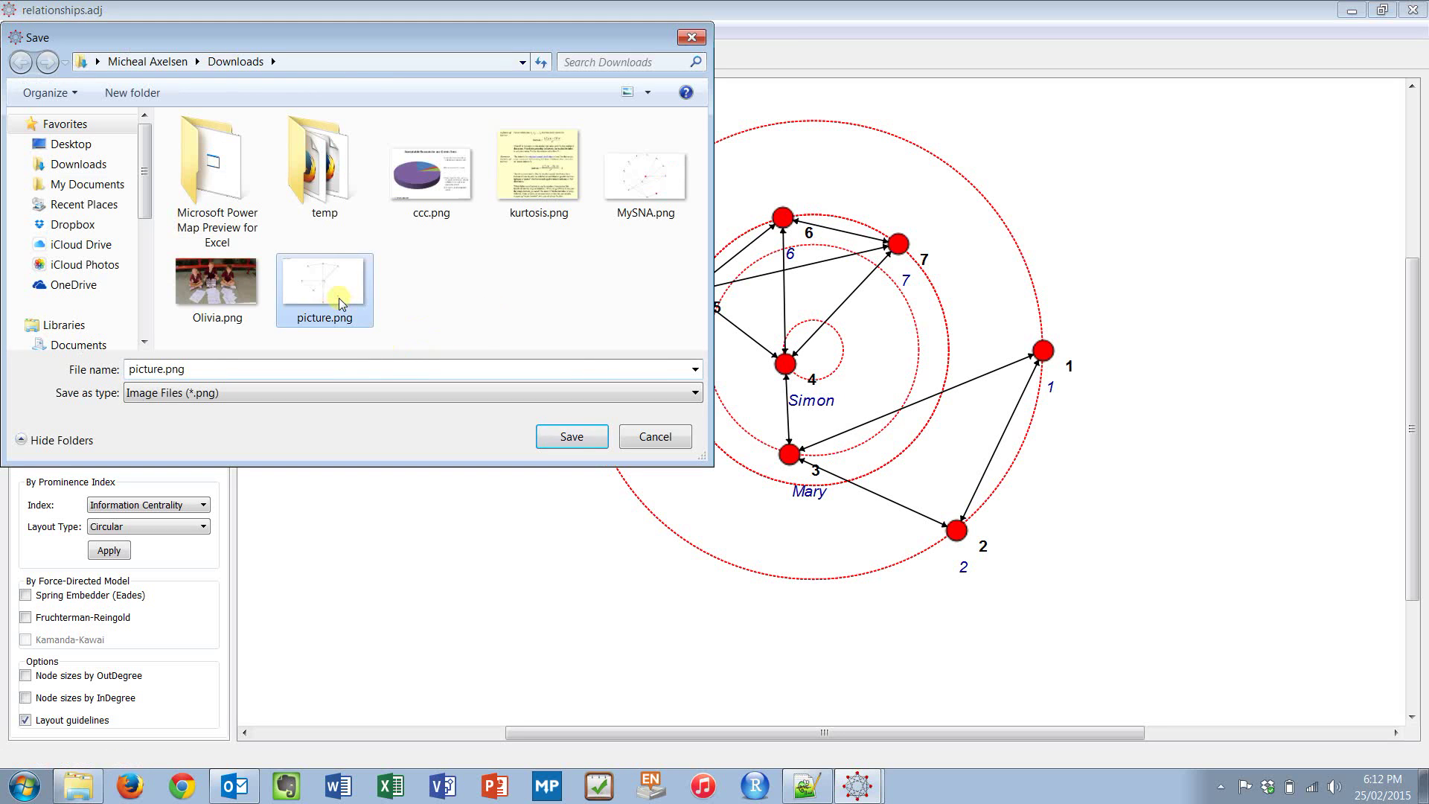
click(561, 437)
click(774, 400)
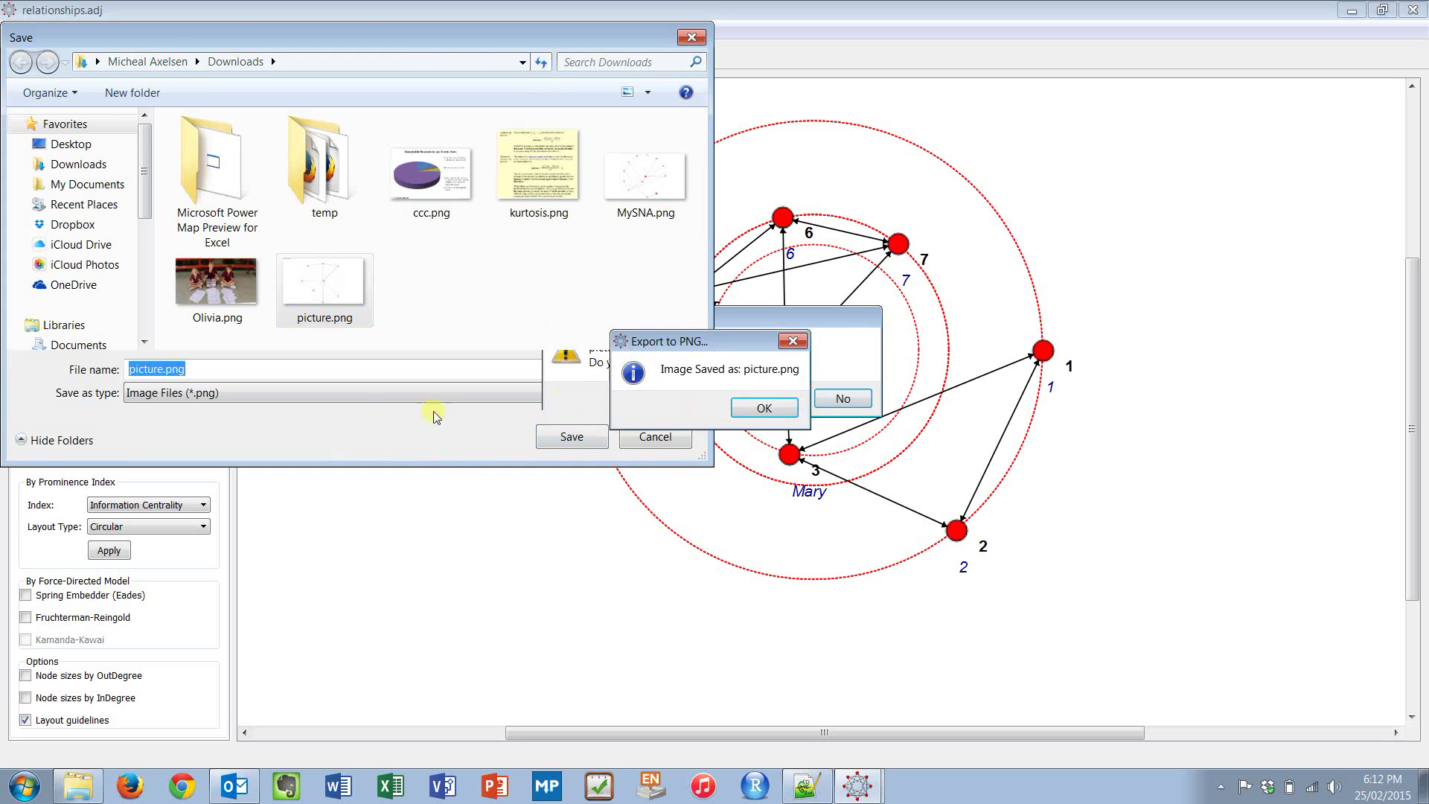
click(748, 407)
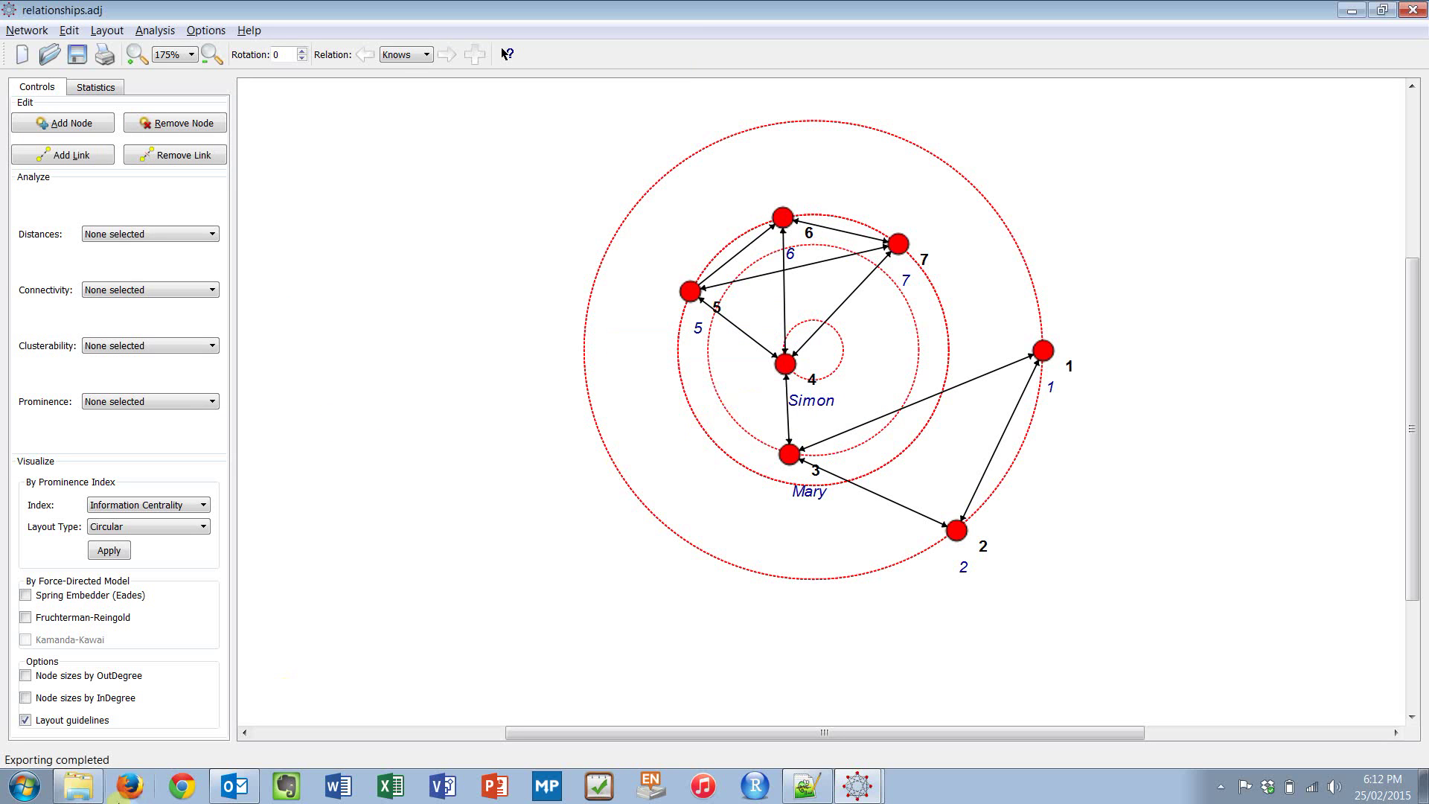
- In the Downloads folder, select picture.png and open it in Paint with Edit
click(78, 785)
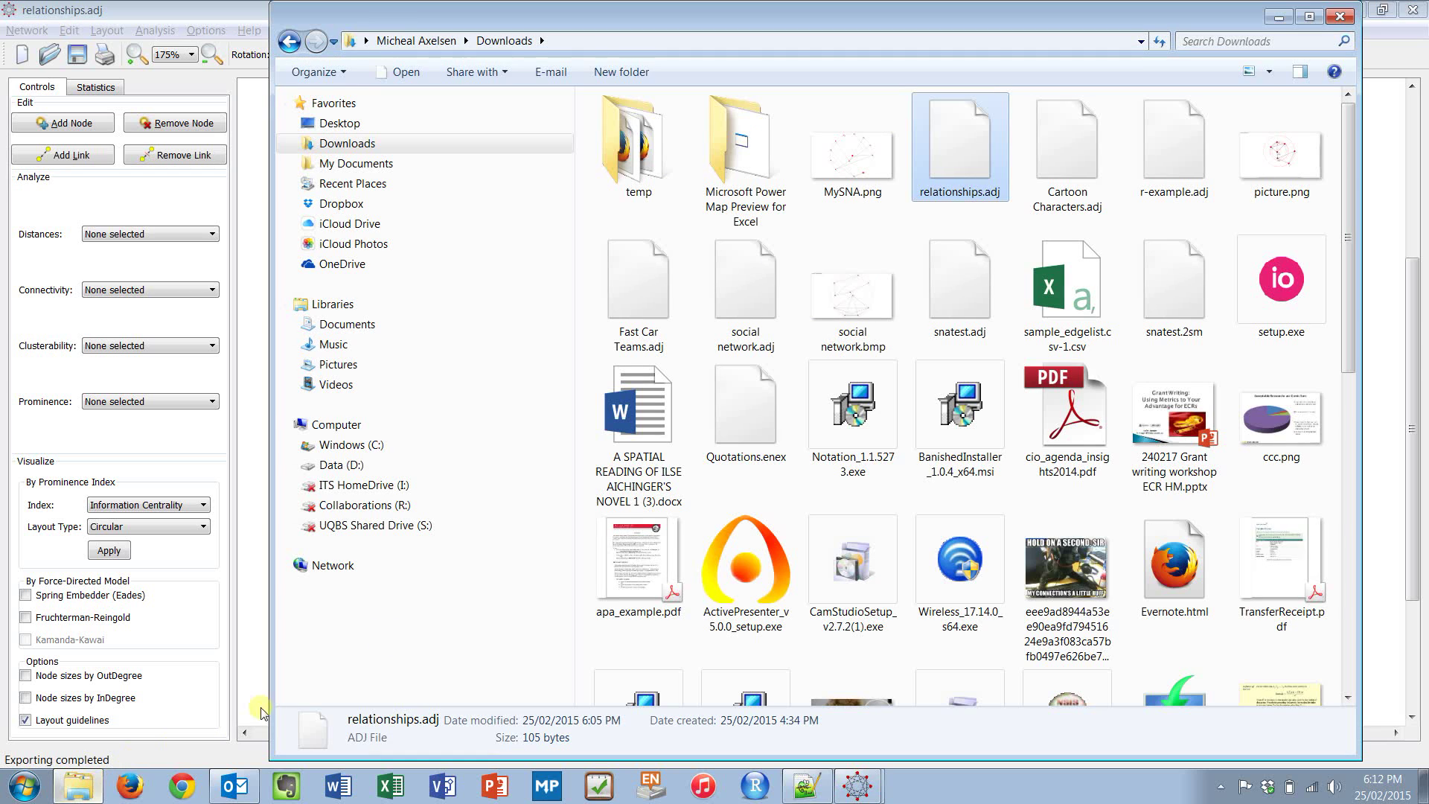
click(883, 154)
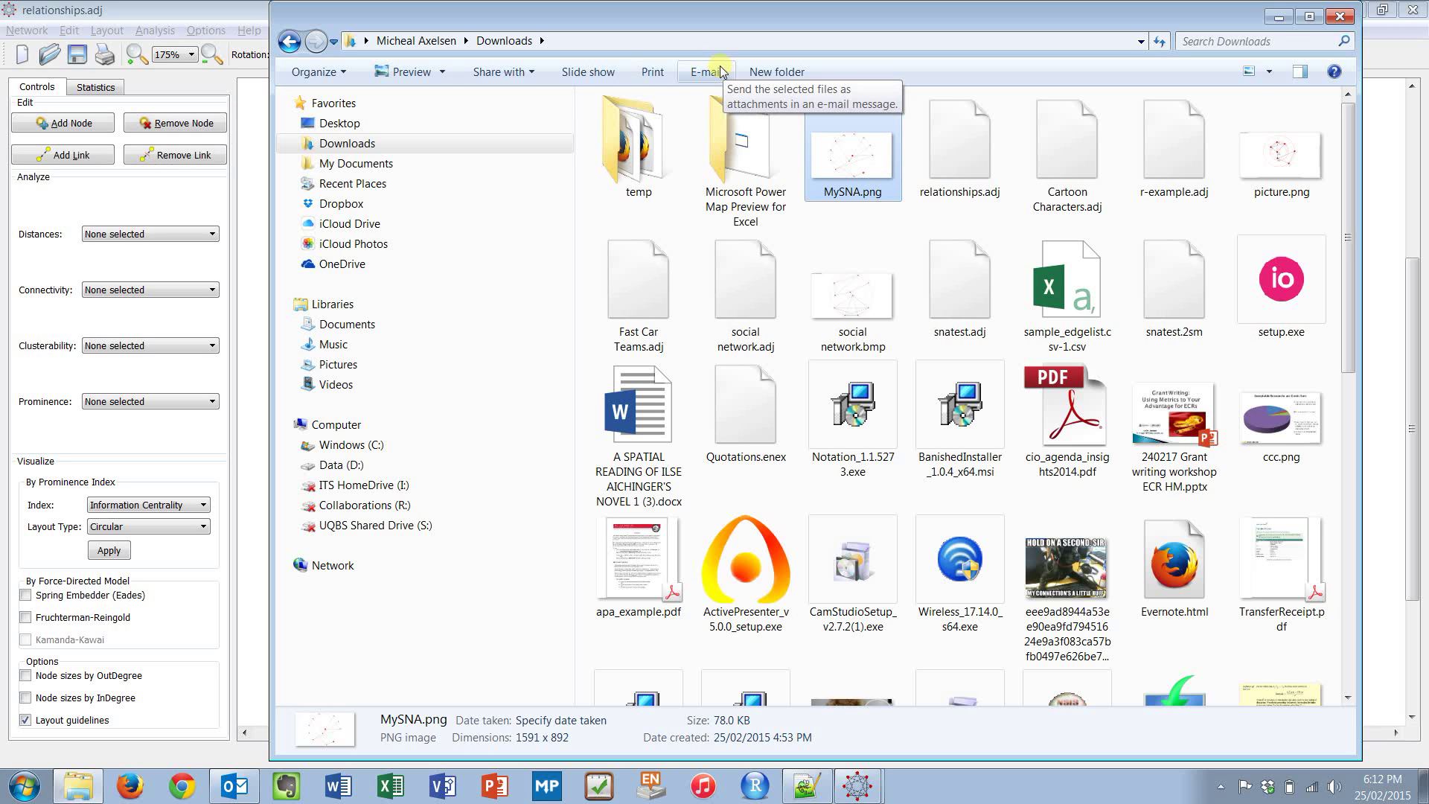
key(p)
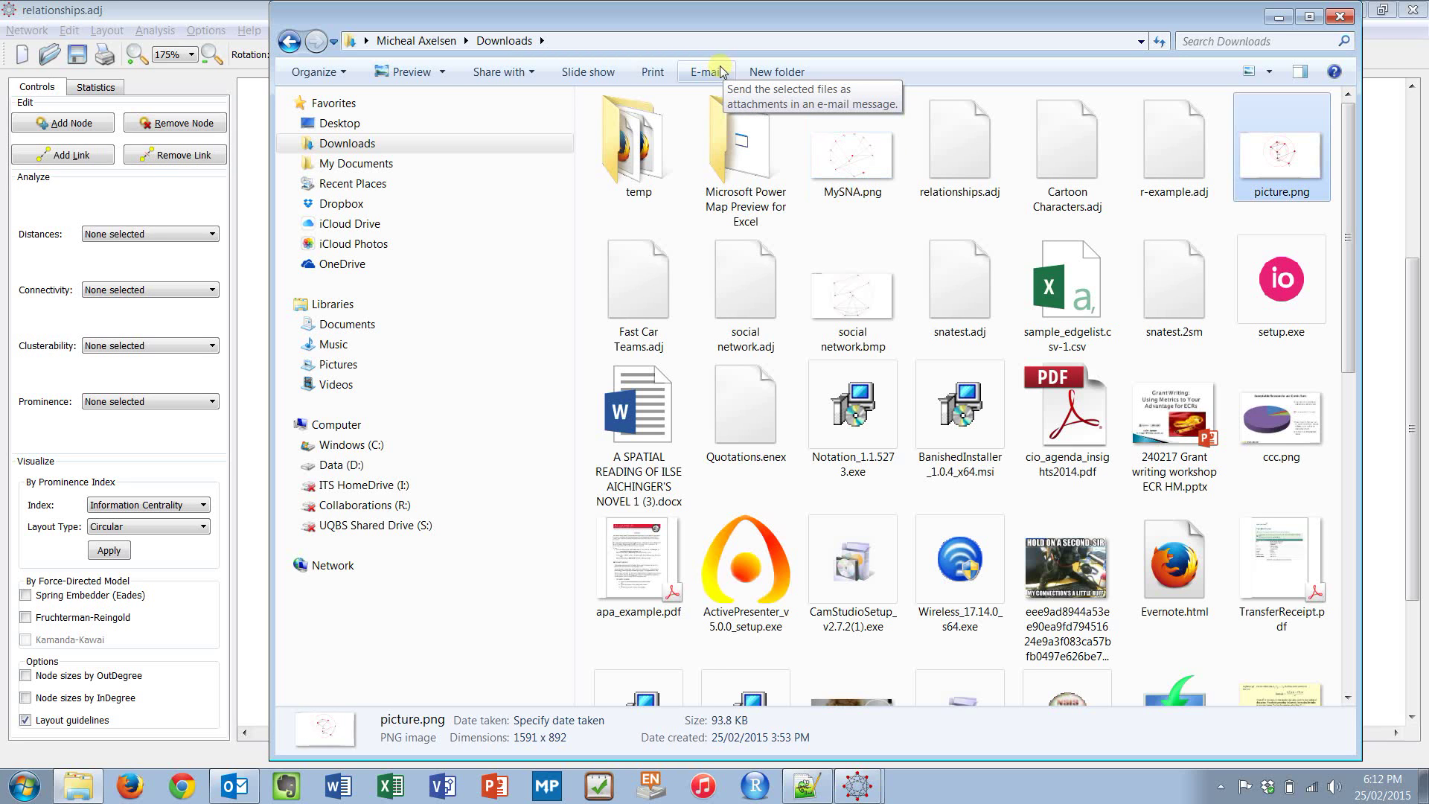
key(Down)
key(Up)
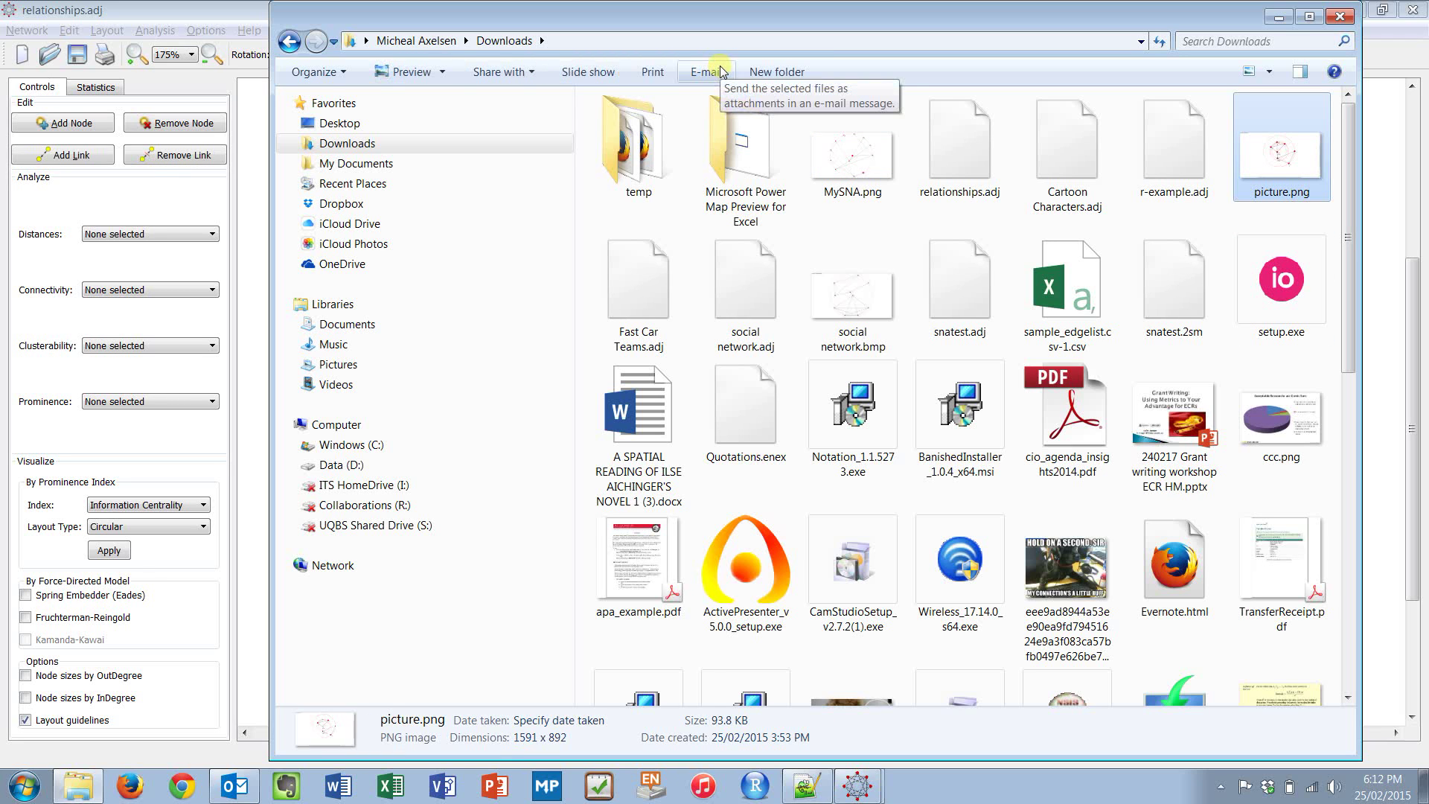
right_click(1275, 147)
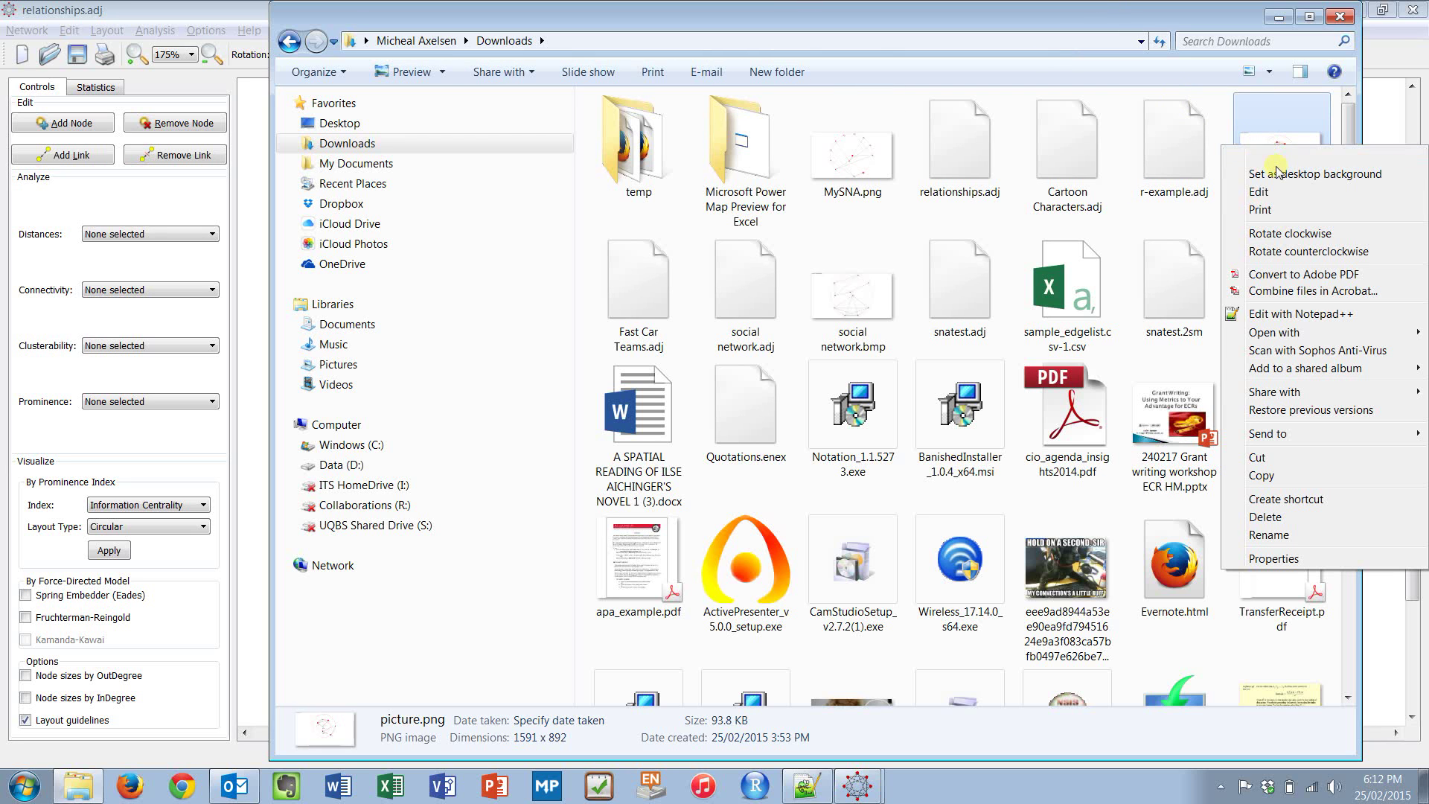
click(1259, 193)
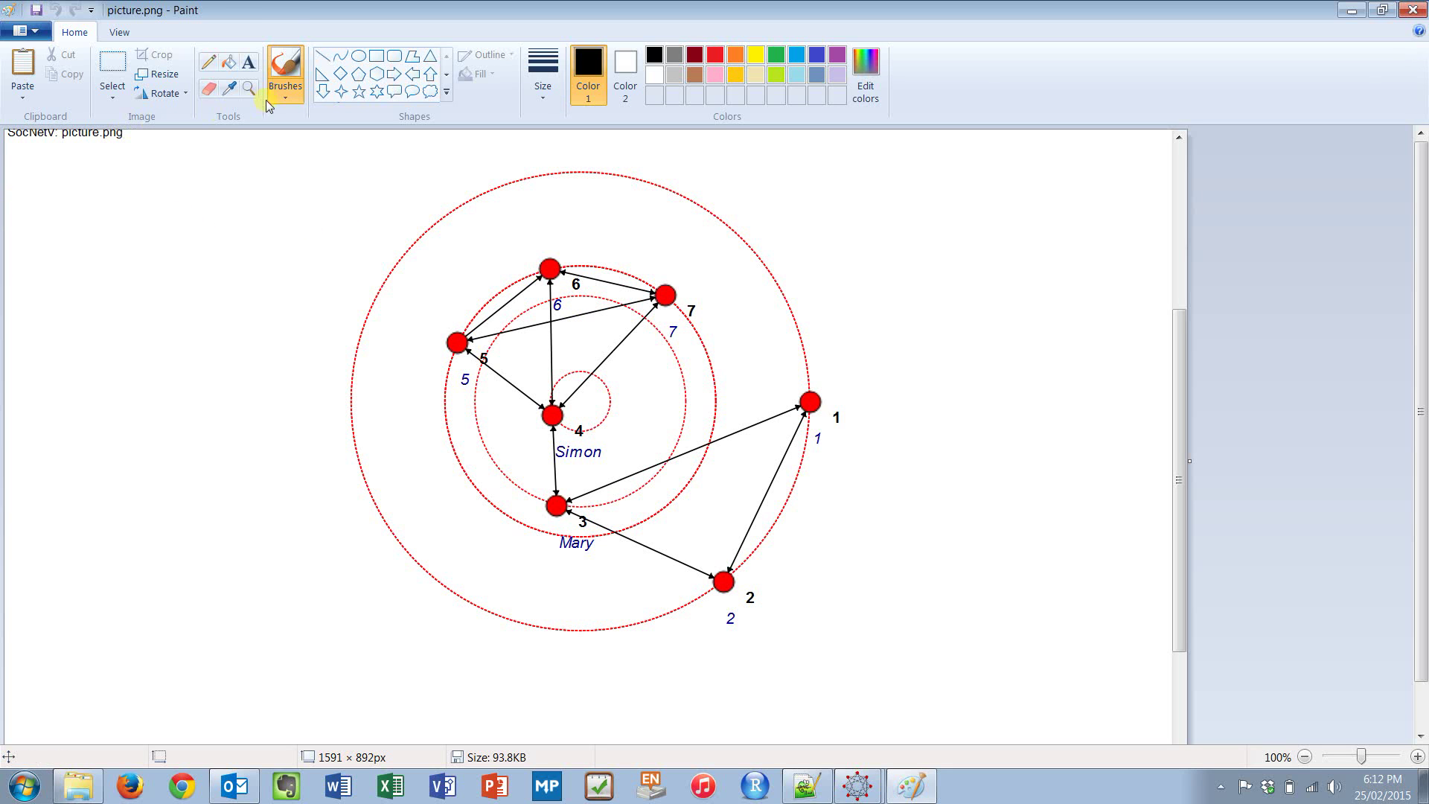
- Stretch the Paint window to full screen height and undo a test freehand stroke
double_click(435, 7)
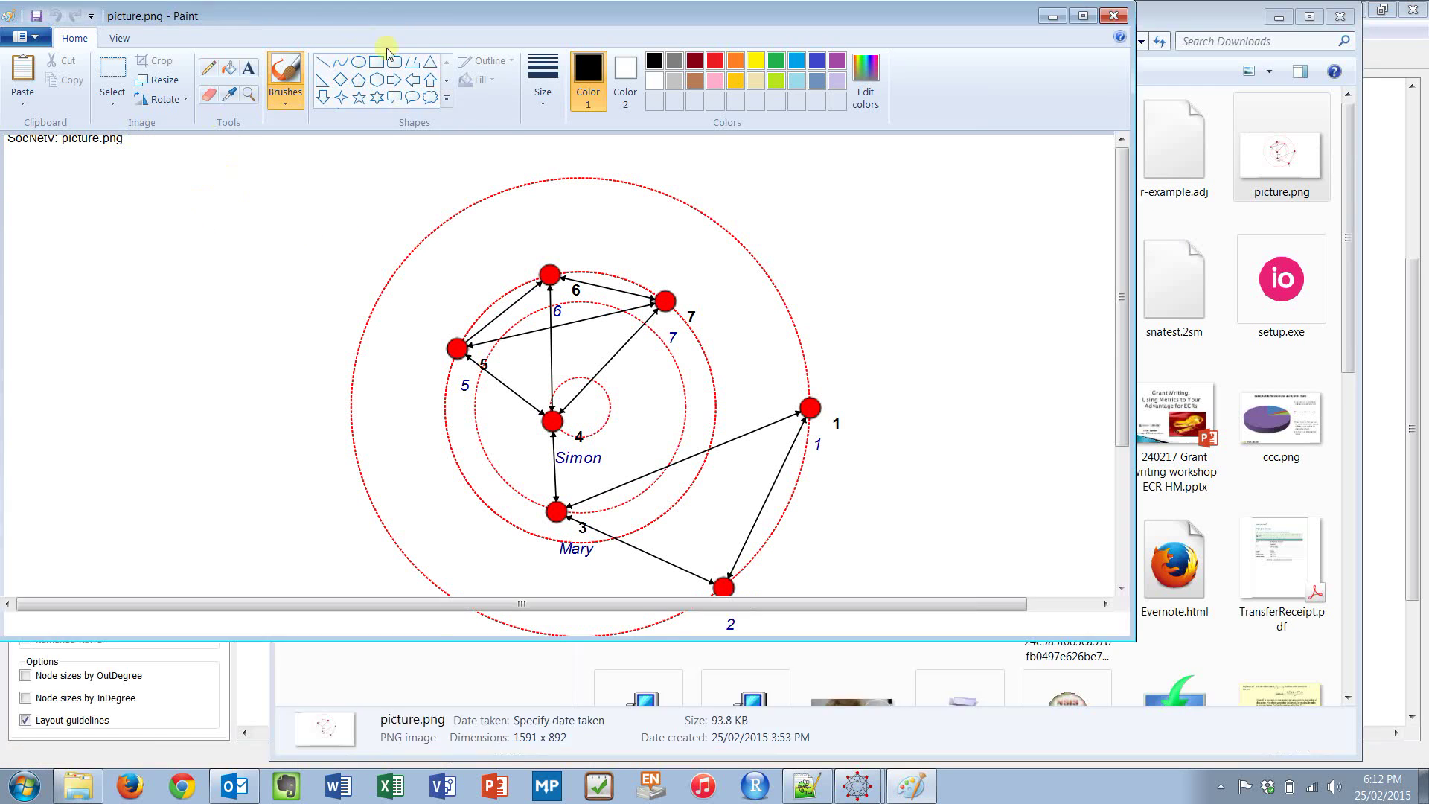
mouse_move(435, 7)
mouse_down()
mouse_move(219, 147)
mouse_move(582, 76)
mouse_up()
double_click(583, 72)
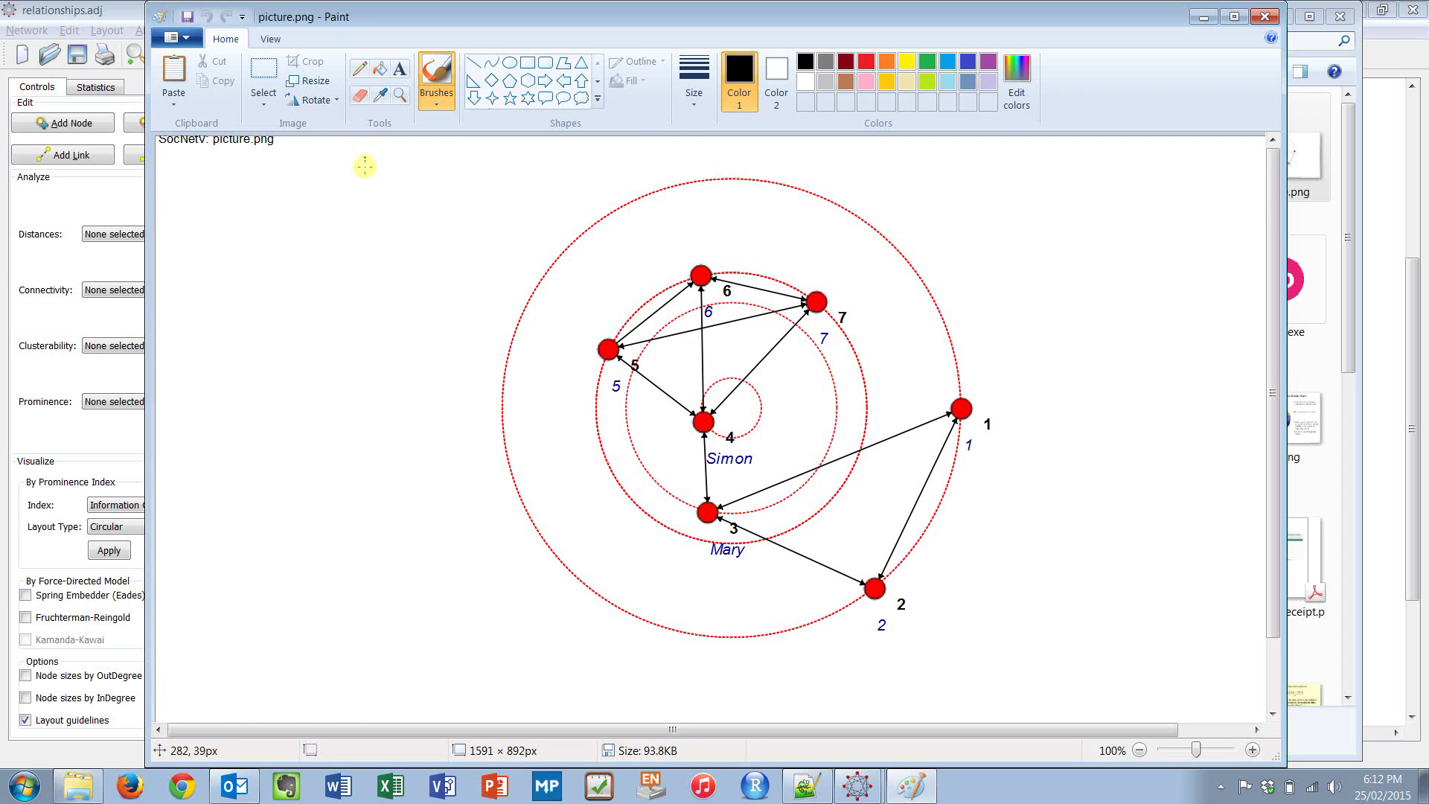
mouse_move(381, 187)
mouse_down()
mouse_move(243, 281)
mouse_move(172, 285)
mouse_up()
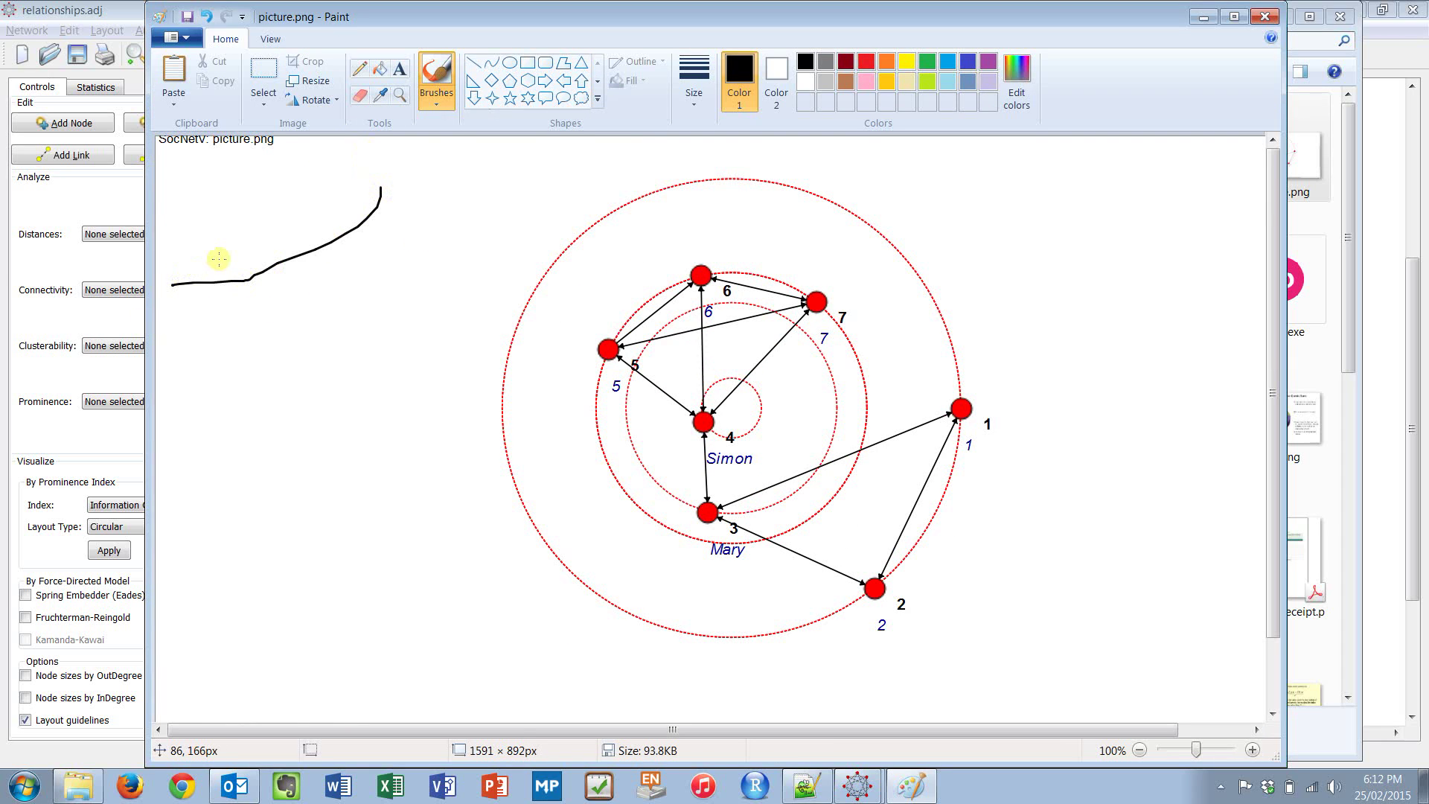
key(ctrl+z)
- Cover the 'SocNetV: picture.png' caption with a blank white rectangular patch and save picture.png
click(263, 74)
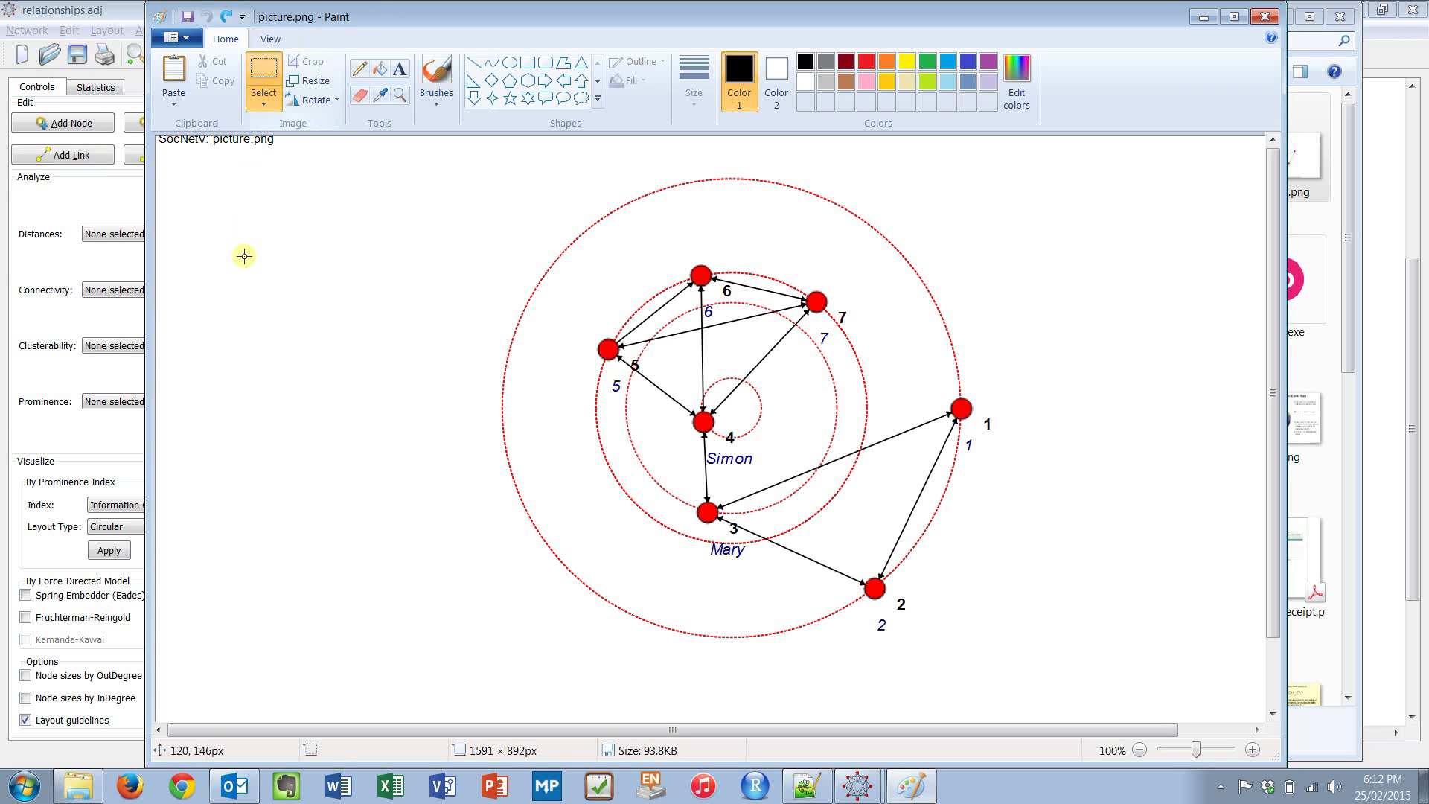
drag(354, 254, 155, 199)
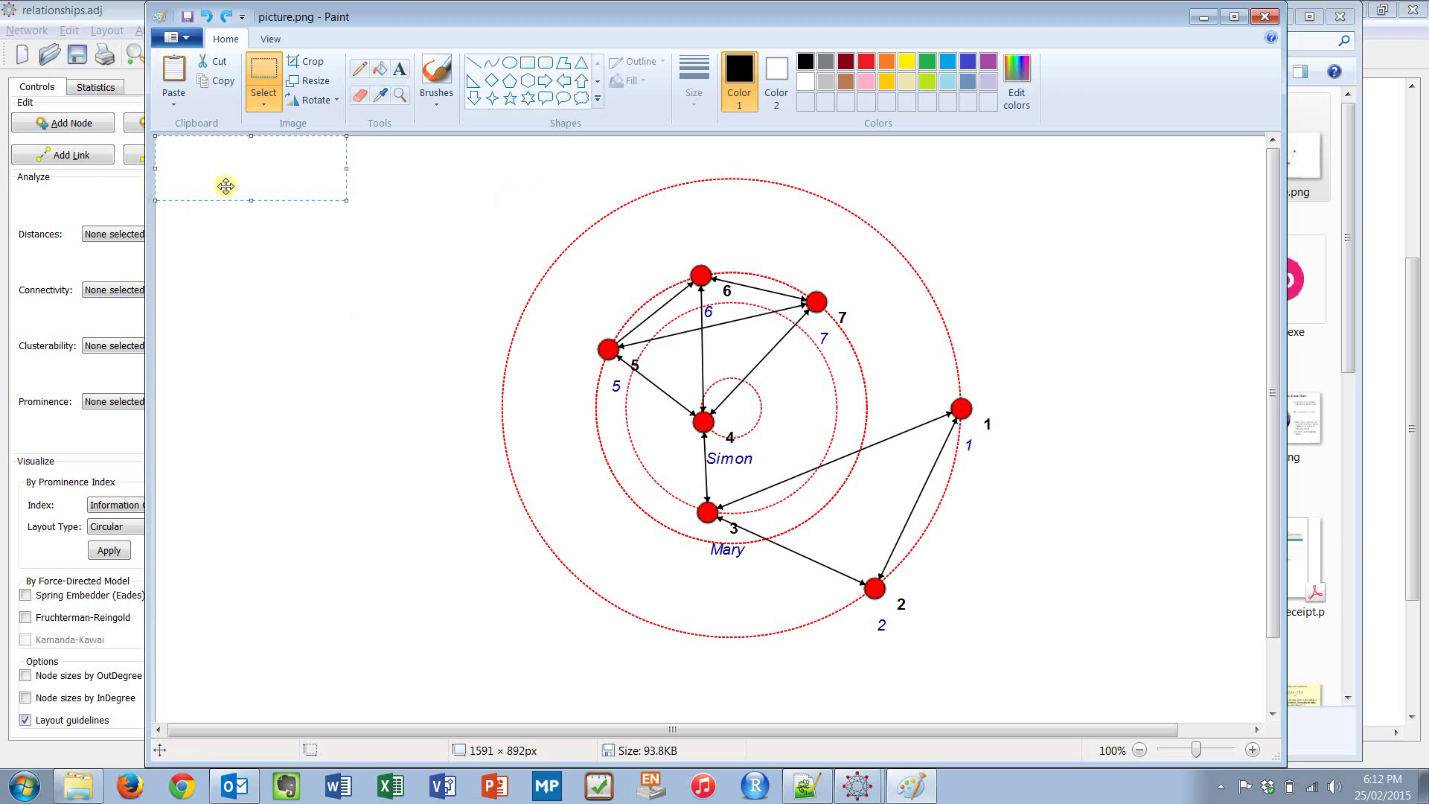
key(ctrl+z)
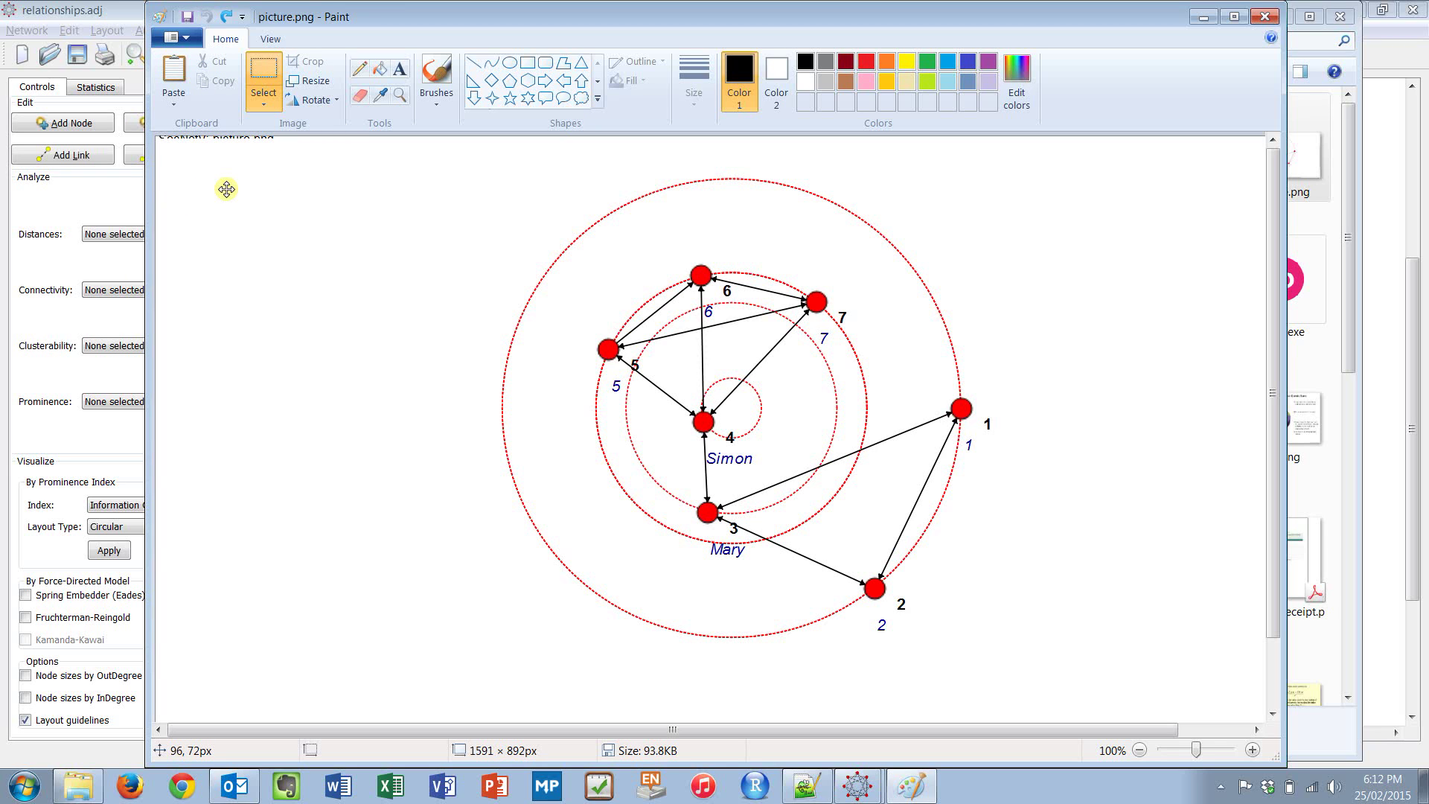
drag(227, 189, 226, 187)
drag(226, 186, 230, 186)
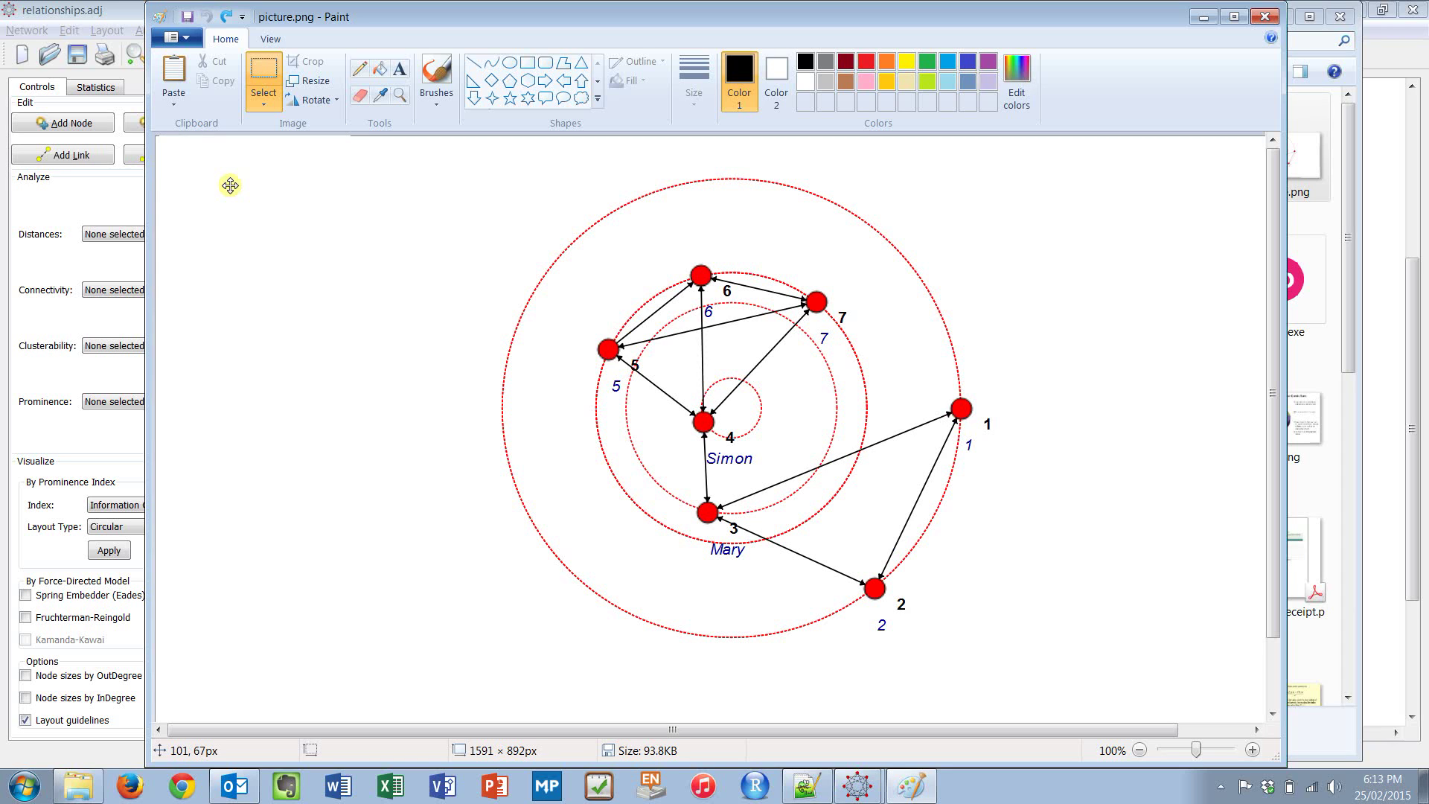
click(310, 253)
key(ctrl+s)
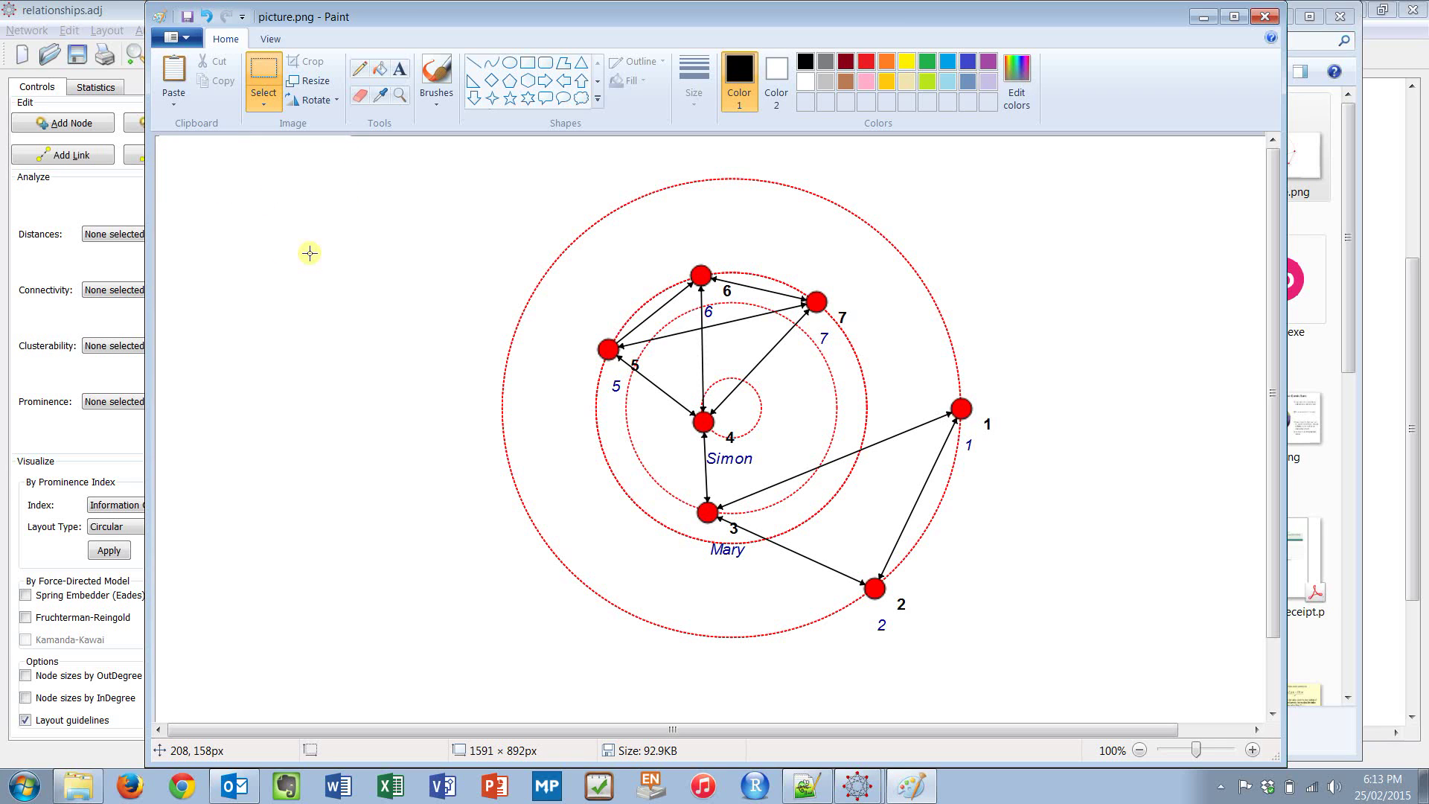
- Close Paint to return to the Downloads folder and show the hidden tray icons
click(1268, 18)
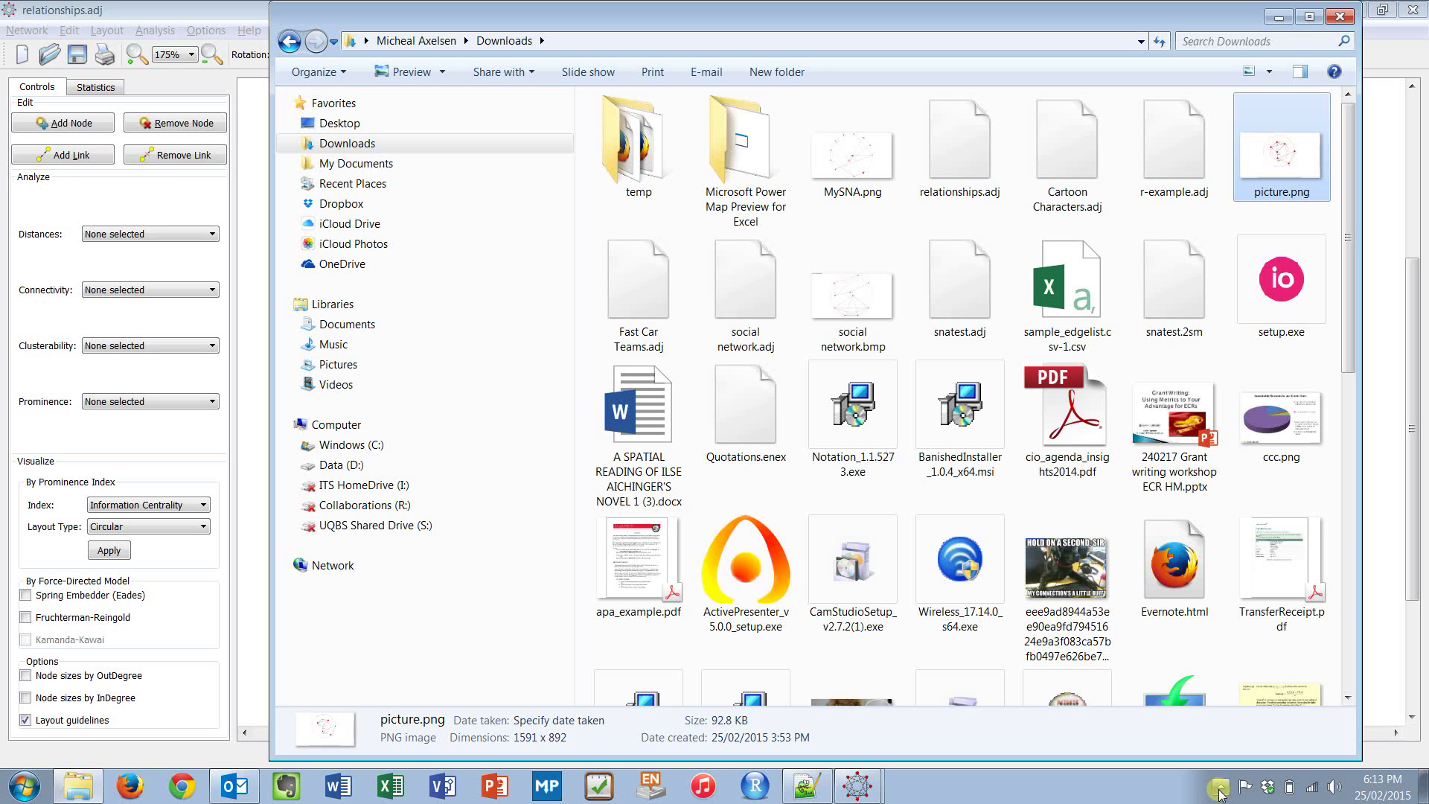
click(1221, 789)
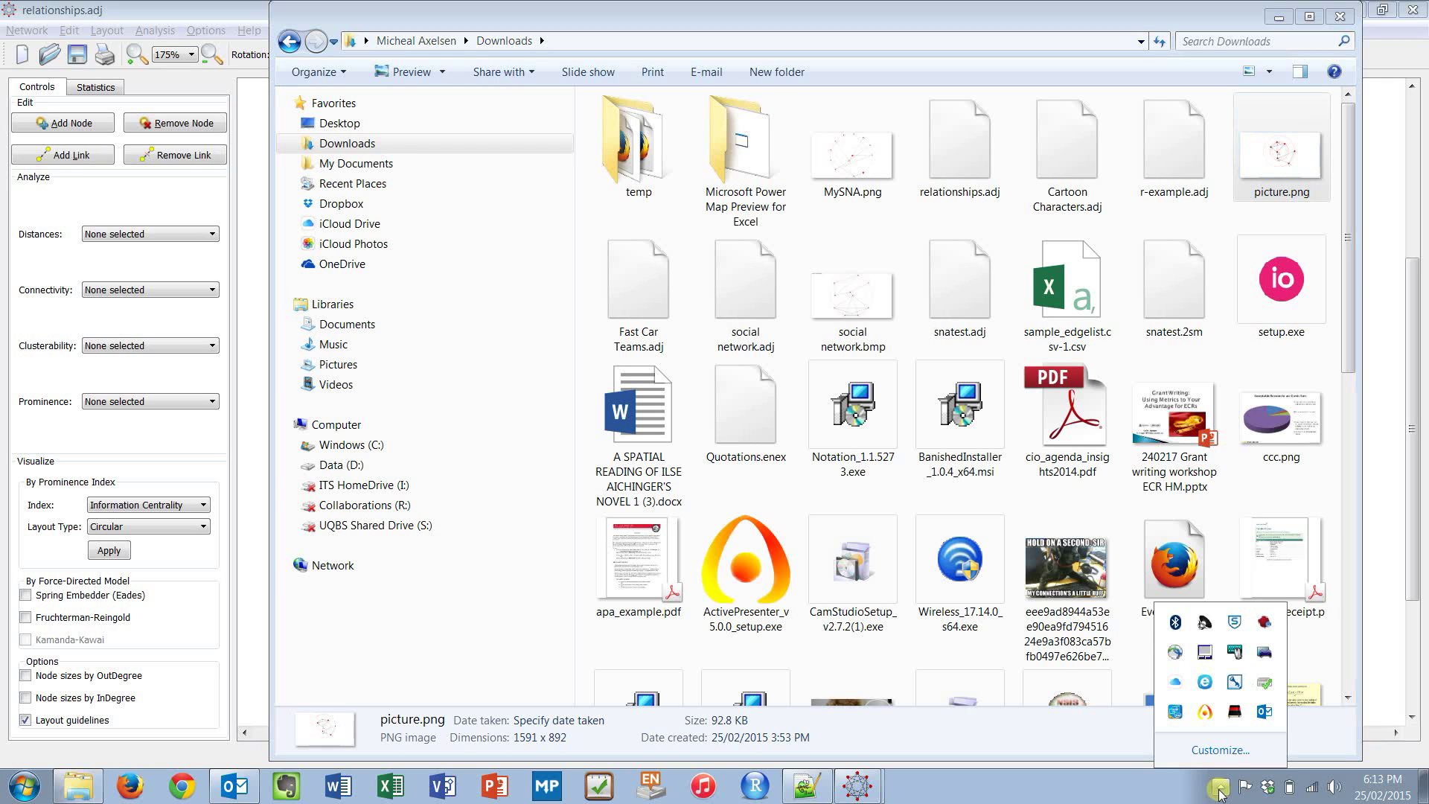
mouse_move(1206, 715)
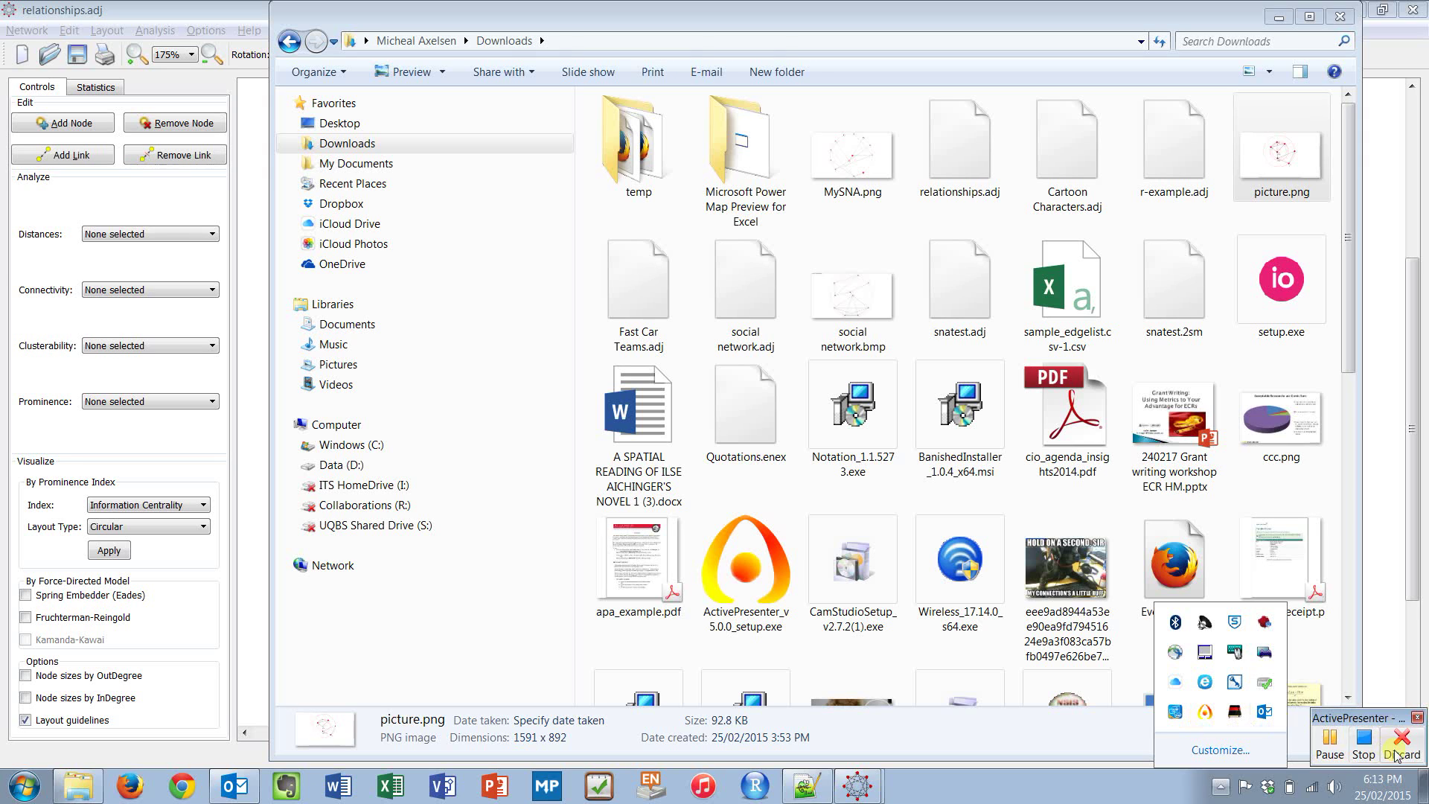